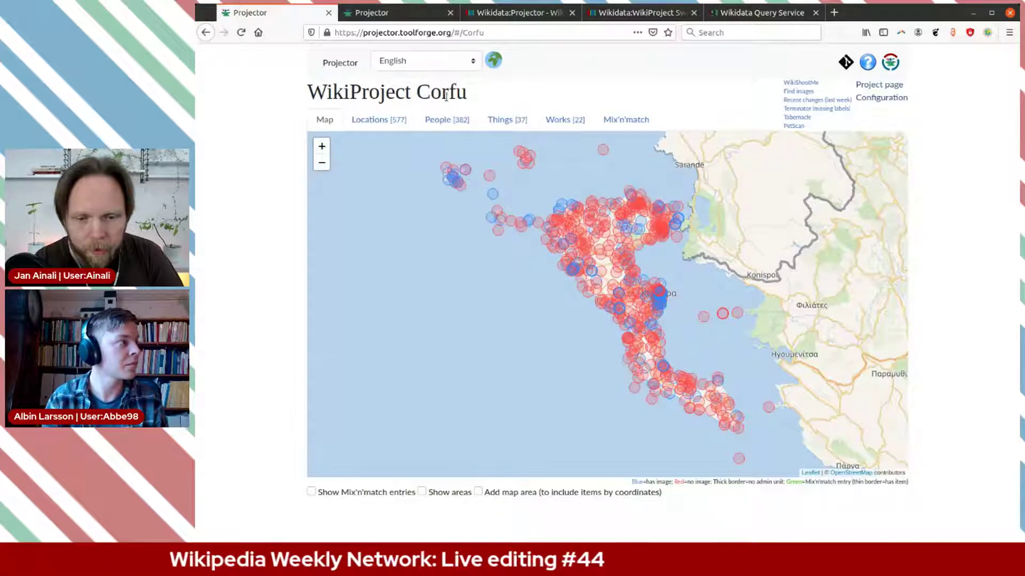
Step: Examine the WikiProject Corfu map, including one mountain item, and browse its Locations, People, Things and Works lists
{"action": "scroll", "coordinate": [631, 281], "scroll_direction": "up", "scroll_amount": 1}
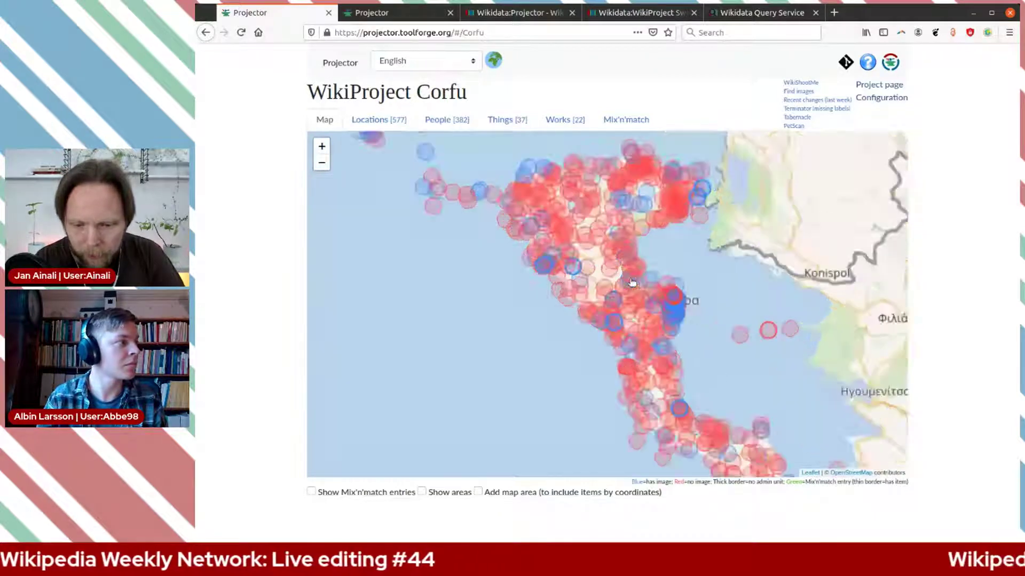
{"action": "left_click", "coordinate": [602, 238]}
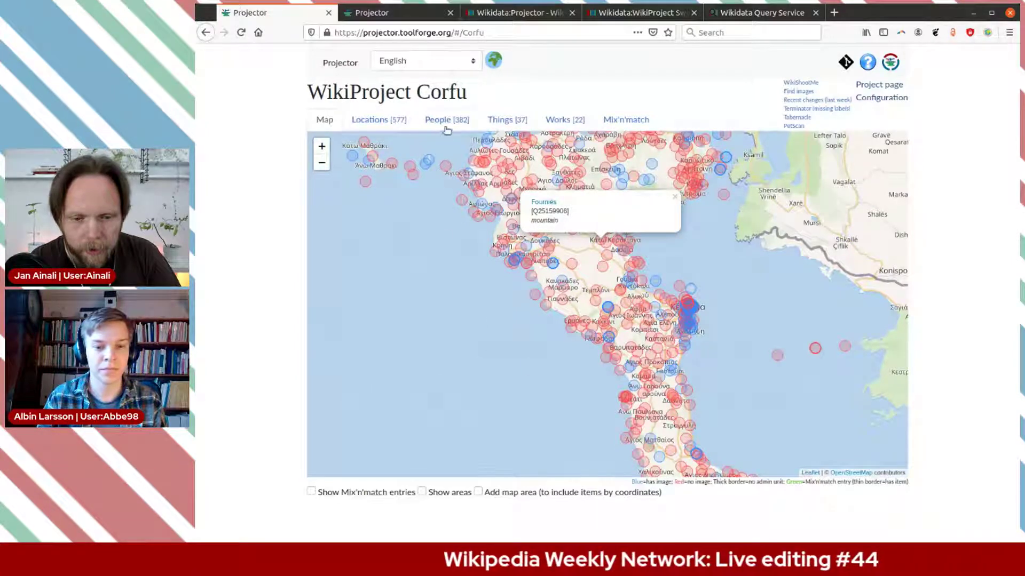
{"action": "left_click", "coordinate": [379, 120]}
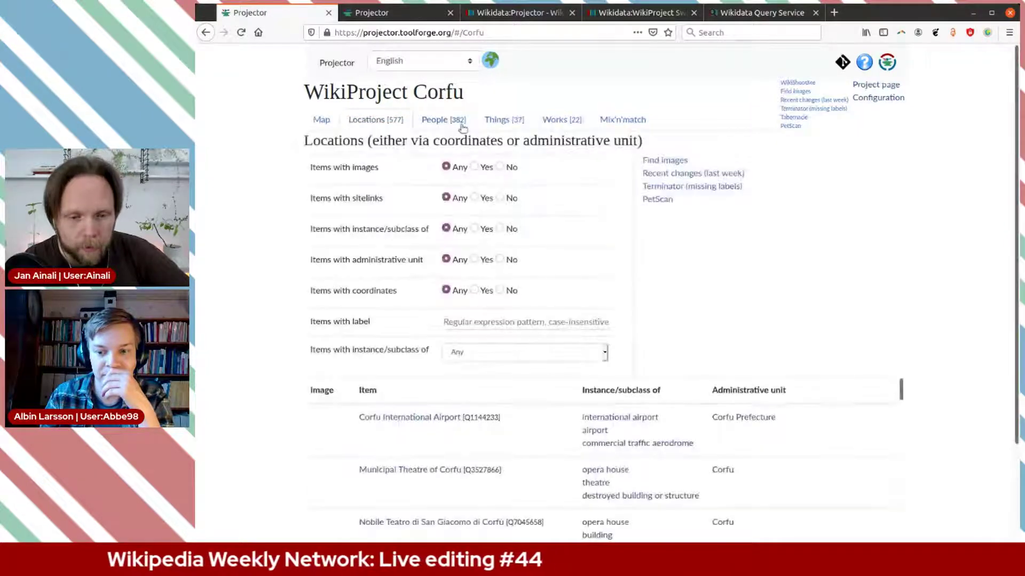
{"action": "scroll", "coordinate": [774, 330], "scroll_direction": "down", "scroll_amount": 3}
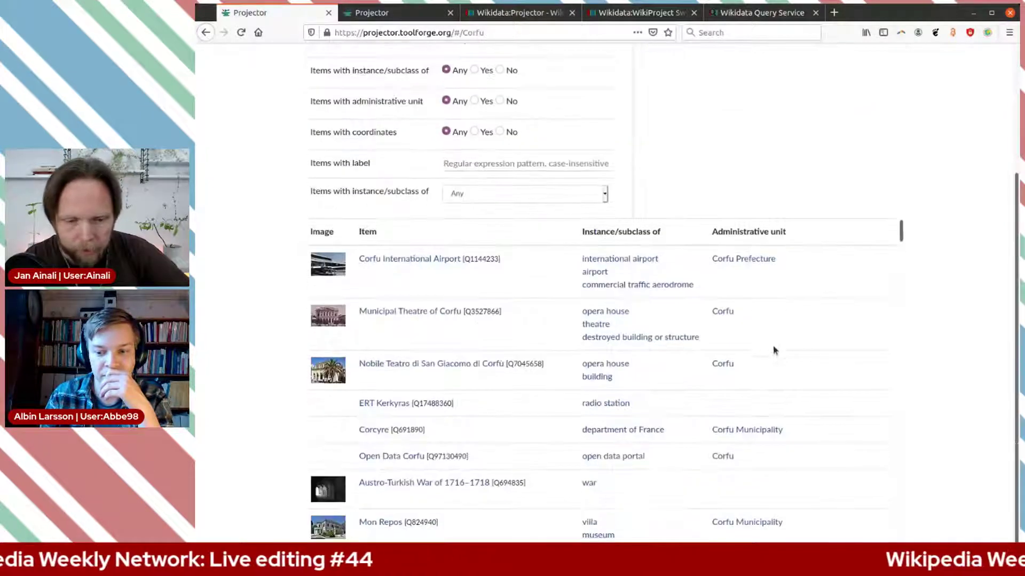
{"action": "scroll", "coordinate": [774, 333], "scroll_direction": "up", "scroll_amount": 3}
{"action": "left_click", "coordinate": [447, 115]}
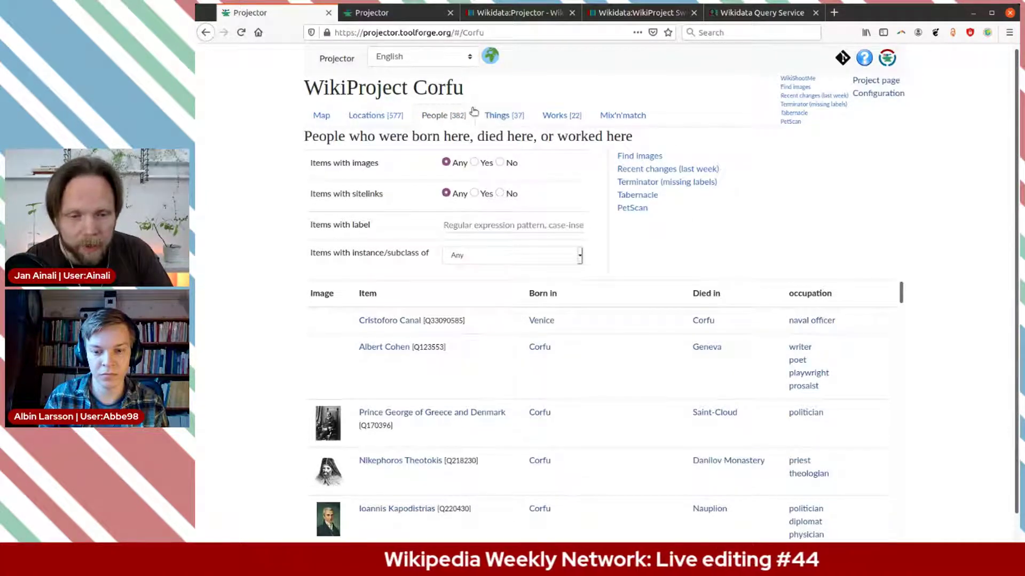
{"action": "left_click", "coordinate": [501, 115]}
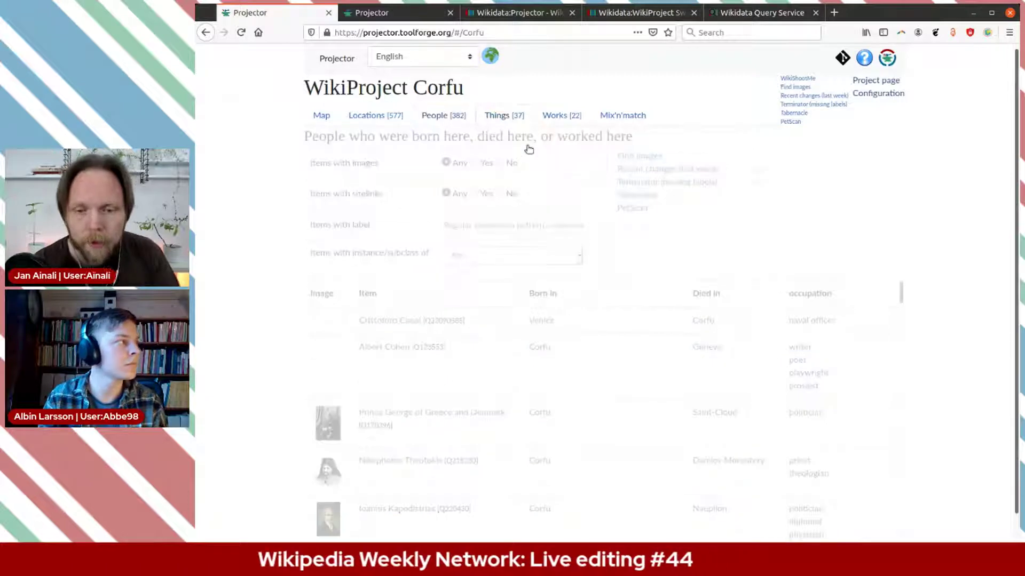
{"action": "left_click", "coordinate": [563, 121]}
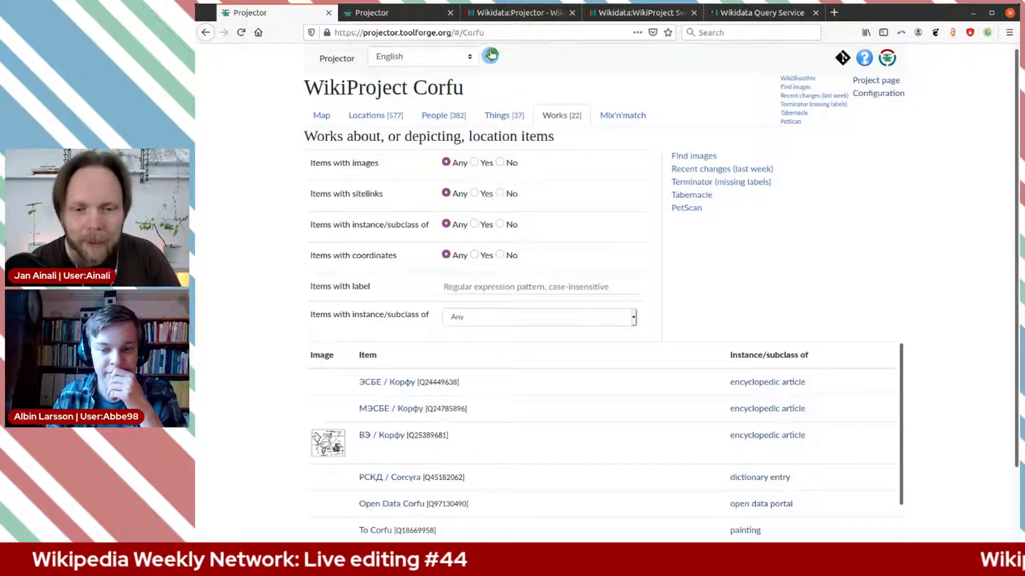
Step: Open Projector's help page and read through it to the section about the configuration page
{"action": "left_click", "coordinate": [403, 12]}
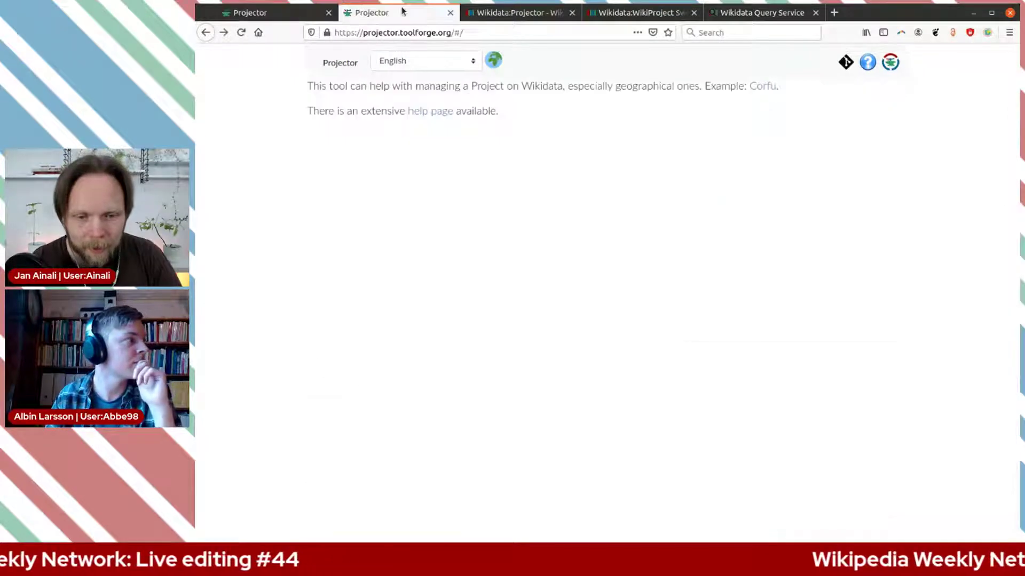
{"action": "left_click", "coordinate": [438, 112]}
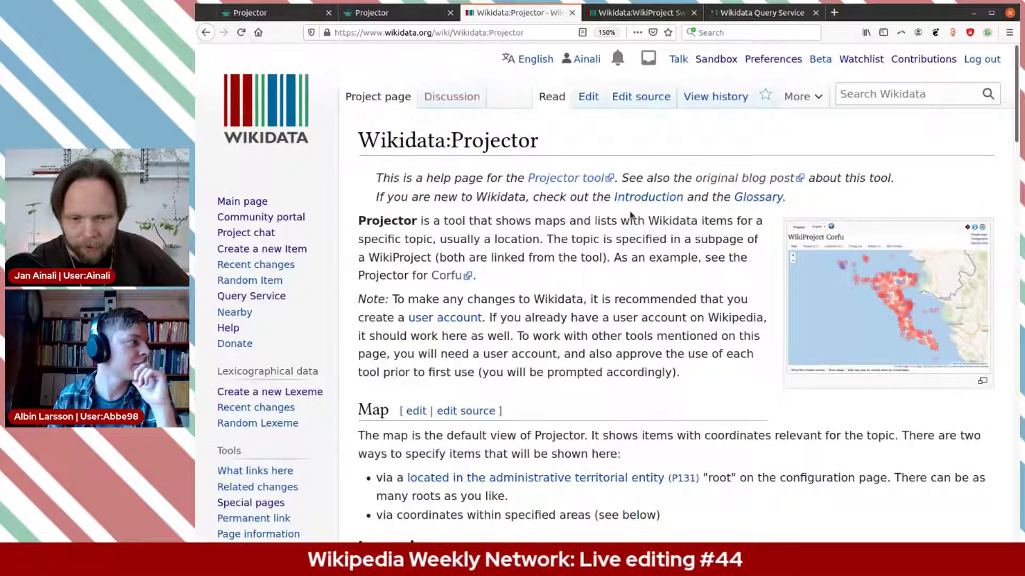
{"action": "scroll", "coordinate": [630, 215], "scroll_direction": "down", "scroll_amount": 2}
{"action": "scroll", "coordinate": [630, 204], "scroll_direction": "down", "scroll_amount": 1}
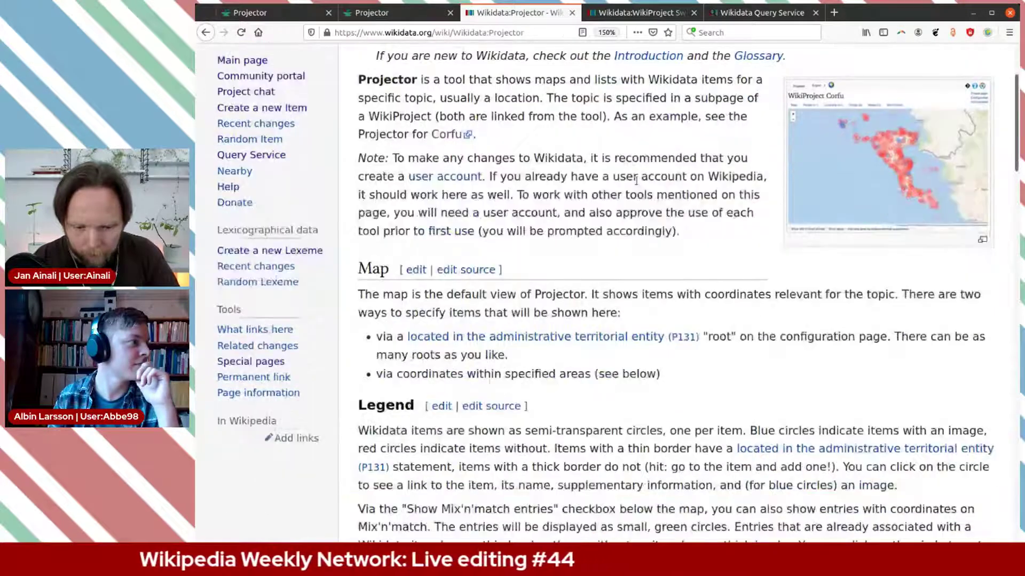
{"action": "scroll", "coordinate": [632, 160], "scroll_direction": "down", "scroll_amount": 1}
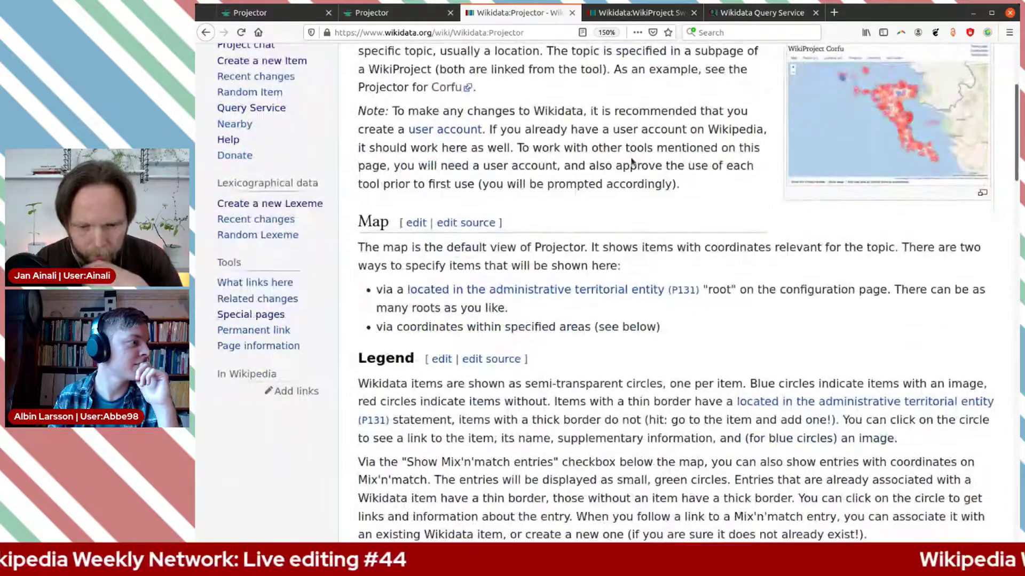
{"action": "scroll", "coordinate": [632, 160], "scroll_direction": "down", "scroll_amount": 9}
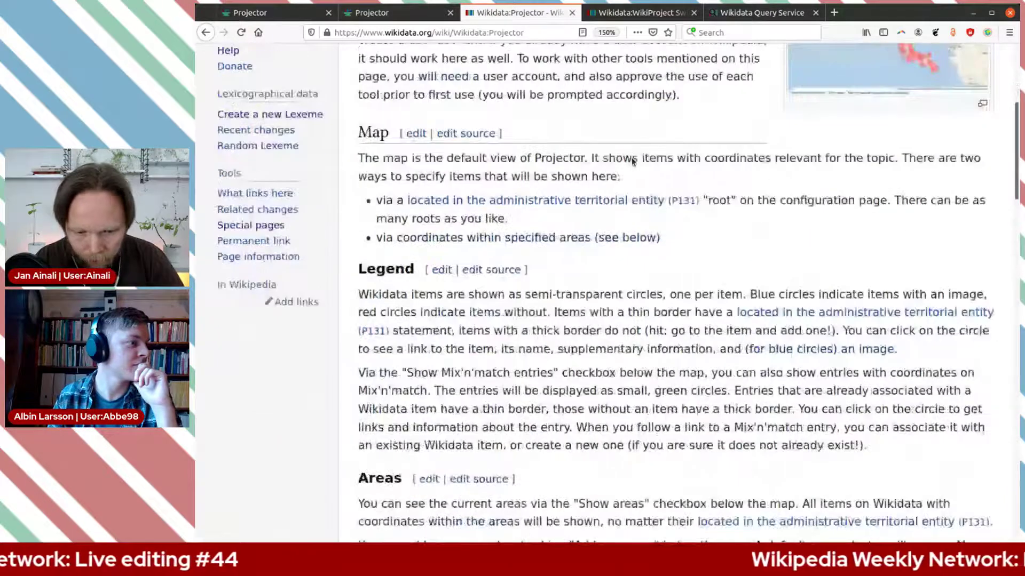
{"action": "scroll", "coordinate": [632, 160], "scroll_direction": "down", "scroll_amount": 6}
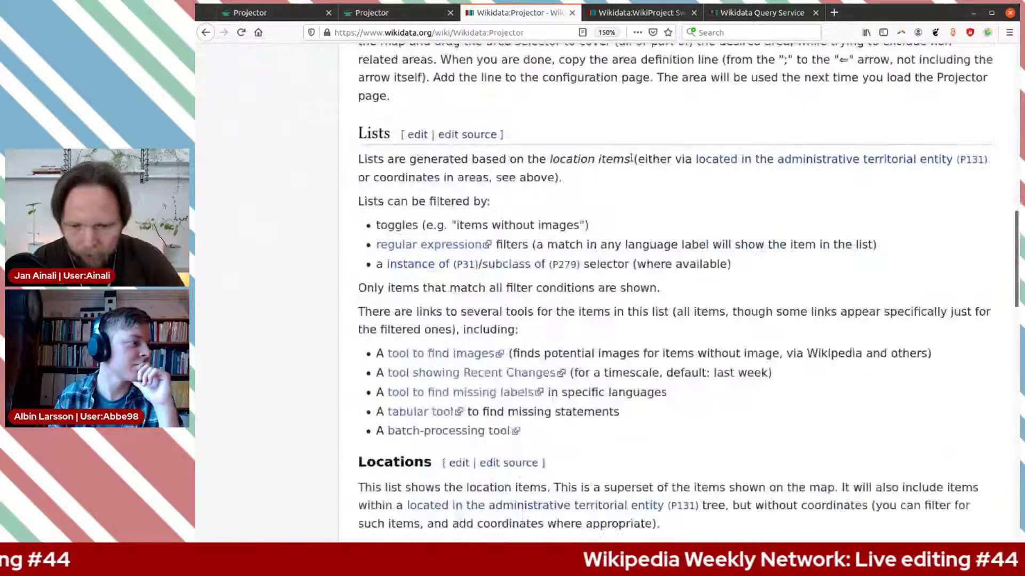
{"action": "scroll", "coordinate": [631, 160], "scroll_direction": "down", "scroll_amount": 6}
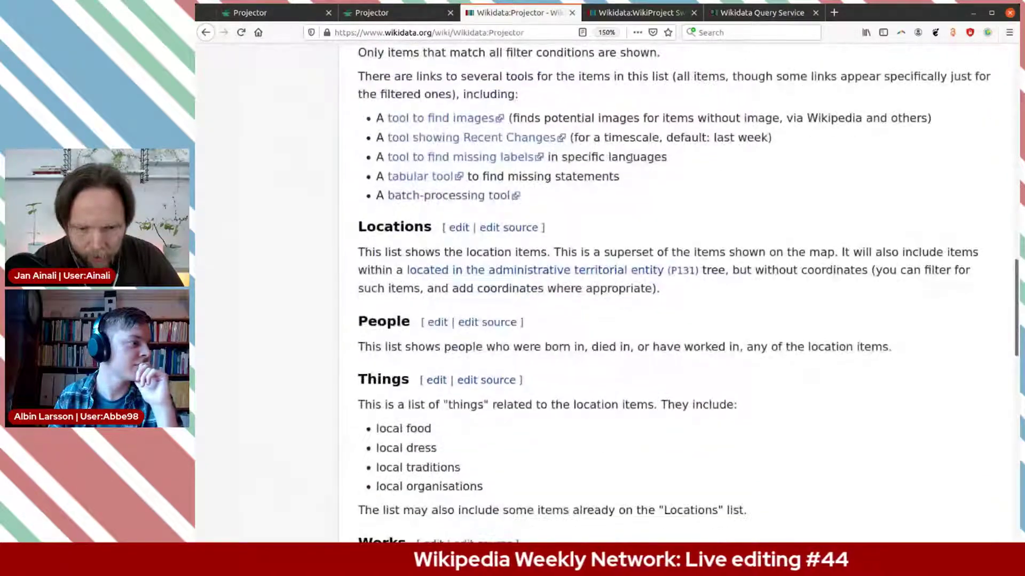
{"action": "scroll", "coordinate": [631, 160], "scroll_direction": "down", "scroll_amount": 4}
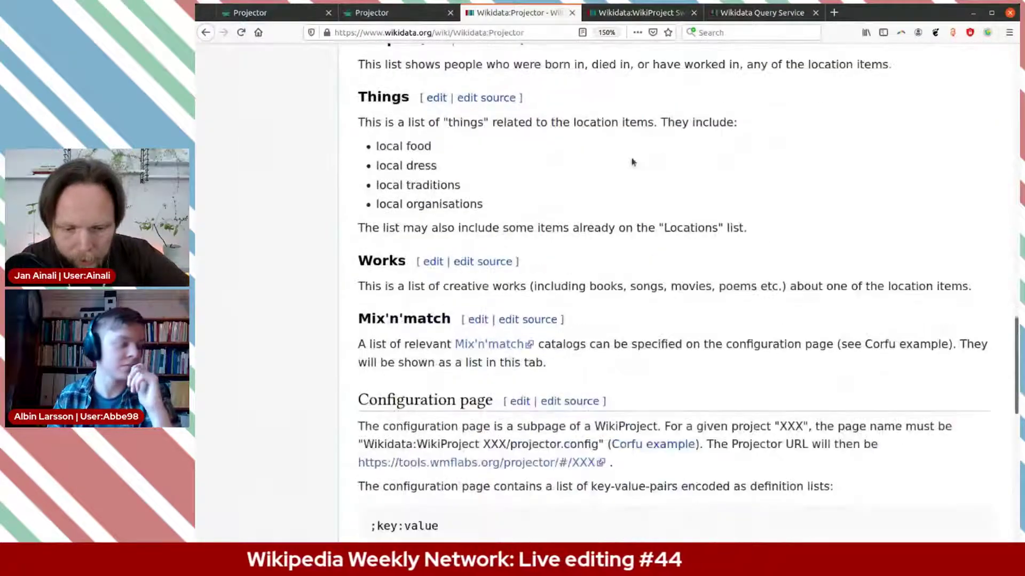
{"action": "scroll", "coordinate": [632, 162], "scroll_direction": "down", "scroll_amount": 2}
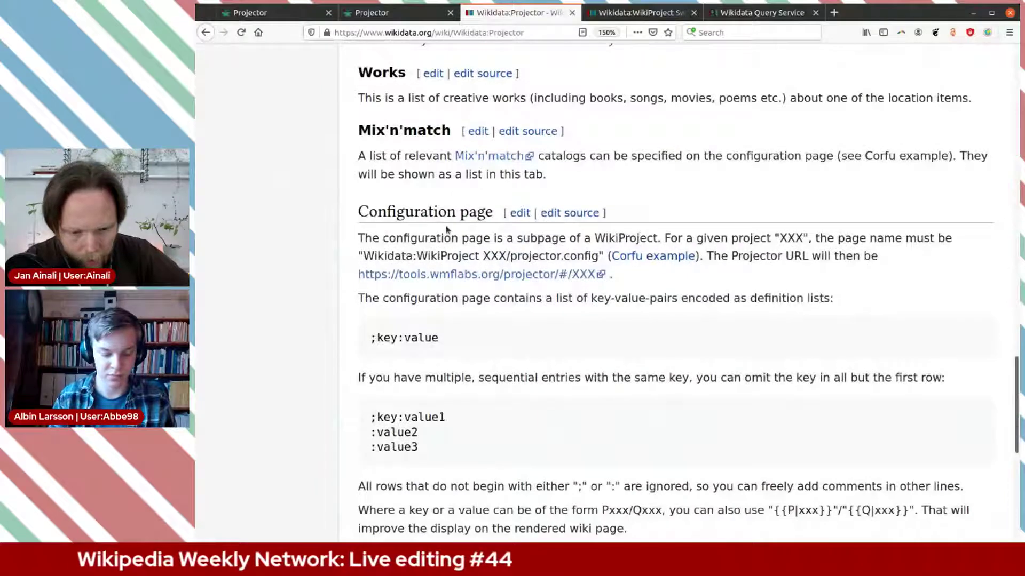
Step: Highlight the parts of the required configuration page name "Wikidata:WikiProject XXX/projector.config" in the help text
{"action": "left_click_drag", "start_coordinate": [364, 257], "coordinate": [596, 255]}
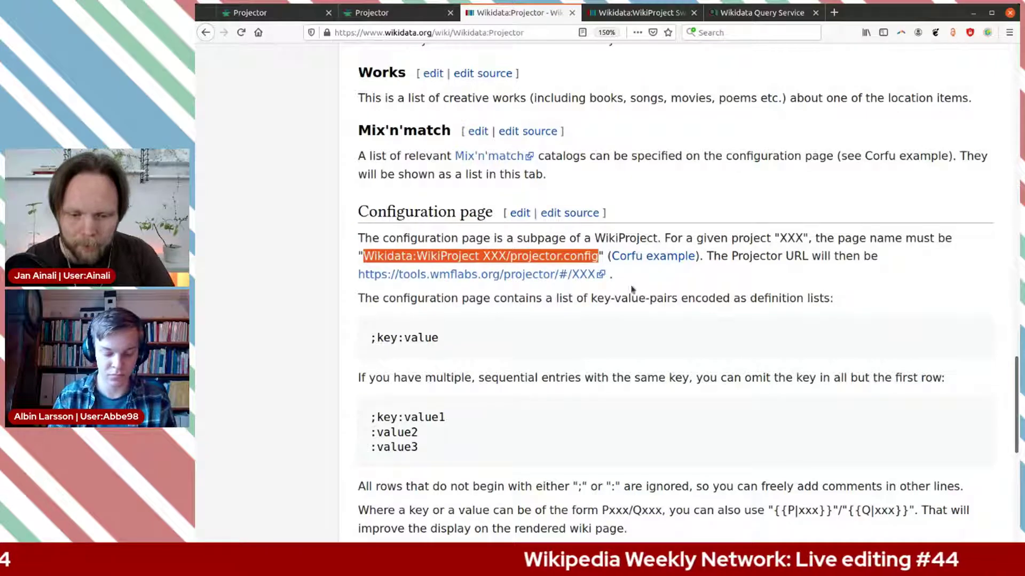
{"action": "left_click", "coordinate": [512, 259]}
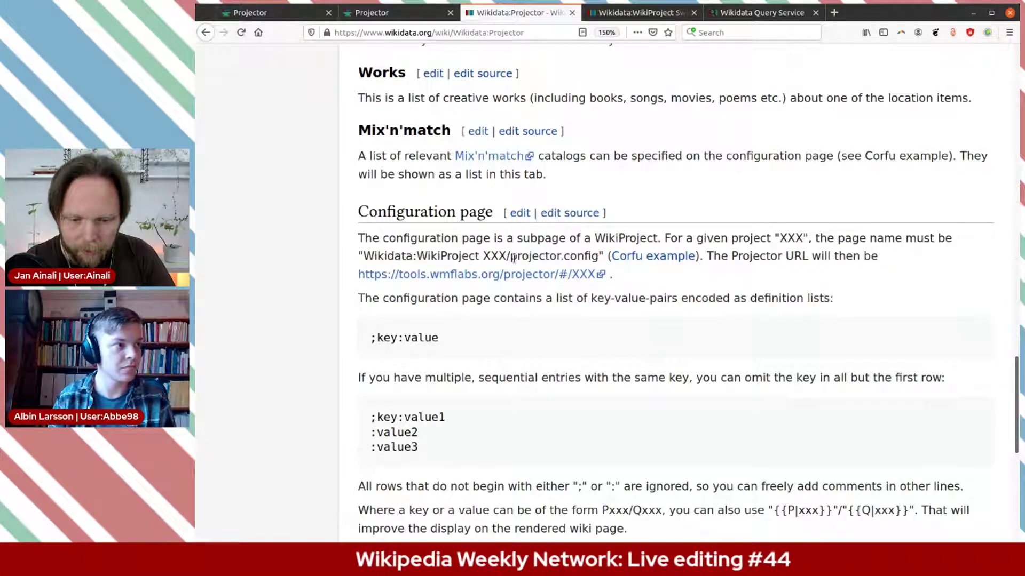
{"action": "left_click_drag", "start_coordinate": [511, 256], "coordinate": [598, 256]}
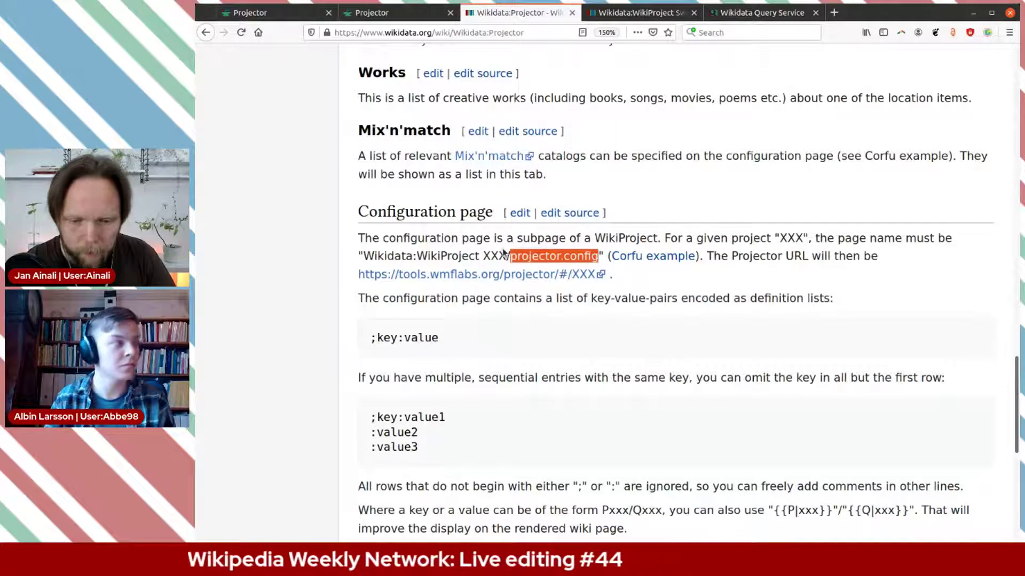
{"action": "left_click_drag", "start_coordinate": [511, 256], "coordinate": [364, 255]}
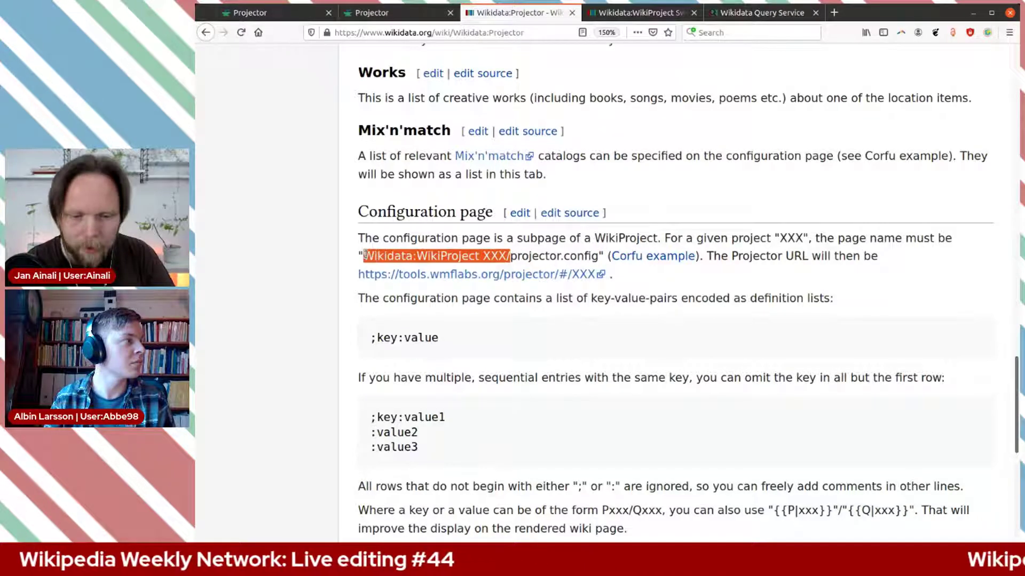
{"action": "left_click", "coordinate": [567, 338]}
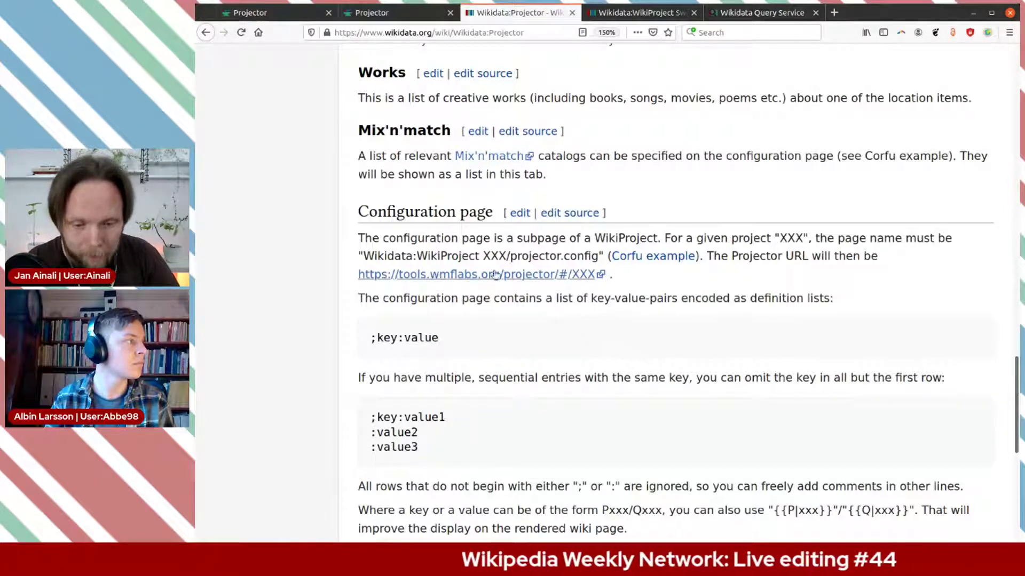
{"action": "left_click_drag", "start_coordinate": [508, 255], "coordinate": [364, 257]}
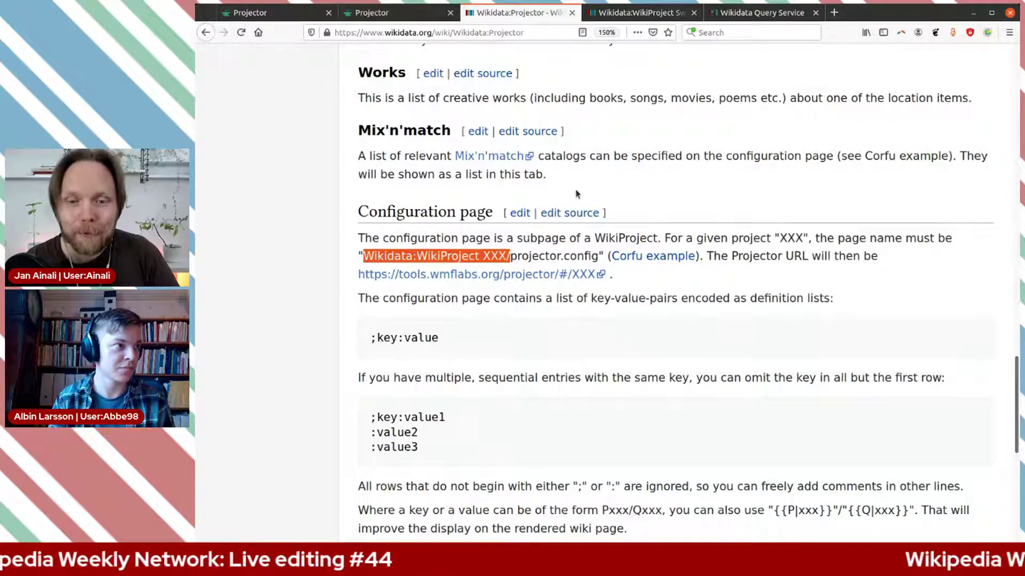
Step: Open the Related WikiProjects section of the Wikidata:WikiProject Sweden page for source editing
{"action": "left_click", "coordinate": [648, 16]}
{"action": "scroll", "coordinate": [644, 231], "scroll_direction": "down", "scroll_amount": 2}
{"action": "scroll", "coordinate": [644, 231], "scroll_direction": "down", "scroll_amount": 8}
{"action": "scroll", "coordinate": [640, 227], "scroll_direction": "up", "scroll_amount": 3}
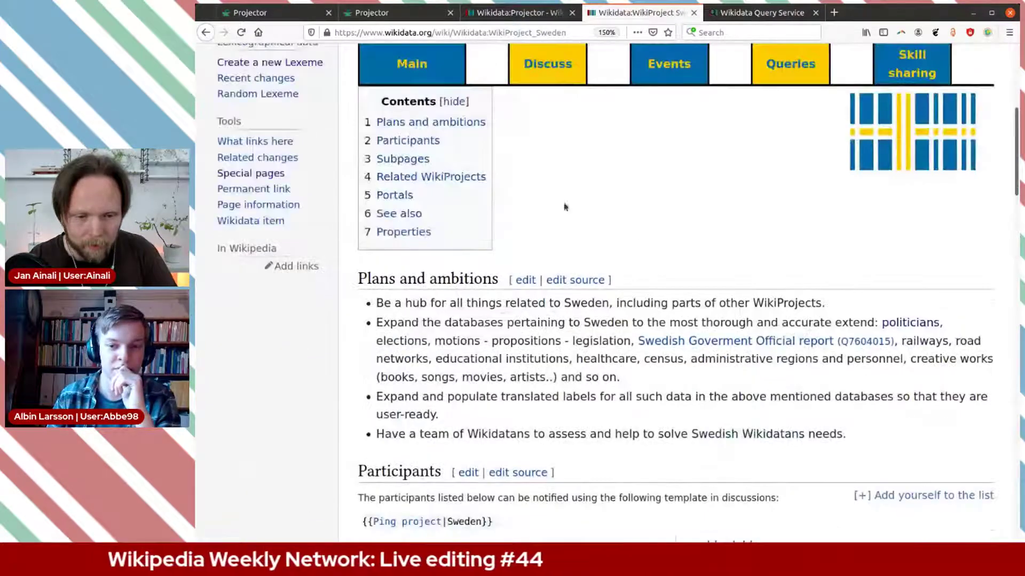
{"action": "left_click", "coordinate": [438, 179]}
{"action": "left_click", "coordinate": [594, 55]}
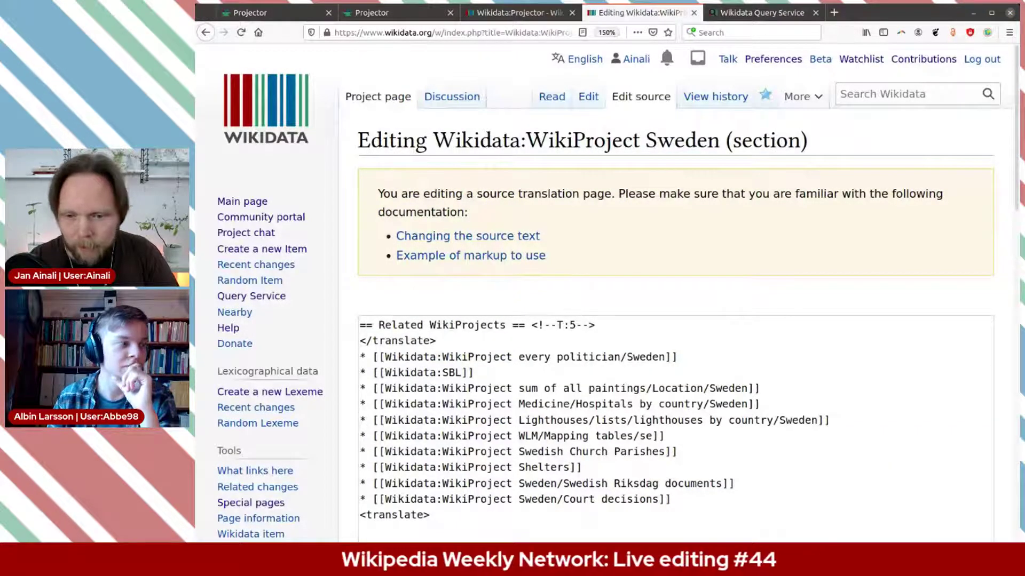
Step: Add the list entry "* [[Wikidata:WikiProject X-län]]" below the Court decisions entry in the section source
{"action": "scroll", "coordinate": [687, 400], "scroll_direction": "down", "scroll_amount": 2}
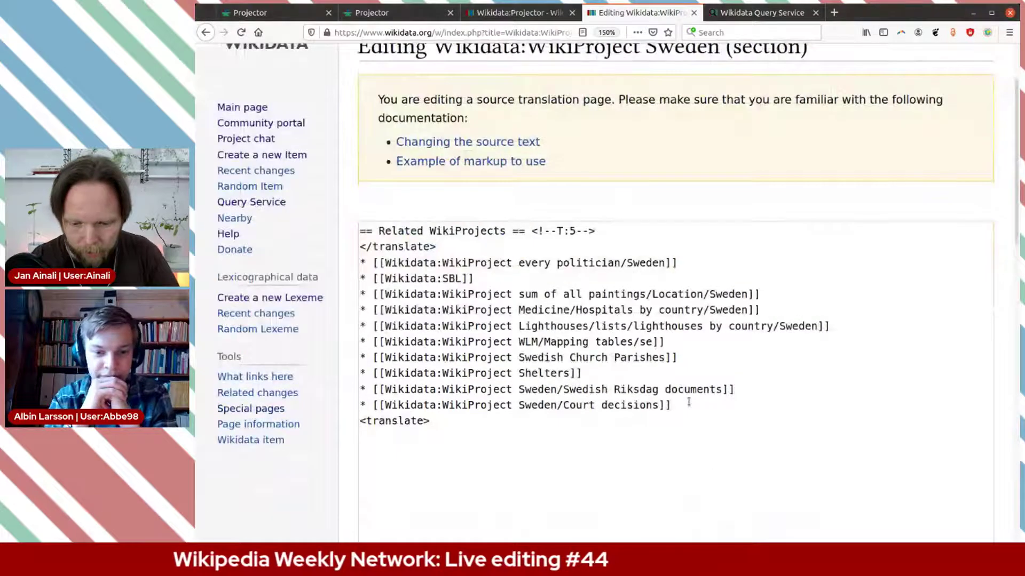
{"action": "left_click", "coordinate": [689, 404]}
{"action": "key", "text": "Return"}
{"action": "type", "text": "* [[Wikidata:WikiProject X-län]]"}
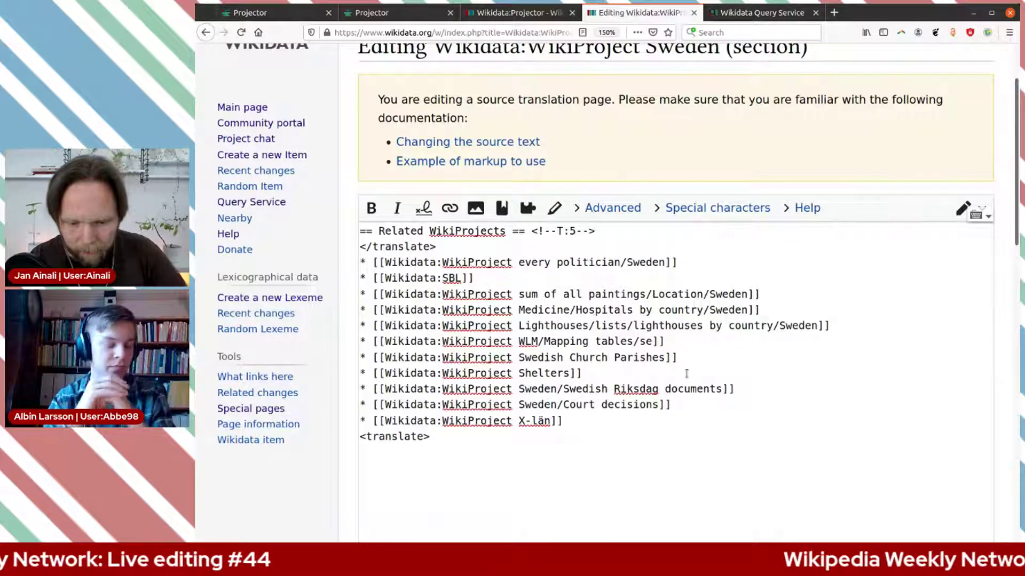
{"action": "scroll", "coordinate": [686, 374], "scroll_direction": "down", "scroll_amount": 3}
{"action": "left_click_drag", "start_coordinate": [519, 280], "coordinate": [550, 280]}
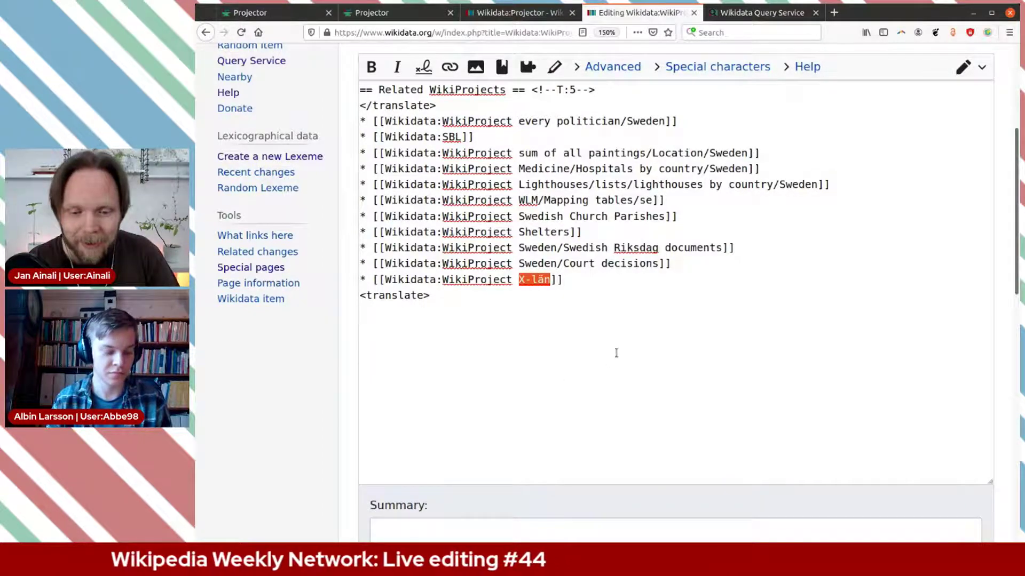
{"action": "left_click", "coordinate": [587, 276]}
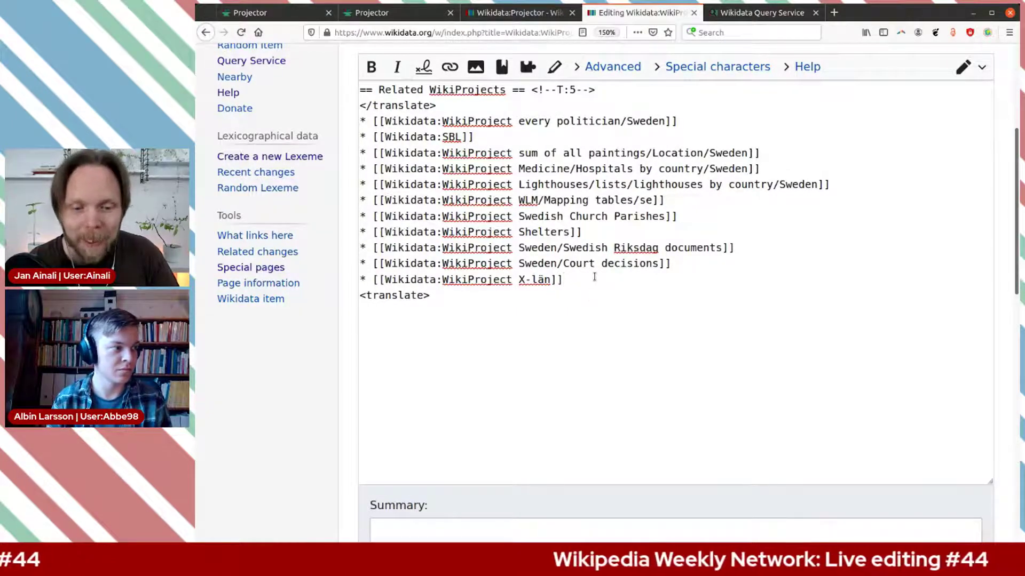
Step: Preview the edited Related WikiProjects section and check its source
{"action": "scroll", "coordinate": [560, 320], "scroll_direction": "down", "scroll_amount": 1}
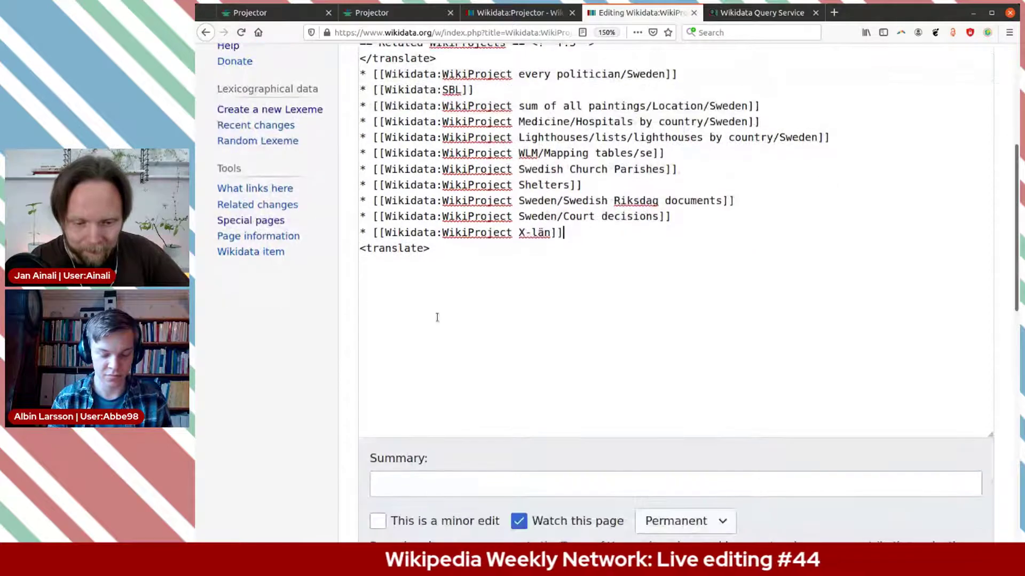
{"action": "scroll", "coordinate": [435, 316], "scroll_direction": "down", "scroll_amount": 4}
{"action": "left_click", "coordinate": [516, 414]}
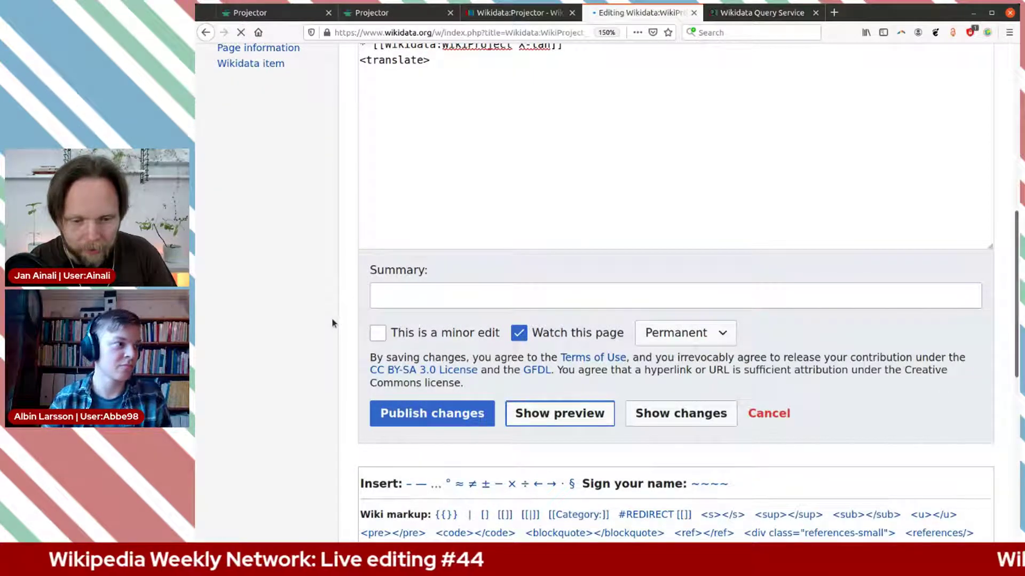
{"action": "scroll", "coordinate": [332, 320], "scroll_direction": "down", "scroll_amount": 10}
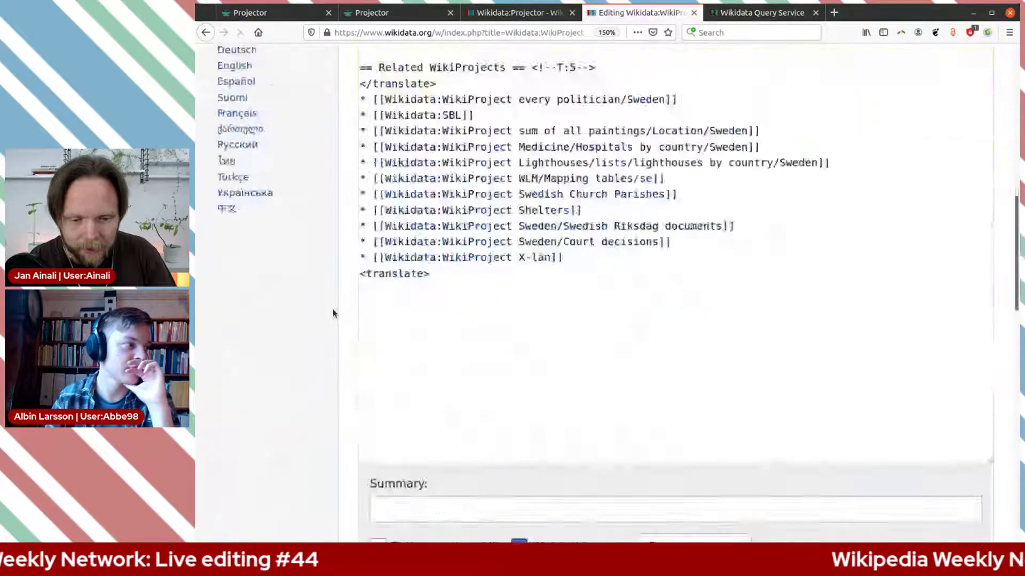
{"action": "scroll", "coordinate": [332, 313], "scroll_direction": "down", "scroll_amount": 5}
Step: Publish the section edit with the summary "adding project X-län"
{"action": "left_click", "coordinate": [410, 277]}
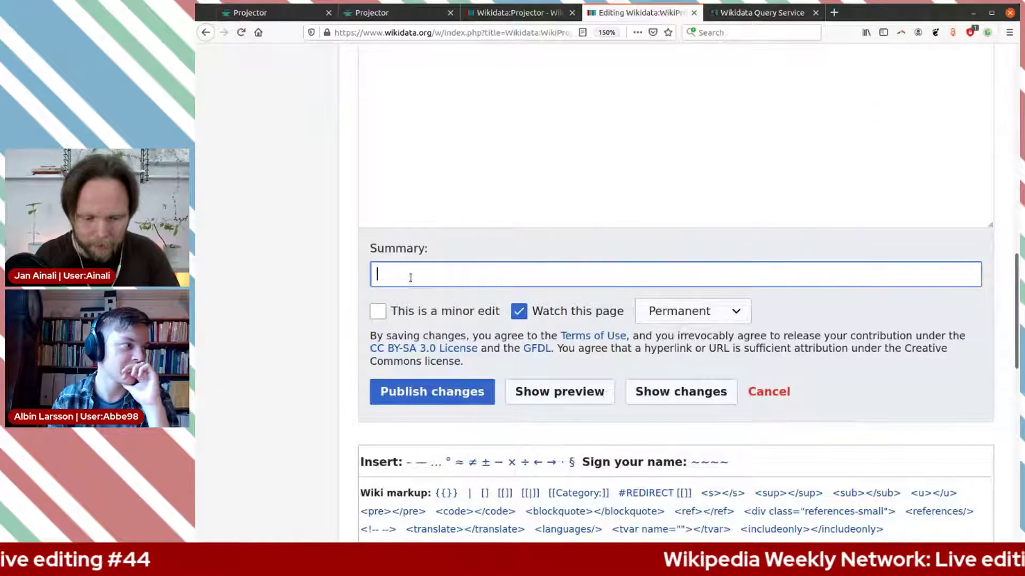
{"action": "type", "text": "adding pr"}
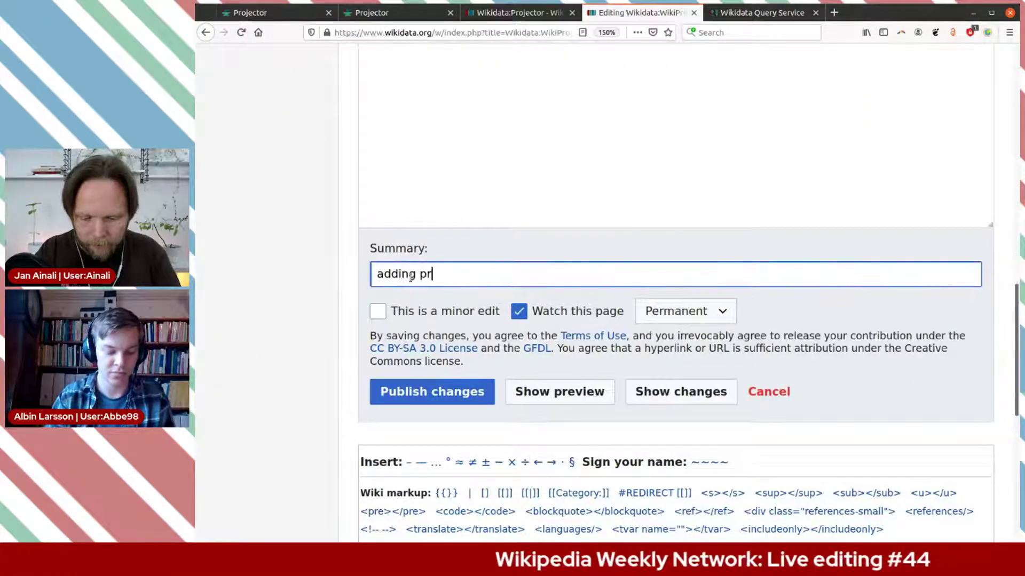
{"action": "type", "text": "oject X-län"}
{"action": "left_click", "coordinate": [394, 391]}
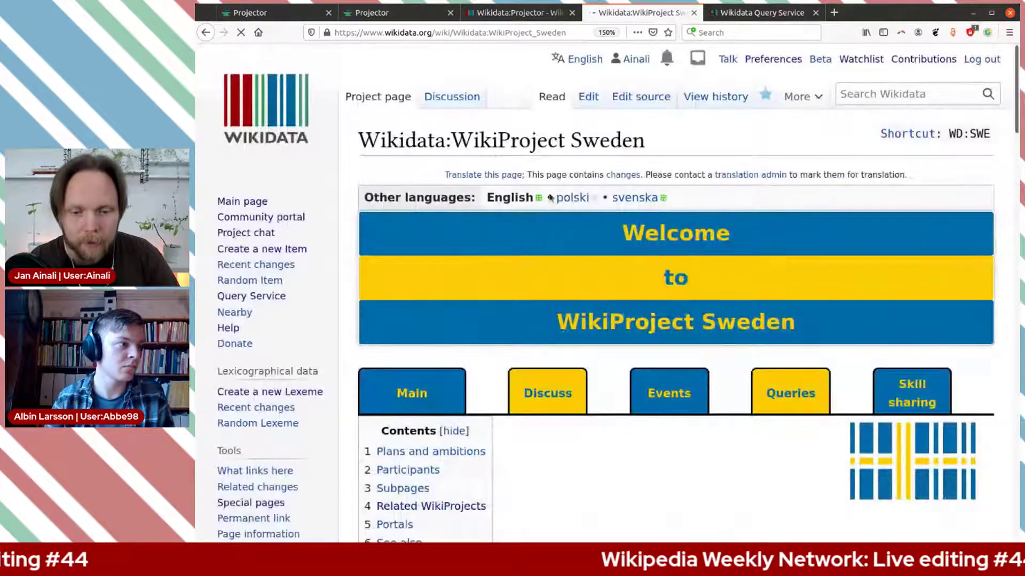
Step: Open the missing Wikidata:WikiProject X-län page for creation from the Related WikiProjects list
{"action": "scroll", "coordinate": [480, 240], "scroll_direction": "down", "scroll_amount": 5}
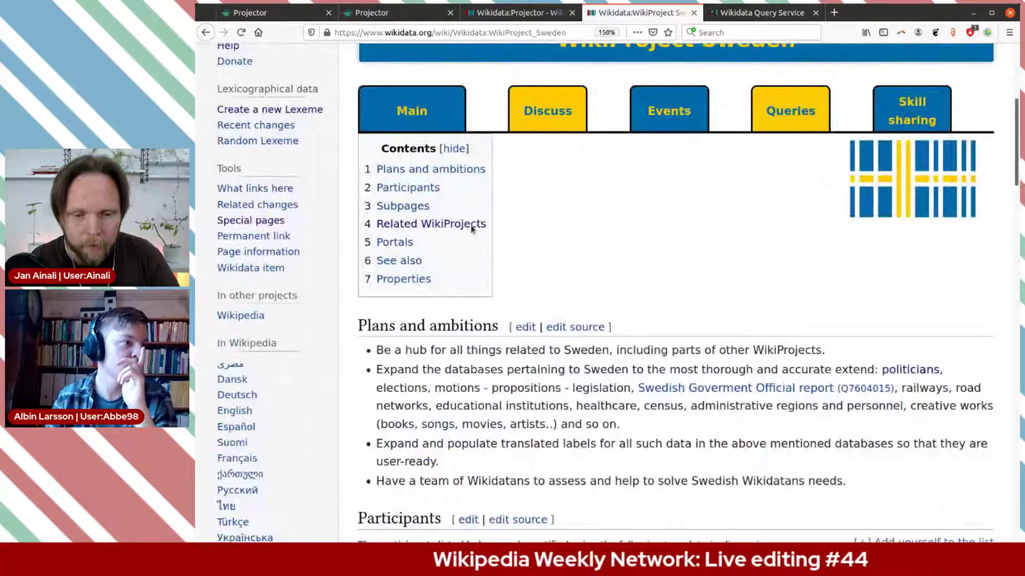
{"action": "left_click", "coordinate": [448, 226]}
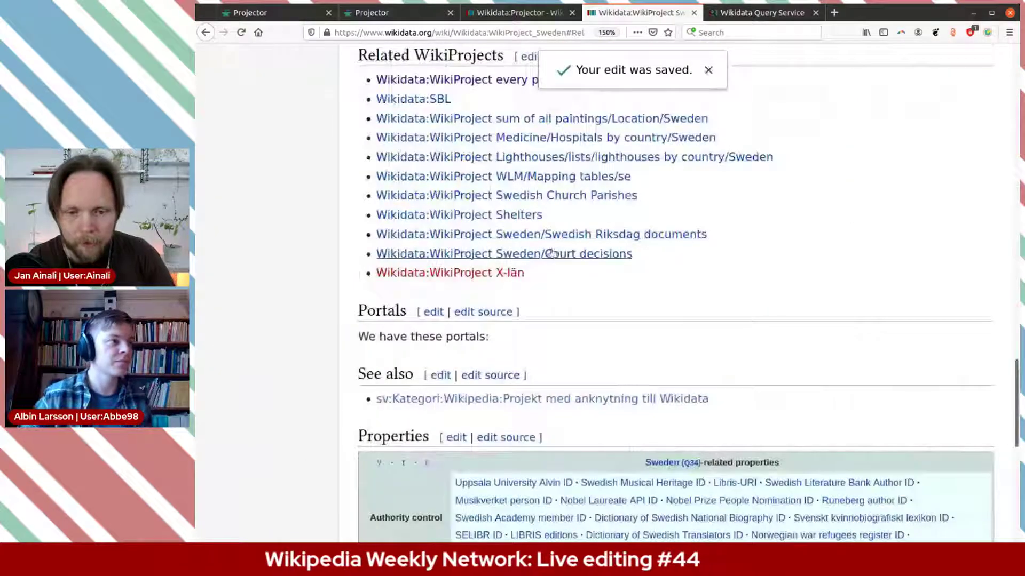
{"action": "left_click", "coordinate": [494, 273]}
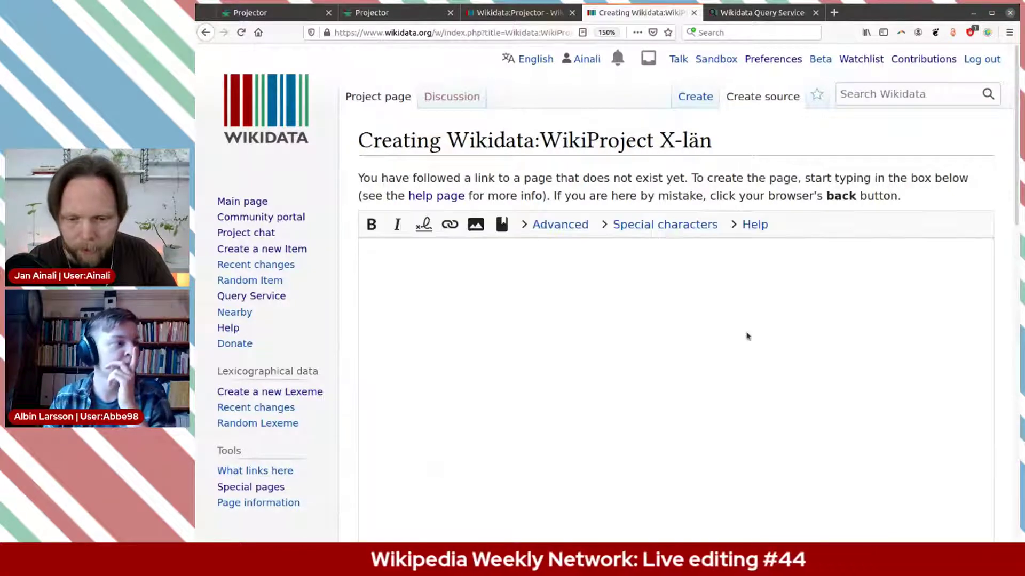
Step: Fill the page with an intro for {{Q|Q103699}}, Participants, Subpages and Related WikiProjects sections, {{Sweden properties}}, and categories Geographical WikiProjects and WikiProject X-län, and preview it
{"action": "left_click", "coordinate": [610, 311]}
{"action": "type", "text": "This is a WikiProject for {{Q|Q103699}}.  == Participants == {{Participants}}  == Subpages == {{Special:PrefixIndex/Wikidata:WikiProject X-län}}  == Related WikiProjects == [[Wikidata:WikiProject Sweden|WikiProject Sweden]]  {{Sweden properties}}  [[Category:Geographical WikiProjects|X-län]] [[Category:WikiProject X-län|*]]"}
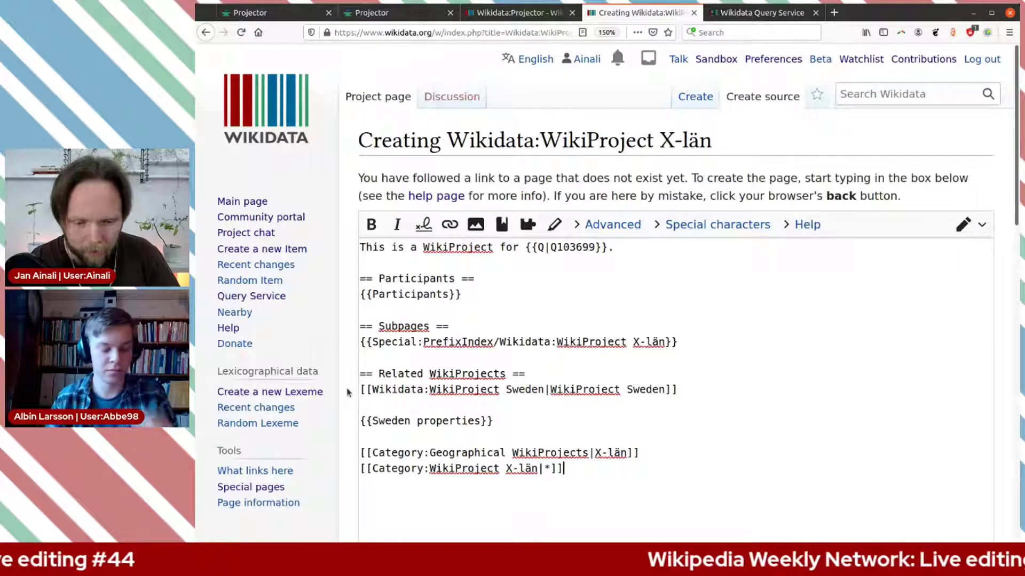
{"action": "scroll", "coordinate": [349, 398], "scroll_direction": "down", "scroll_amount": 5}
{"action": "scroll", "coordinate": [517, 431], "scroll_direction": "down", "scroll_amount": 3}
{"action": "left_click", "coordinate": [522, 430]}
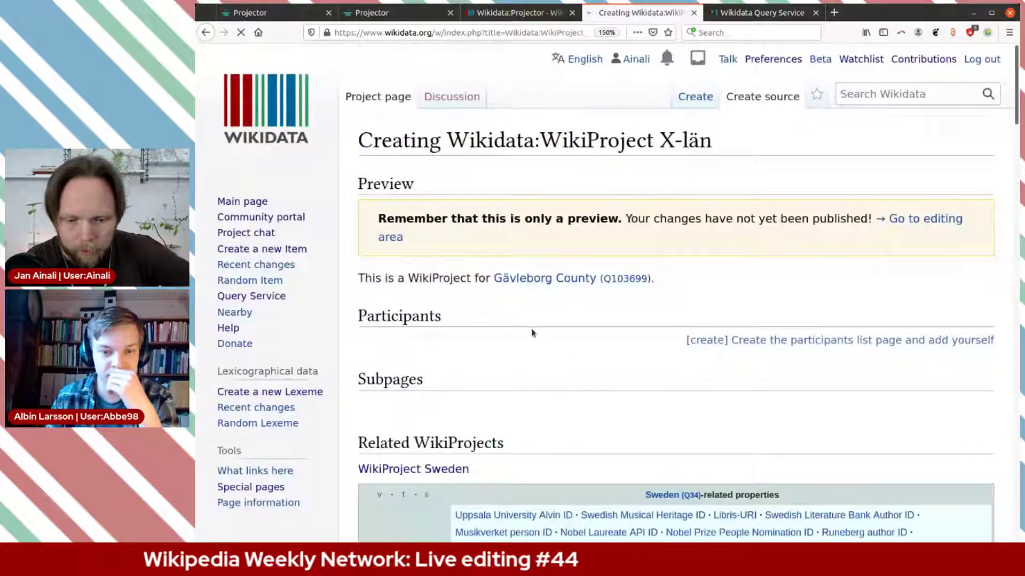
Step: Check the preview of the WikiProject X-län page, including its sections and the Sweden-related properties table, and publish the page
{"action": "scroll", "coordinate": [539, 315], "scroll_direction": "down", "scroll_amount": 2}
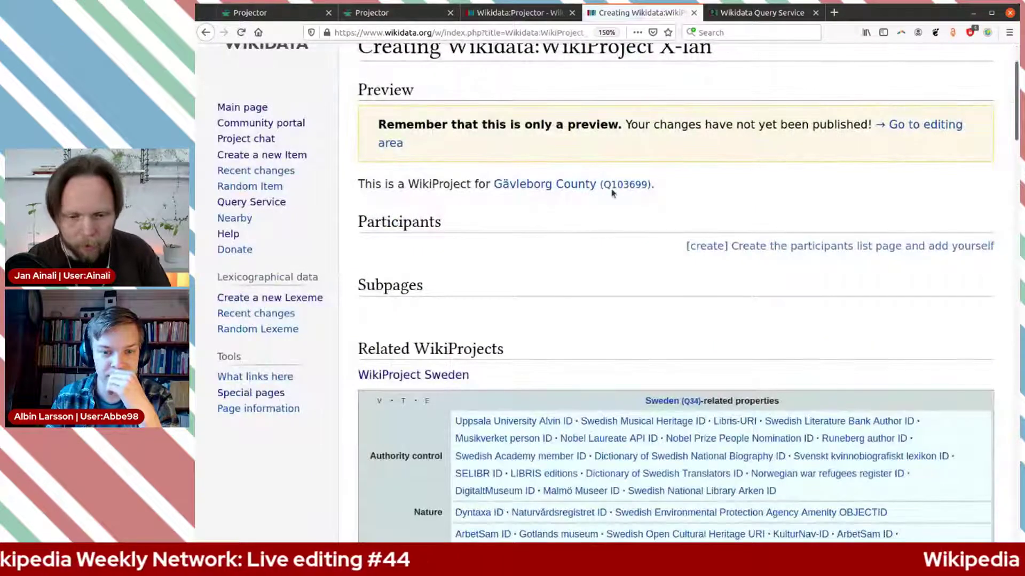
{"action": "scroll", "coordinate": [406, 240], "scroll_direction": "down", "scroll_amount": 2}
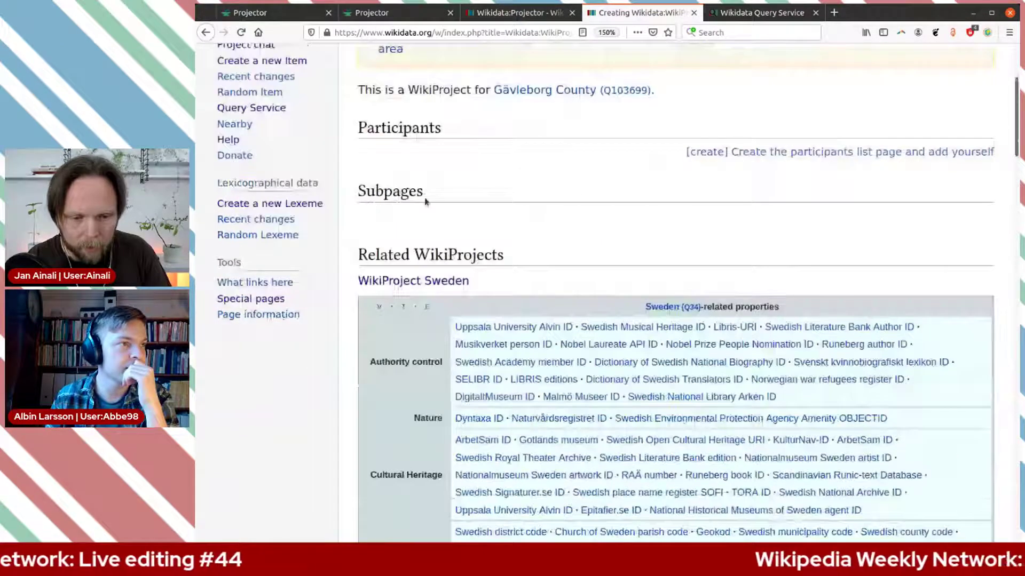
{"action": "scroll", "coordinate": [417, 254], "scroll_direction": "down", "scroll_amount": 4}
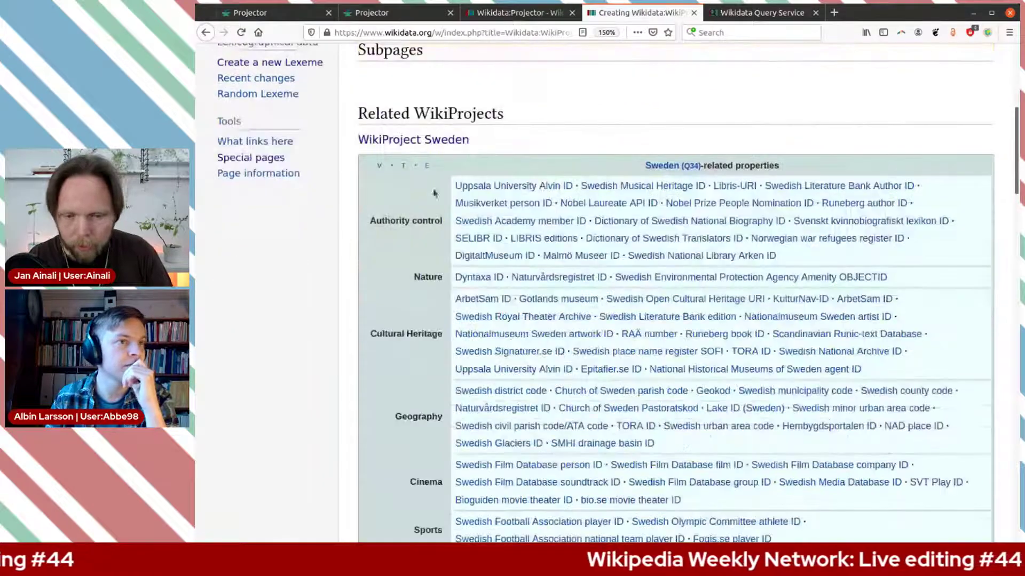
{"action": "scroll", "coordinate": [405, 262], "scroll_direction": "down", "scroll_amount": 3}
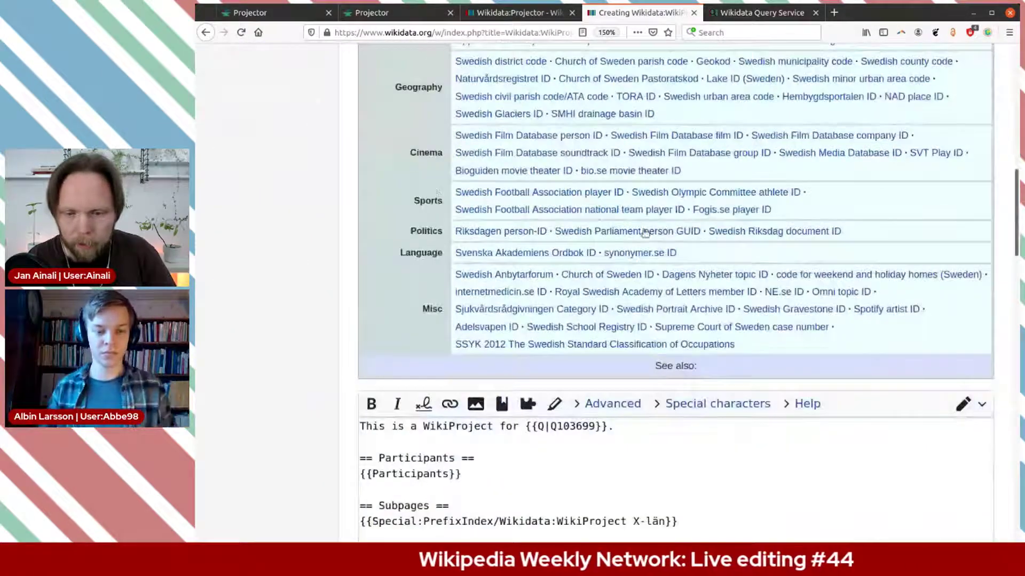
{"action": "scroll", "coordinate": [406, 245], "scroll_direction": "down", "scroll_amount": 1}
{"action": "scroll", "coordinate": [427, 229], "scroll_direction": "up", "scroll_amount": 3}
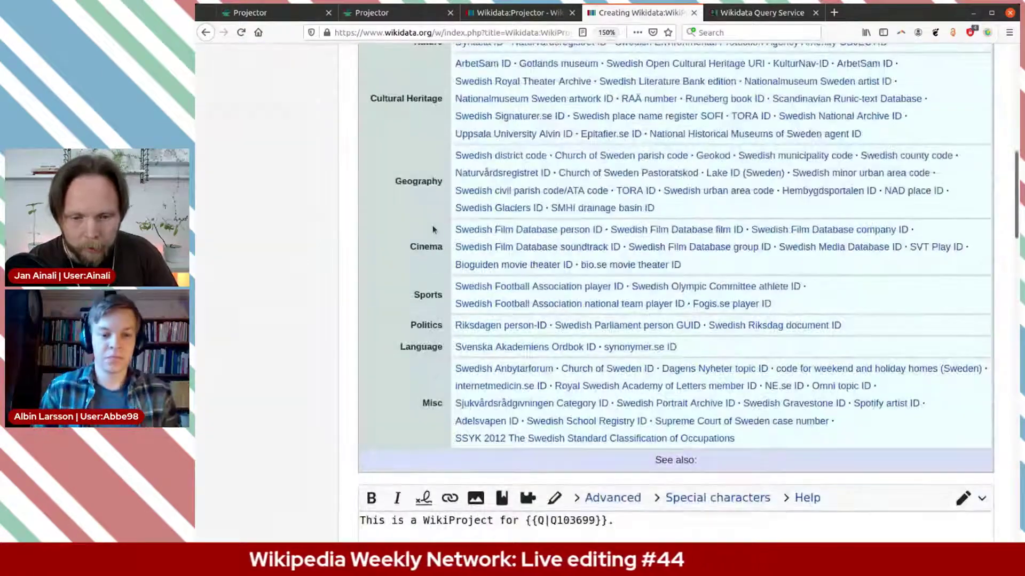
{"action": "scroll", "coordinate": [374, 229], "scroll_direction": "down", "scroll_amount": 6}
{"action": "scroll", "coordinate": [352, 235], "scroll_direction": "down", "scroll_amount": 9}
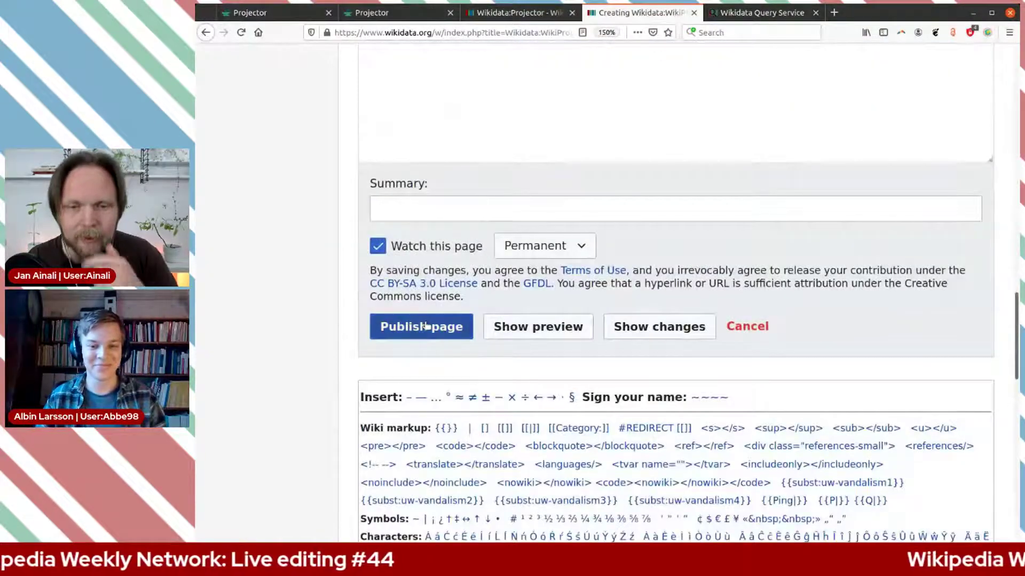
{"action": "left_click", "coordinate": [426, 326]}
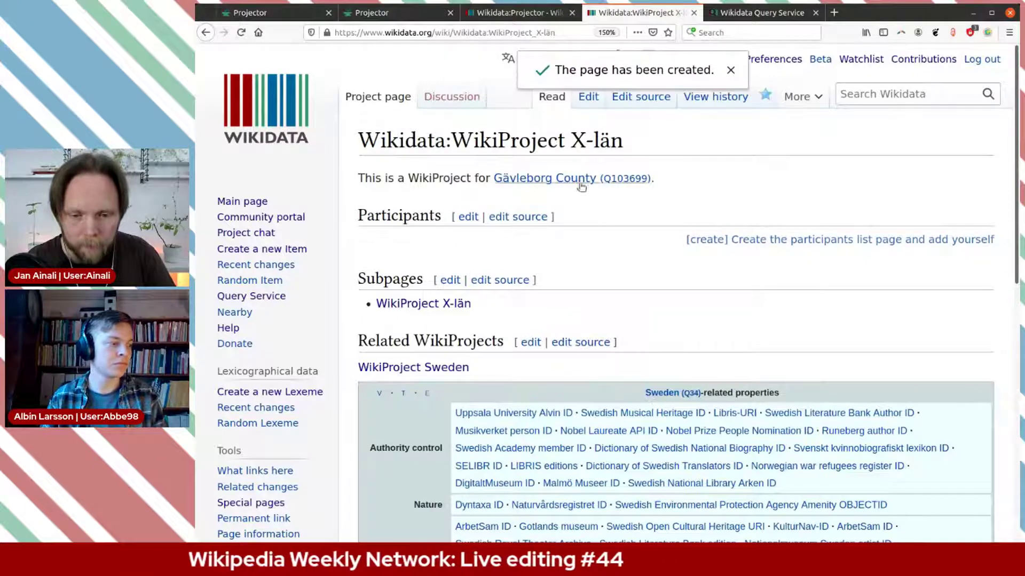
Step: Copy the "/projector.config" page name suffix from the Configuration page section of the Wikidata:Projector documentation
{"action": "left_click", "coordinate": [516, 12]}
{"action": "left_click_drag", "start_coordinate": [599, 257], "coordinate": [508, 257]}
{"action": "key", "text": "ctrl+c"}
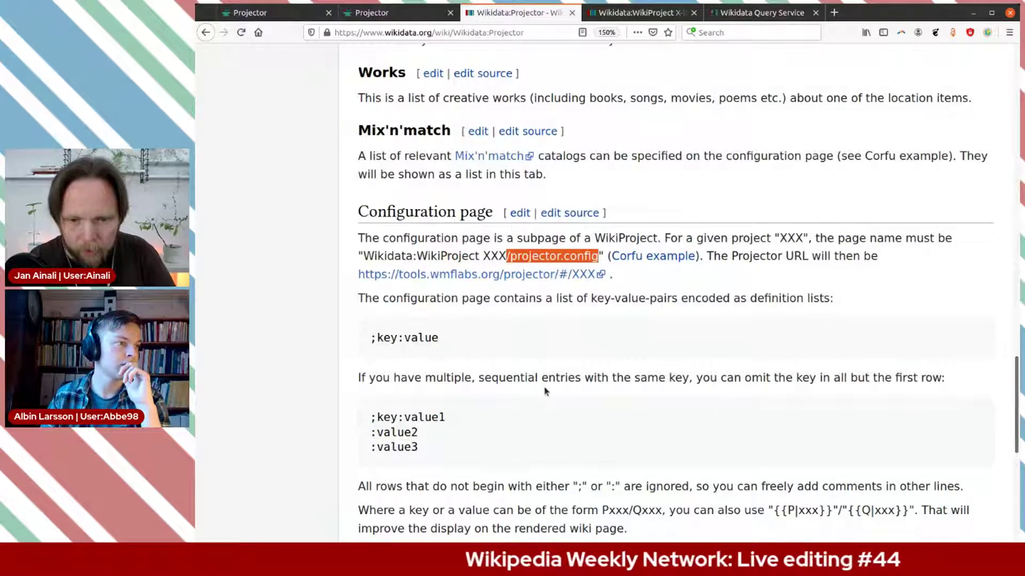
Step: Go to the /projector.config subpage of Wikidata:WikiProject X-län and open it for source creation
{"action": "left_click", "coordinate": [635, 13]}
{"action": "left_click", "coordinate": [571, 34]}
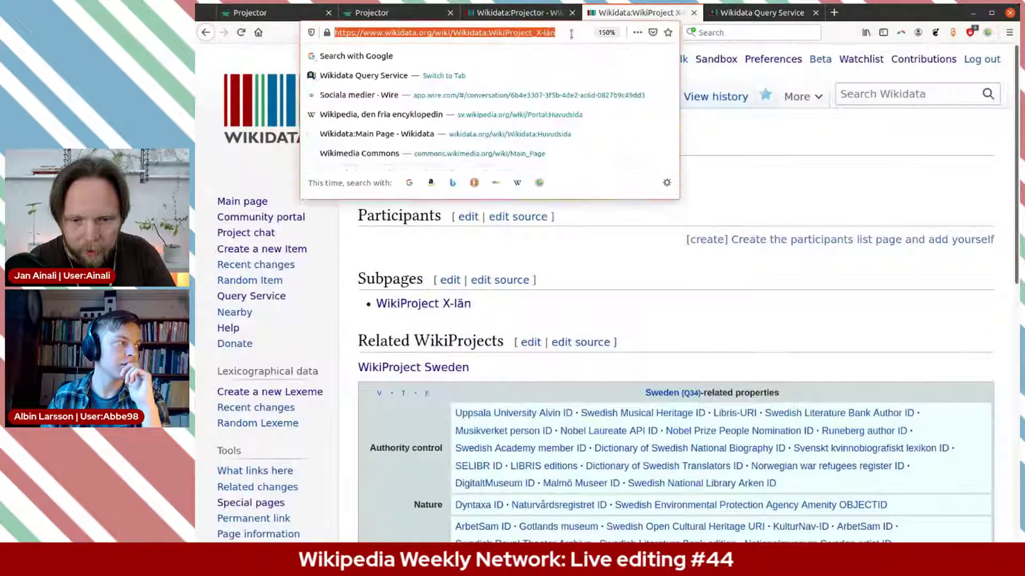
{"action": "key", "text": "End"}
{"action": "key", "text": "ctrl+v"}
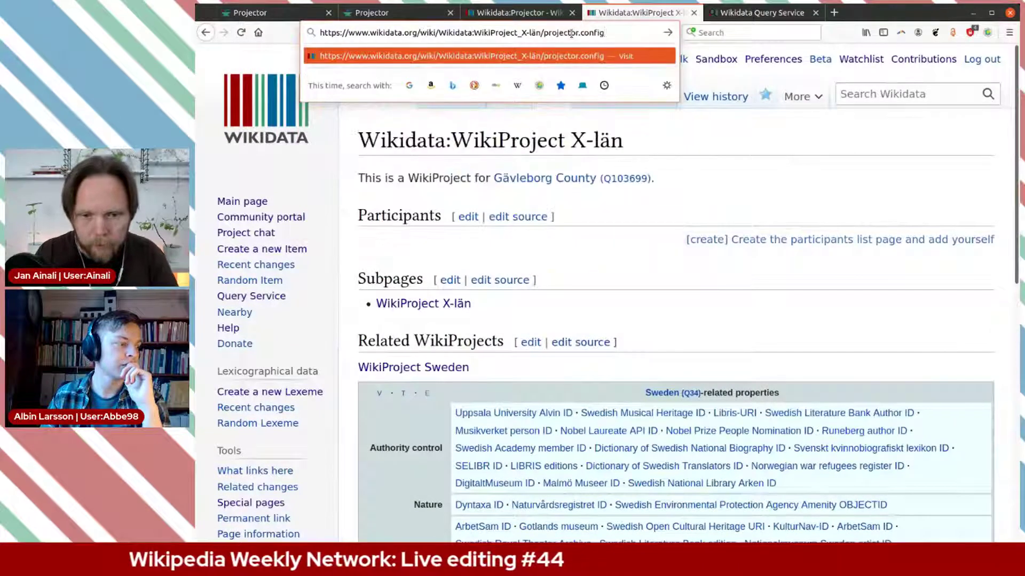
{"action": "key", "text": "Return"}
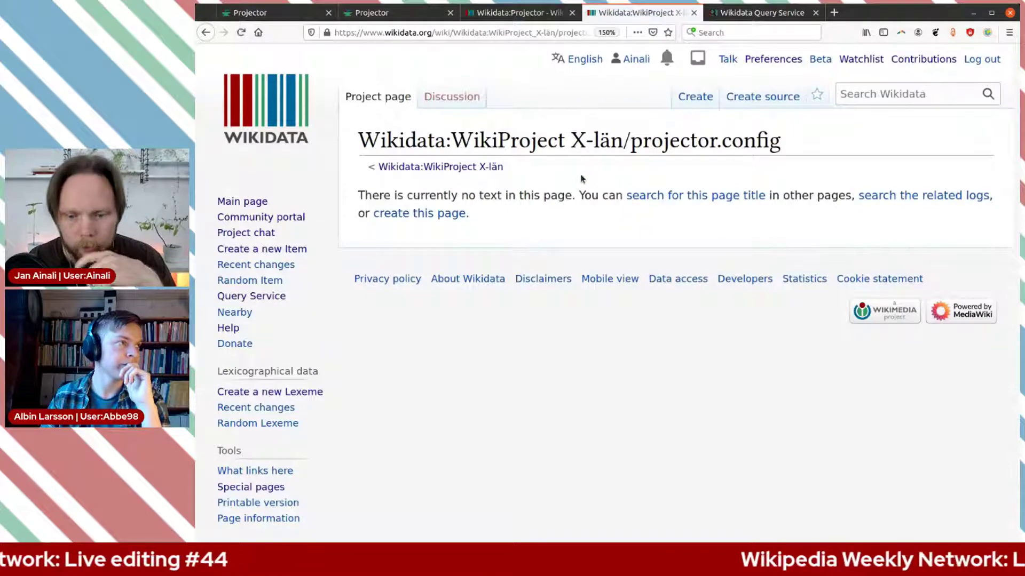
{"action": "left_click", "coordinate": [734, 102]}
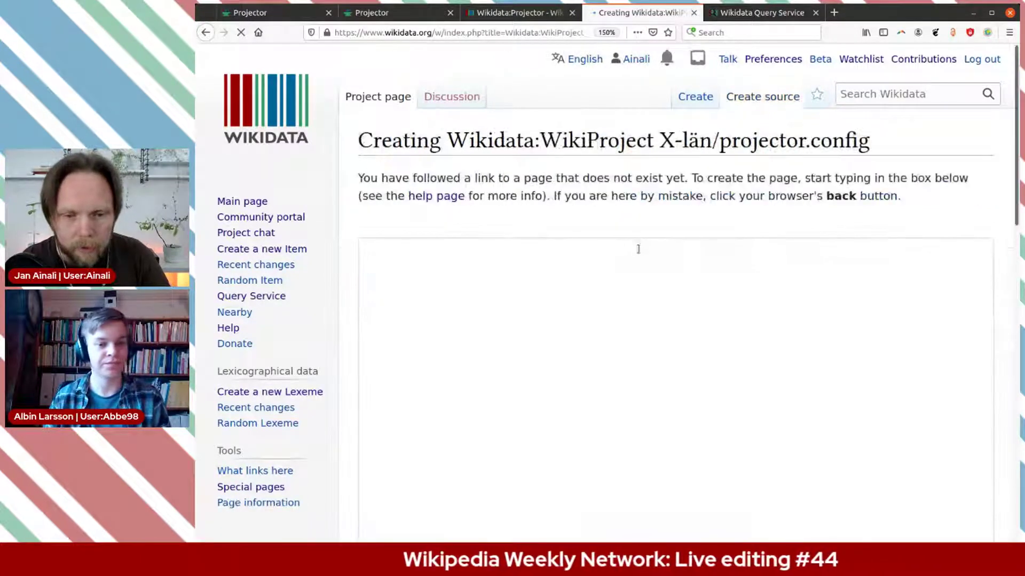
Step: Read the Configuration page section of the Projector documentation for the key-value syntax and the valid keys P131, area and mixnmatch
{"action": "left_click", "coordinate": [514, 14]}
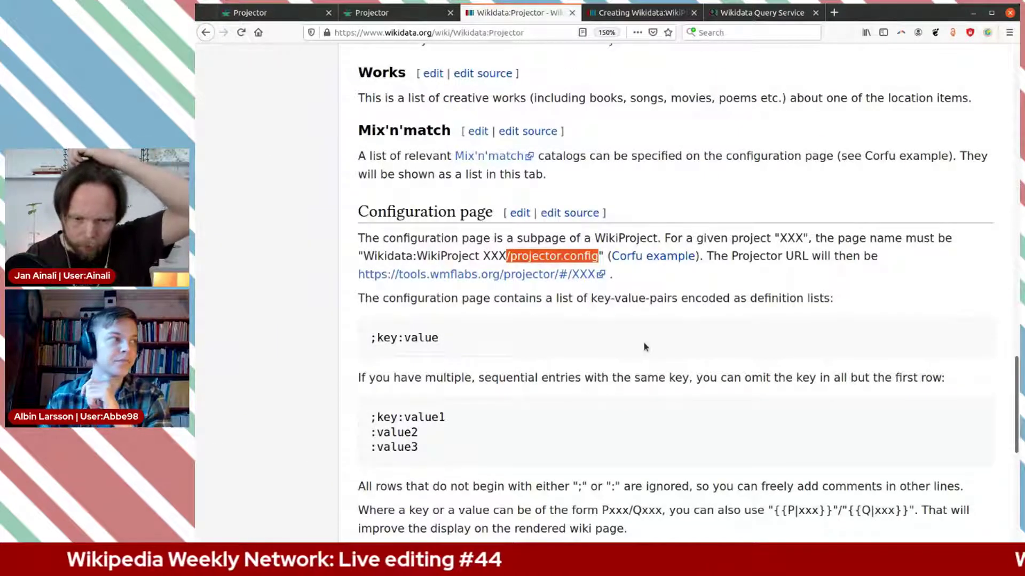
{"action": "scroll", "coordinate": [644, 344], "scroll_direction": "down", "scroll_amount": 1}
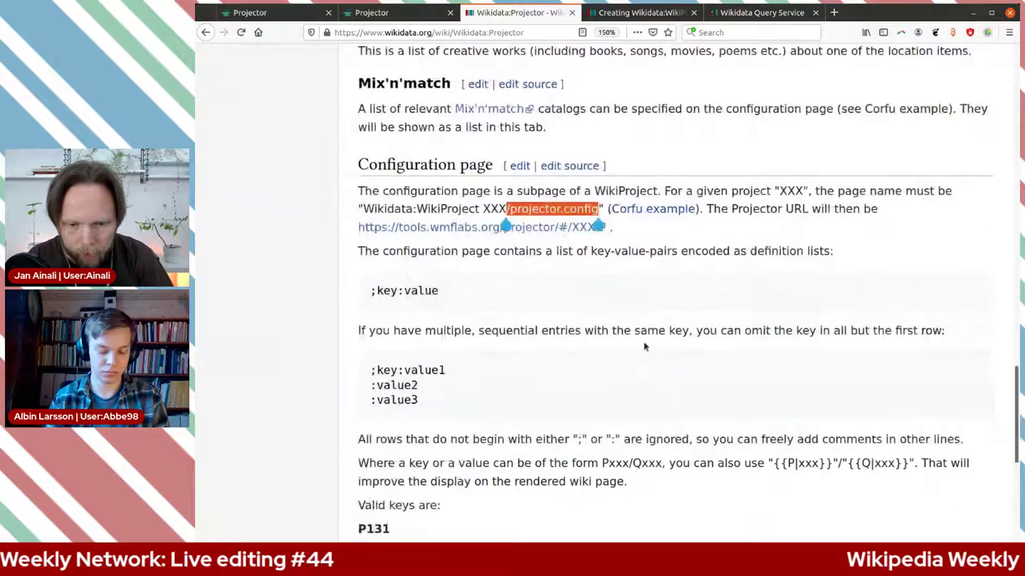
{"action": "scroll", "coordinate": [644, 345], "scroll_direction": "down", "scroll_amount": 2}
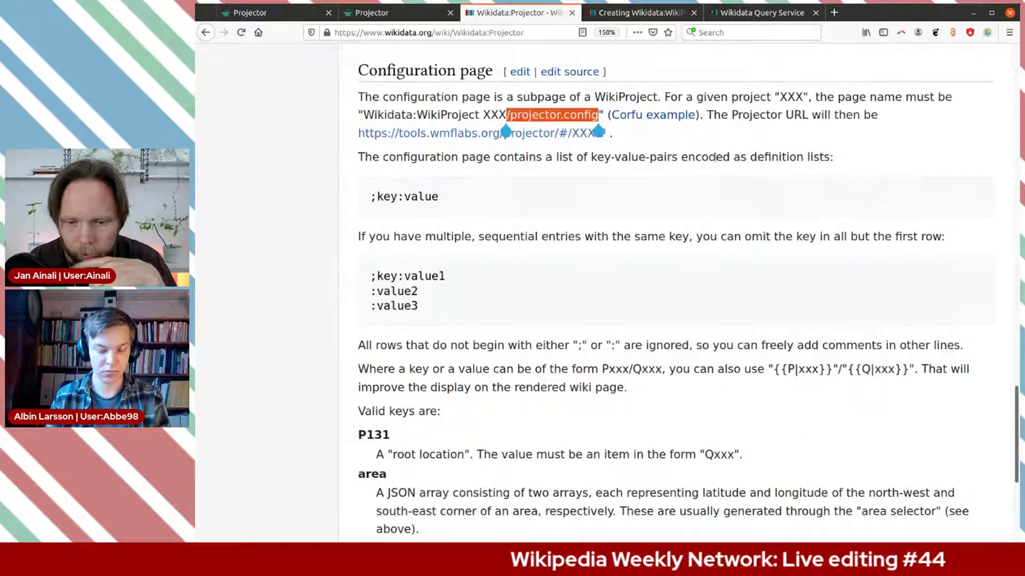
{"action": "scroll", "coordinate": [381, 261], "scroll_direction": "down", "scroll_amount": 2}
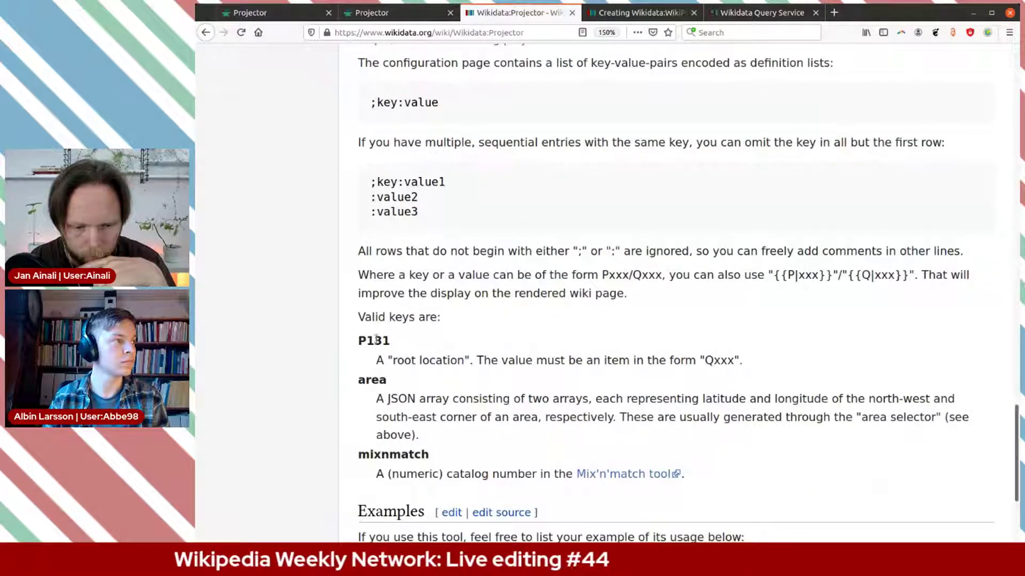
{"action": "scroll", "coordinate": [551, 243], "scroll_direction": "down", "scroll_amount": 1}
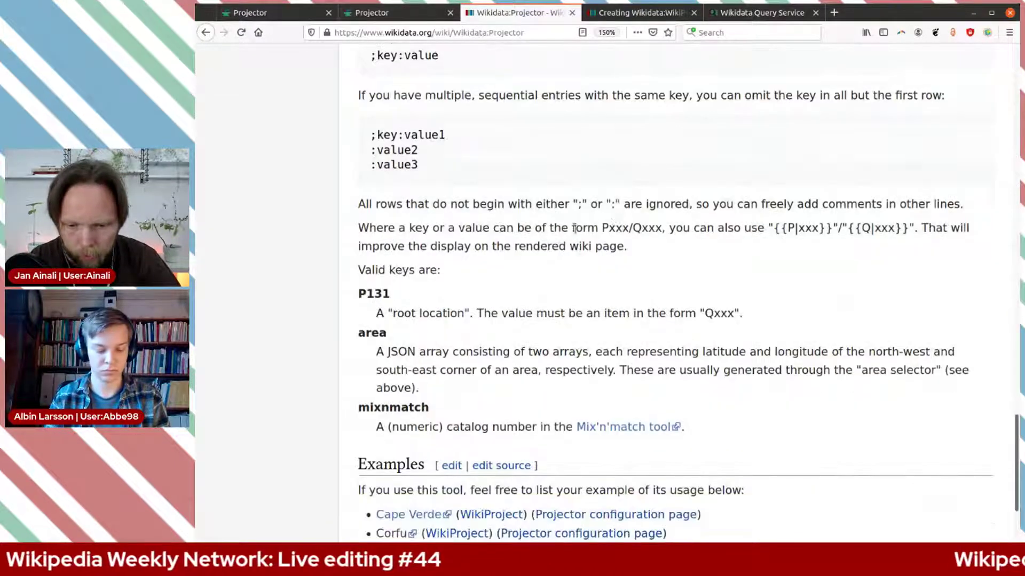
{"action": "left_click_drag", "start_coordinate": [777, 227], "coordinate": [900, 231]}
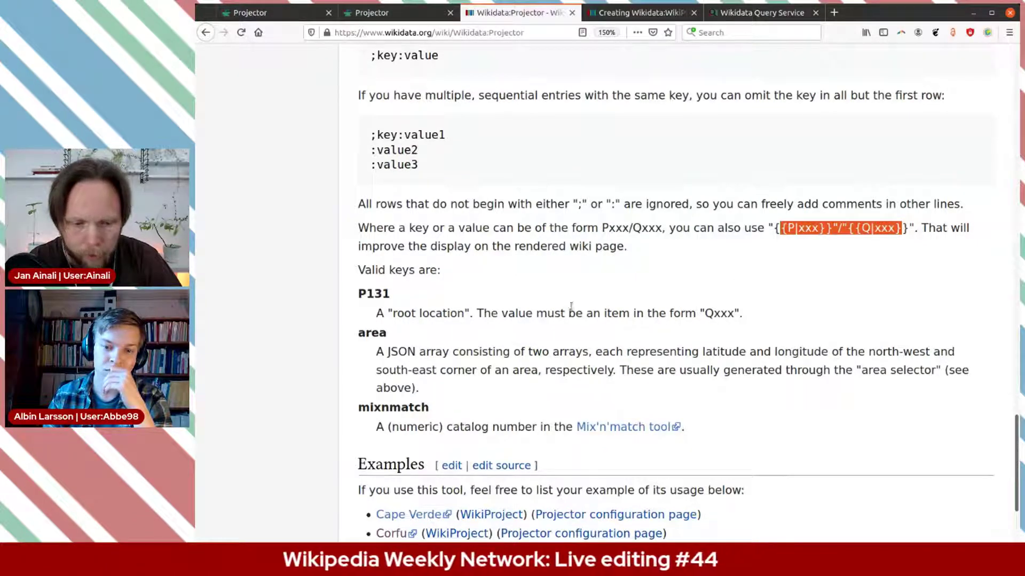
{"action": "left_click", "coordinate": [674, 250]}
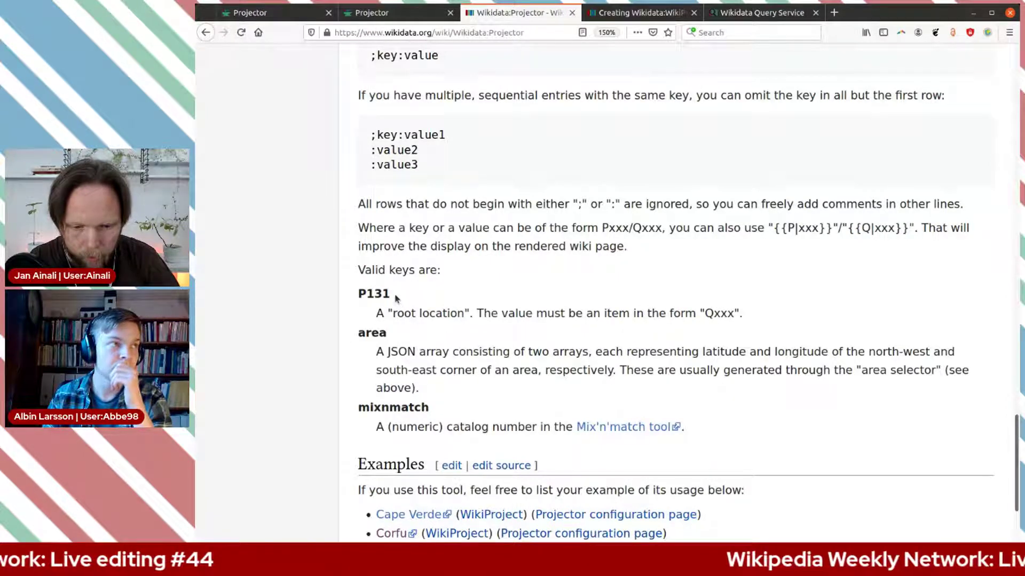
{"action": "scroll", "coordinate": [438, 313], "scroll_direction": "up", "scroll_amount": 1}
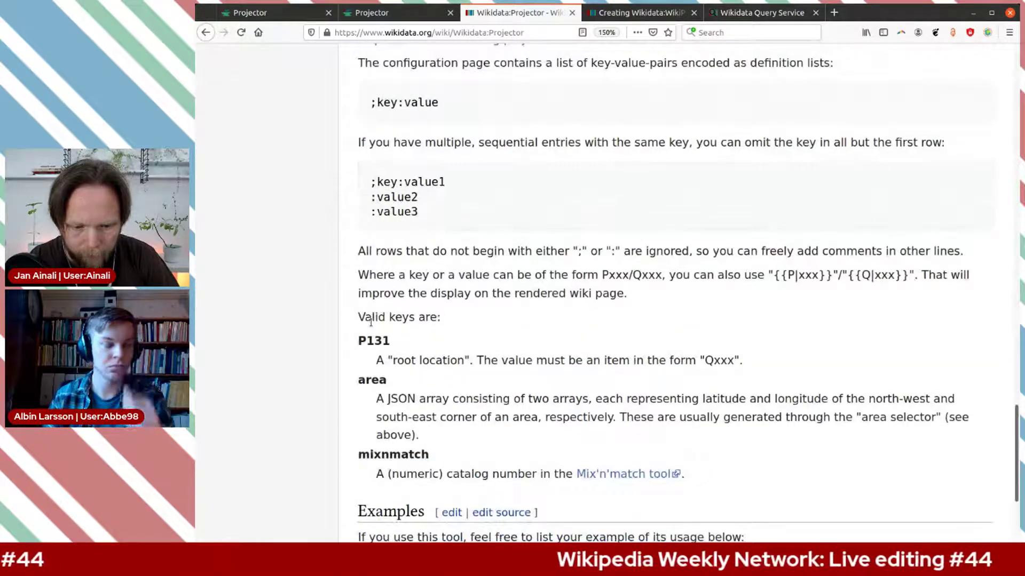
{"action": "scroll", "coordinate": [401, 334], "scroll_direction": "down", "scroll_amount": 1}
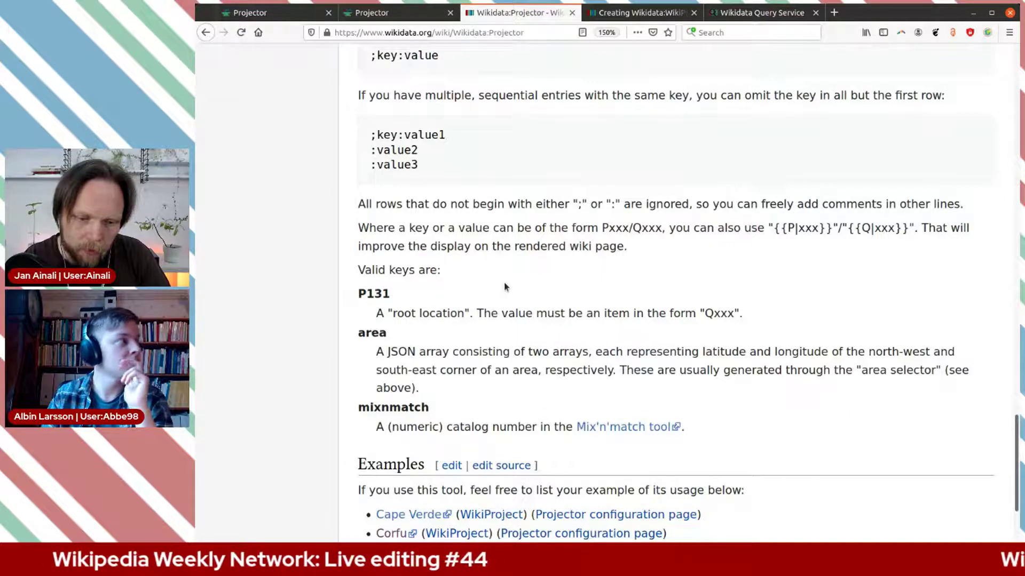
{"action": "scroll", "coordinate": [505, 283], "scroll_direction": "up", "scroll_amount": 1}
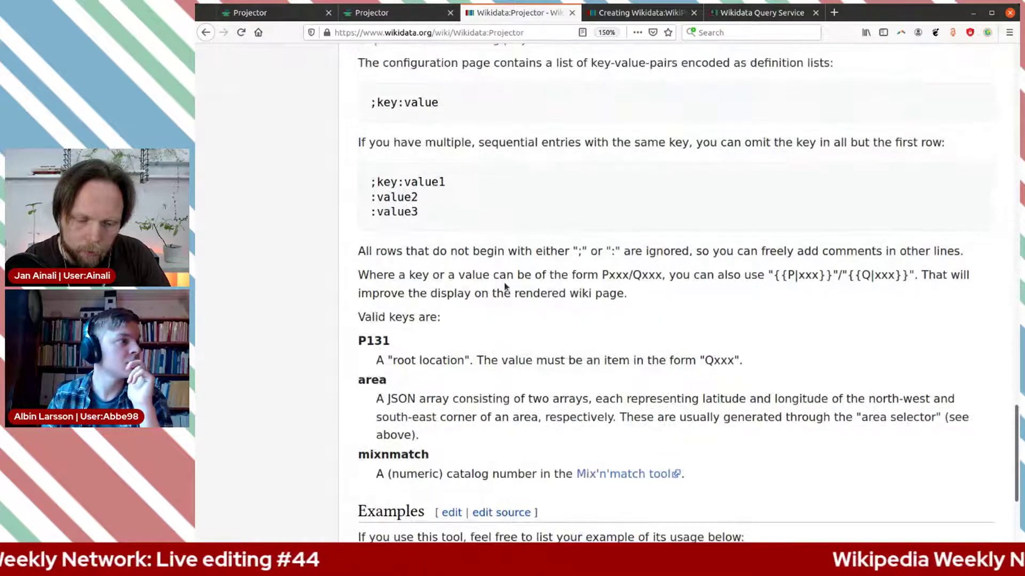
{"action": "scroll", "coordinate": [504, 287], "scroll_direction": "down", "scroll_amount": 1}
{"action": "scroll", "coordinate": [505, 286], "scroll_direction": "down", "scroll_amount": 2}
{"action": "scroll", "coordinate": [504, 286], "scroll_direction": "up", "scroll_amount": 4}
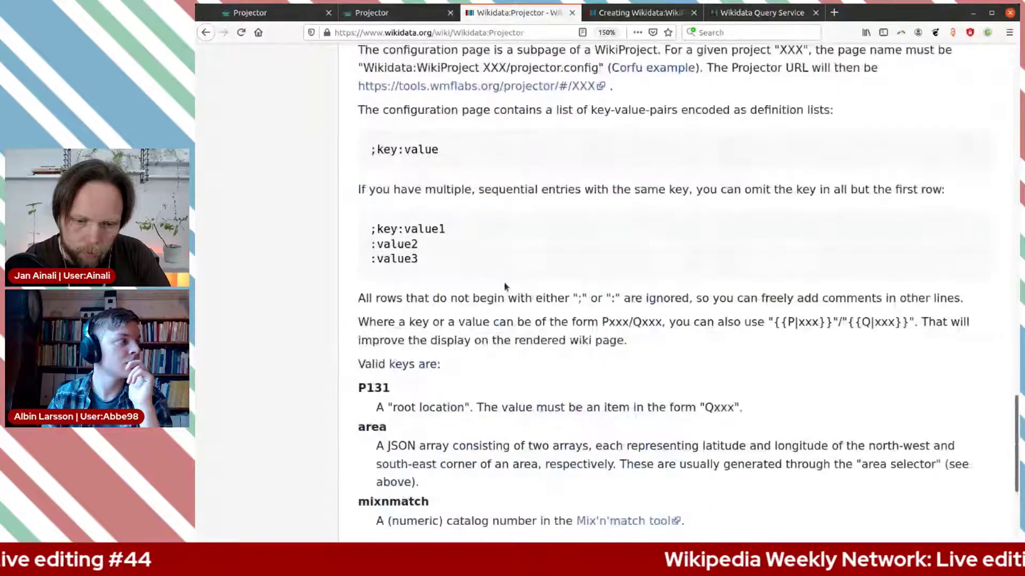
{"action": "scroll", "coordinate": [504, 286], "scroll_direction": "up", "scroll_amount": 3}
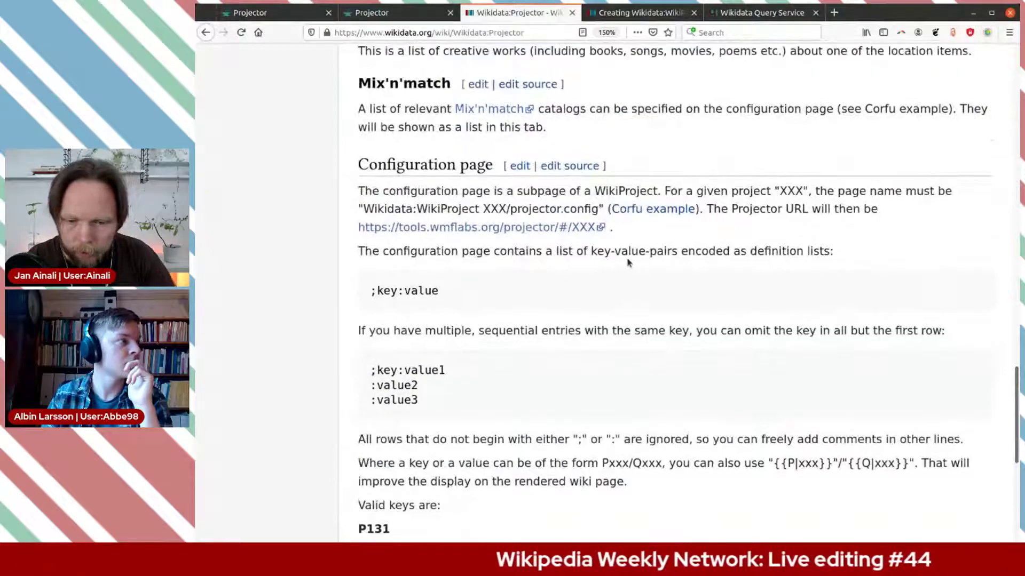
Step: Open the Corfu example configuration page in a separate tab and show its source
{"action": "middle_click", "coordinate": [651, 210]}
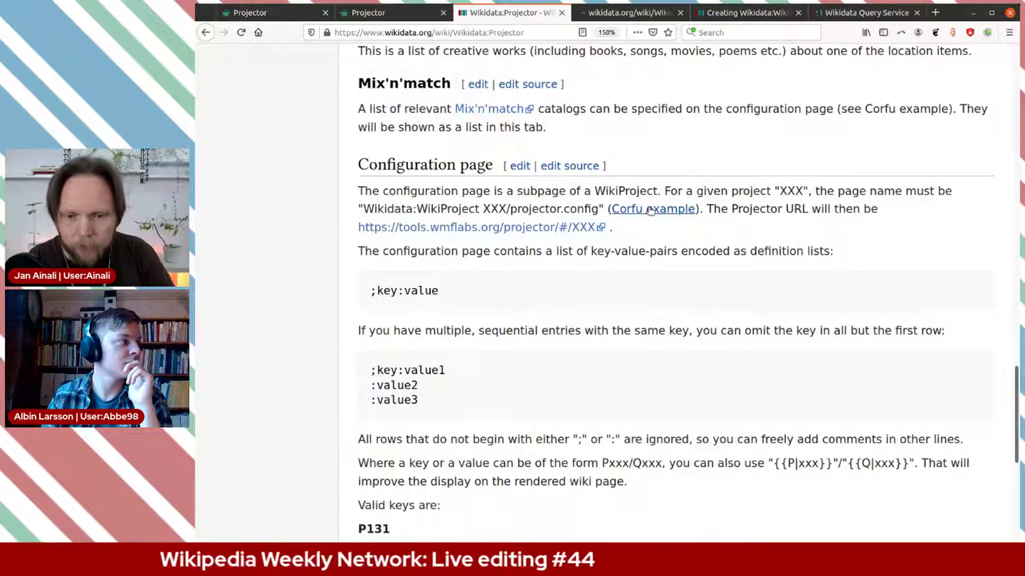
{"action": "key", "text": "ctrl+Tab"}
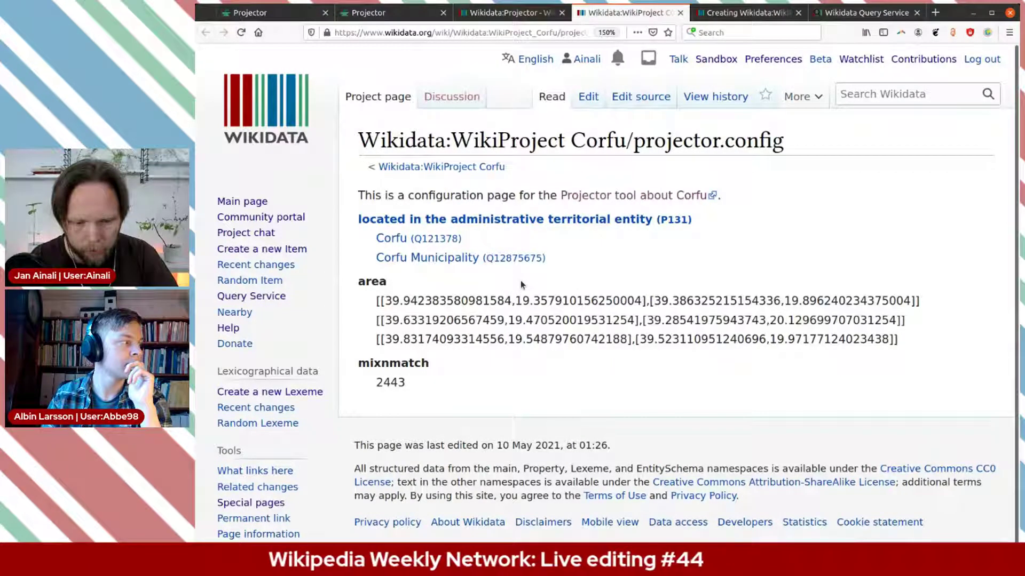
{"action": "left_click", "coordinate": [636, 101]}
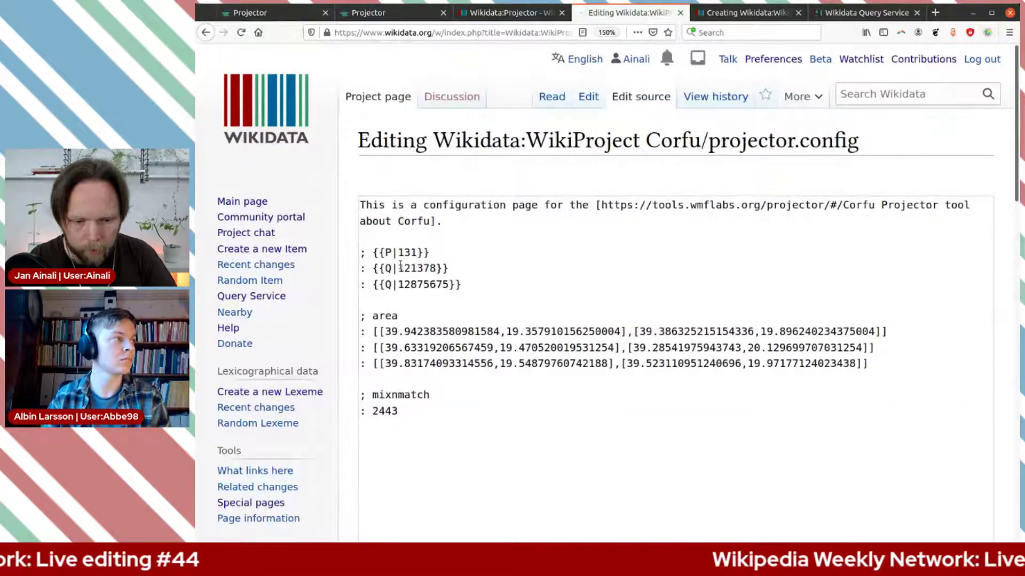
Step: Copy the intro sentence and the "; {{P|131}}" line from the Corfu source, and return to the new X-län configuration page
{"action": "left_click_drag", "start_coordinate": [437, 253], "coordinate": [359, 253]}
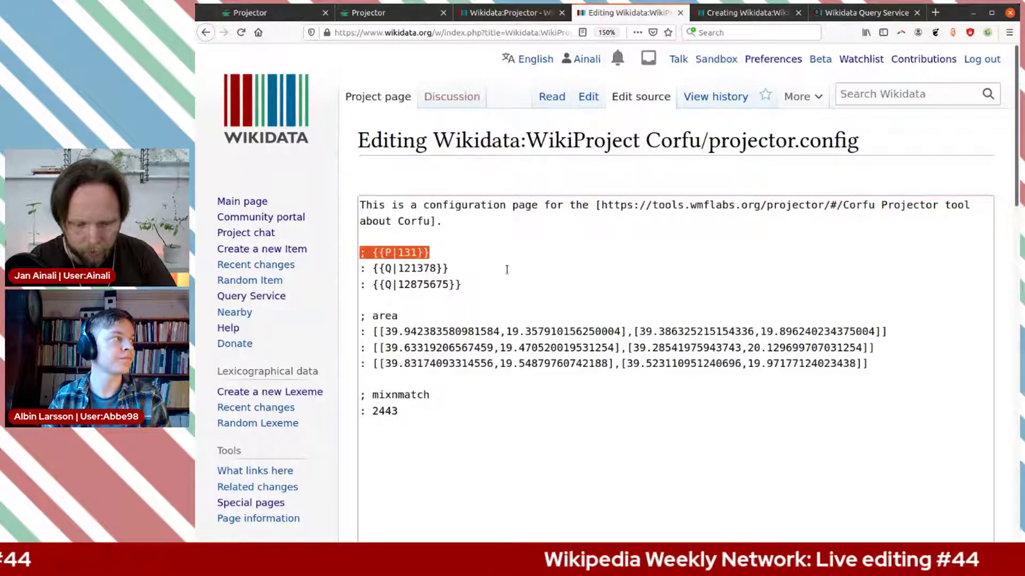
{"action": "left_click_drag", "start_coordinate": [489, 258], "coordinate": [348, 199]}
{"action": "key", "text": "ctrl+c"}
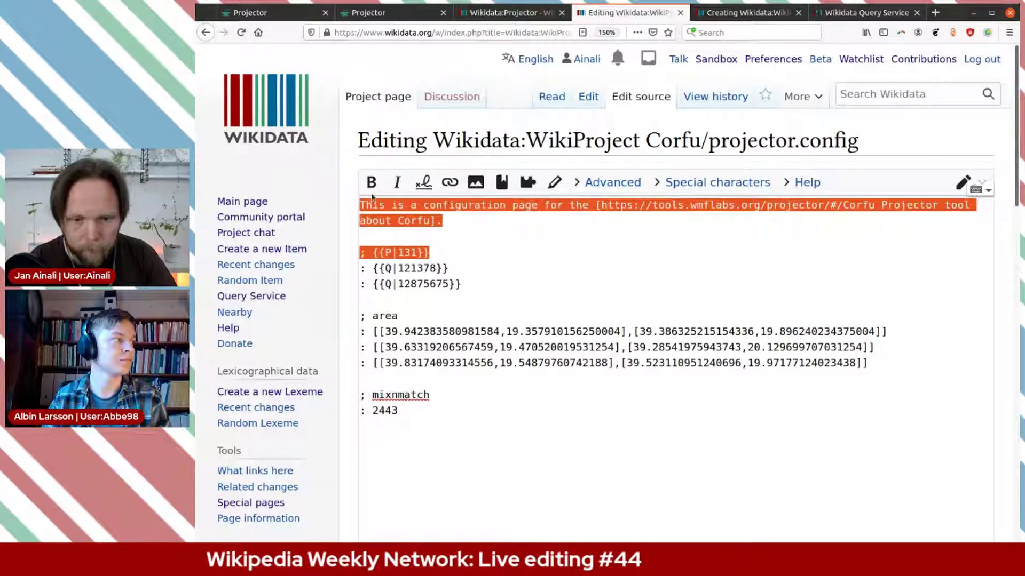
{"action": "key", "text": "ctrl+Tab"}
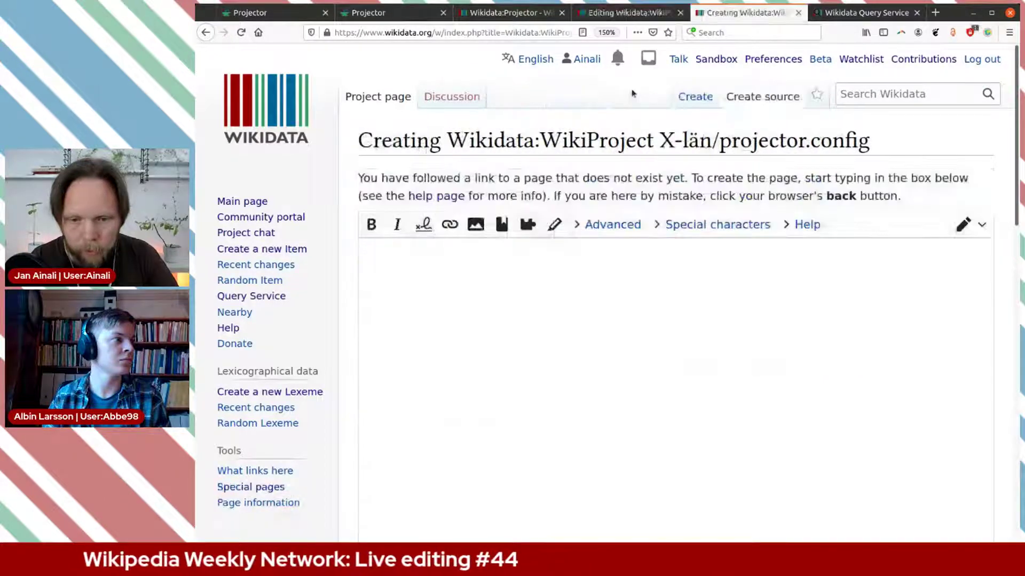
Step: Paste the copied Corfu text into the X-län configuration page and replace Corfu with X-län in the Projector URL and link text
{"action": "left_click", "coordinate": [437, 302]}
{"action": "key", "text": "ctrl+v"}
{"action": "double_click", "coordinate": [850, 248]}
{"action": "type", "text": "X-län"}
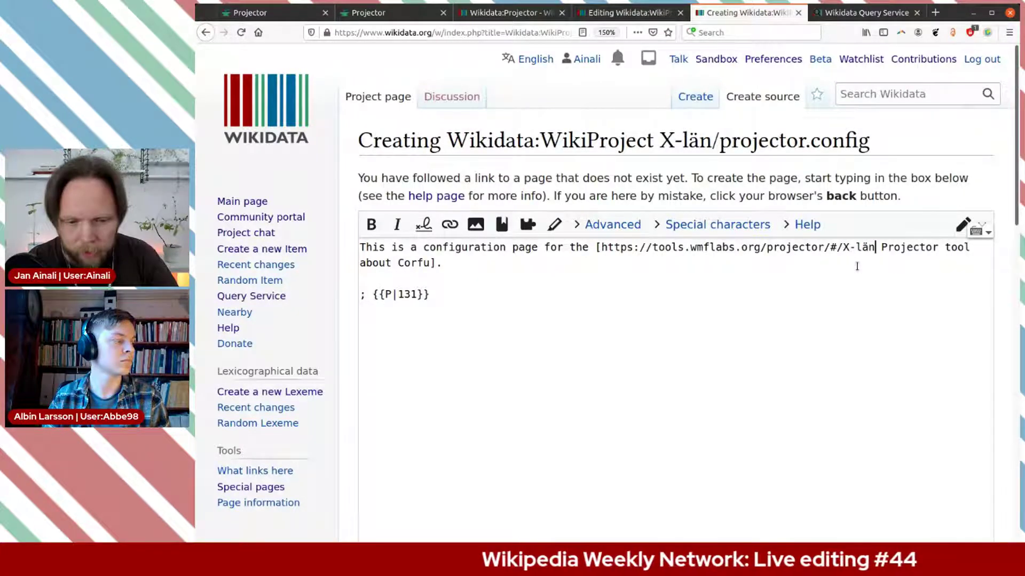
{"action": "double_click", "coordinate": [397, 264]}
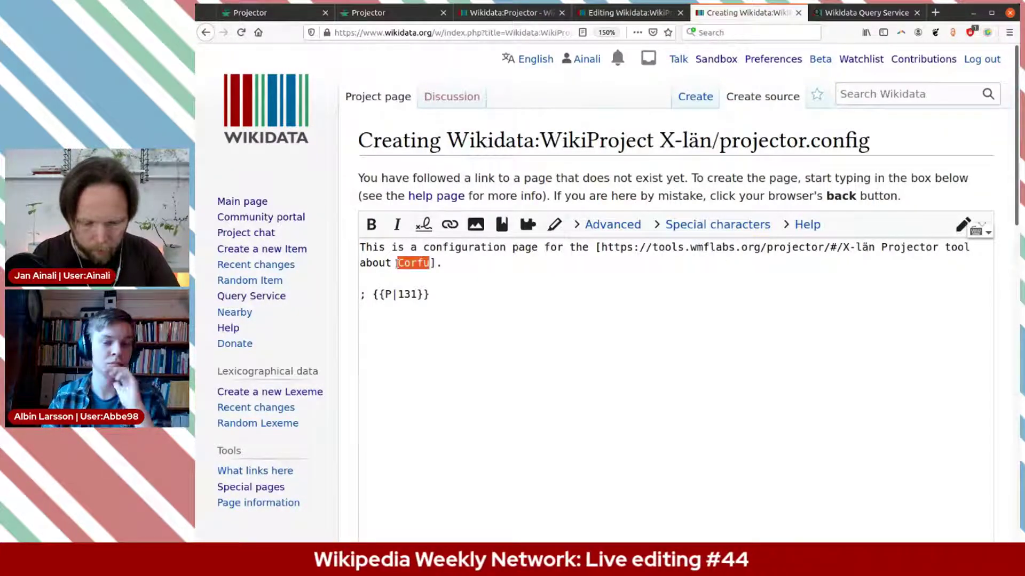
{"action": "type", "text": "X-län"}
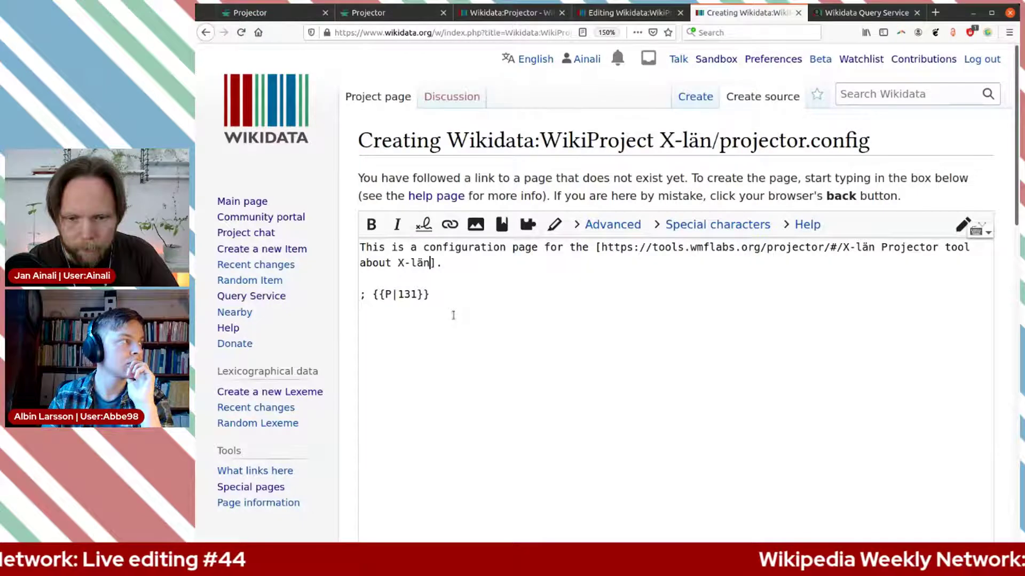
Step: Check the Corfu configuration source and the Projector documentation, and open the X-län projector.config page in a separate tab alongside the draft
{"action": "key", "text": "ctrl+Page_Up"}
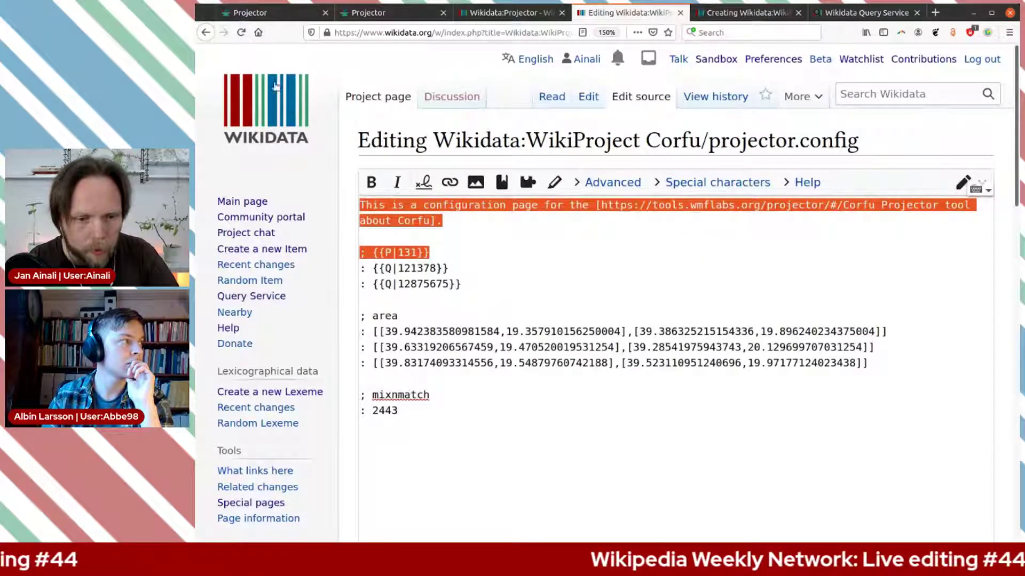
{"action": "middle_click", "coordinate": [206, 33]}
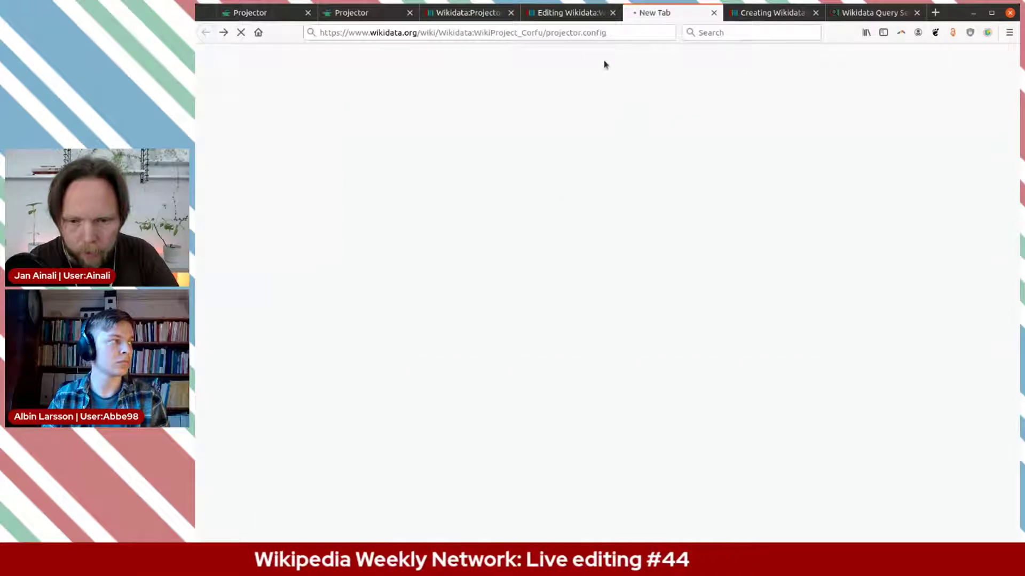
{"action": "left_click", "coordinate": [713, 12]}
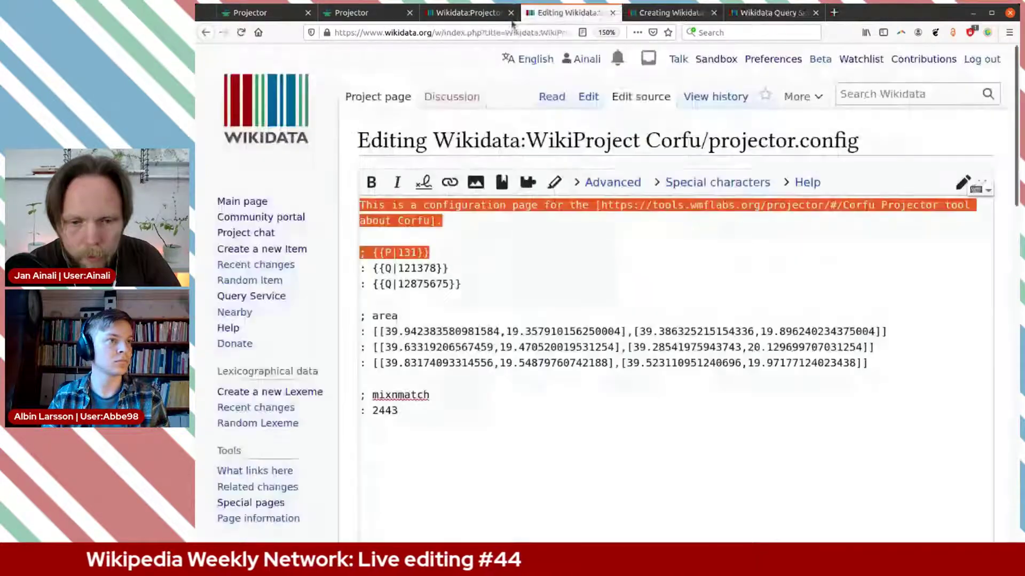
{"action": "left_click", "coordinate": [478, 13]}
{"action": "scroll", "coordinate": [459, 224], "scroll_direction": "up", "scroll_amount": 5}
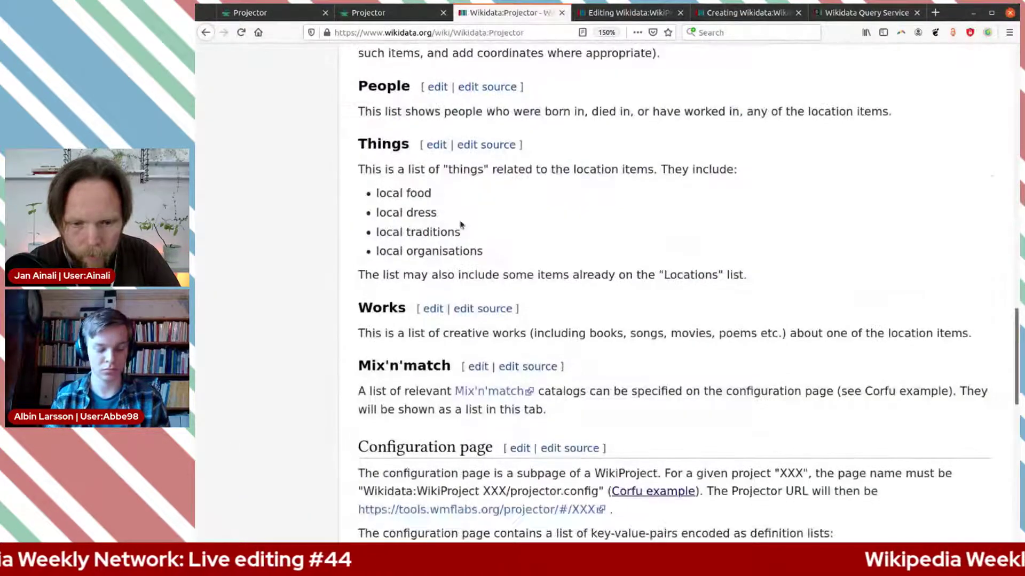
{"action": "scroll", "coordinate": [460, 225], "scroll_direction": "up", "scroll_amount": 1}
{"action": "left_click", "coordinate": [592, 12]}
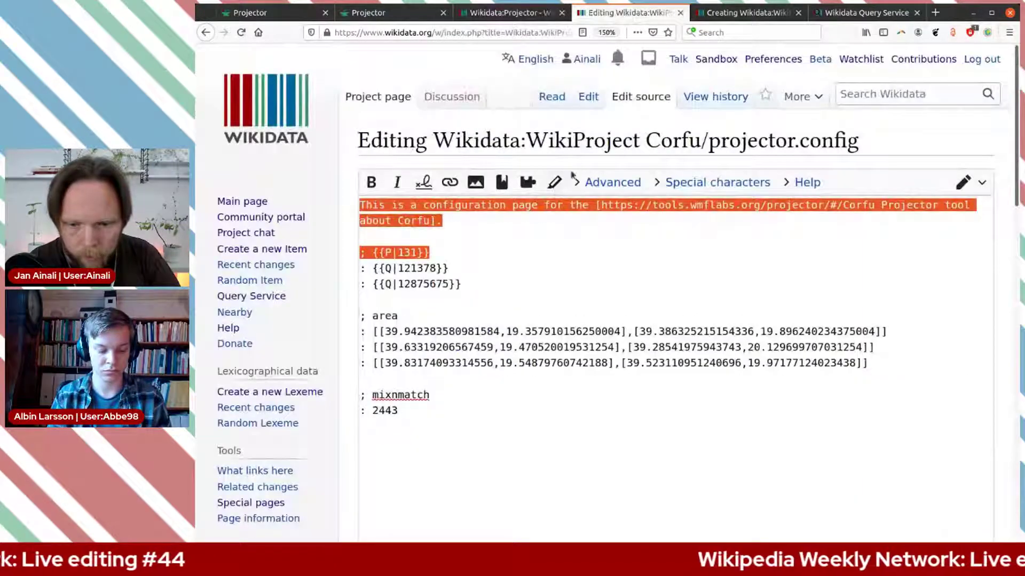
{"action": "left_click", "coordinate": [744, 12]}
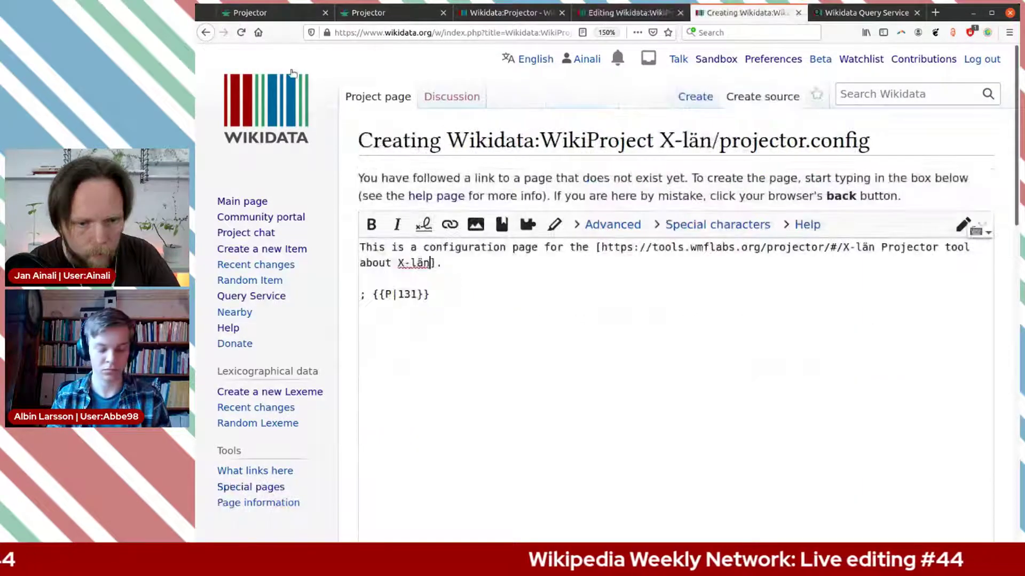
{"action": "middle_click", "coordinate": [205, 32]}
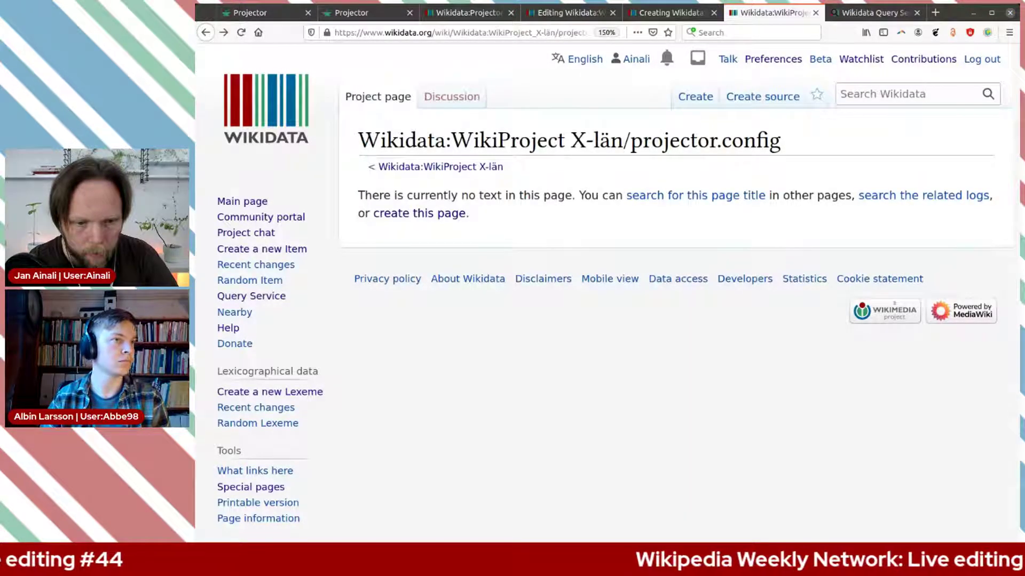
{"action": "left_click", "coordinate": [670, 12]}
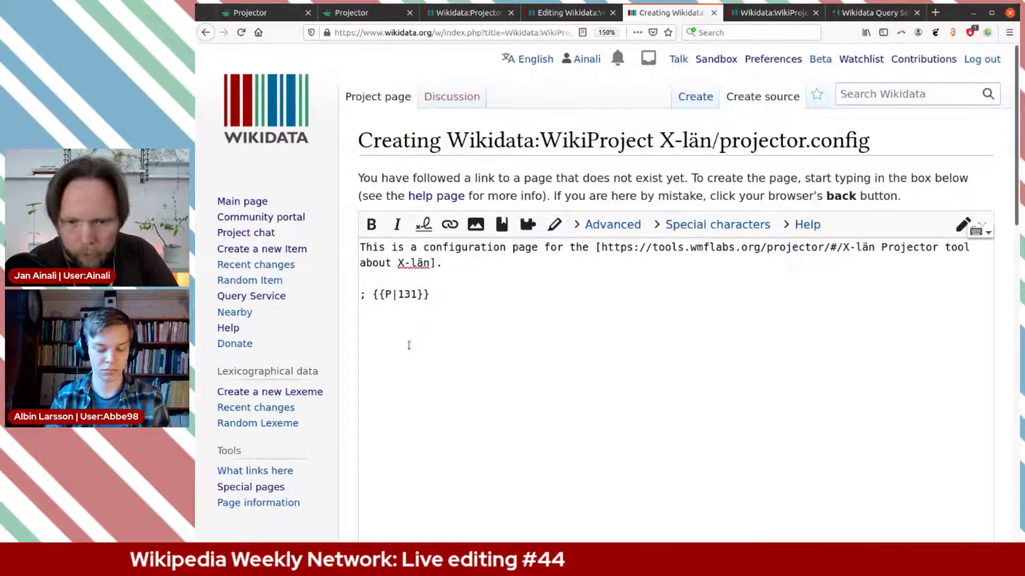
Step: Following the Corfu source's syntax, add the value line ": {{Q|Q103699}}" under the P131 key in the X-län configuration draft
{"action": "left_click", "coordinate": [563, 19]}
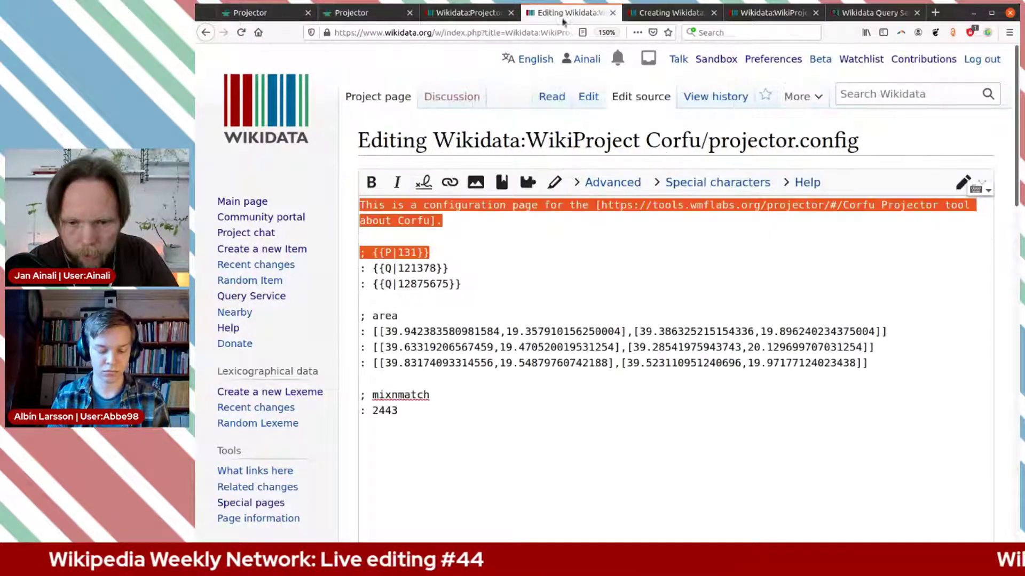
{"action": "left_click", "coordinate": [462, 256]}
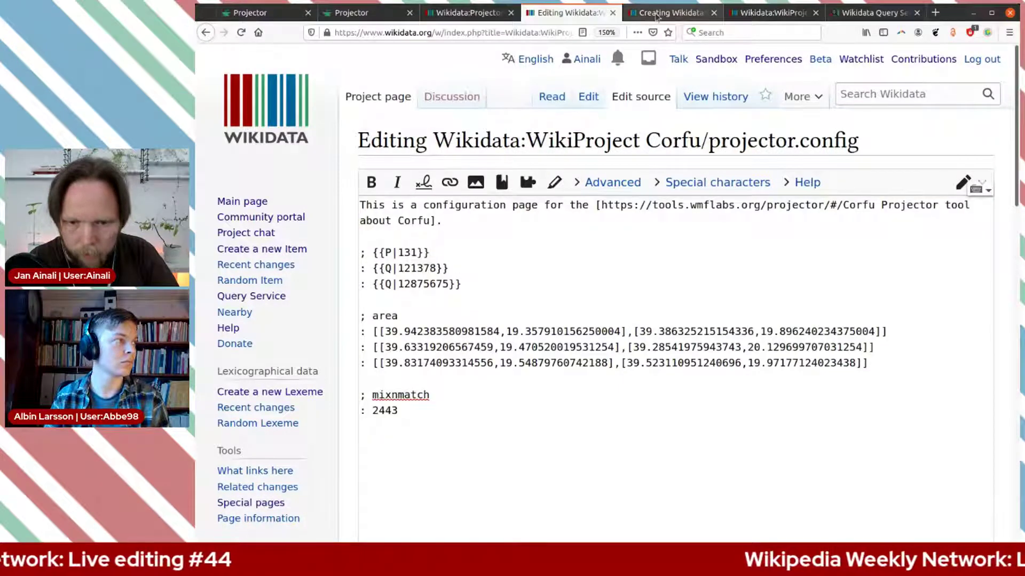
{"action": "key", "text": "ctrl+Tab"}
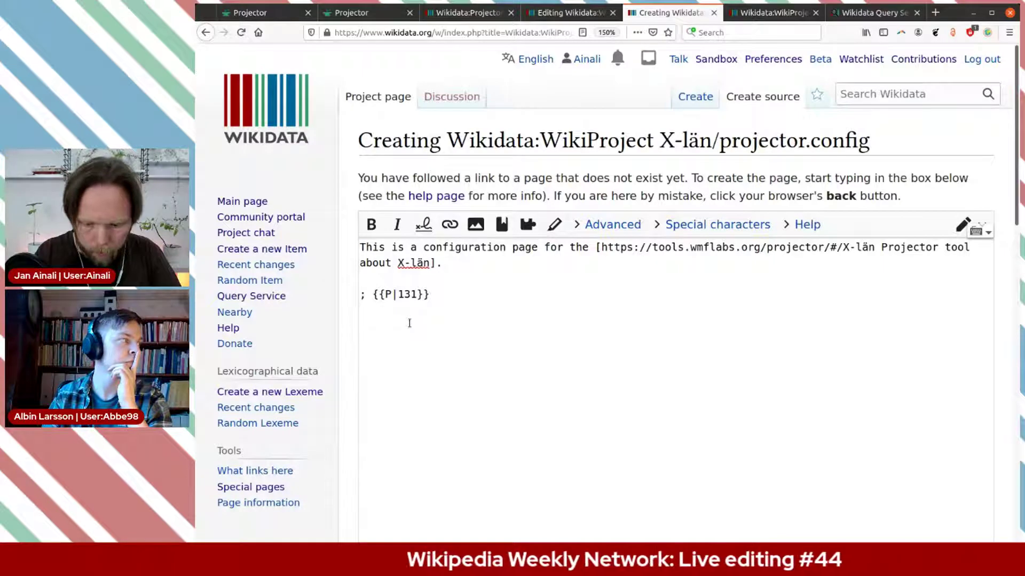
{"action": "type", "text": "{{Q|Q103699}}"}
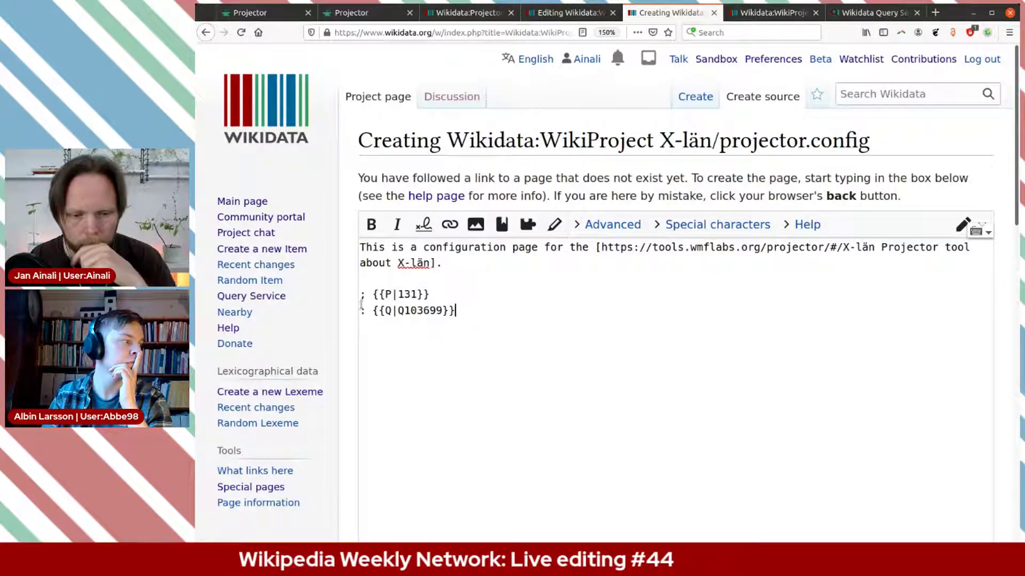
Step: Preview the X-län configuration page and publish it without an edit summary
{"action": "scroll", "coordinate": [338, 275], "scroll_direction": "down", "scroll_amount": 4}
{"action": "scroll", "coordinate": [373, 459], "scroll_direction": "down", "scroll_amount": 3}
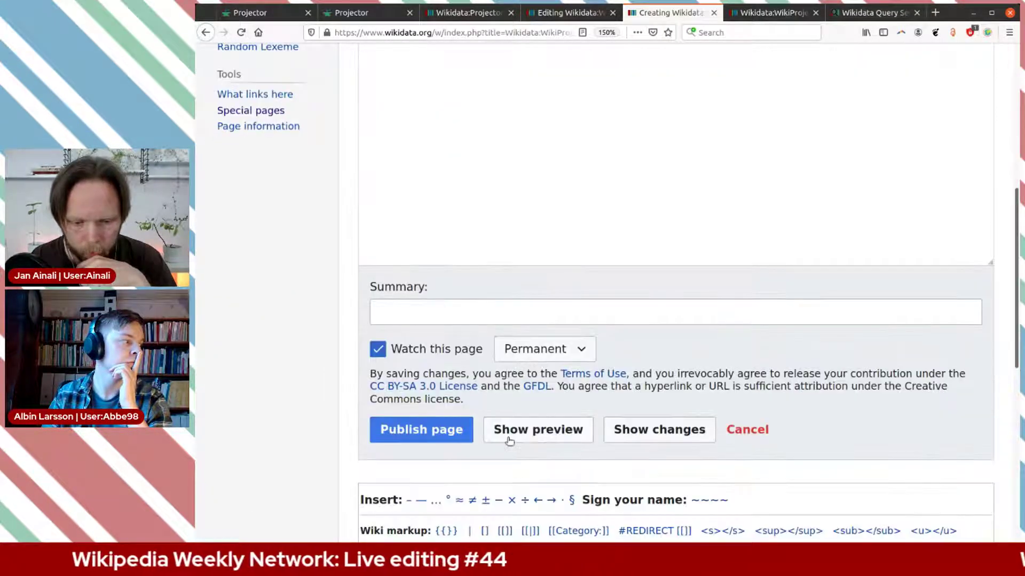
{"action": "left_click", "coordinate": [514, 433]}
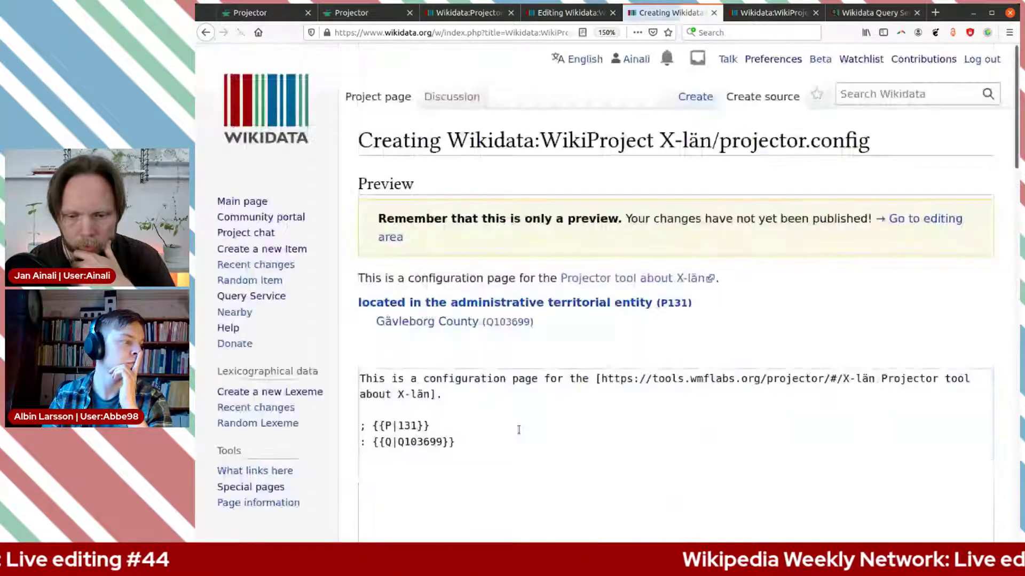
{"action": "scroll", "coordinate": [346, 272], "scroll_direction": "down", "scroll_amount": 3}
{"action": "scroll", "coordinate": [347, 271], "scroll_direction": "down", "scroll_amount": 3}
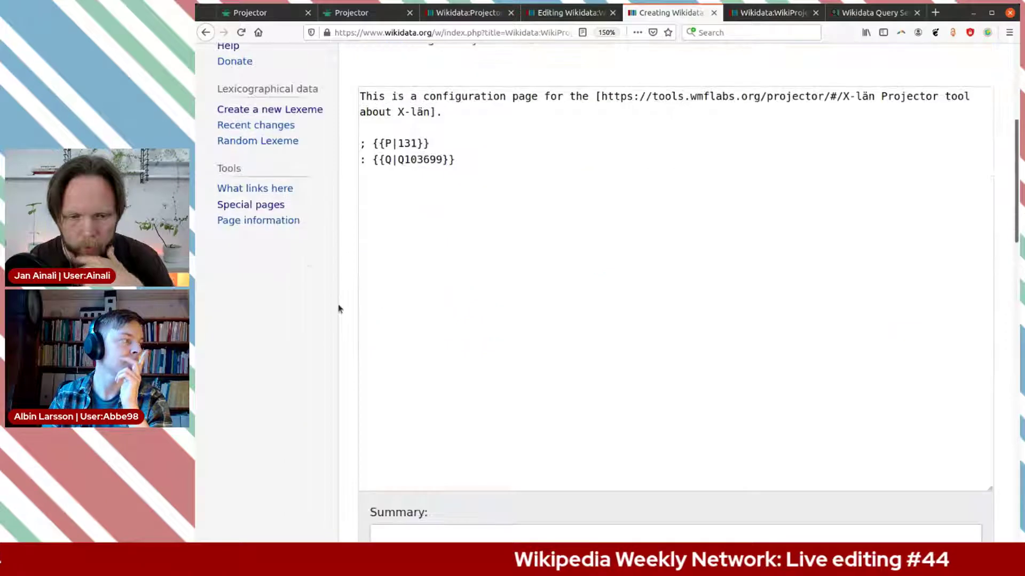
{"action": "scroll", "coordinate": [338, 311], "scroll_direction": "down", "scroll_amount": 1}
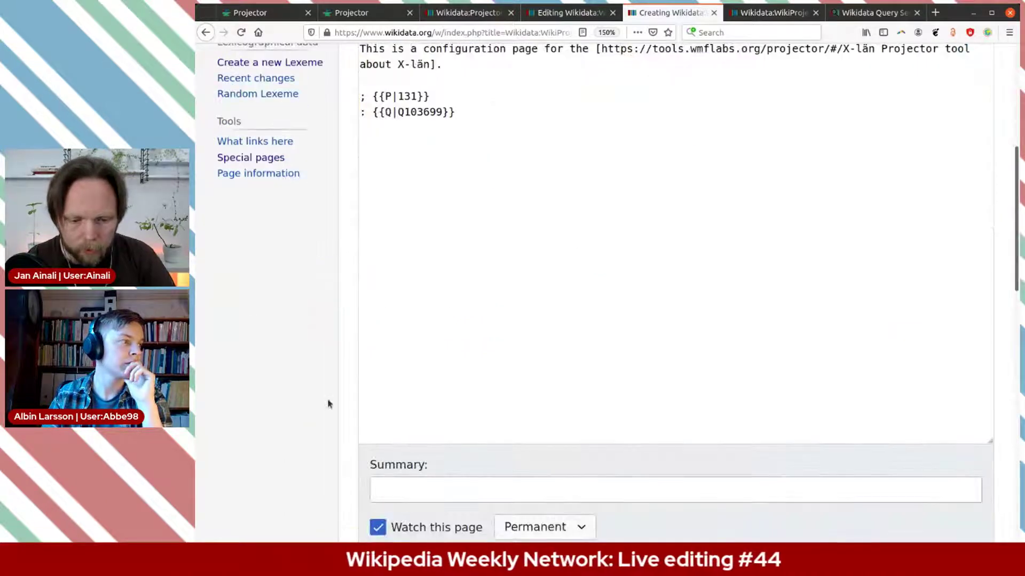
{"action": "scroll", "coordinate": [327, 402], "scroll_direction": "down", "scroll_amount": 3}
{"action": "left_click", "coordinate": [436, 469]}
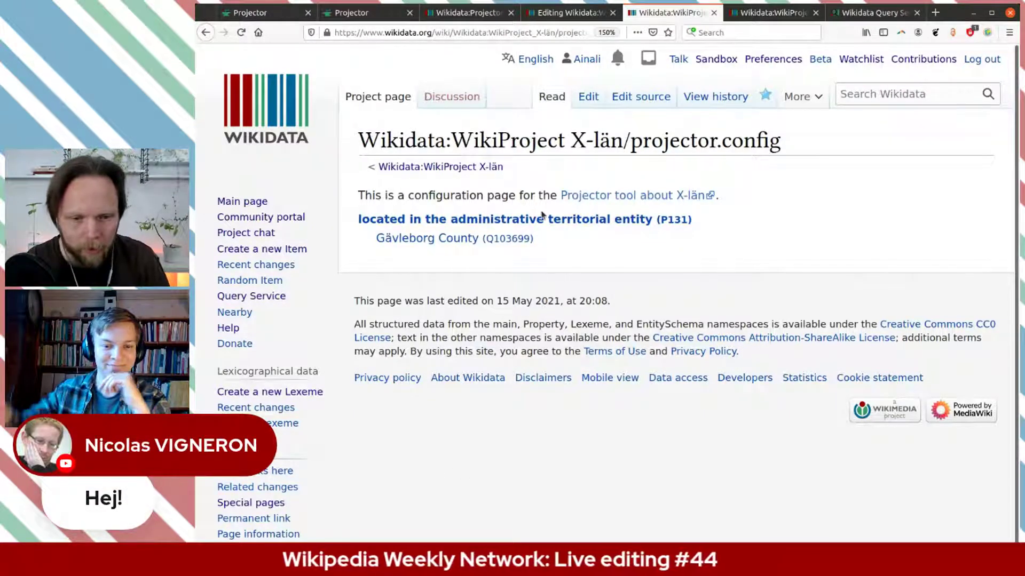
Step: Revisit the Projector documentation's Configuration page section, and open the Projector tool about X-län from the published configuration page in a separate tab
{"action": "left_click", "coordinate": [464, 12]}
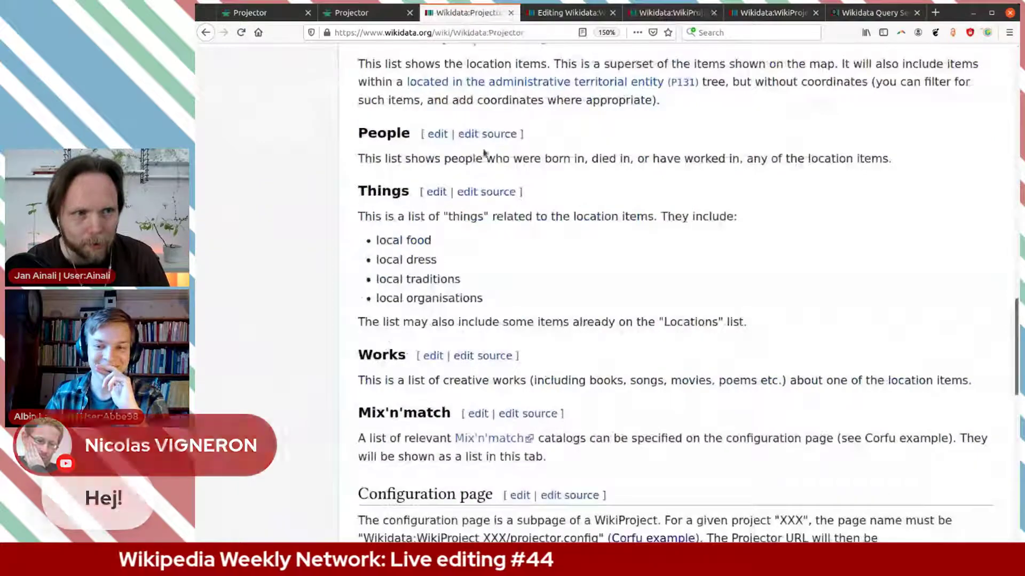
{"action": "scroll", "coordinate": [666, 277], "scroll_direction": "down", "scroll_amount": 2}
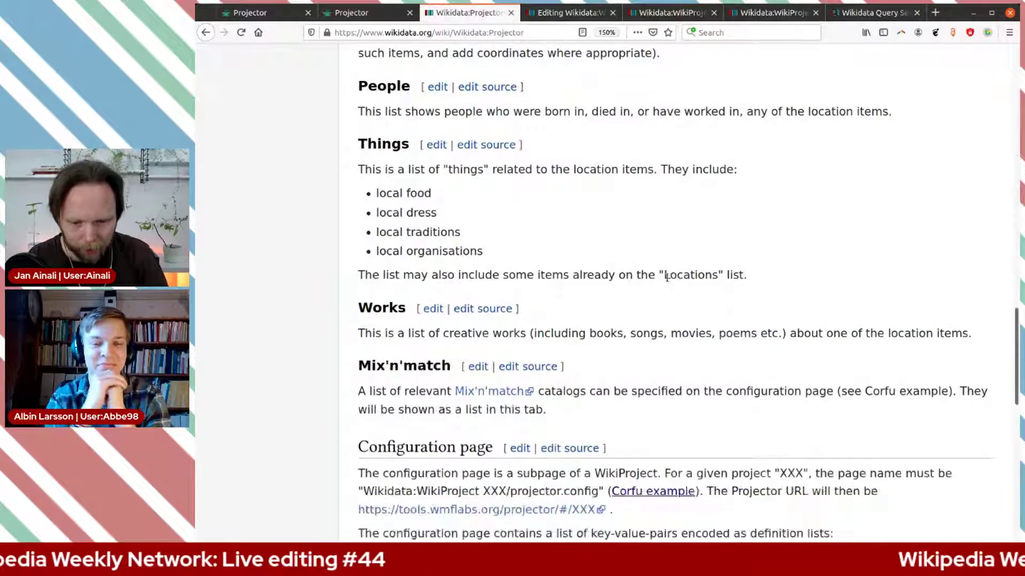
{"action": "scroll", "coordinate": [667, 279], "scroll_direction": "down", "scroll_amount": 2}
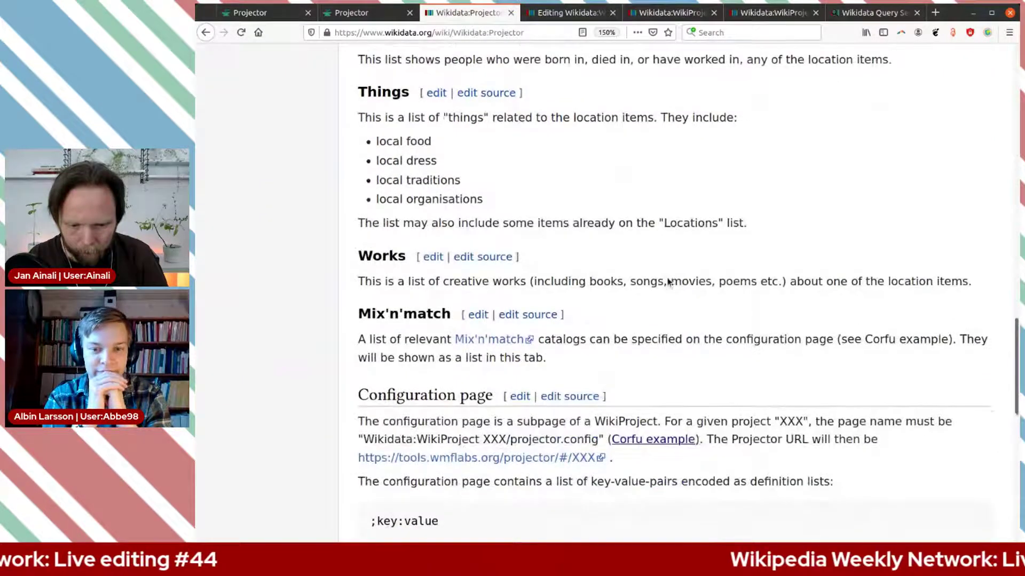
{"action": "scroll", "coordinate": [668, 282], "scroll_direction": "down", "scroll_amount": 3}
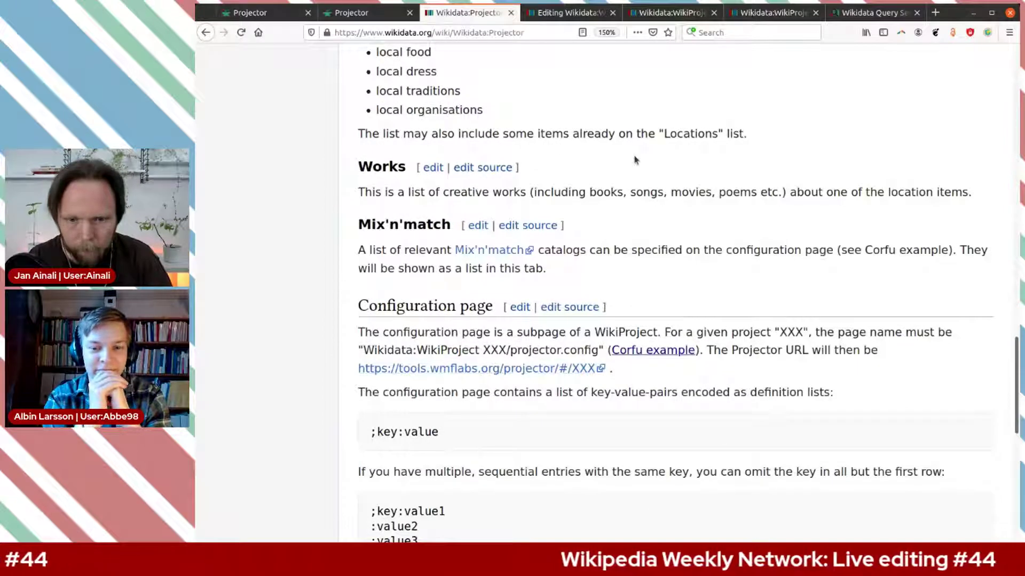
{"action": "left_click", "coordinate": [668, 12]}
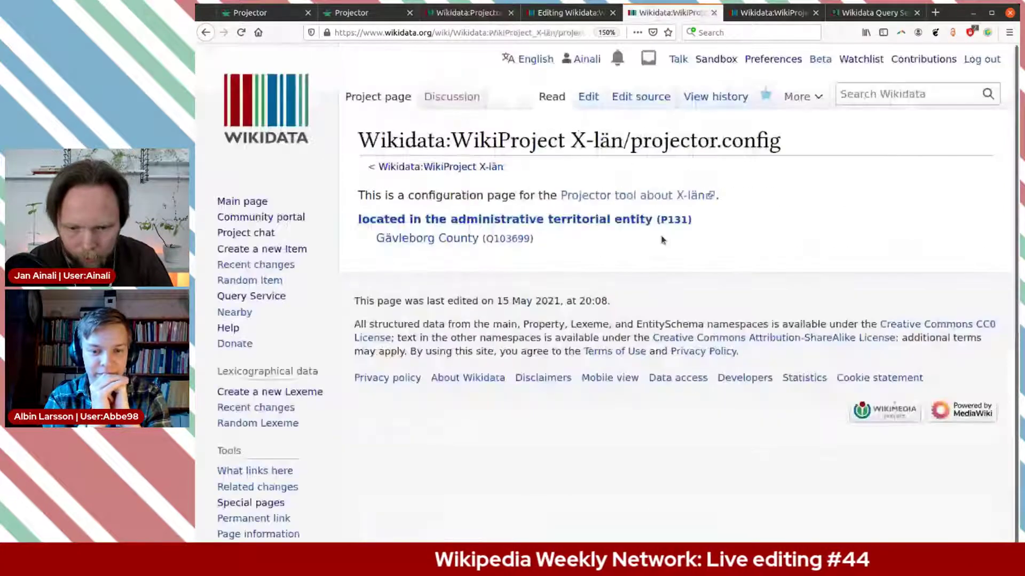
{"action": "middle_click", "coordinate": [647, 198]}
{"action": "key", "text": "ctrl+Tab"}
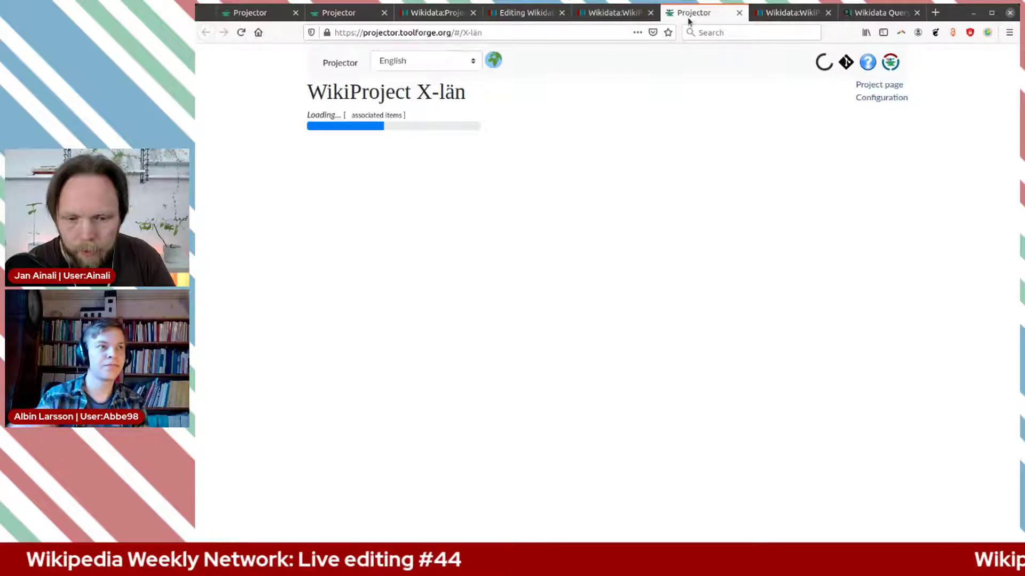
Step: Return to the X-län configuration page and show its parent page, Wikidata:WikiProject X-län, in a separate tab
{"action": "left_click", "coordinate": [430, 13]}
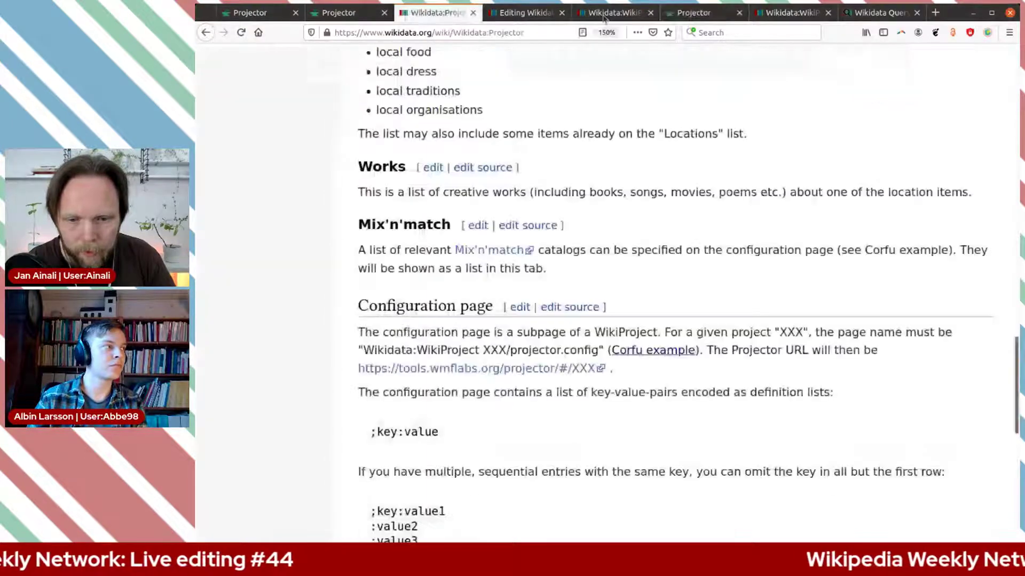
{"action": "left_click", "coordinate": [613, 12]}
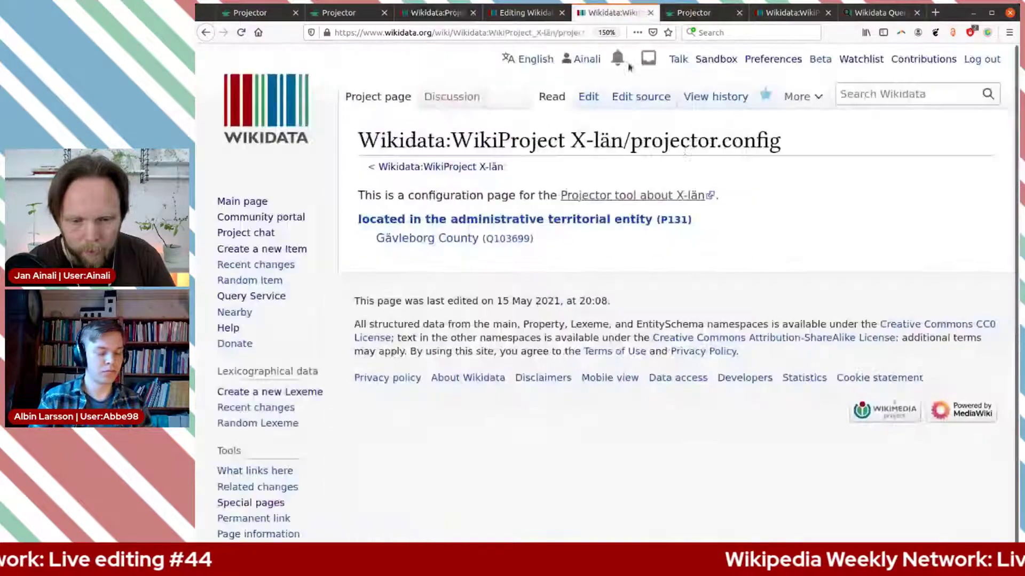
{"action": "middle_click", "coordinate": [423, 168]}
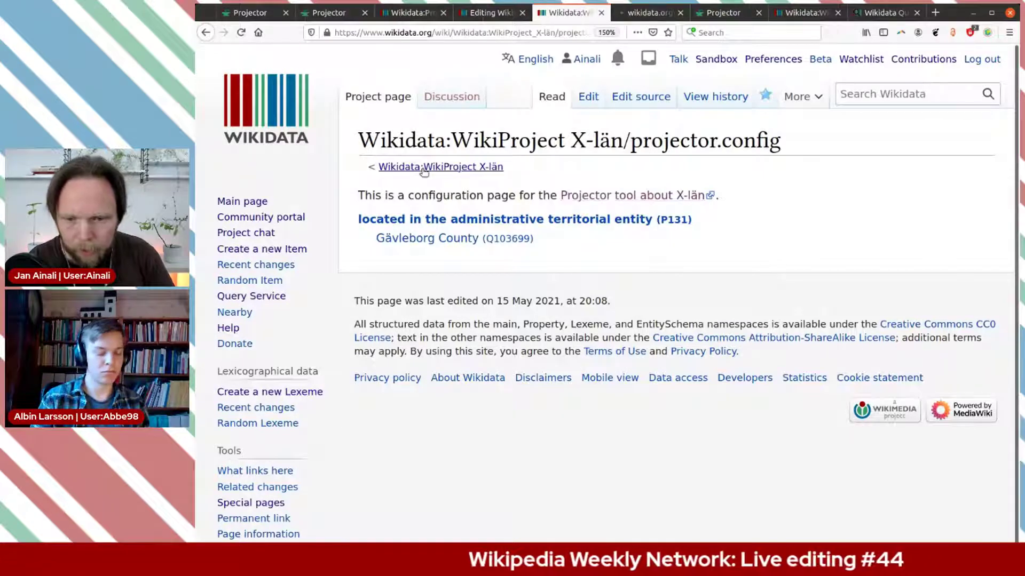
{"action": "key", "text": "ctrl+Tab"}
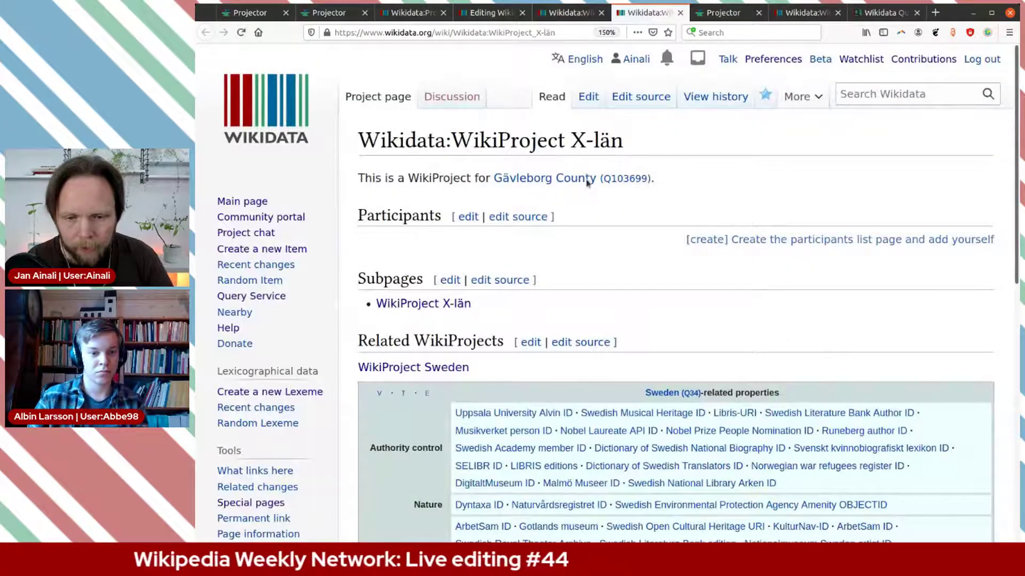
Step: Open the Gävleborg County item in a separate tab and examine its "contains administrative territorial entity" statements
{"action": "middle_click", "coordinate": [591, 181]}
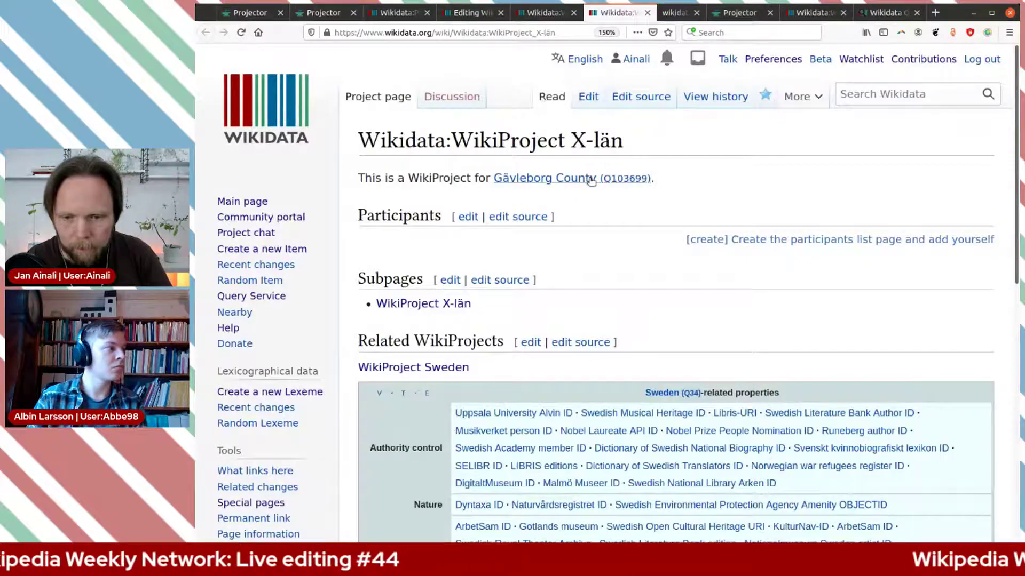
{"action": "key", "text": "ctrl+Tab"}
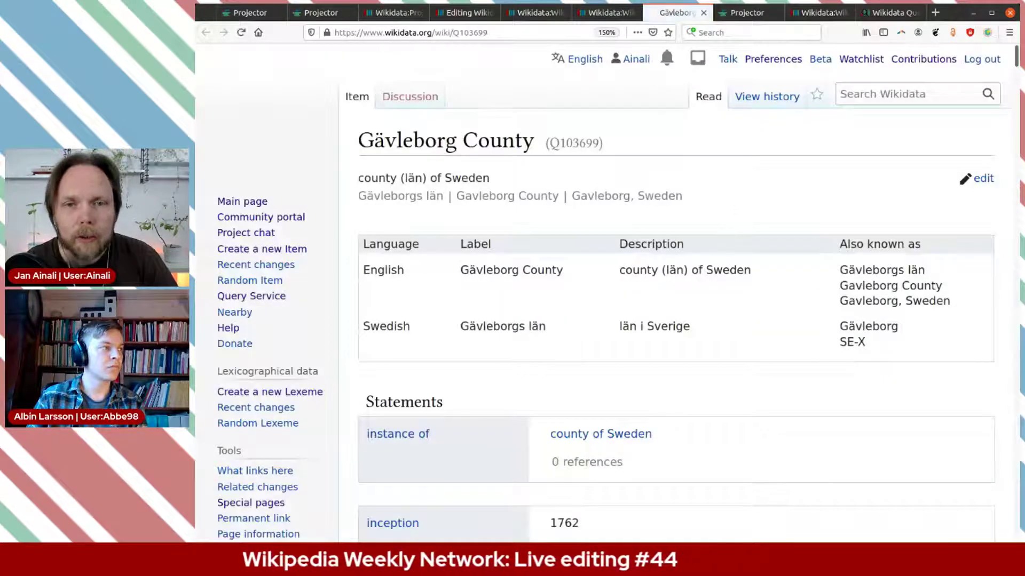
{"action": "scroll", "coordinate": [664, 256], "scroll_direction": "down", "scroll_amount": 5}
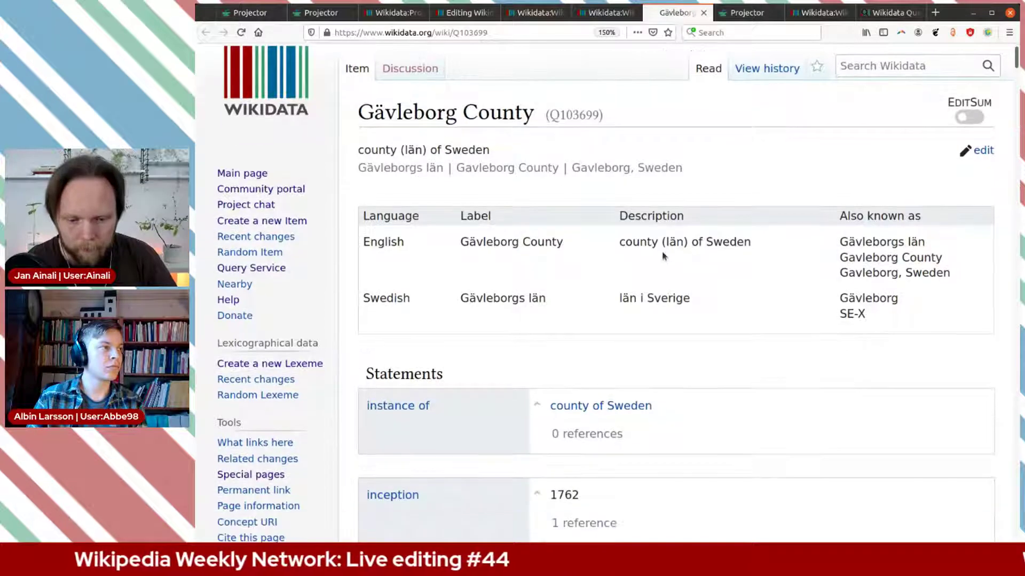
{"action": "scroll", "coordinate": [665, 230], "scroll_direction": "down", "scroll_amount": 10}
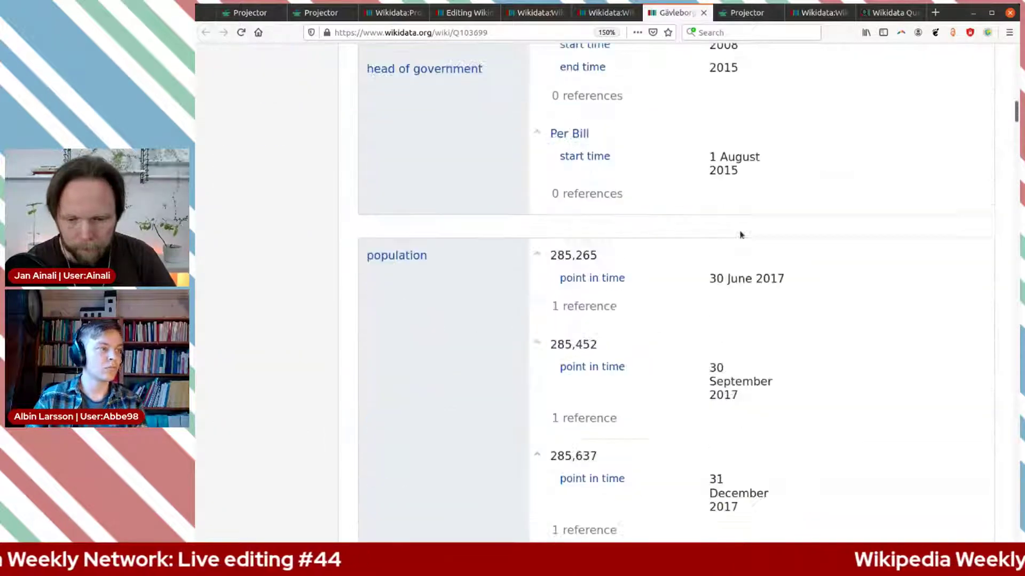
{"action": "scroll", "coordinate": [765, 231], "scroll_direction": "down", "scroll_amount": 12}
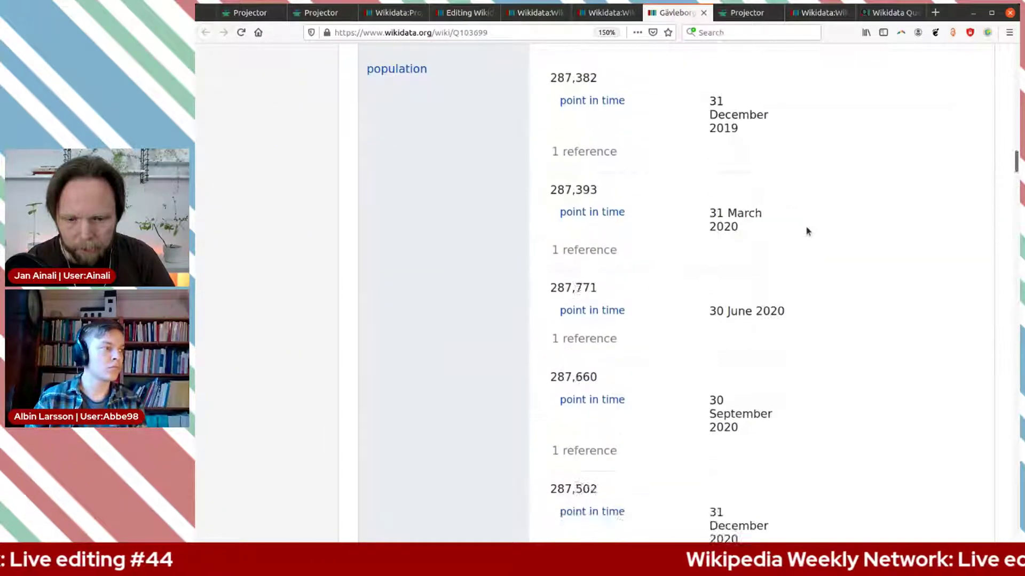
{"action": "scroll", "coordinate": [809, 228], "scroll_direction": "down", "scroll_amount": 4}
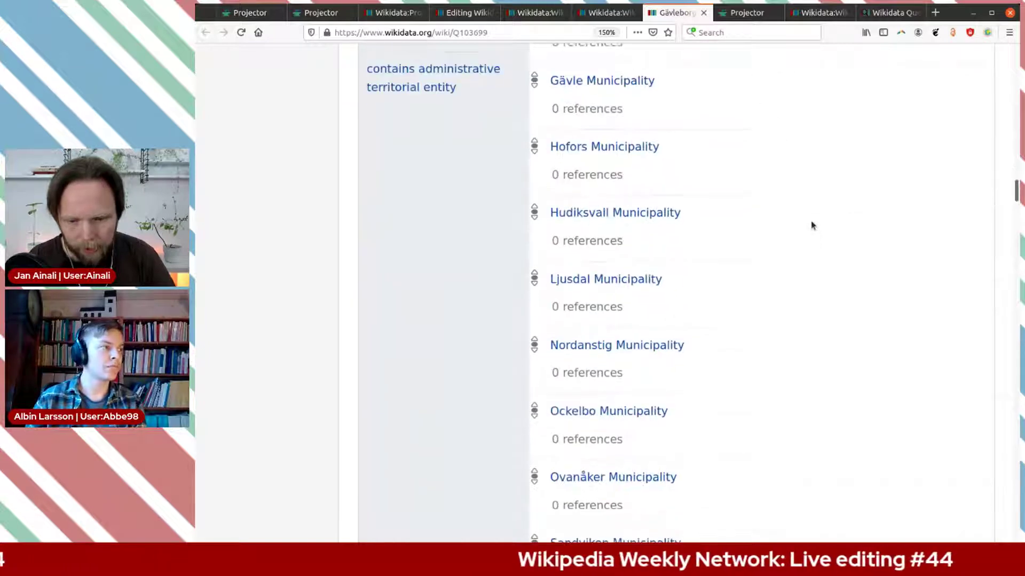
{"action": "scroll", "coordinate": [811, 225], "scroll_direction": "down", "scroll_amount": 2}
{"action": "scroll", "coordinate": [811, 225], "scroll_direction": "up", "scroll_amount": 3}
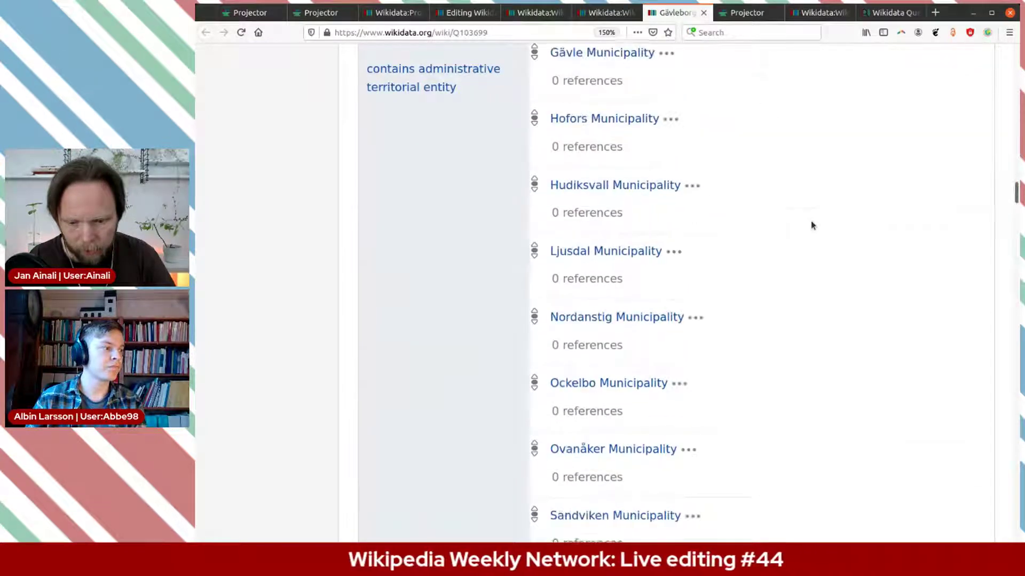
{"action": "scroll", "coordinate": [811, 225], "scroll_direction": "down", "scroll_amount": 2}
{"action": "scroll", "coordinate": [811, 225], "scroll_direction": "up", "scroll_amount": 5}
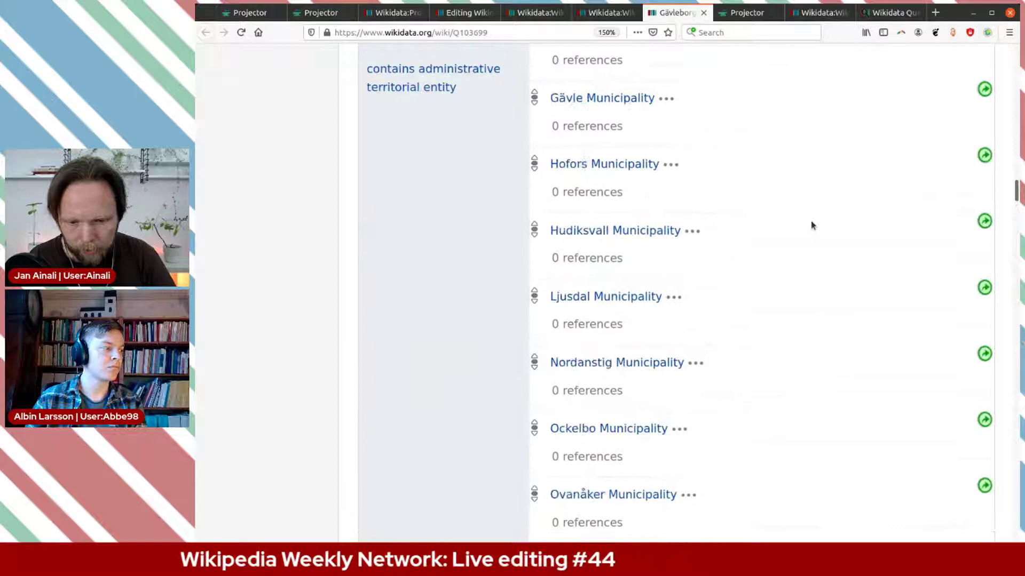
{"action": "scroll", "coordinate": [811, 226], "scroll_direction": "down", "scroll_amount": 1}
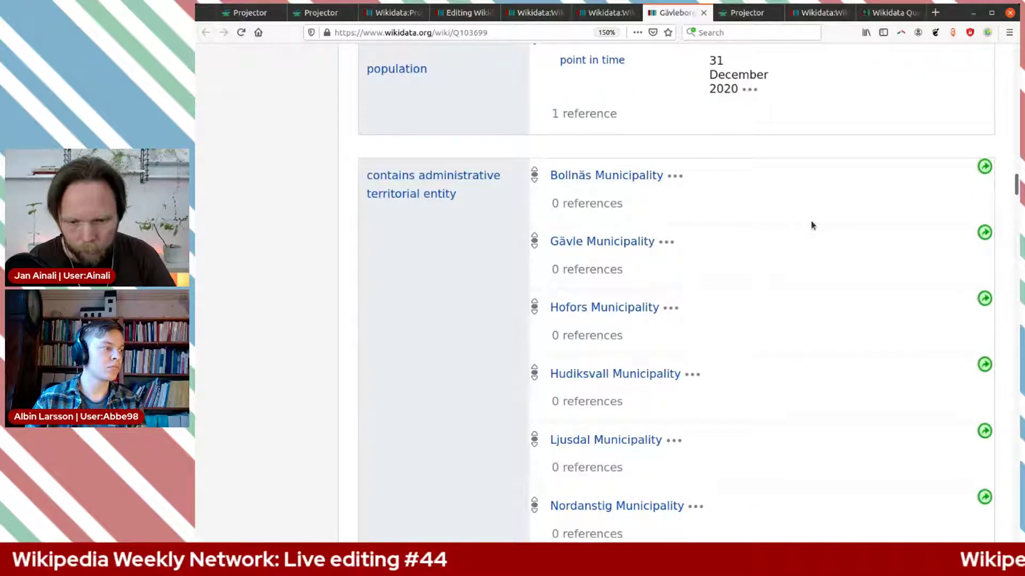
{"action": "scroll", "coordinate": [811, 224], "scroll_direction": "down", "scroll_amount": 5}
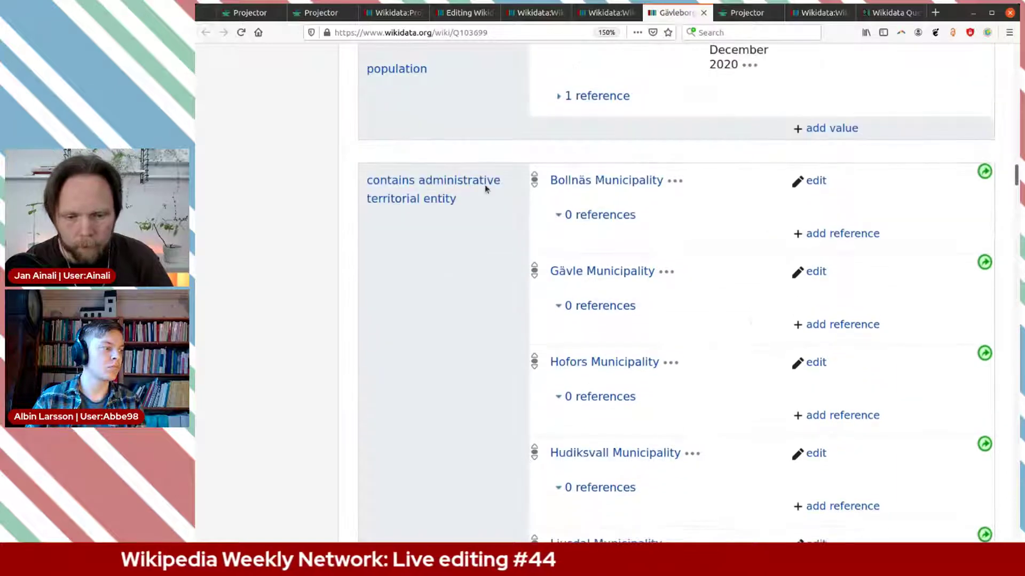
Step: In the Wikidata Query Service, insert the SELECT ?item ?itemLabel template with the label service and add the variable ?qid before WHERE
{"action": "left_click", "coordinate": [742, 14]}
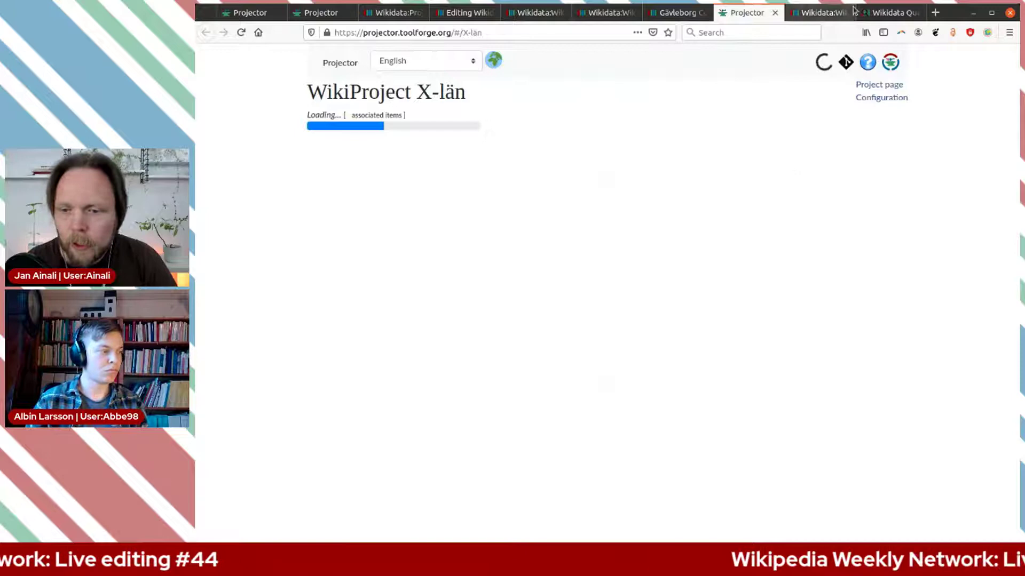
{"action": "left_click", "coordinate": [889, 12]}
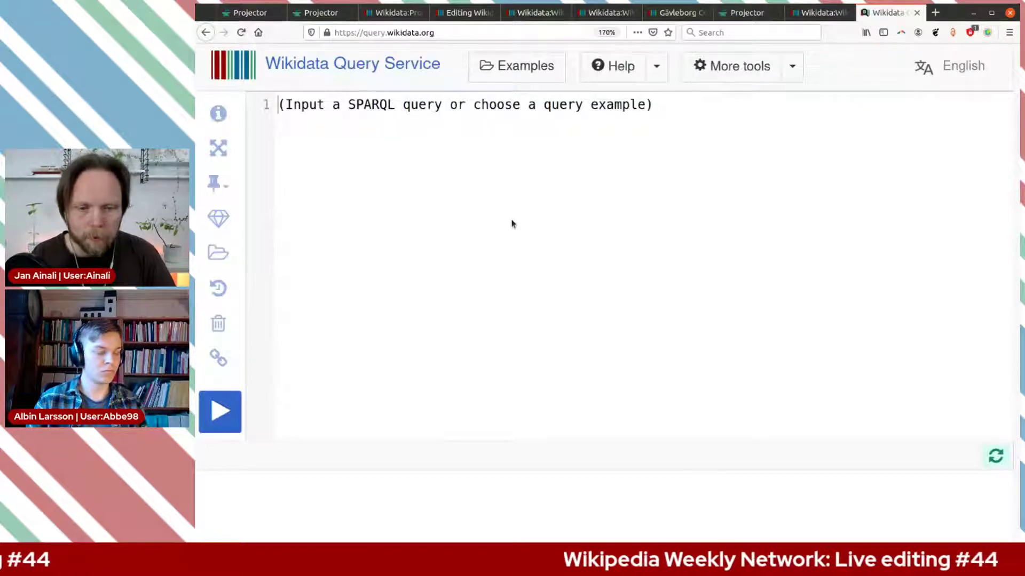
{"action": "type", "text": "SEL"}
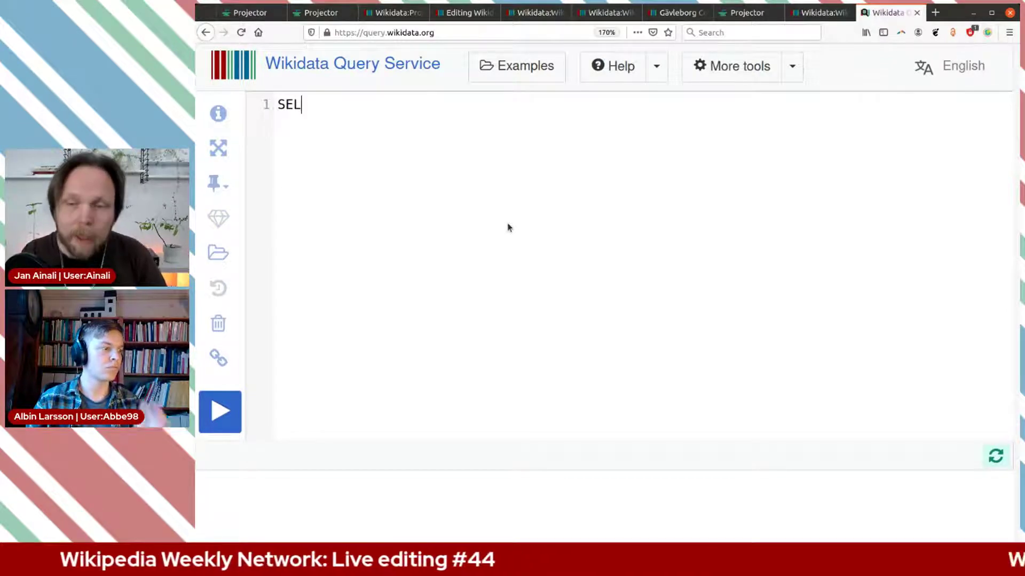
{"action": "key", "text": "ctrl+space"}
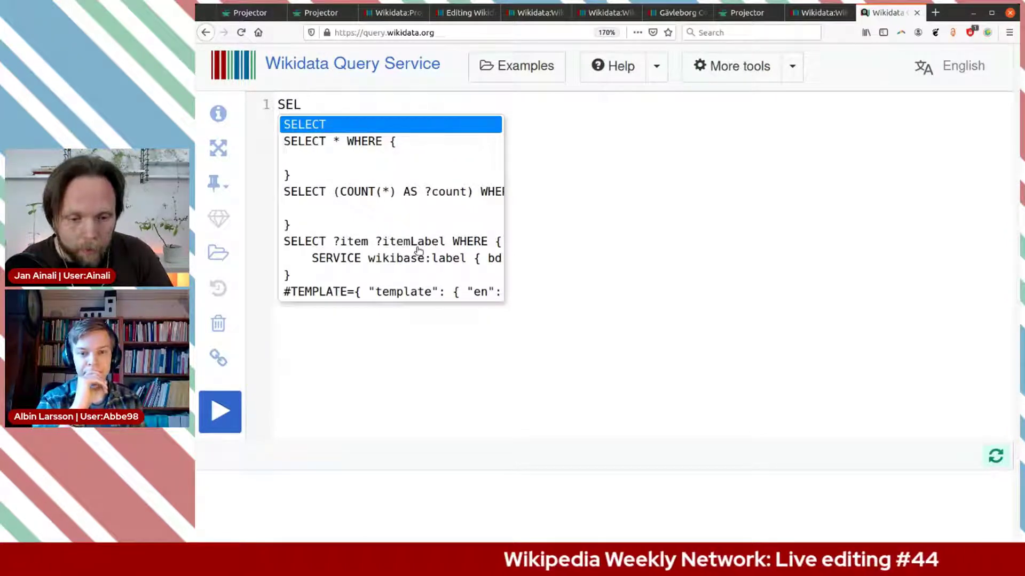
{"action": "left_click", "coordinate": [424, 248]}
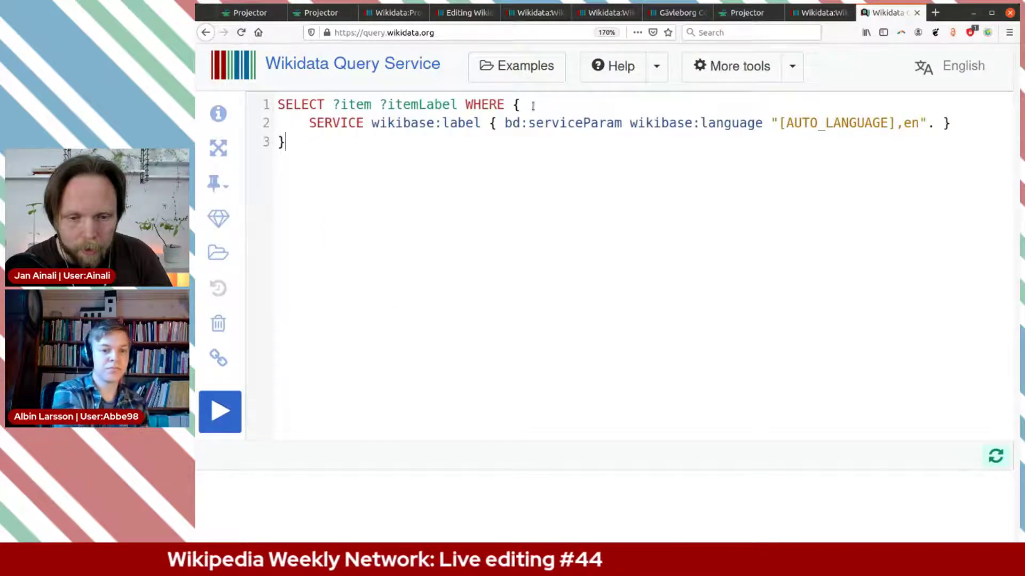
{"action": "left_click", "coordinate": [466, 106]}
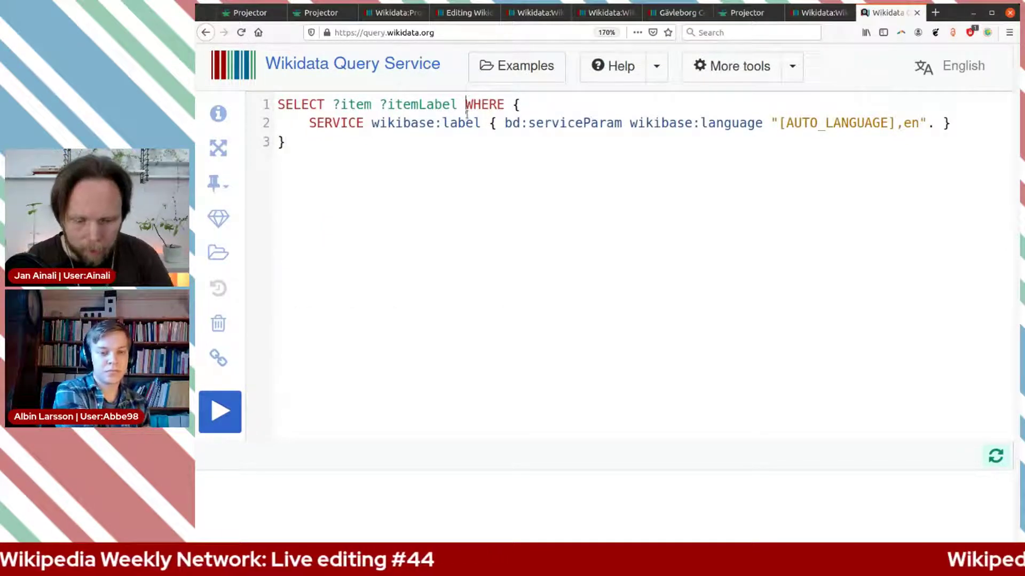
{"action": "key", "text": "Left"}
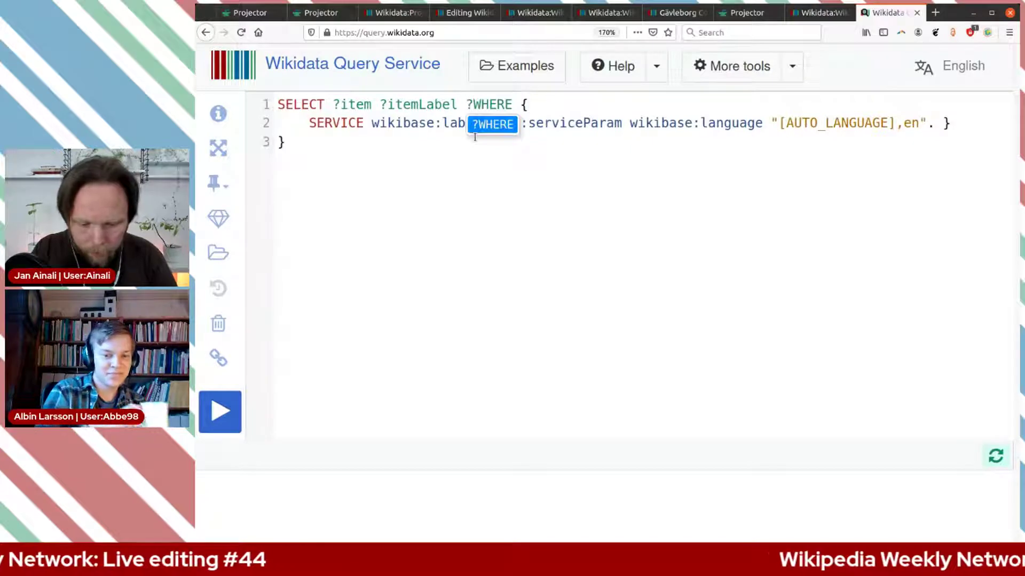
{"action": "type", "text": "?qid"}
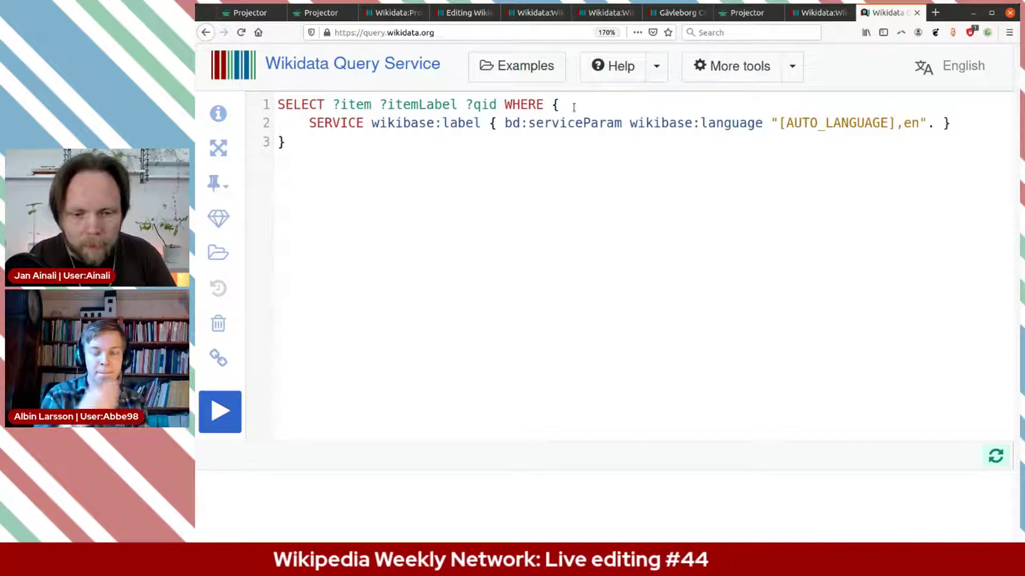
Step: Look up the property ID of "contains administrative territorial entity" on the Gävleborg County item and start the triple "wd: wdt:P150" above the label service
{"action": "key", "text": "Return"}
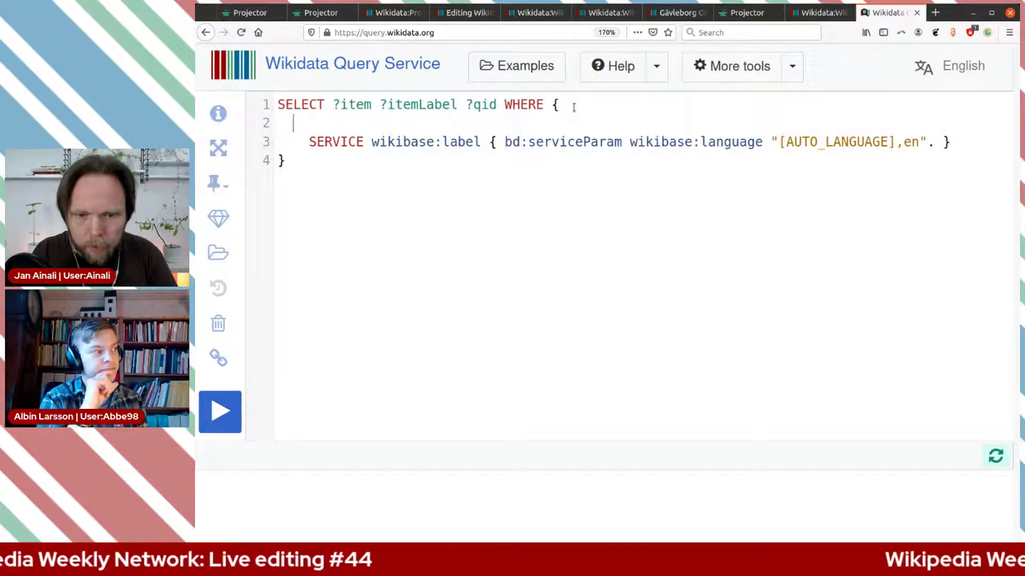
{"action": "left_click", "coordinate": [674, 13]}
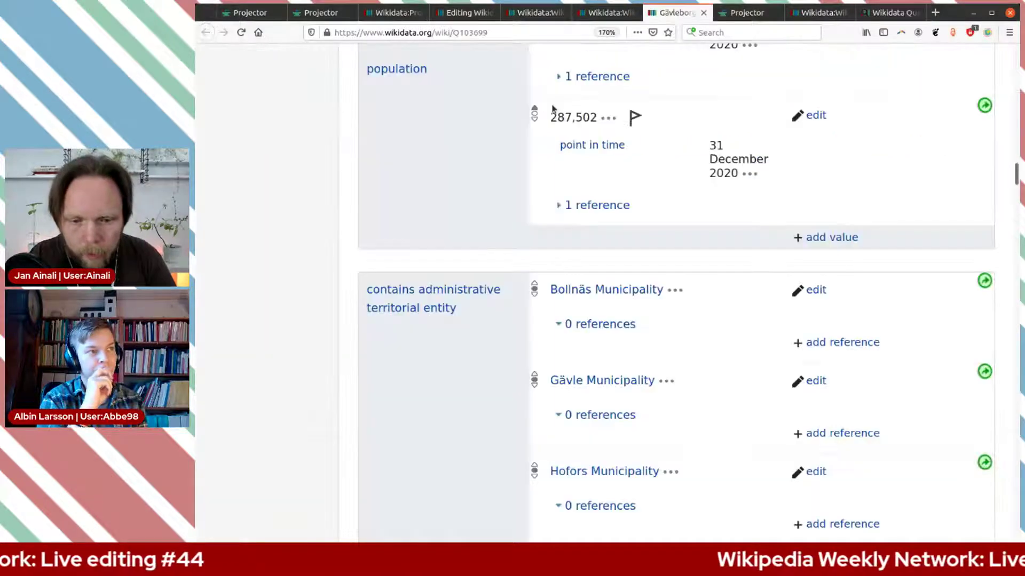
{"action": "scroll", "coordinate": [508, 217], "scroll_direction": "up", "scroll_amount": 5}
{"action": "scroll", "coordinate": [504, 222], "scroll_direction": "down", "scroll_amount": 4}
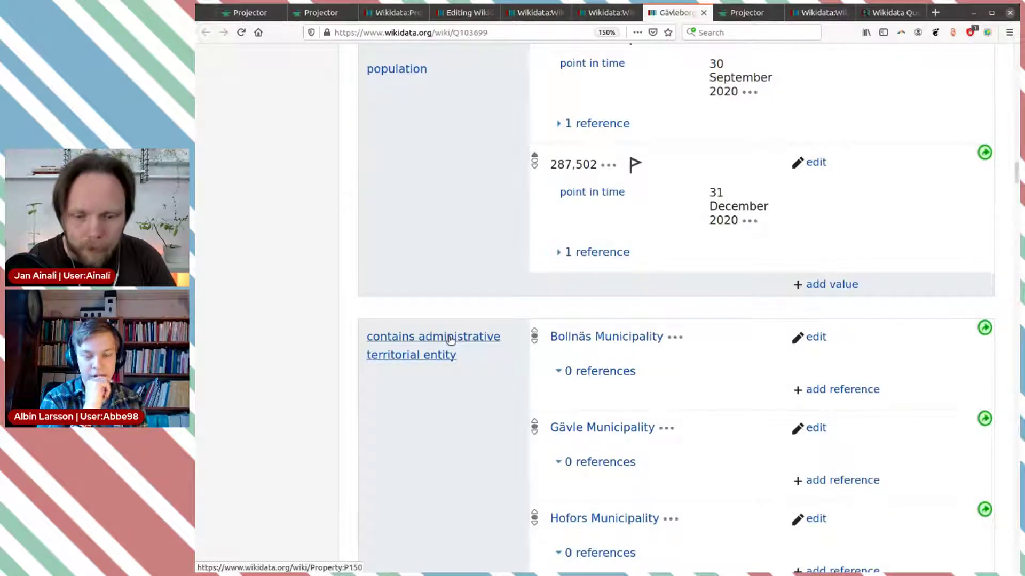
{"action": "left_click", "coordinate": [860, 14]}
{"action": "left_click", "coordinate": [435, 122]}
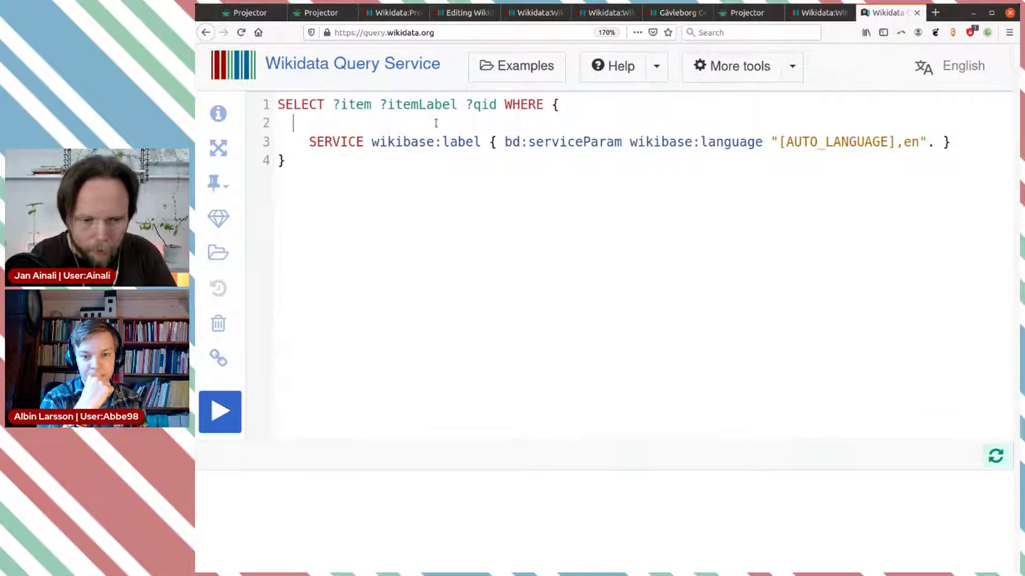
{"action": "type", "text": "wd"}
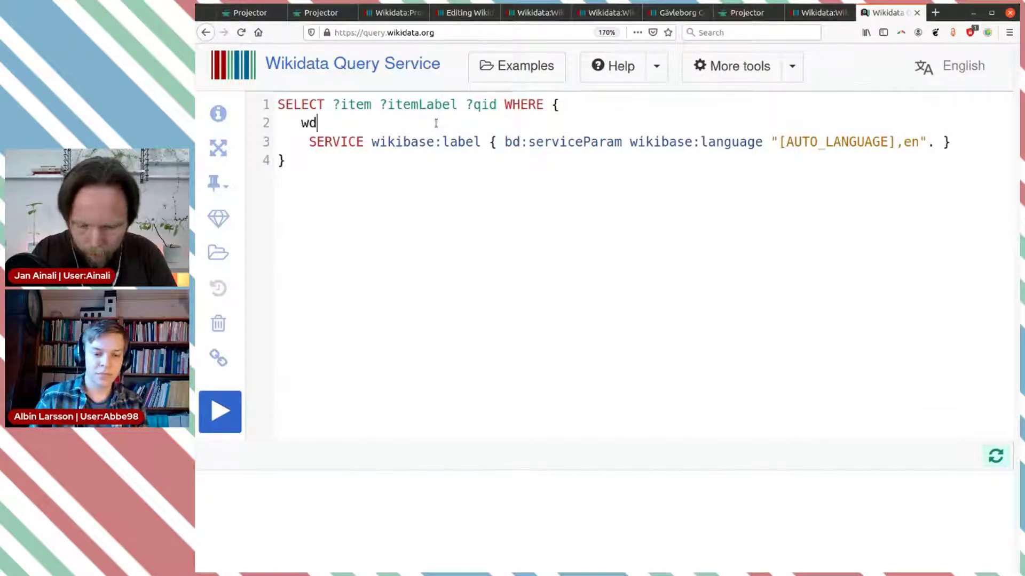
{"action": "type", "text": ":P150"}
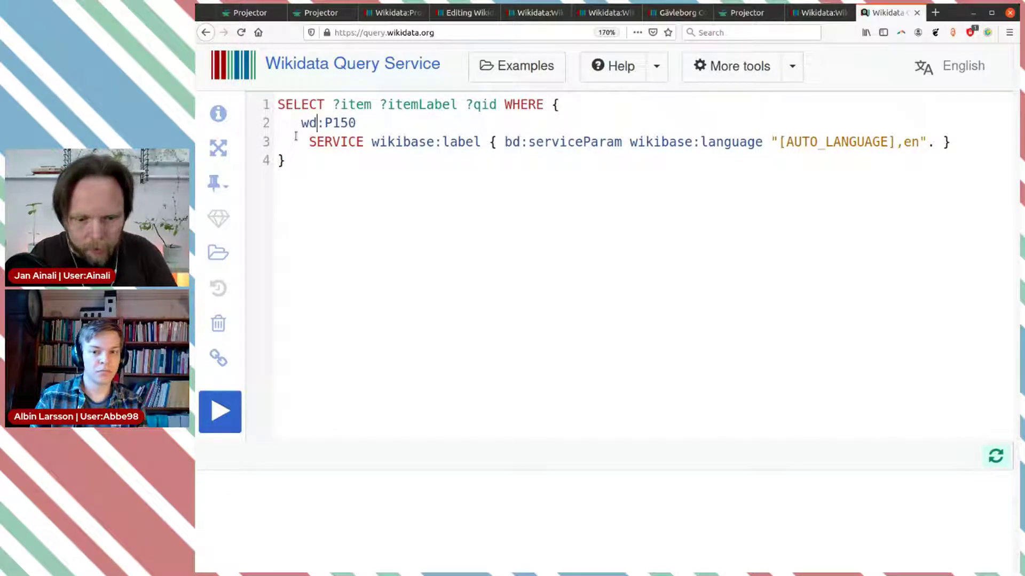
{"action": "type", "text": "t"}
{"action": "type", "text": "wd:"}
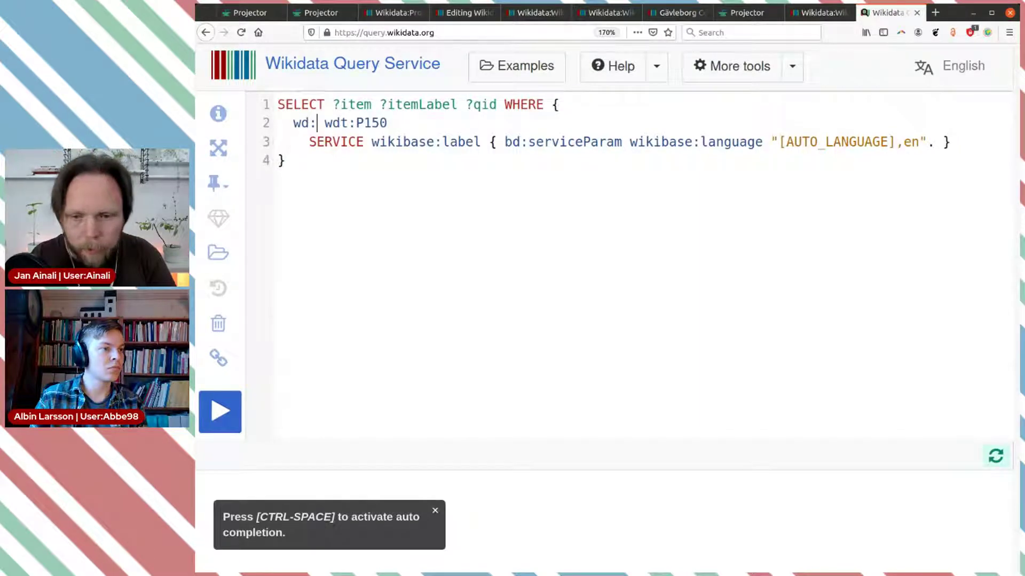
Step: Return to the top of the Gävleborg County item to look up its Q-ID for the query
{"action": "left_click", "coordinate": [675, 12]}
{"action": "scroll", "coordinate": [619, 195], "scroll_direction": "up", "scroll_amount": 5}
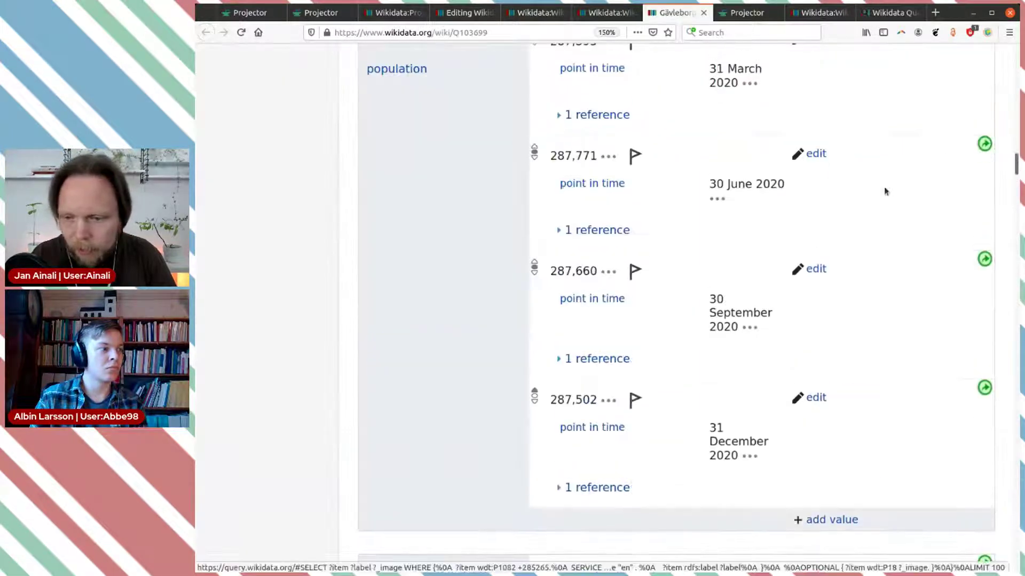
{"action": "key", "text": "Home"}
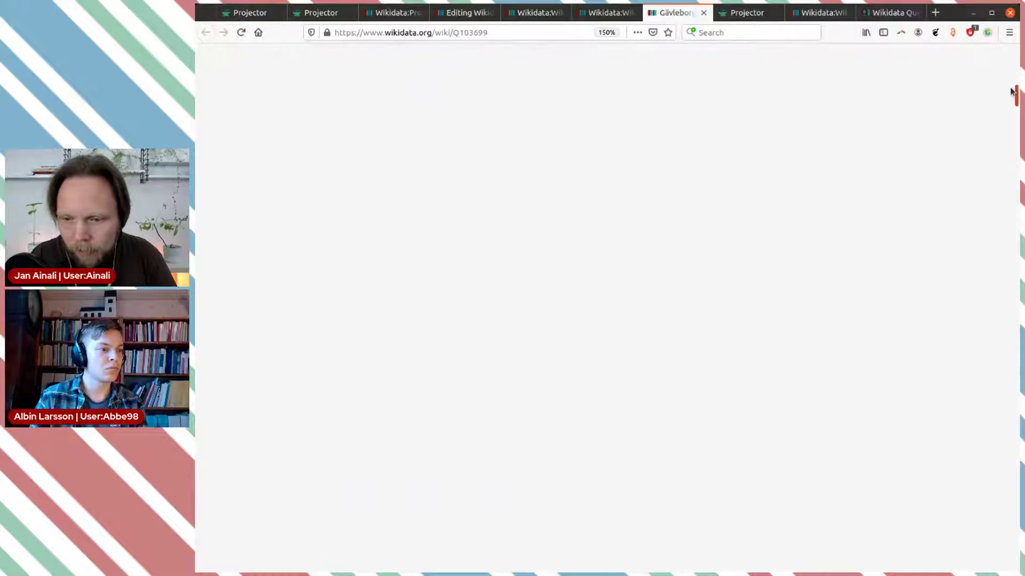
{"action": "left_click", "coordinate": [951, 143]}
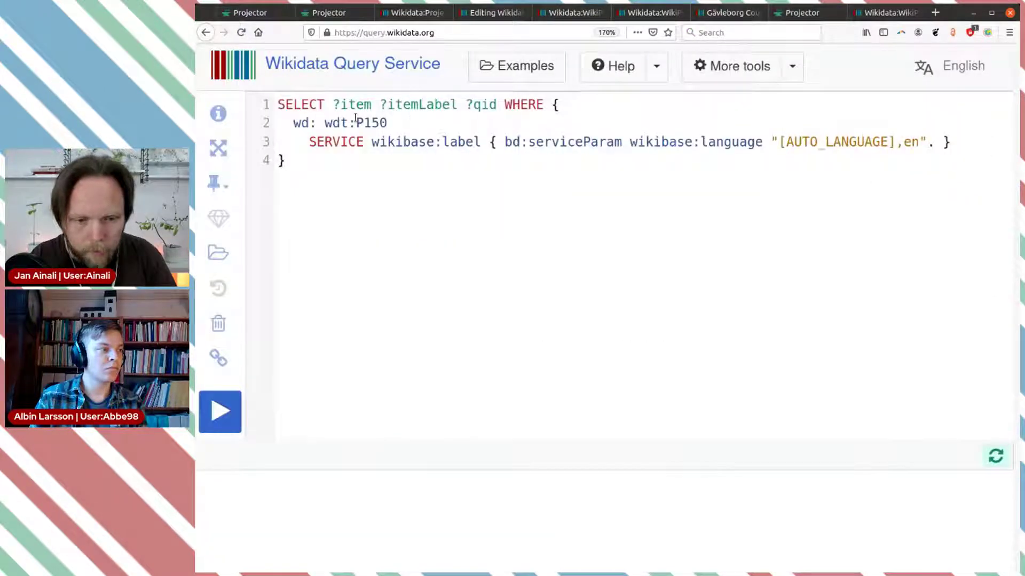
{"action": "key", "text": "ctrl+9"}
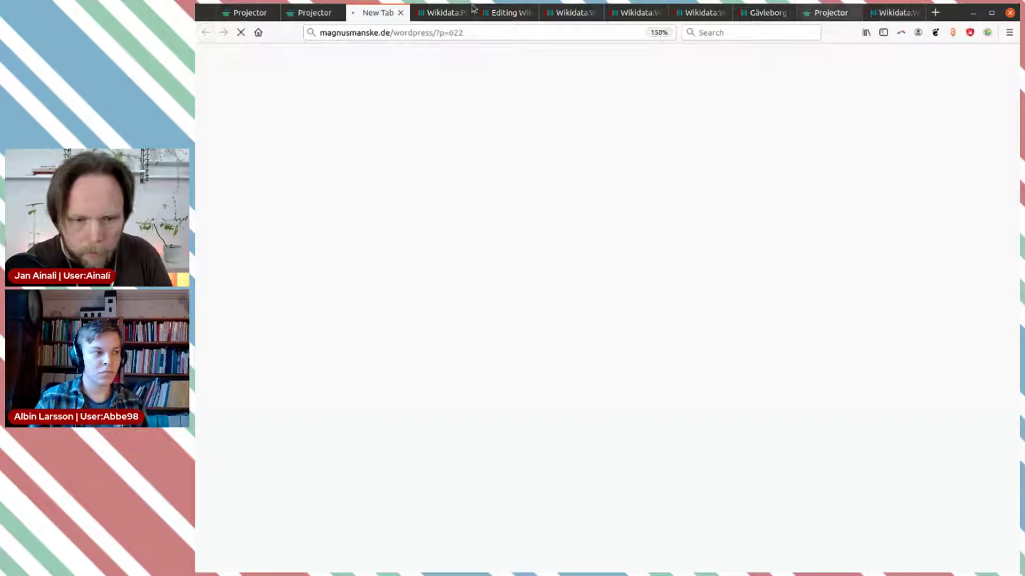
{"action": "left_click", "coordinate": [401, 13]}
{"action": "left_click", "coordinate": [886, 12]}
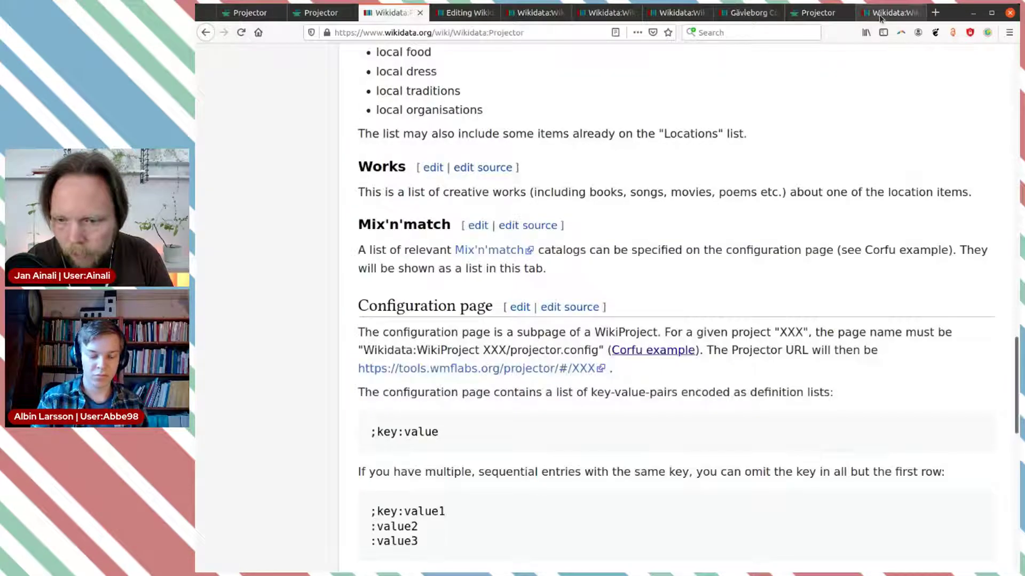
Step: Open query.wikidata.org in a new tab and insert the SELECT ?item ?itemLabel template with the label service
{"action": "left_click", "coordinate": [930, 16]}
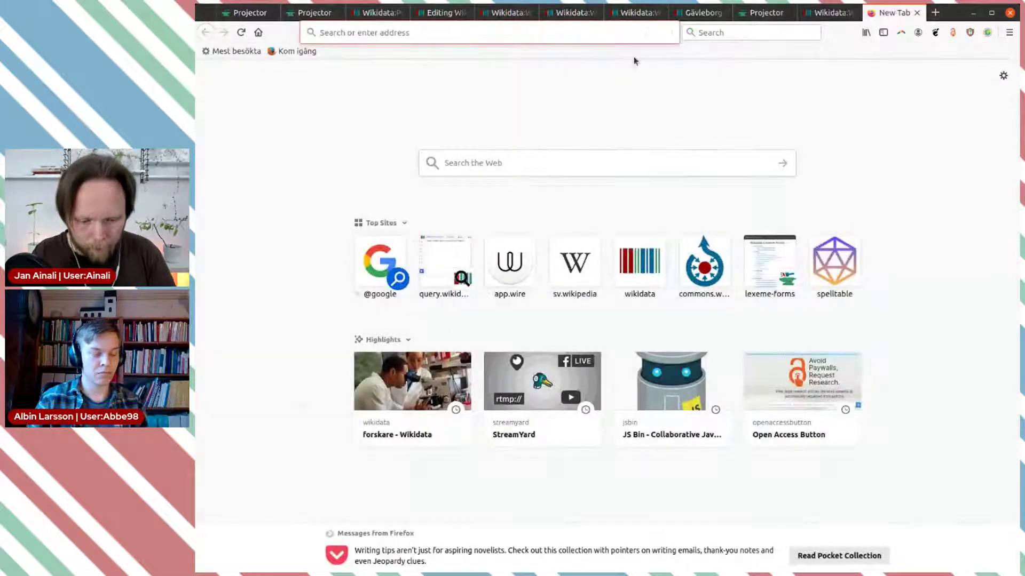
{"action": "type", "text": "query.wikidata.org/"}
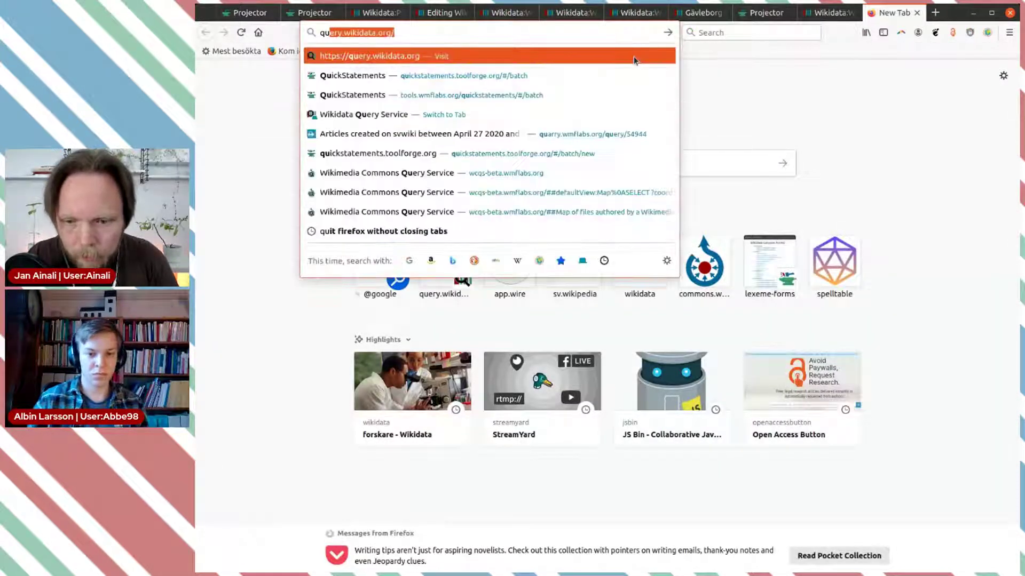
{"action": "left_click", "coordinate": [632, 56]}
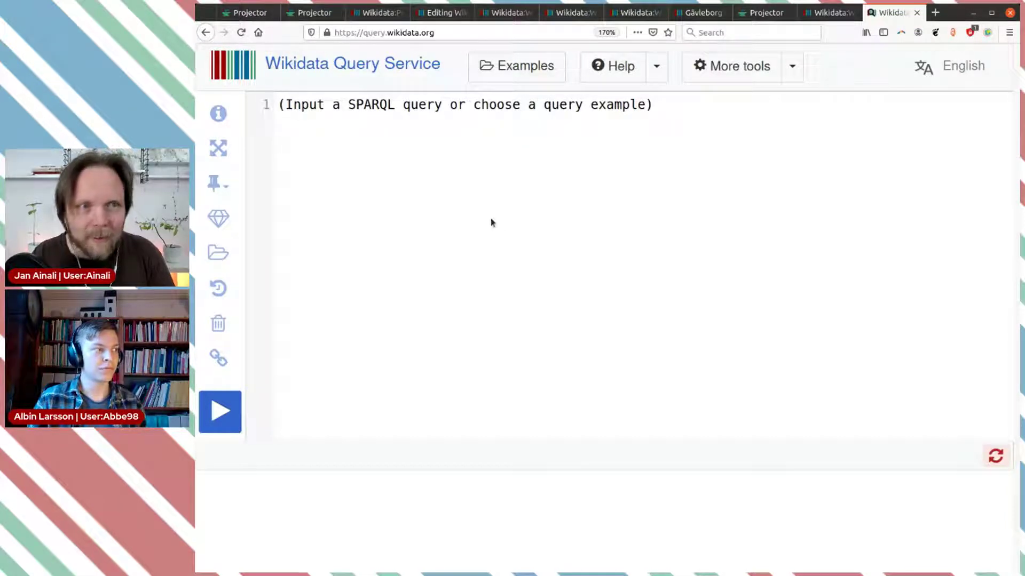
{"action": "type", "text": "SEL"}
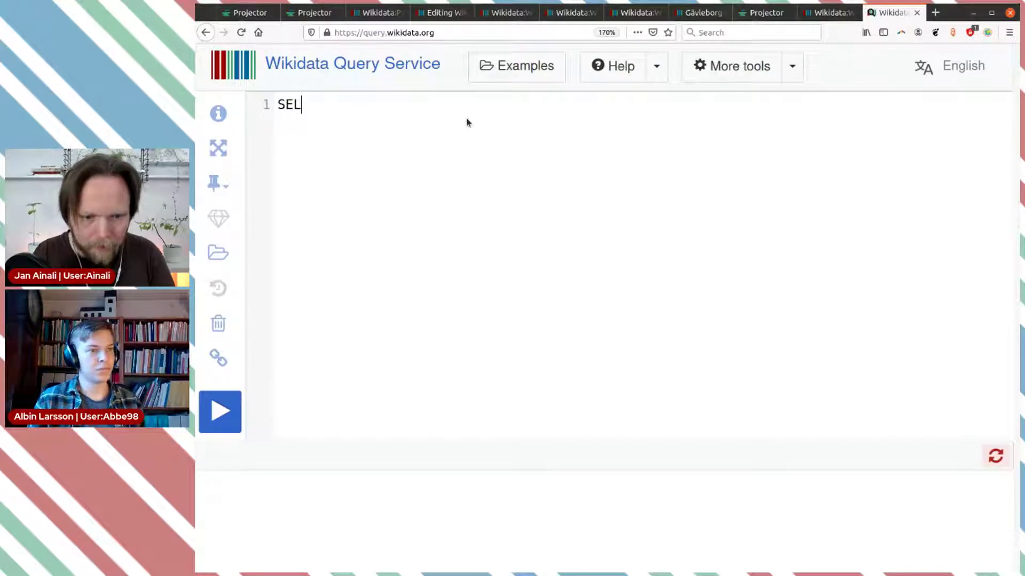
{"action": "key", "text": "ctrl+space"}
{"action": "left_click", "coordinate": [375, 242]}
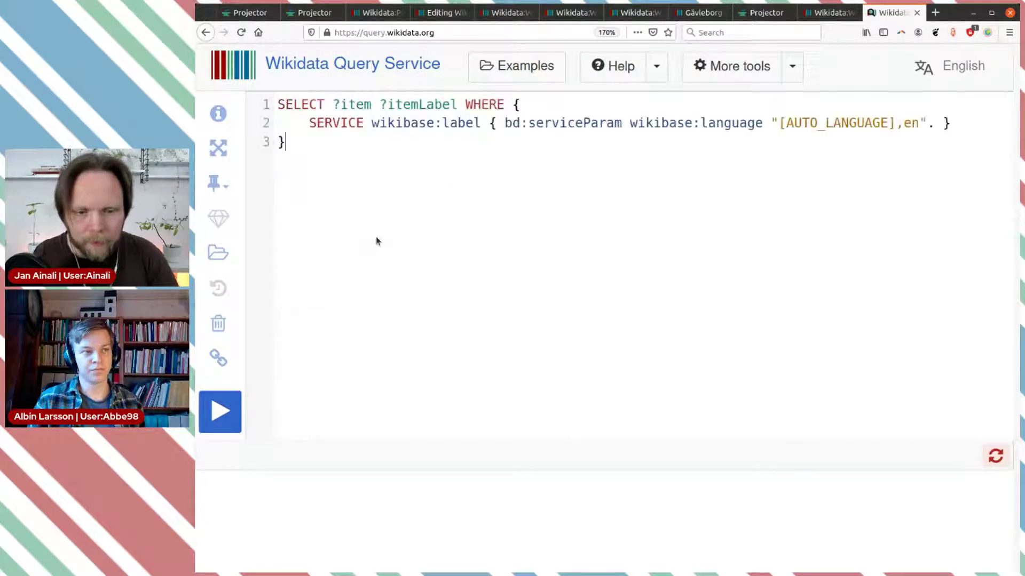
Step: Add the triple "wd:Q103699 wdt:P150 ?item ." on a new line above the label service
{"action": "left_click", "coordinate": [576, 105]}
{"action": "key", "text": "Return"}
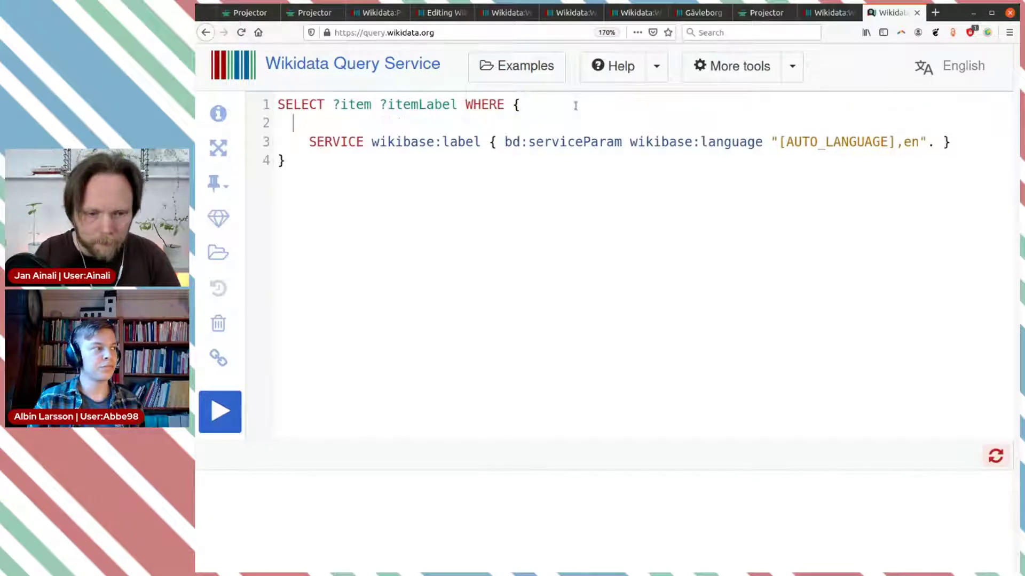
{"action": "type", "text": "wd:Q103699"}
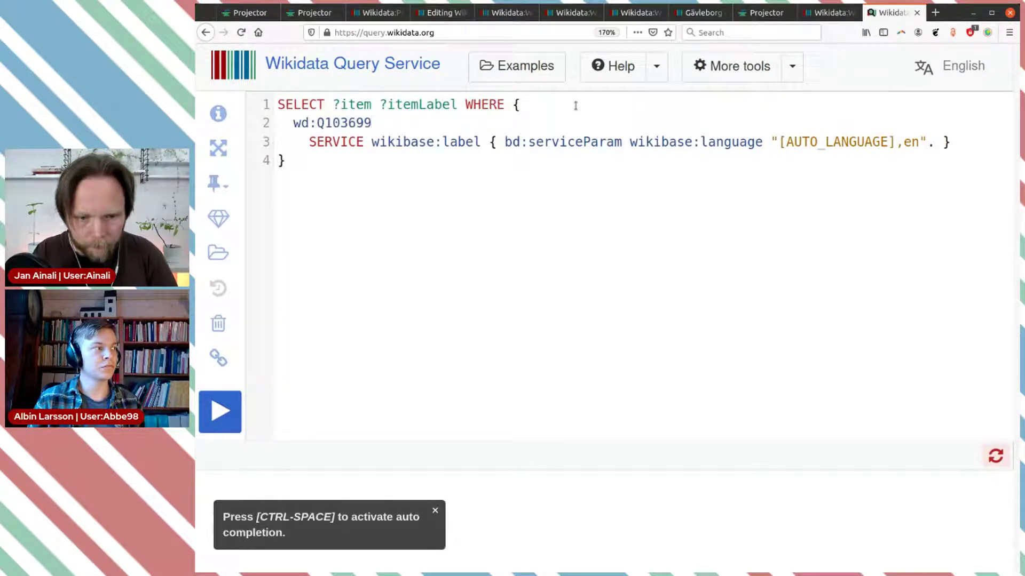
{"action": "type", "text": " wdt:P"}
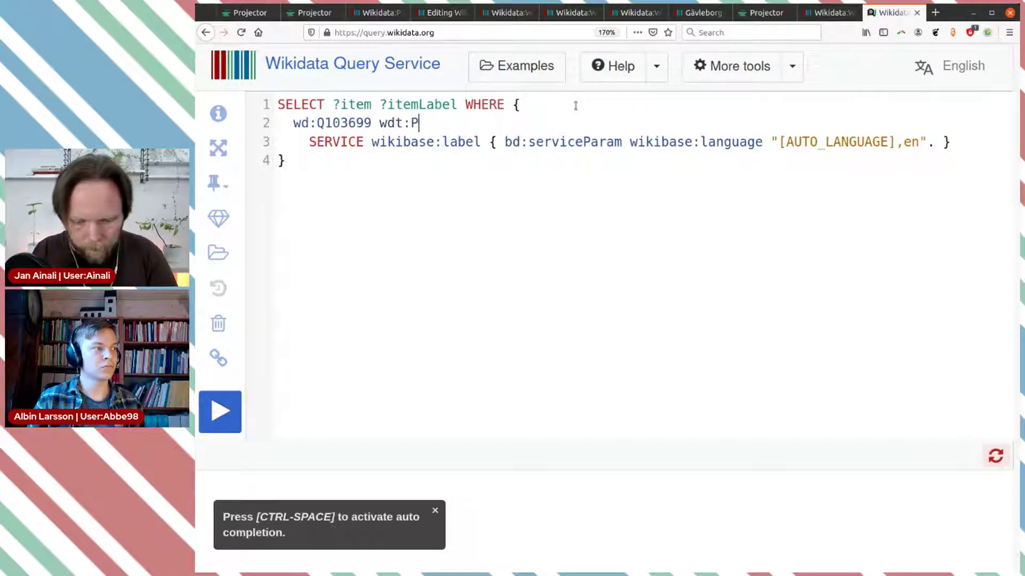
{"action": "type", "text": "150 "}
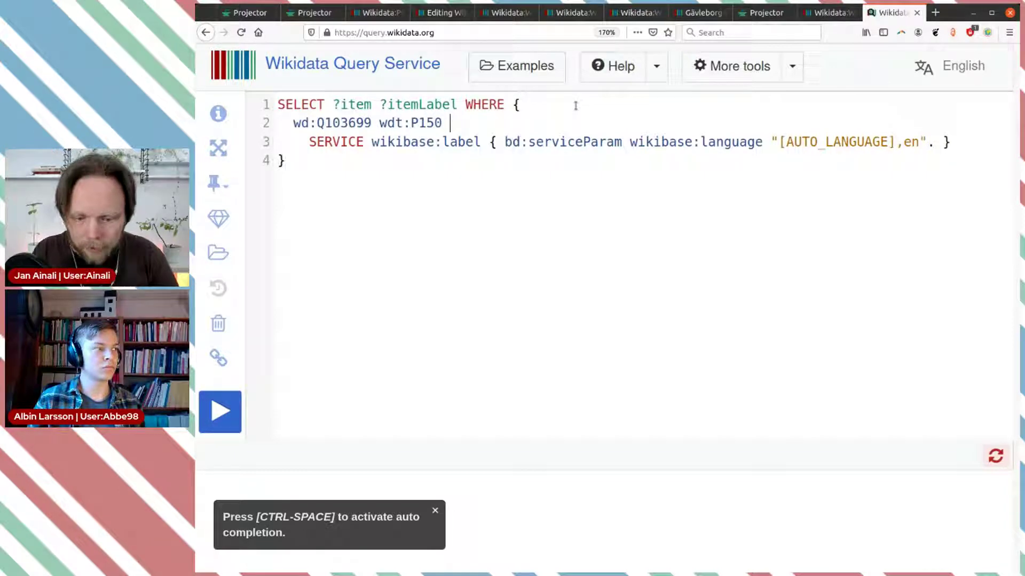
{"action": "type", "text": "?item"}
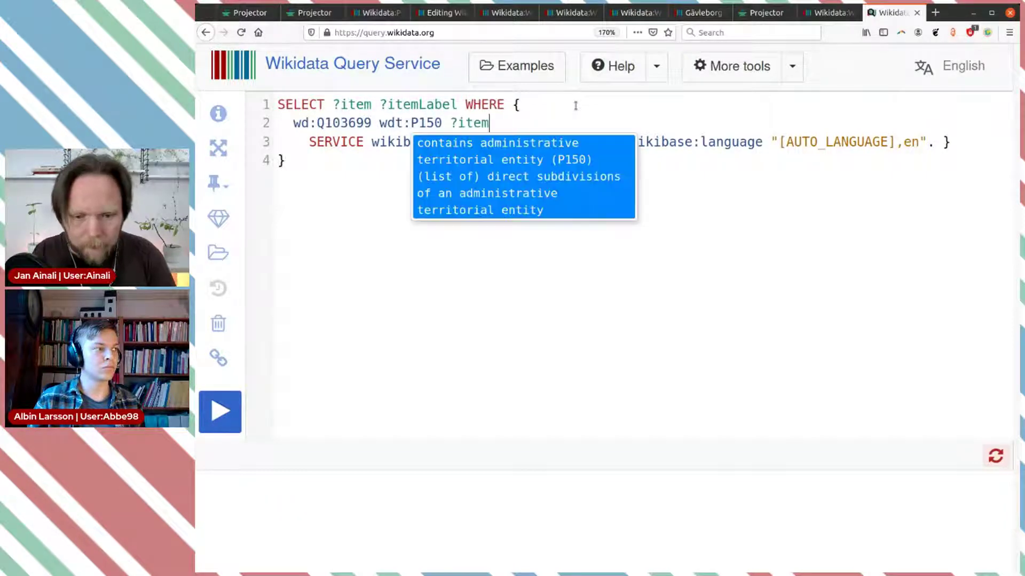
{"action": "type", "text": " ."}
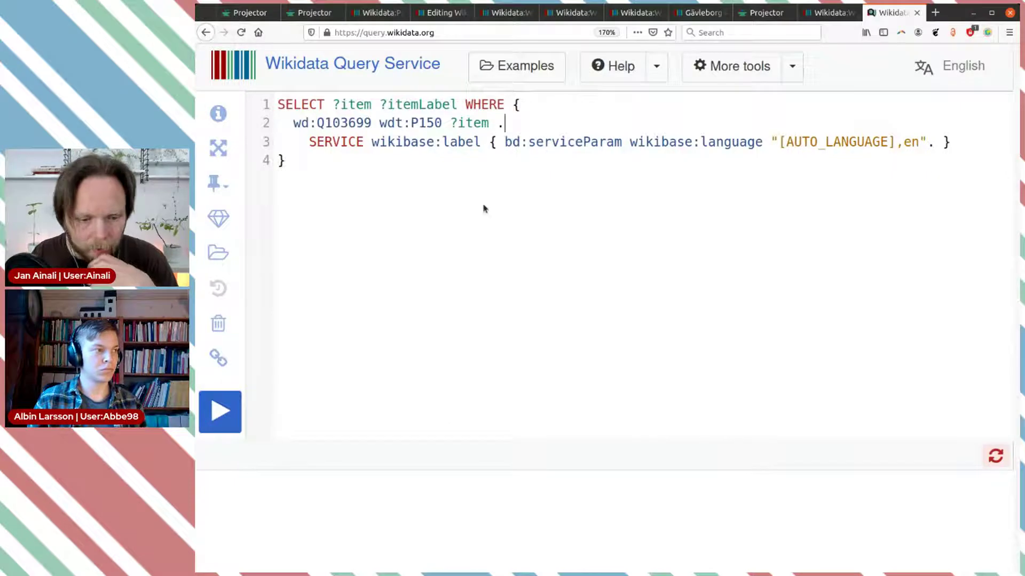
Step: Run the query and look through the returned items and their labels
{"action": "left_click", "coordinate": [224, 411]}
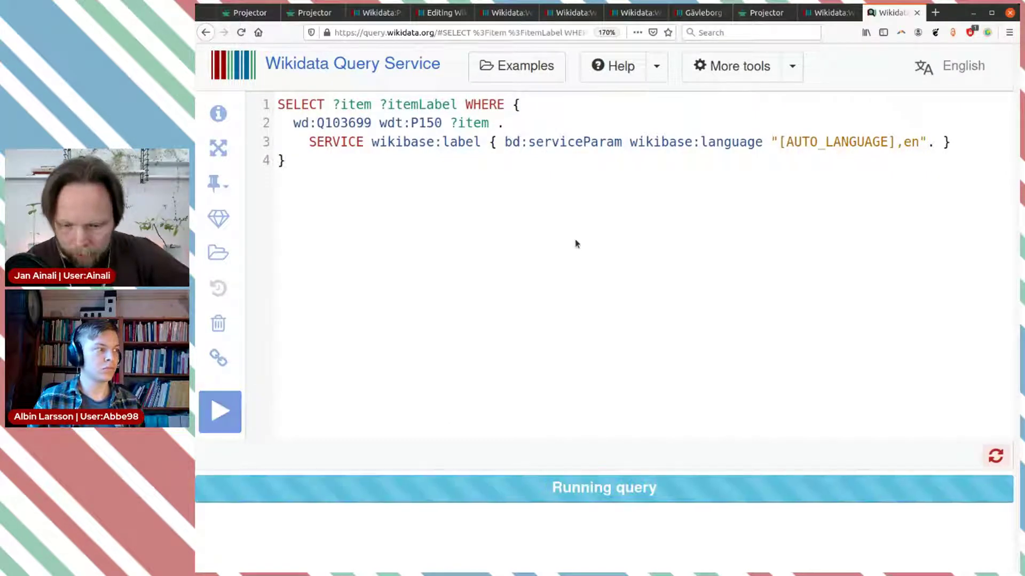
{"action": "scroll", "coordinate": [594, 225], "scroll_direction": "down", "scroll_amount": 6}
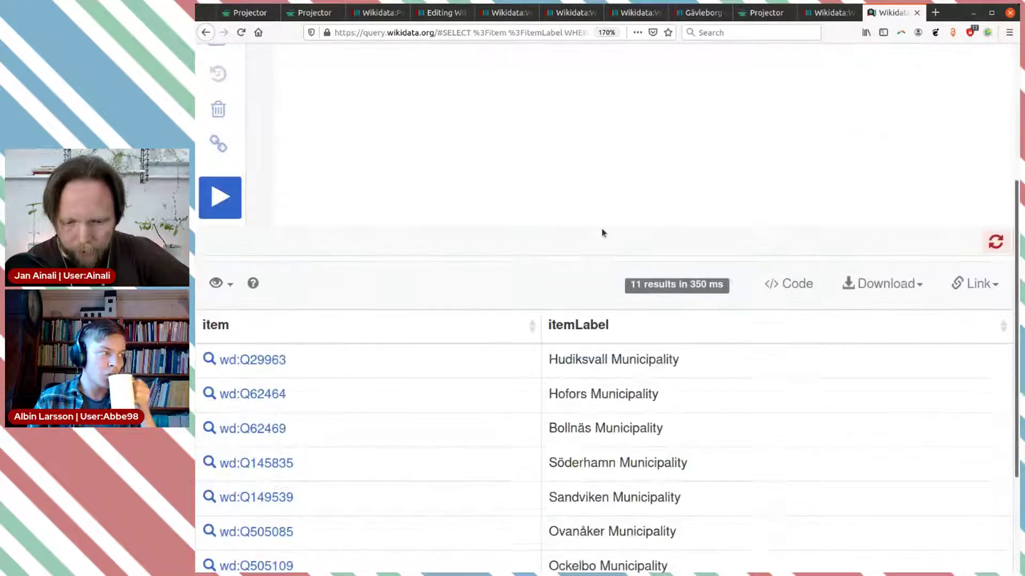
{"action": "scroll", "coordinate": [320, 299], "scroll_direction": "up", "scroll_amount": 6}
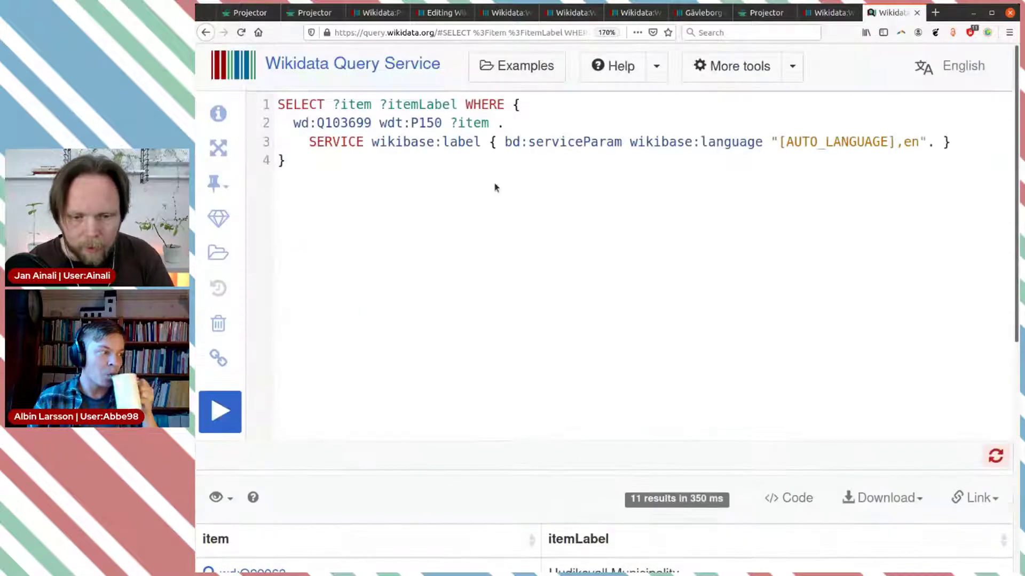
Step: Add the variable ?qid to the SELECT clause after ?itemLabel
{"action": "left_click", "coordinate": [545, 124]}
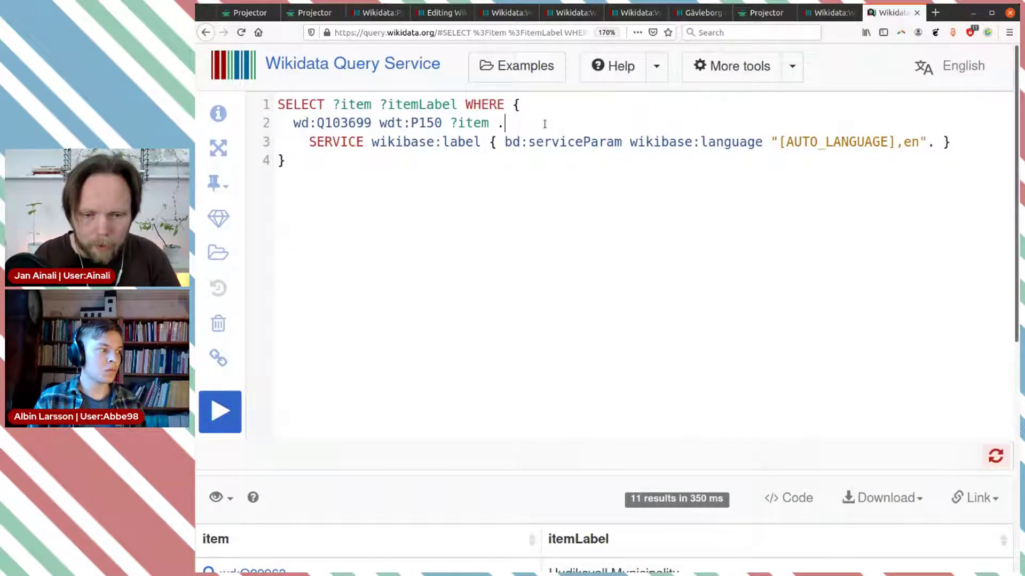
{"action": "left_click", "coordinate": [459, 104]}
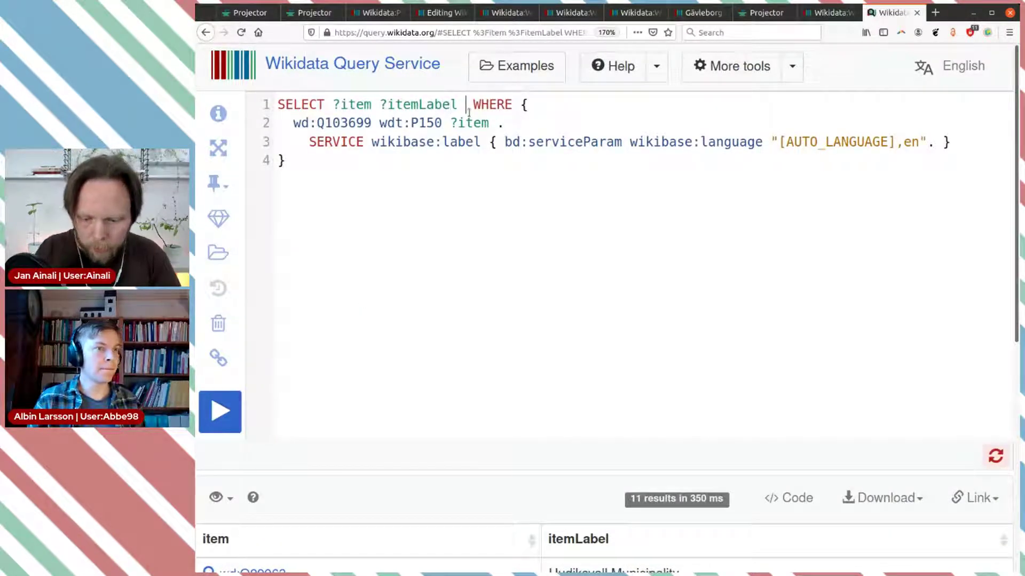
{"action": "type", "text": "?"}
{"action": "type", "text": "qid"}
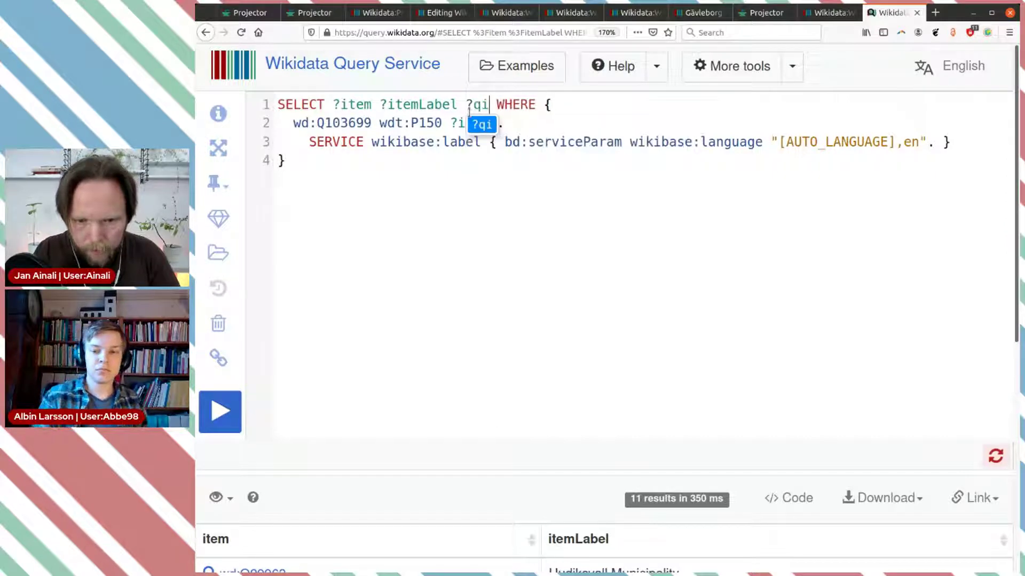
Step: Add the line "BIND(CONCAT('')) AS ?qid" below the P150 triple
{"action": "left_click", "coordinate": [558, 122]}
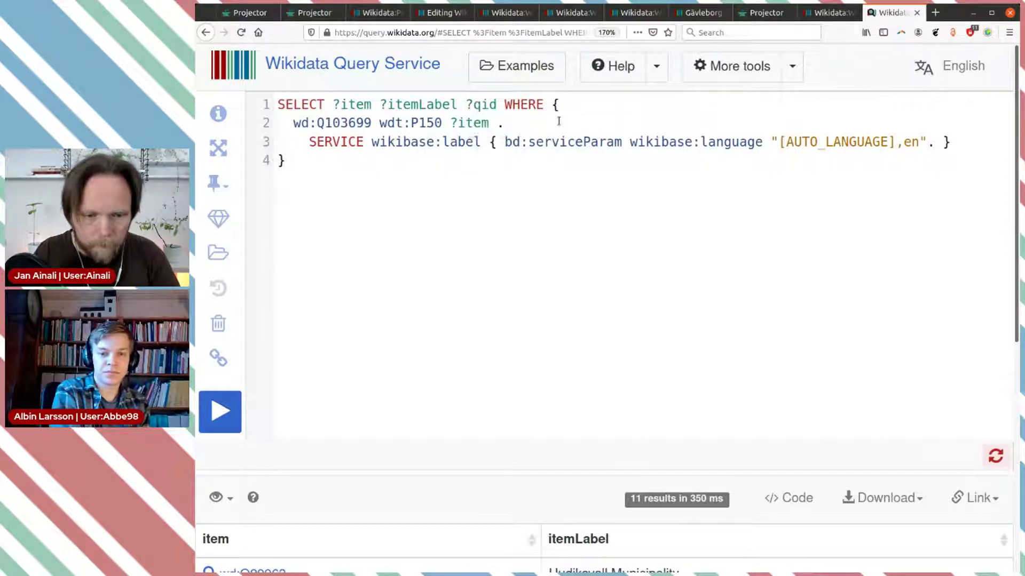
{"action": "key", "text": "Return"}
{"action": "type", "text": "BIND"}
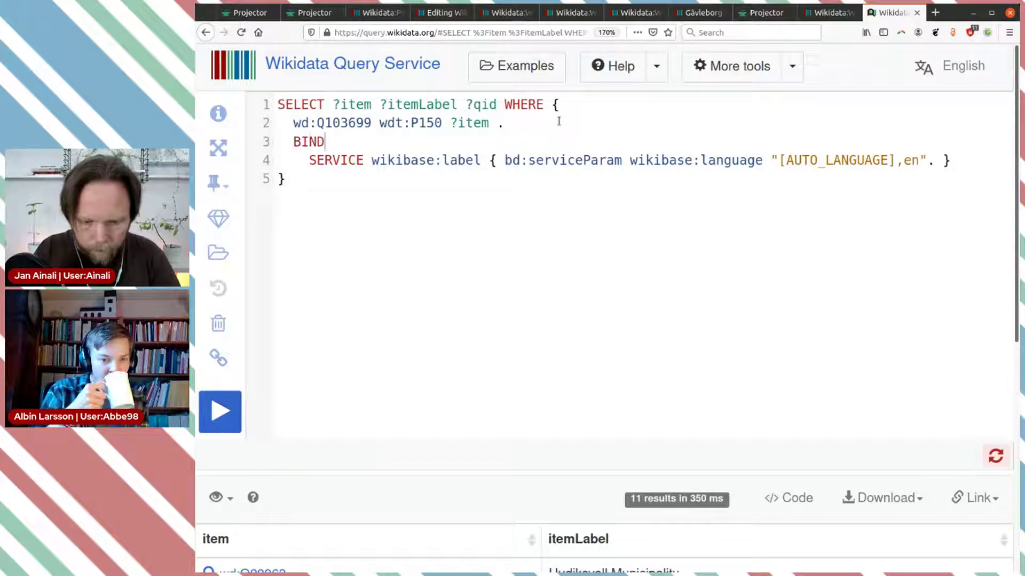
{"action": "type", "text": "(CO"}
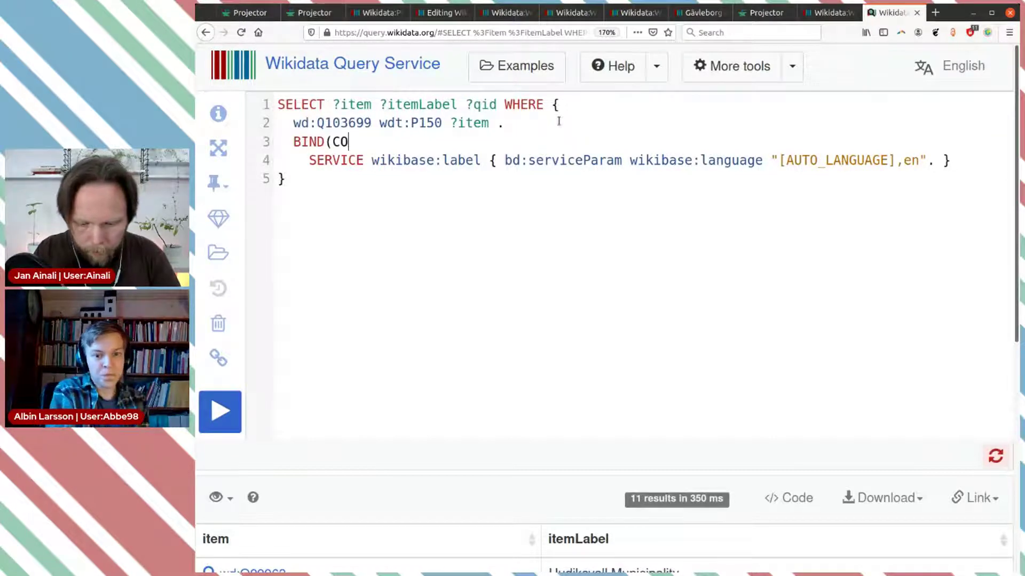
{"action": "type", "text": "NCAT("}
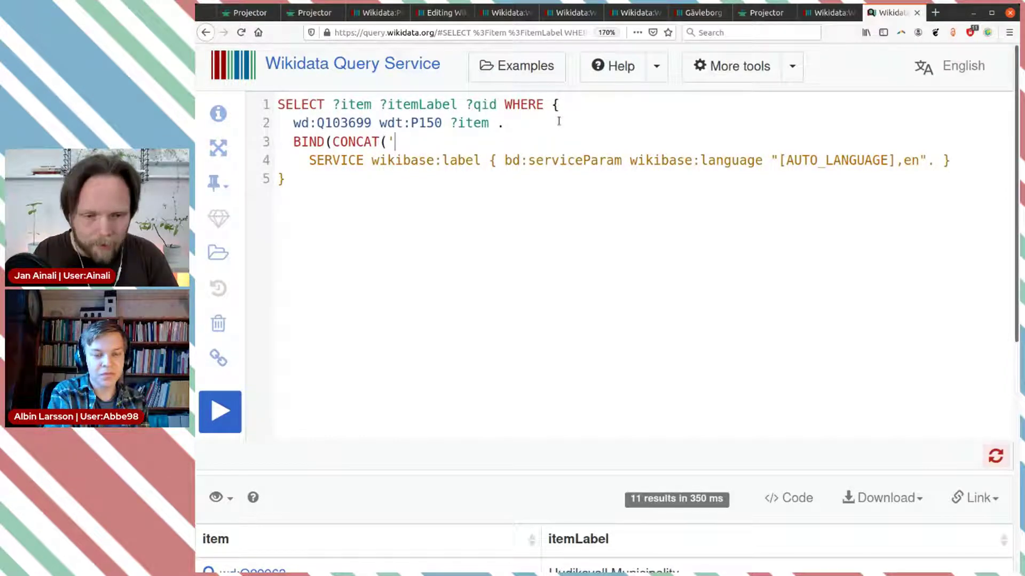
{"action": "type", "text": "'')"}
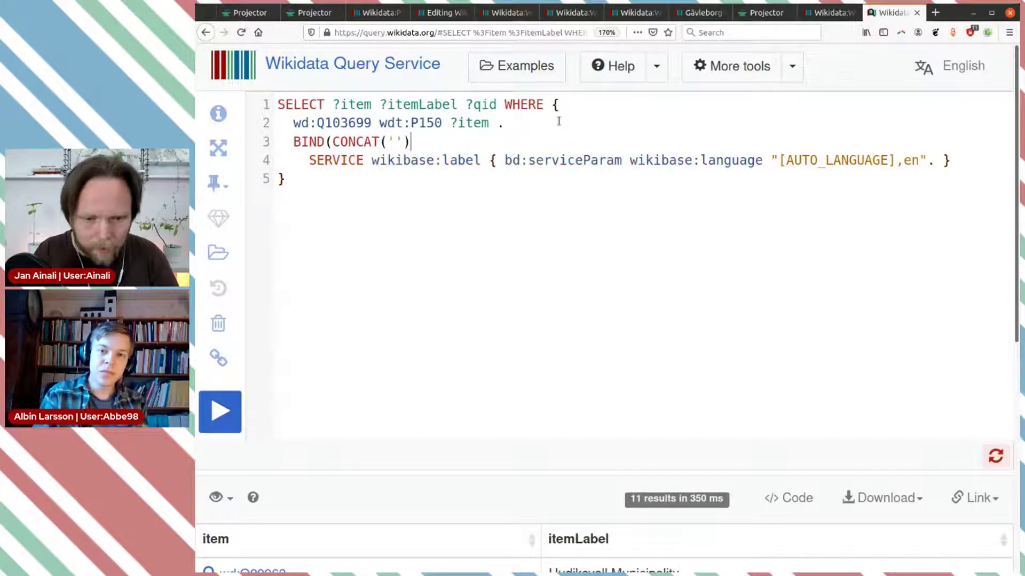
{"action": "type", "text": ")"}
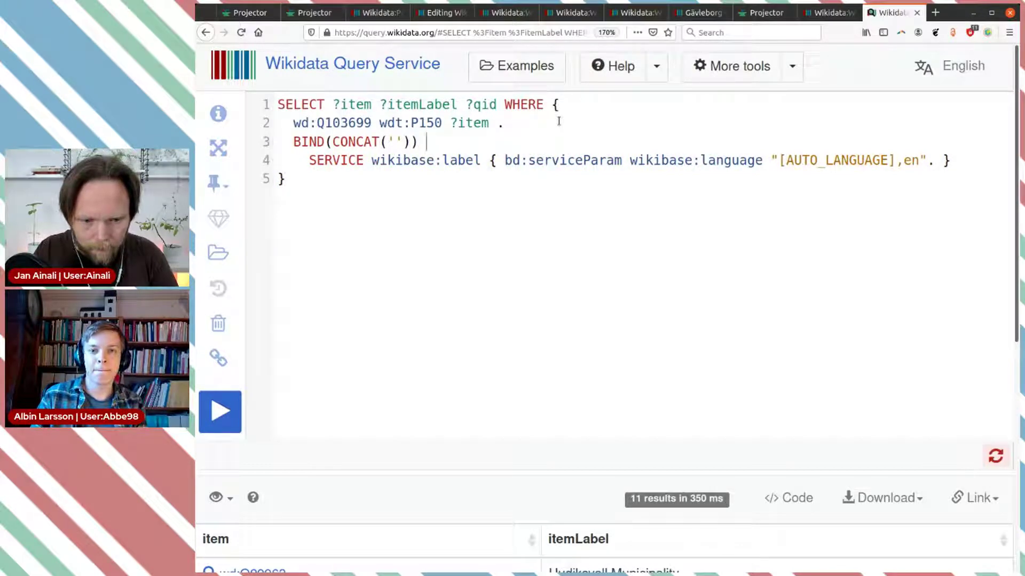
{"action": "type", "text": " AS "}
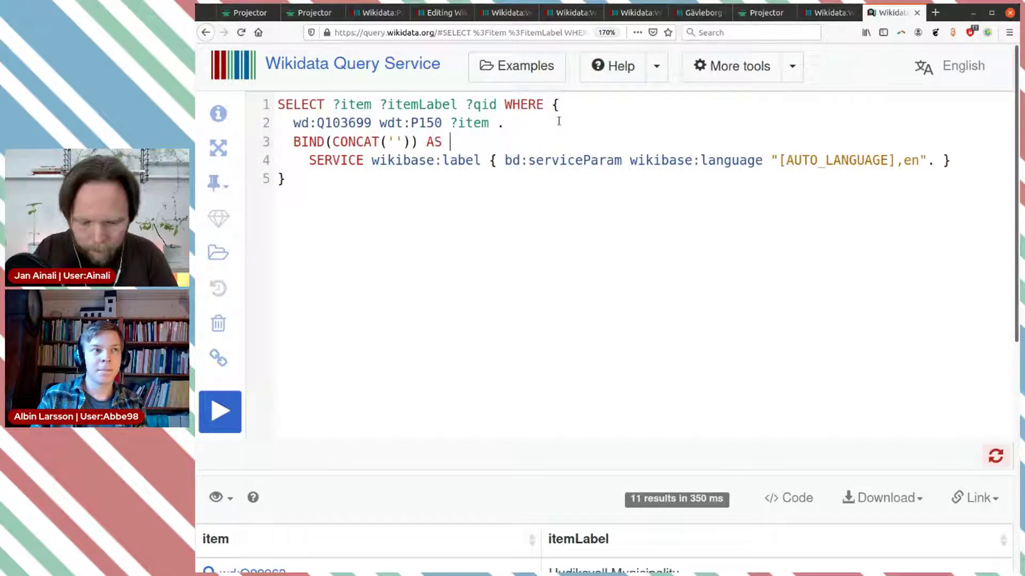
{"action": "type", "text": "?qid"}
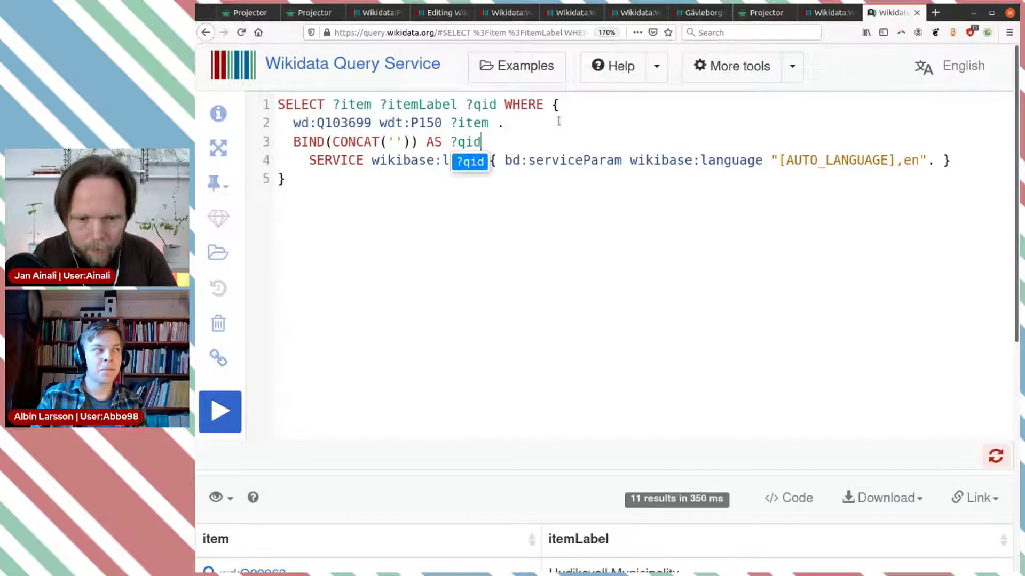
Step: Fill the CONCAT arguments with the template parts '{{Q|' and '}}', leaving an empty argument between them
{"action": "left_click", "coordinate": [396, 142]}
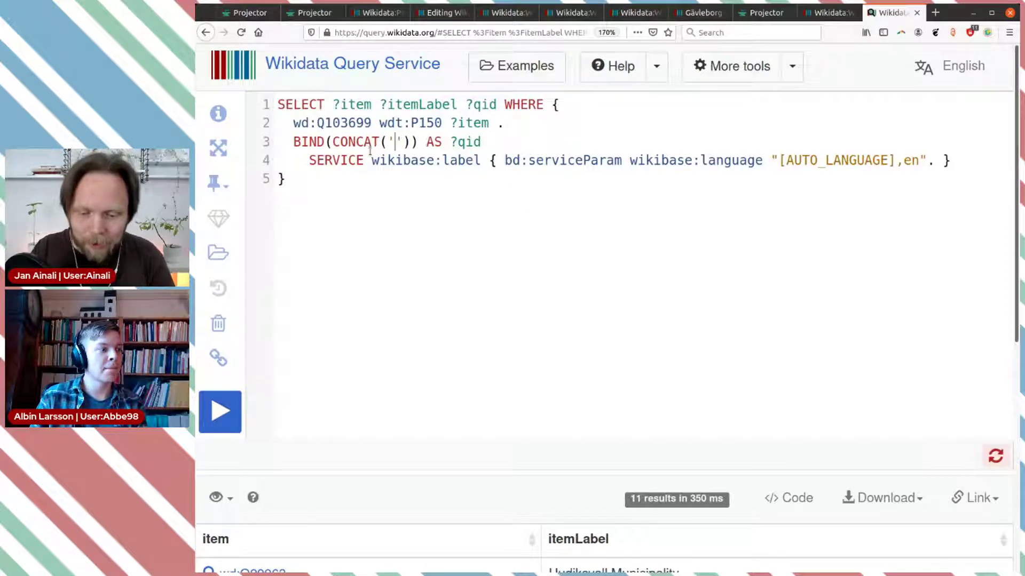
{"action": "type", "text": "{{"}
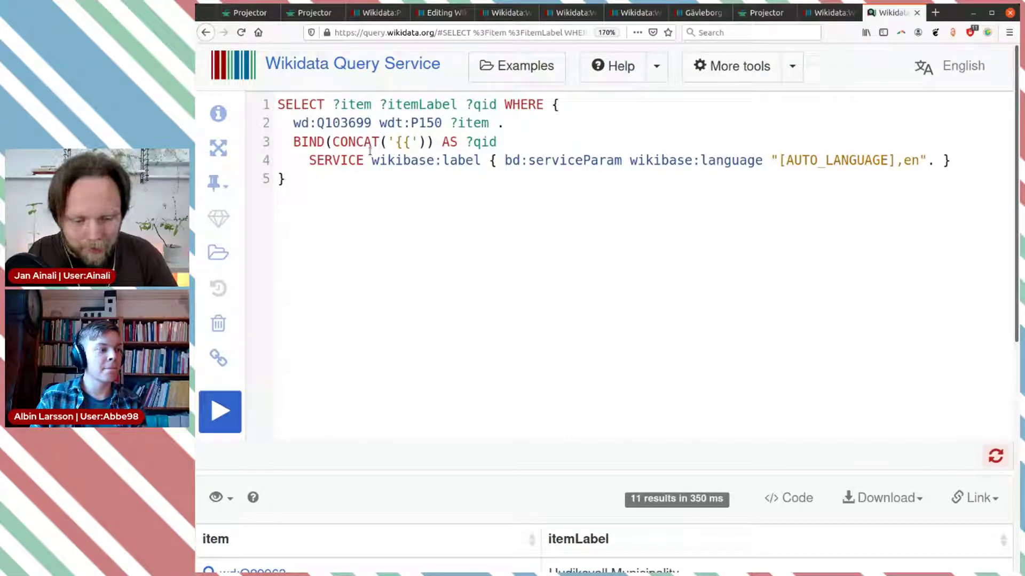
{"action": "type", "text": "Q|'"}
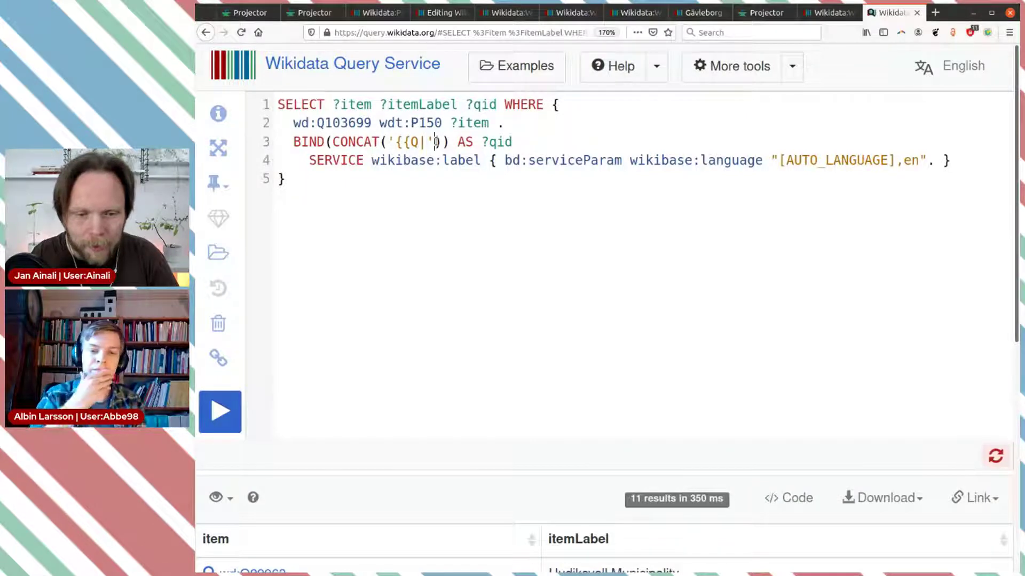
{"action": "type", "text": ",,"}
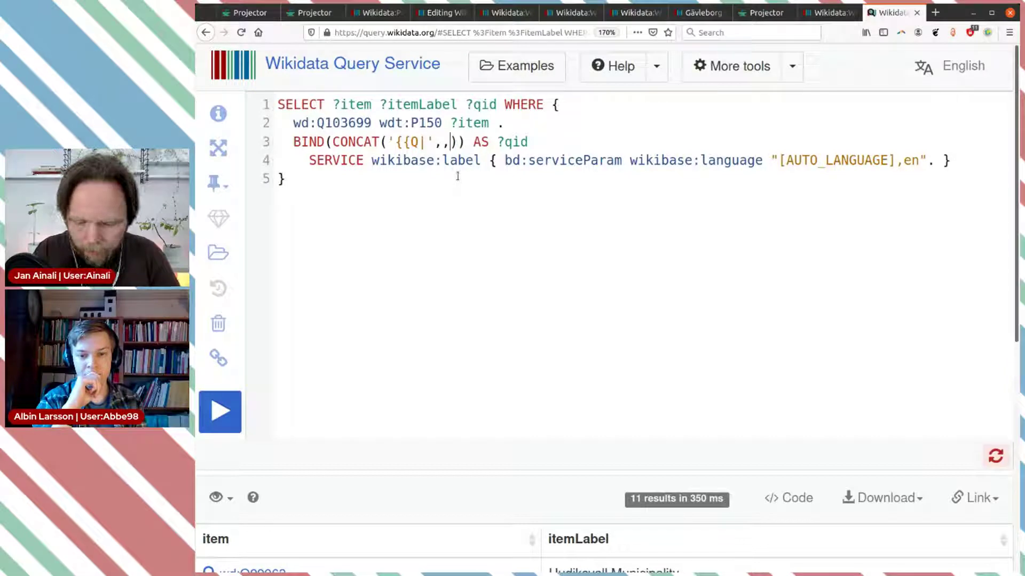
{"action": "type", "text": "'}}"}
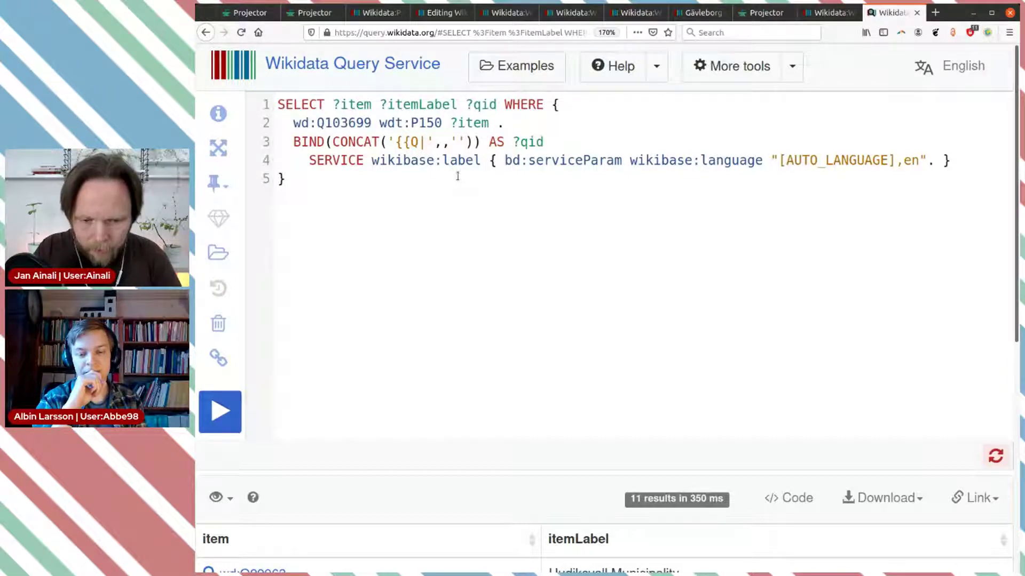
Step: Insert an empty (REPLACE()) call as the middle argument of CONCAT
{"action": "key", "text": "Left"}
{"action": "key", "text": "Left"}
{"action": "key", "text": "Left"}
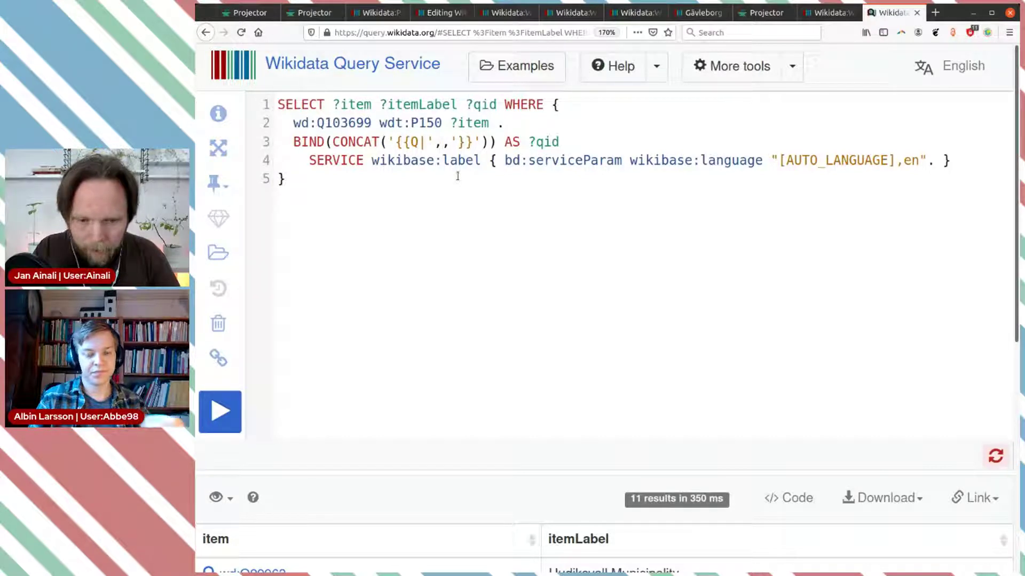
{"action": "type", "text": "(REPLACE"}
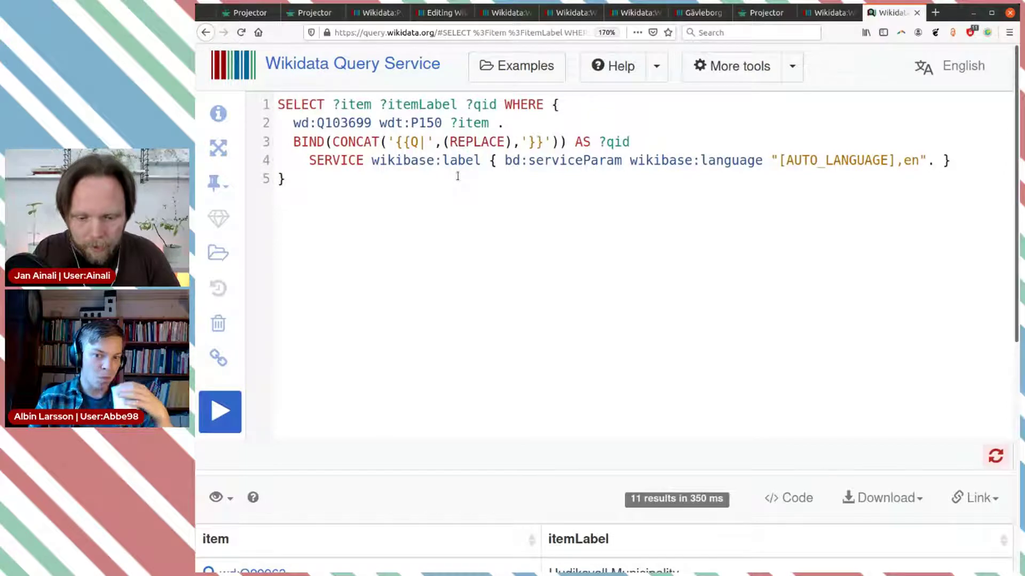
{"action": "type", "text": "("}
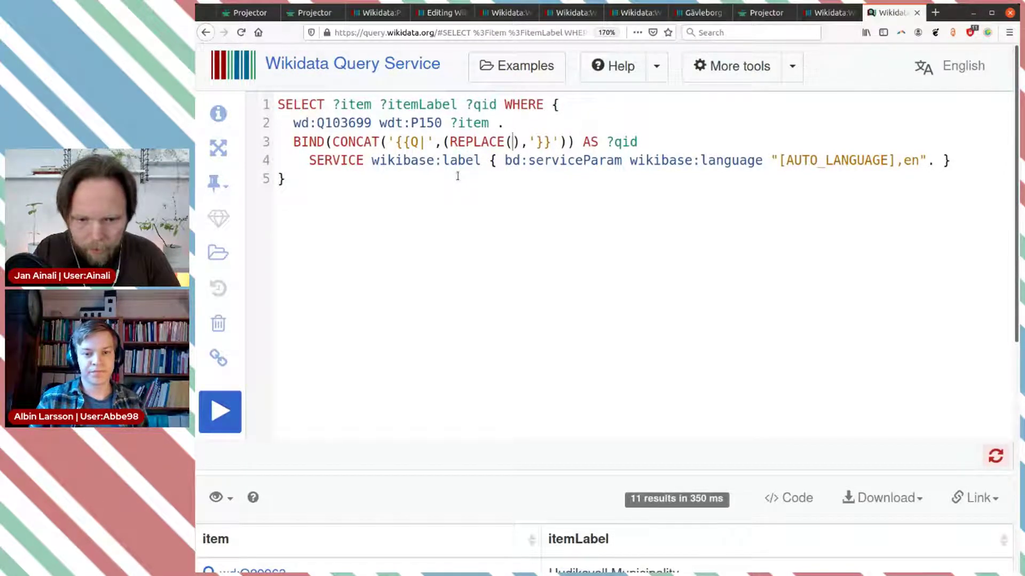
{"action": "type", "text": ")"}
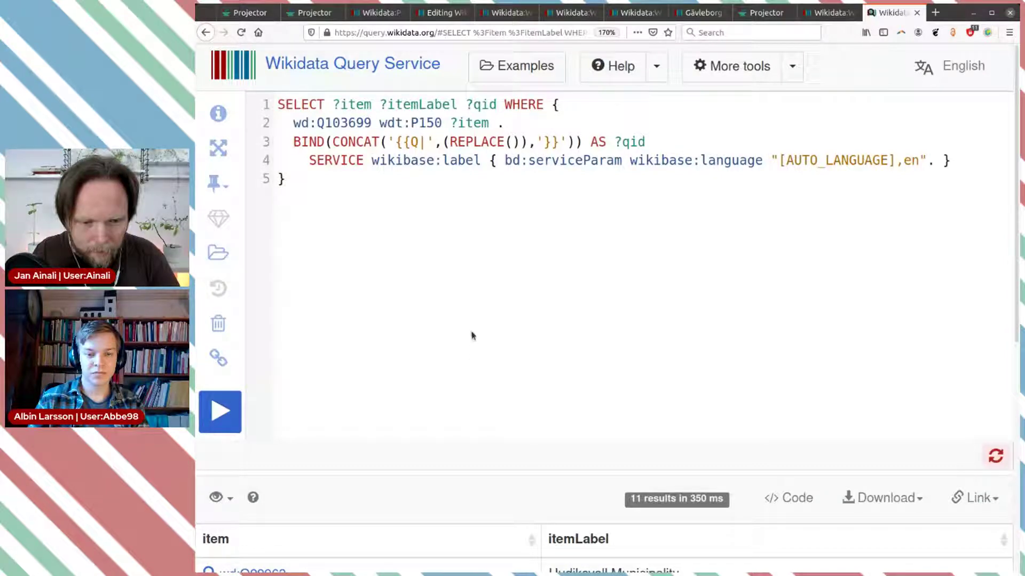
Step: Enter ?item as the argument of REPLACE and wrap it in STR()
{"action": "left_click", "coordinate": [511, 142]}
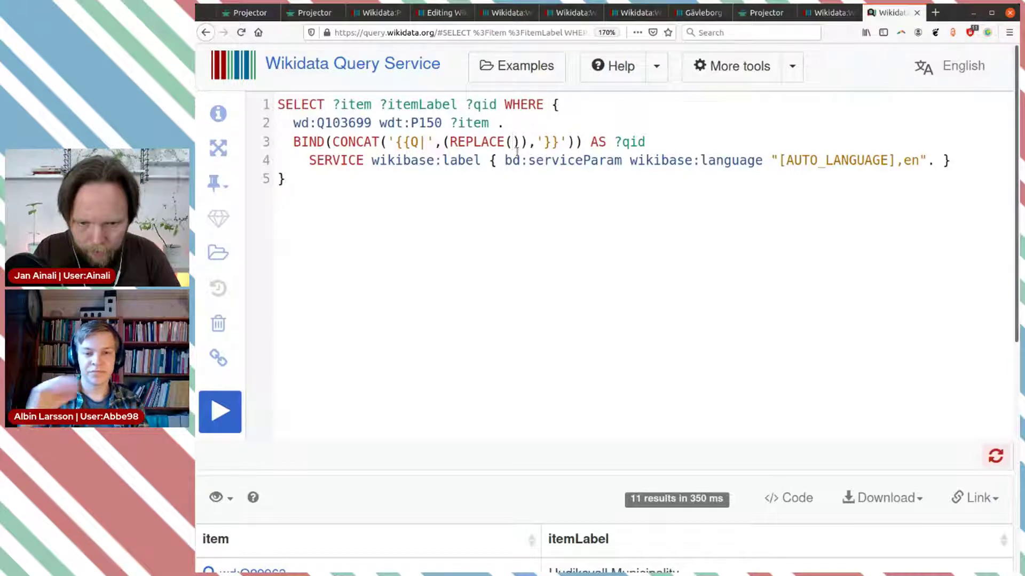
{"action": "type", "text": "?item"}
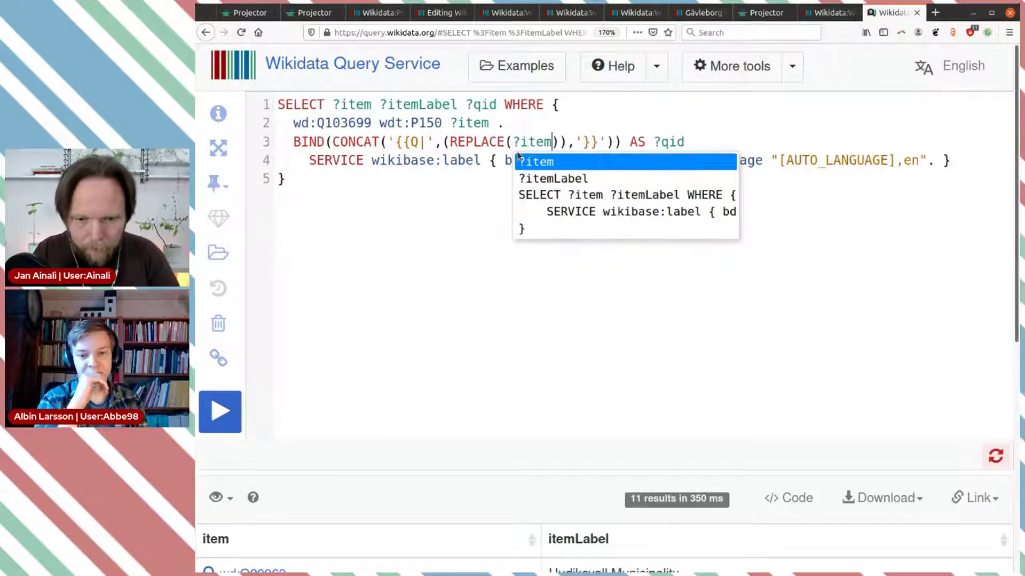
{"action": "left_click", "coordinate": [516, 151]}
{"action": "type", "text": "STR"}
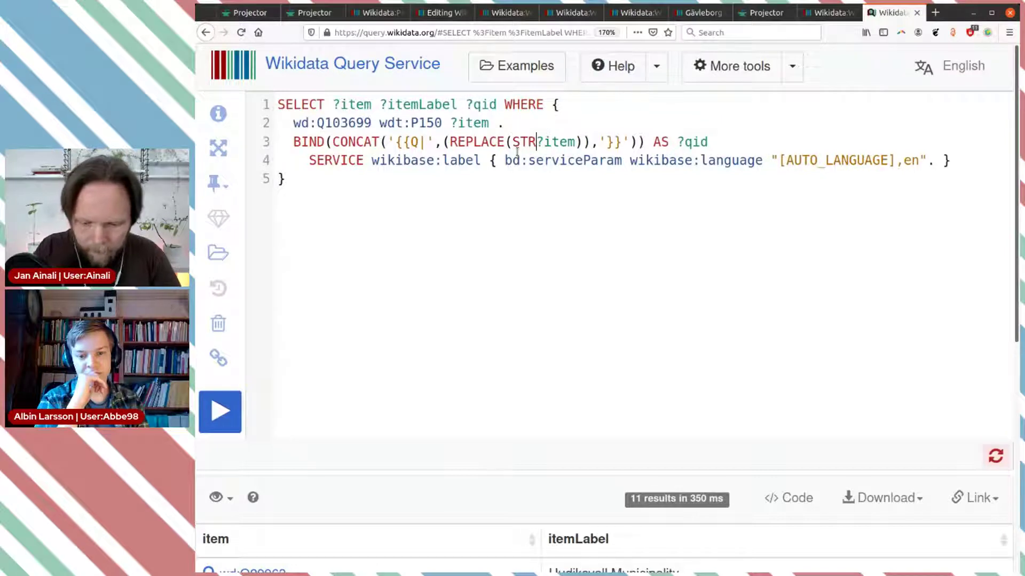
{"action": "type", "text": "("}
{"action": "key", "text": "Right"}
{"action": "key", "text": "Right"}
{"action": "key", "text": "Right"}
{"action": "key", "text": "Right"}
{"action": "key", "text": "Right"}
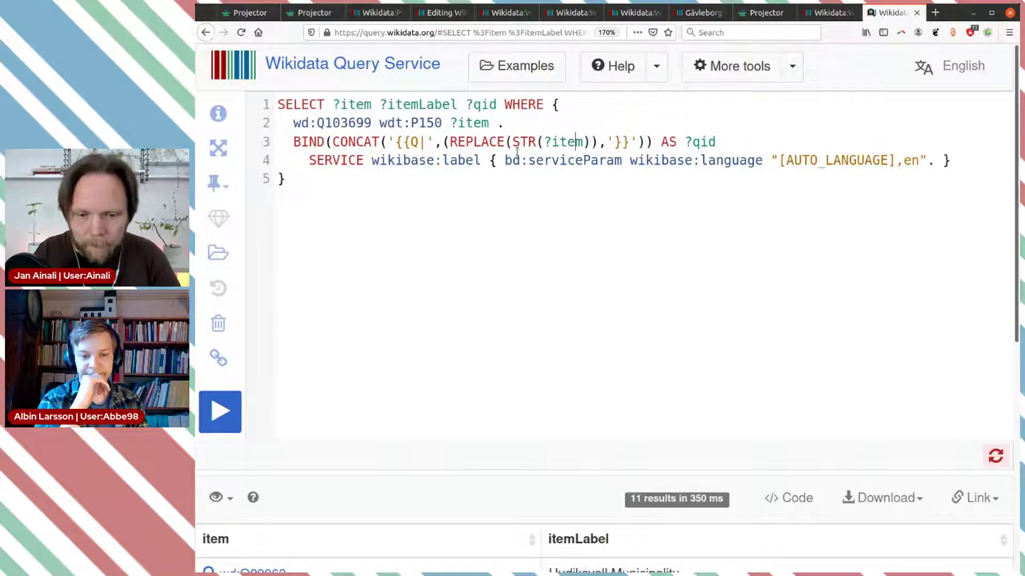
{"action": "type", "text": ")"}
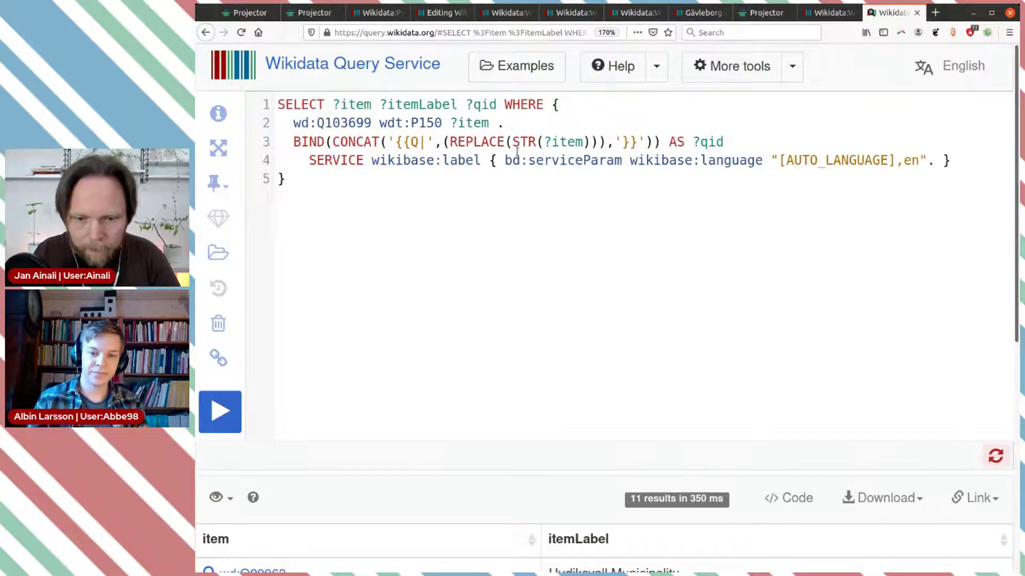
{"action": "key", "text": "Left"}
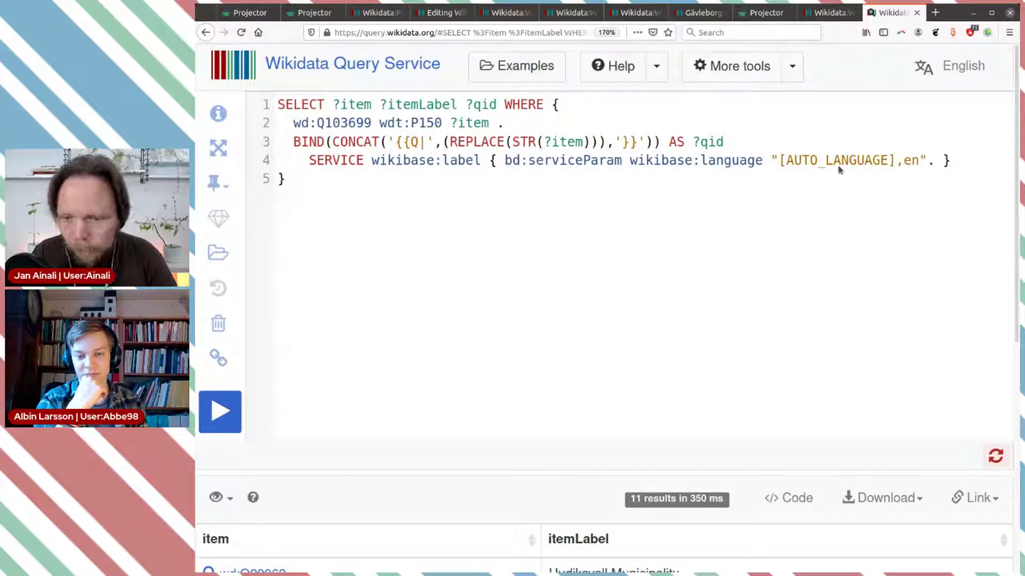
{"action": "left_click", "coordinate": [744, 137]}
{"action": "left_click", "coordinate": [591, 141]}
{"action": "type", "text": ", 'http://www.wikidata.org/entity/', ''"}
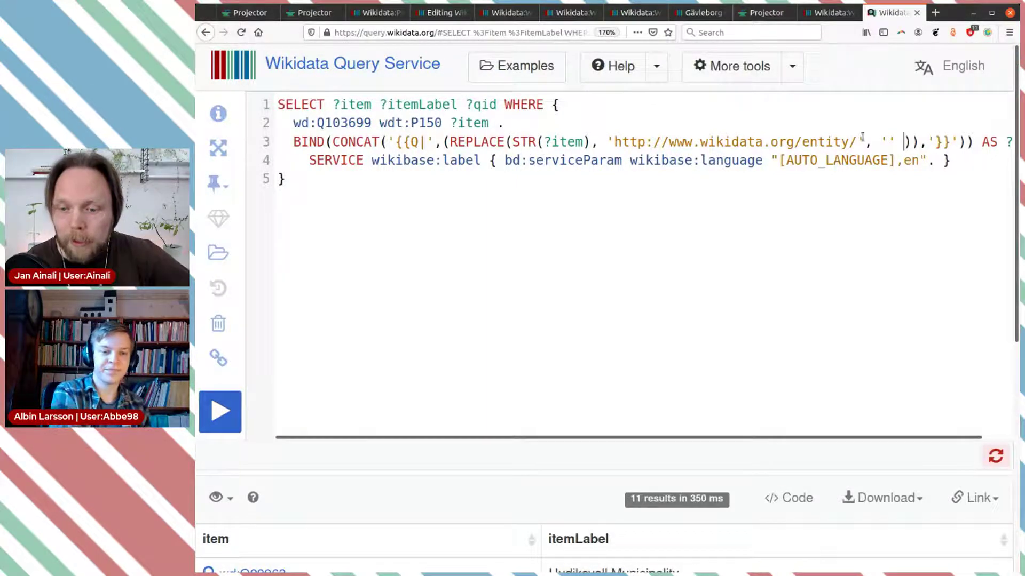
{"action": "left_click", "coordinate": [888, 141]}
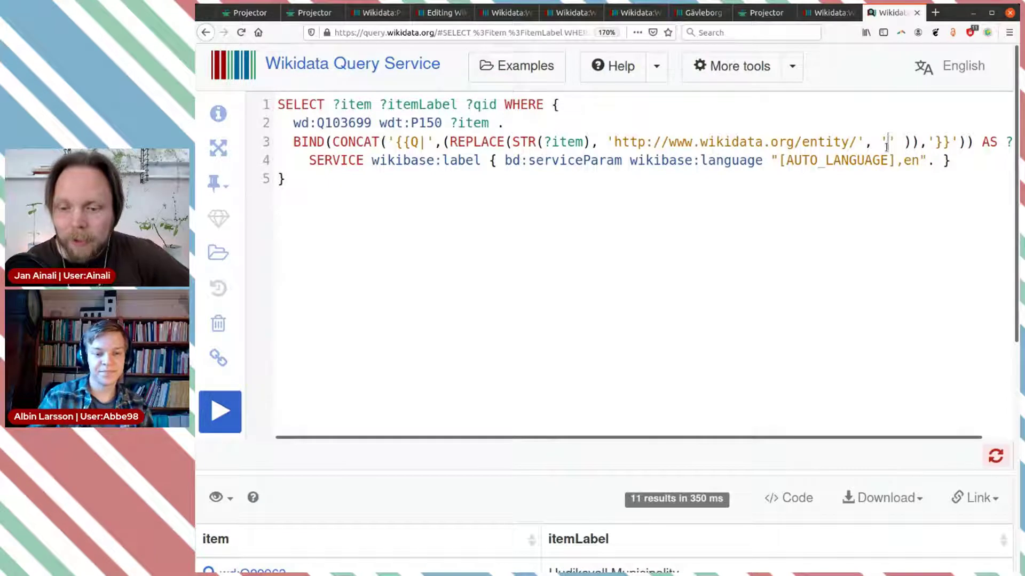
{"action": "key", "text": "Delete"}
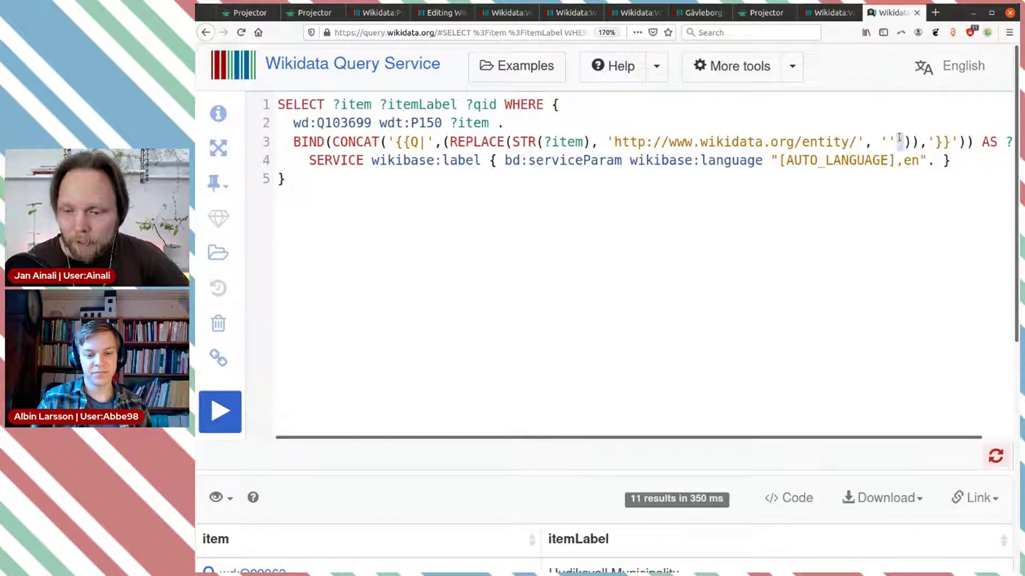
{"action": "key", "text": "Delete"}
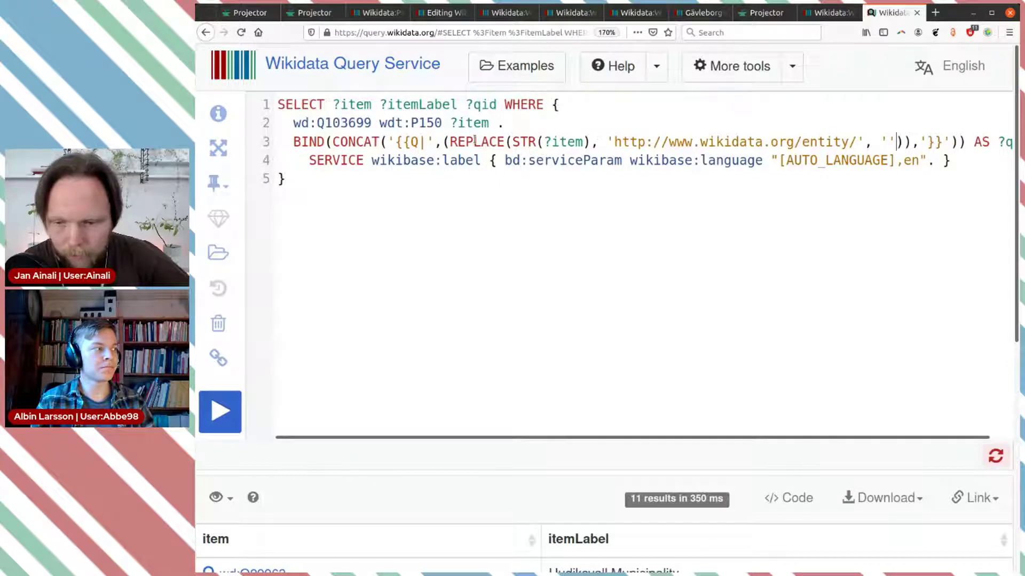
{"action": "left_click", "coordinate": [912, 142]}
{"action": "key", "text": "BackSpace"}
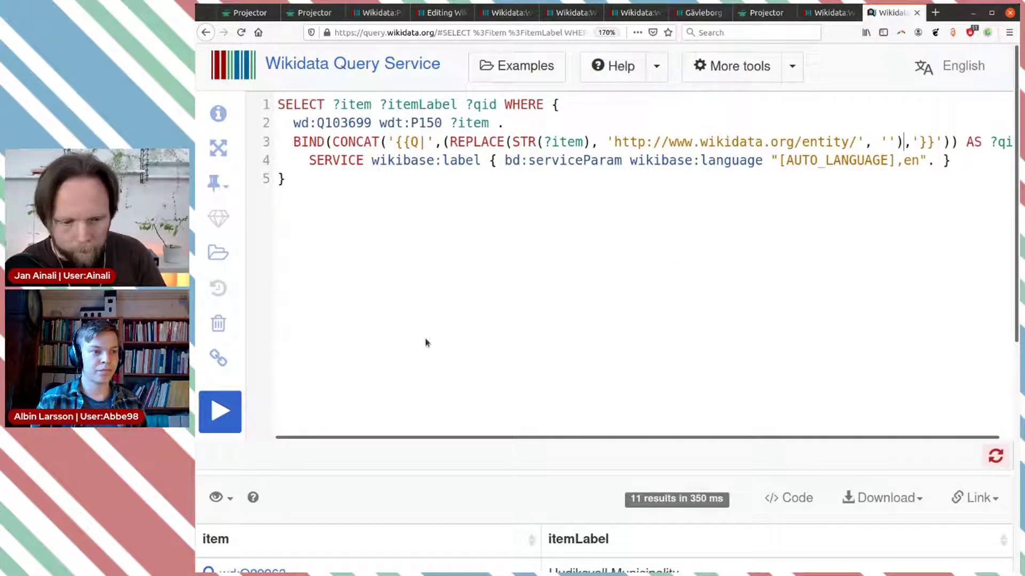
{"action": "left_click", "coordinate": [220, 412]}
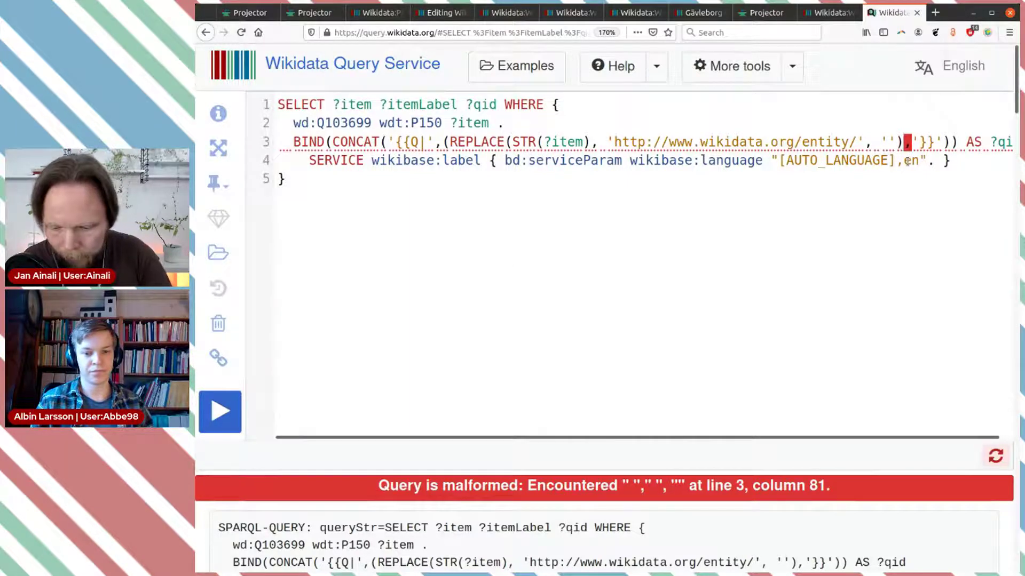
{"action": "type", "text": ")"}
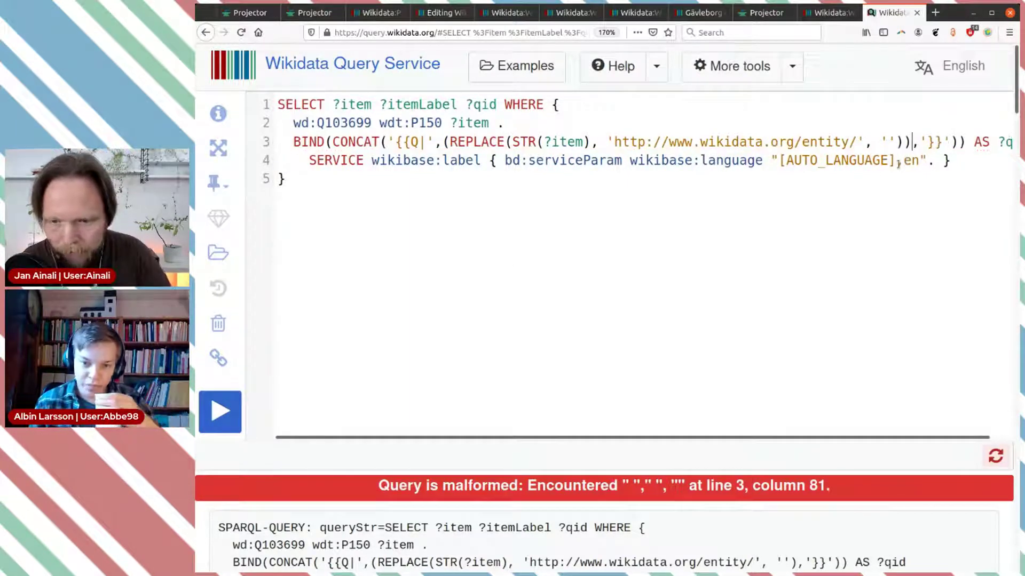
Step: Remove the surplus closing parenthesis before AS in the BIND line and run the query
{"action": "left_click", "coordinate": [222, 408]}
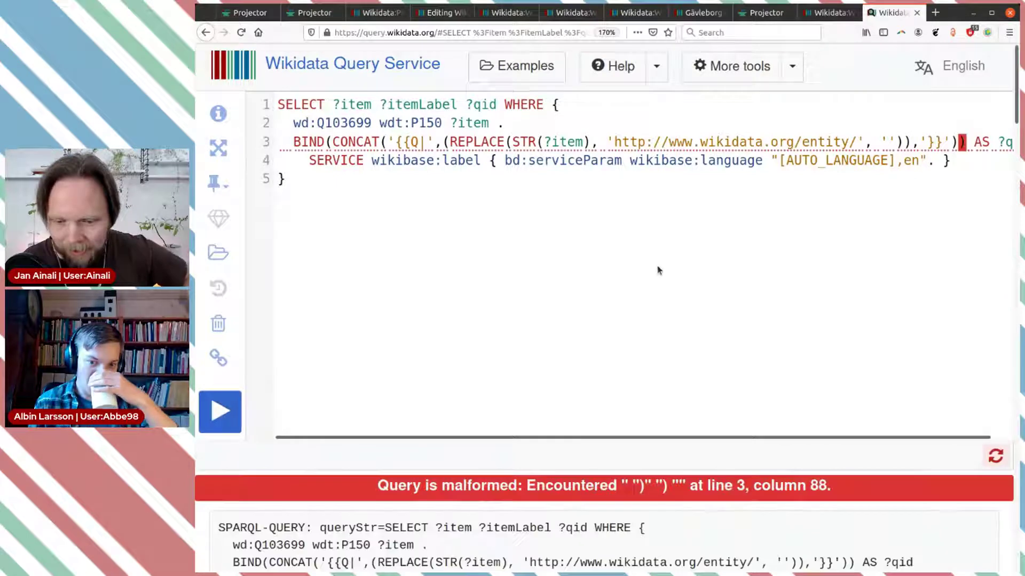
{"action": "left_click", "coordinate": [965, 143]}
{"action": "key", "text": "BackSpace"}
{"action": "left_click", "coordinate": [221, 411]}
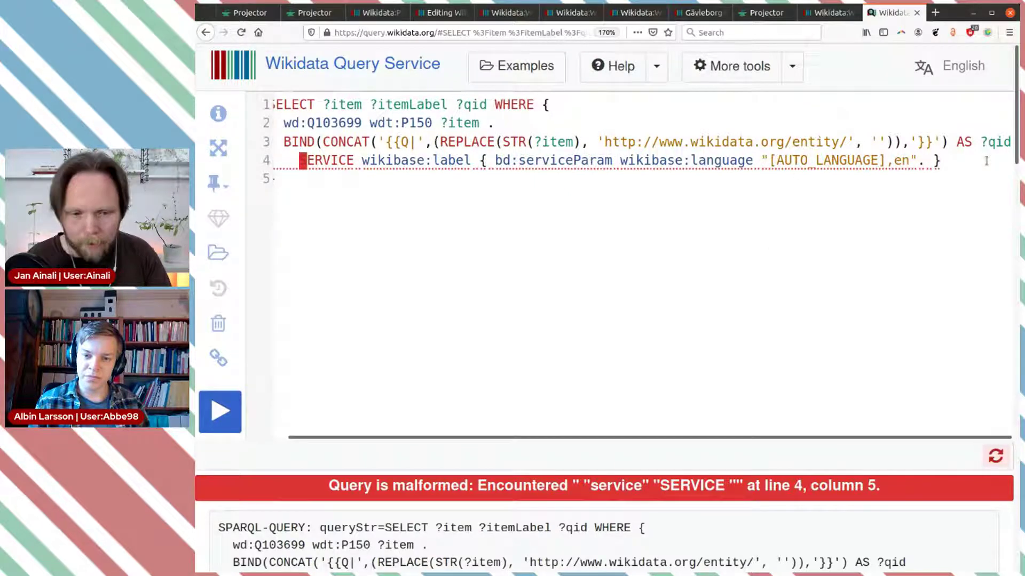
Step: Add the closing parenthesis after ?qid in the BIND line and run the query to check its results
{"action": "key", "text": "Down"}
{"action": "key", "text": "Down"}
{"action": "key", "text": "Up"}
{"action": "key", "text": "Up"}
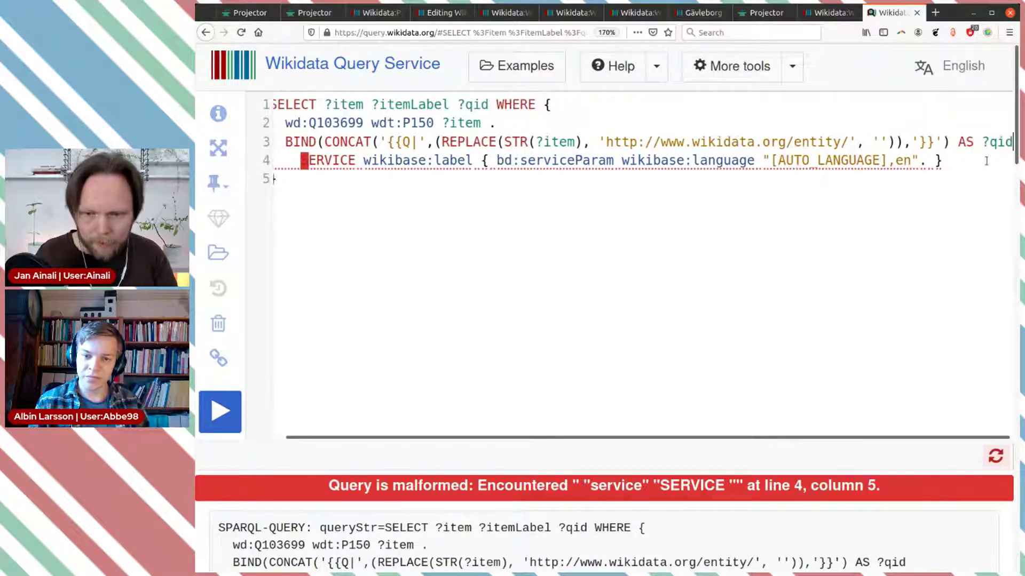
{"action": "type", "text": ")"}
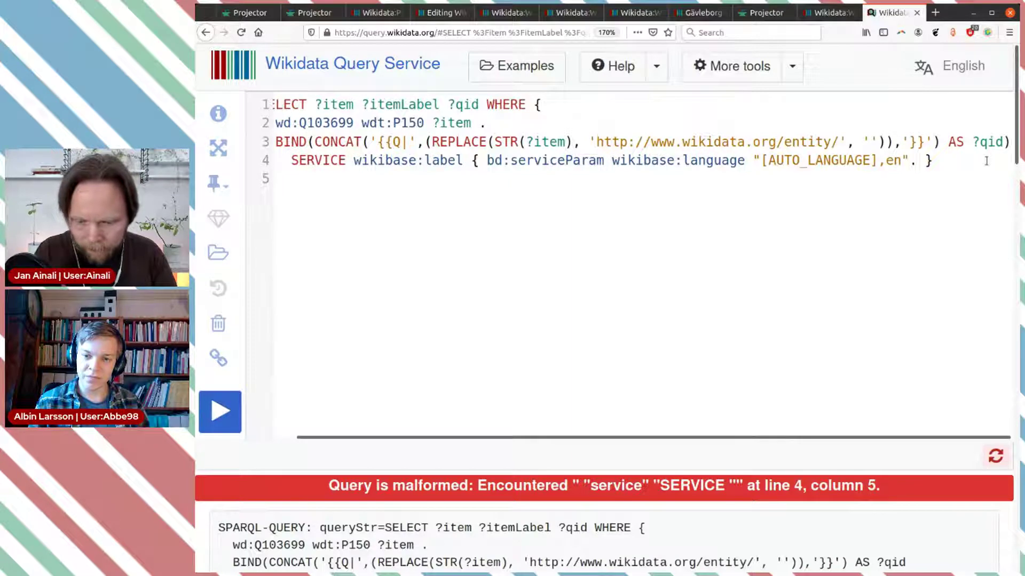
{"action": "left_click", "coordinate": [220, 412]}
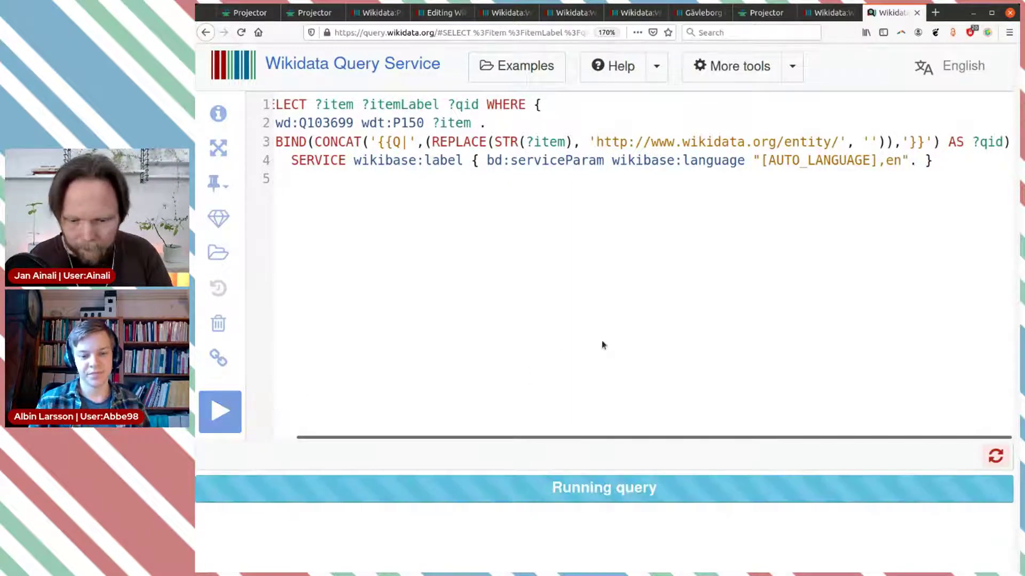
{"action": "scroll", "coordinate": [602, 344], "scroll_direction": "down", "scroll_amount": 5}
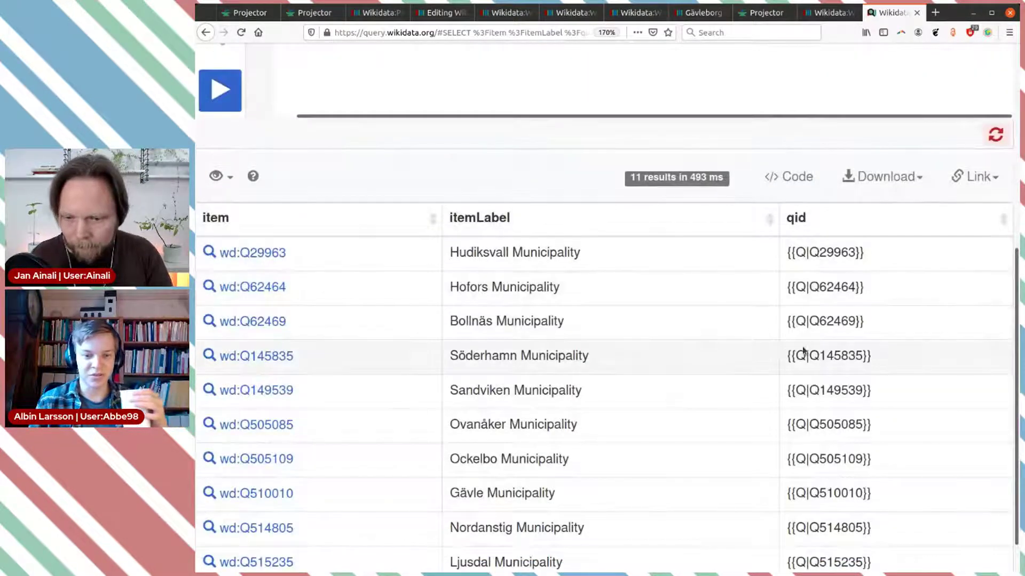
{"action": "scroll", "coordinate": [812, 331], "scroll_direction": "down", "scroll_amount": 1}
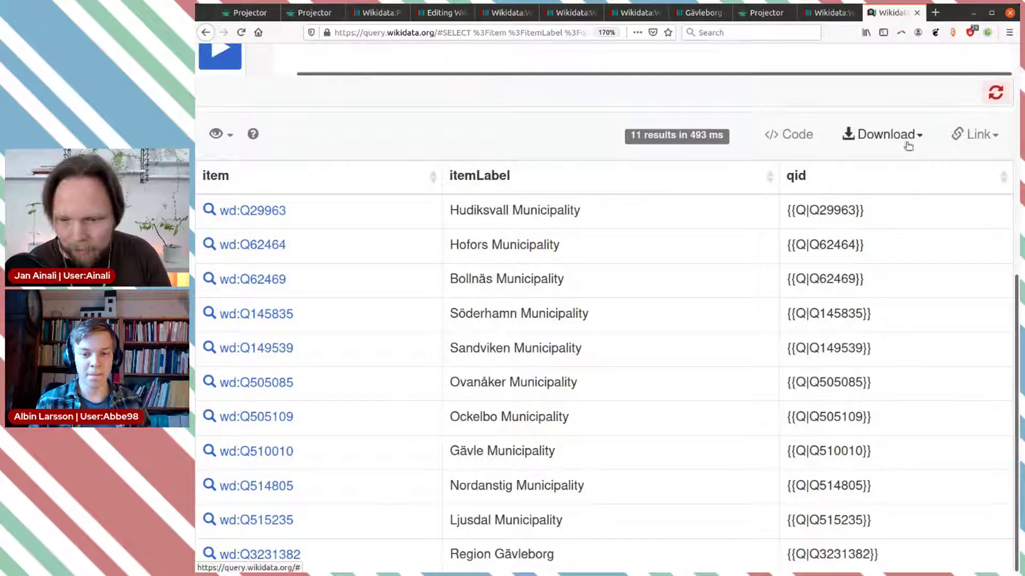
Step: Remove ?item and ?itemLabel from the SELECT clause, keeping only ?qid, and run the query
{"action": "scroll", "coordinate": [776, 263], "scroll_direction": "up", "scroll_amount": 8}
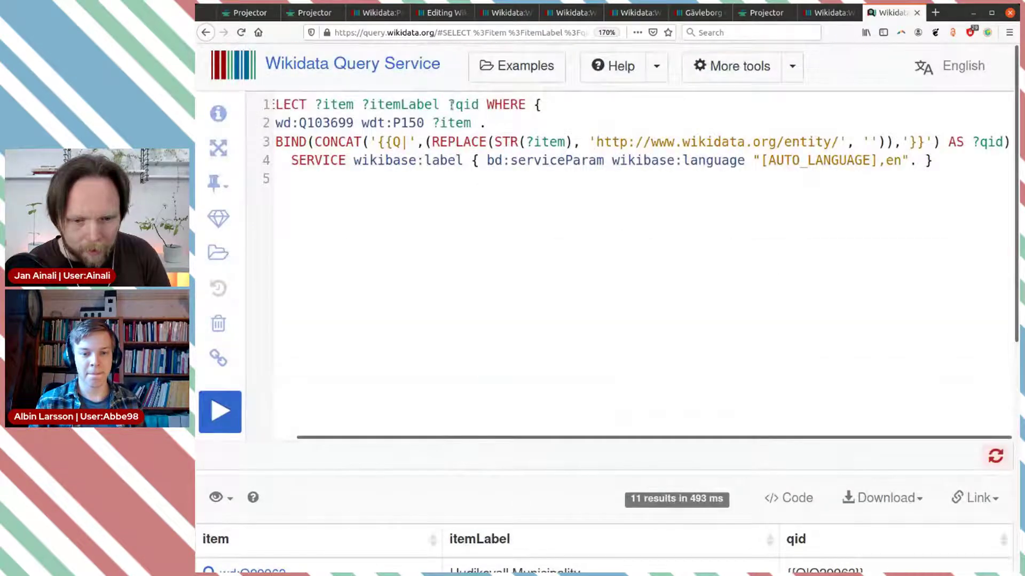
{"action": "left_click_drag", "start_coordinate": [445, 104], "coordinate": [323, 104]}
{"action": "key", "text": "BackSpace"}
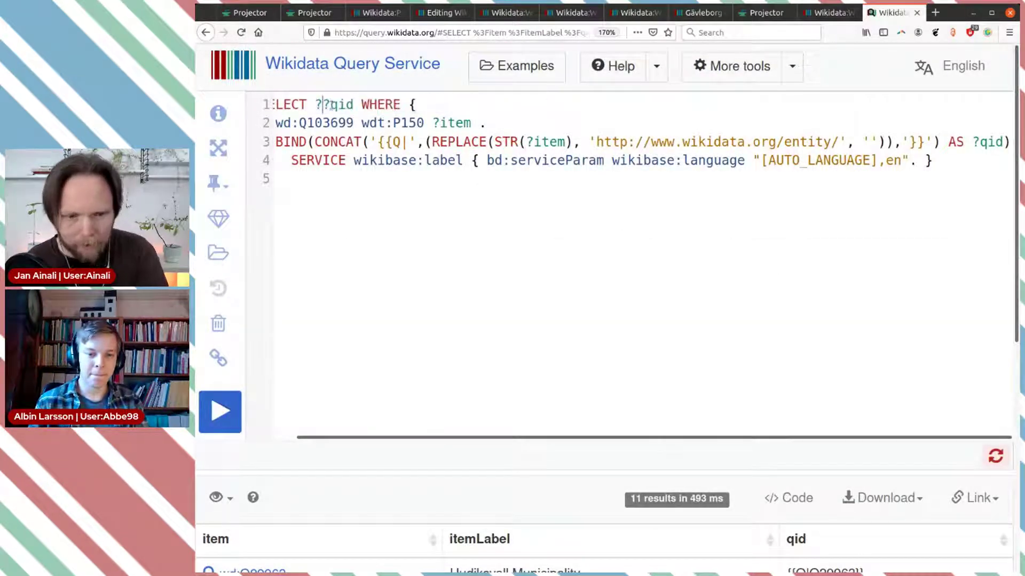
{"action": "left_click", "coordinate": [238, 405]}
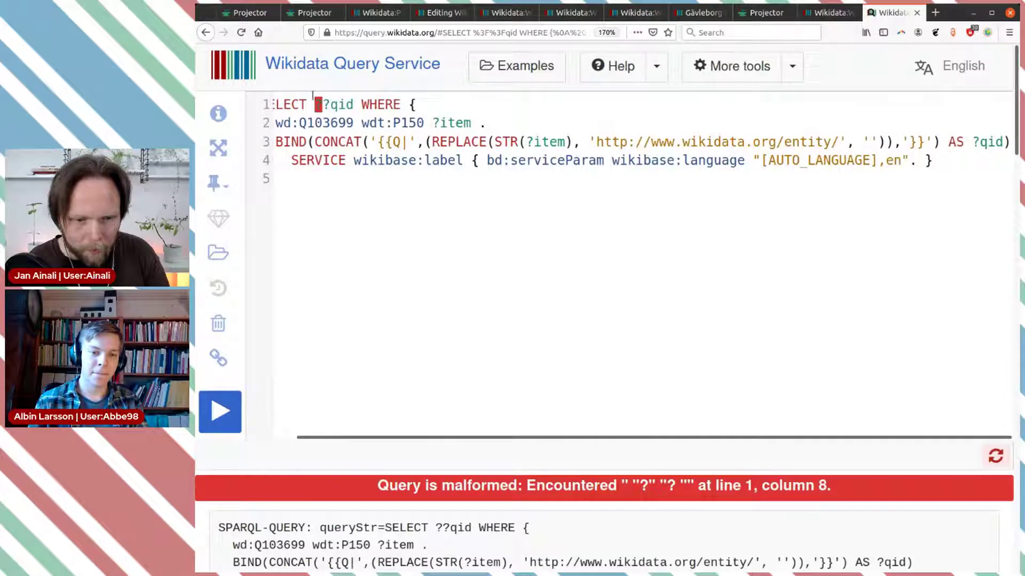
{"action": "key", "text": "BackSpace"}
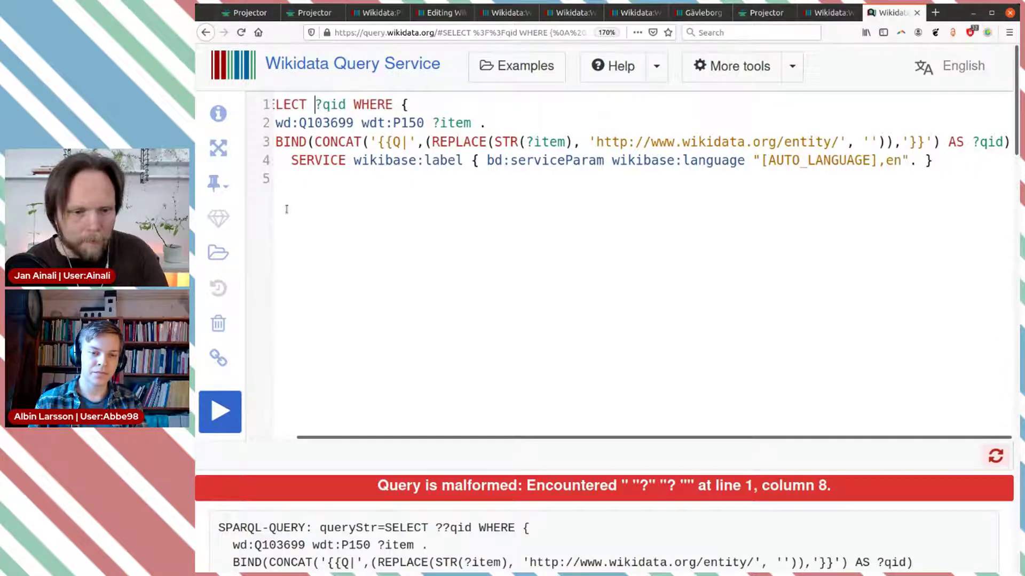
{"action": "left_click", "coordinate": [220, 411]}
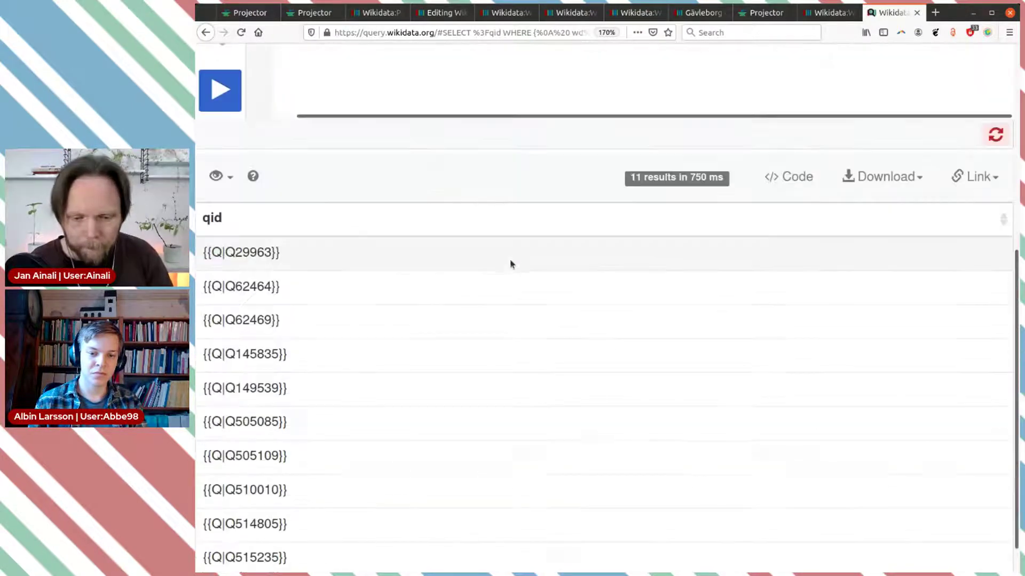
Step: Put a colon before {{Q| in the first CONCAT argument and run the query again
{"action": "scroll", "coordinate": [342, 228], "scroll_direction": "up", "scroll_amount": 5}
{"action": "scroll", "coordinate": [350, 227], "scroll_direction": "up", "scroll_amount": 2}
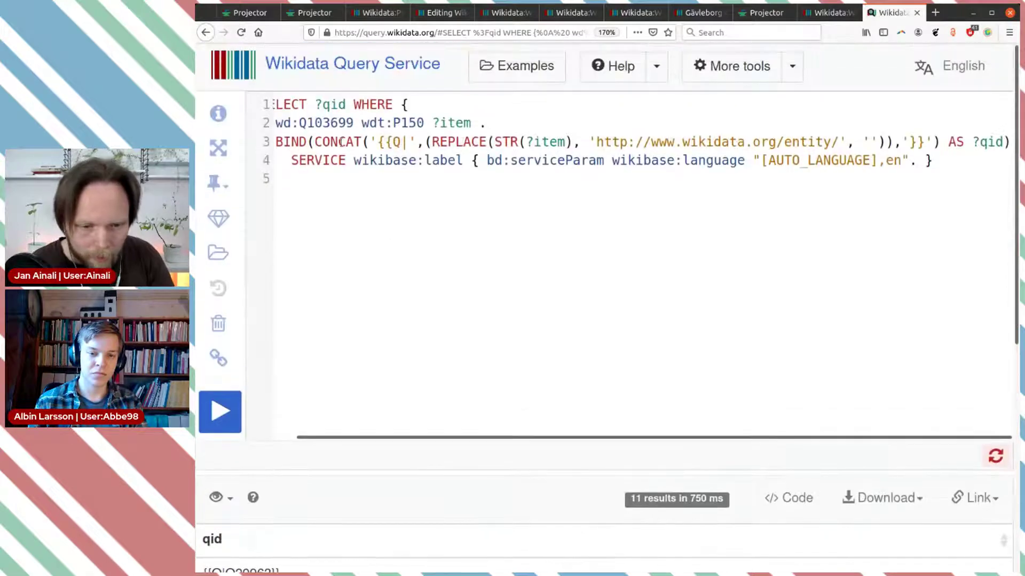
{"action": "left_click", "coordinate": [379, 142]}
{"action": "type", "text": "*"}
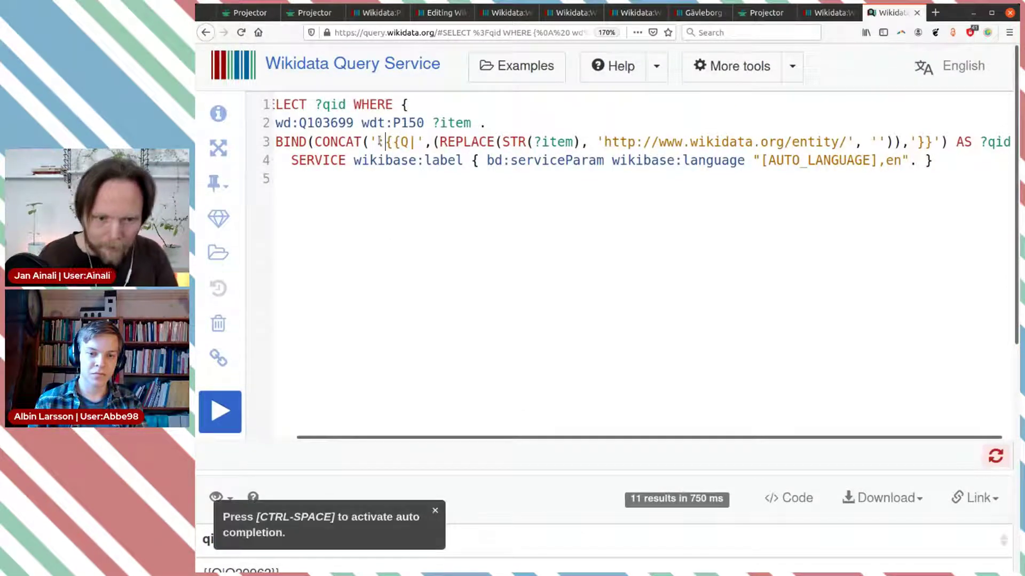
{"action": "left_click", "coordinate": [221, 410]}
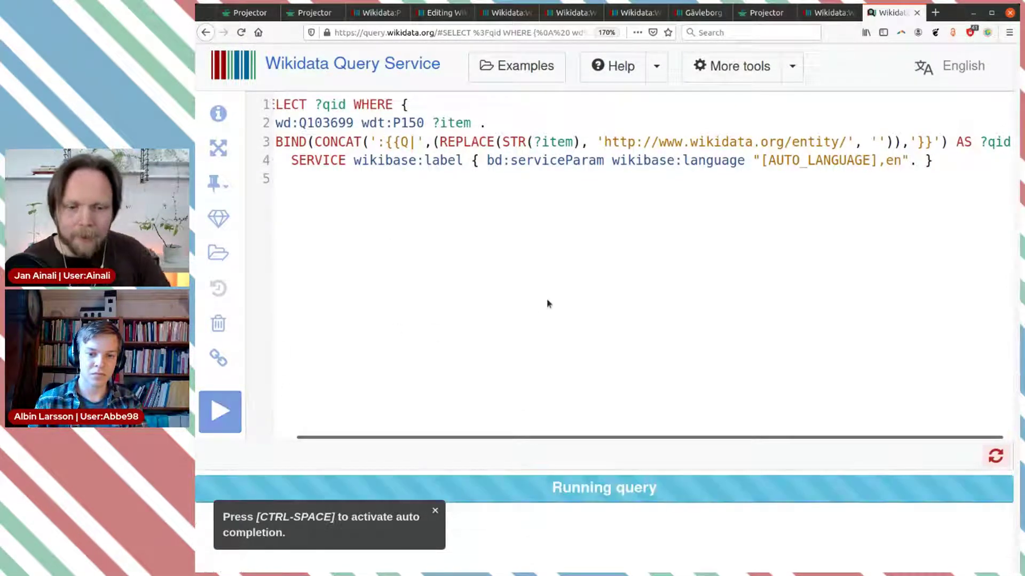
{"action": "scroll", "coordinate": [549, 183], "scroll_direction": "down", "scroll_amount": 6}
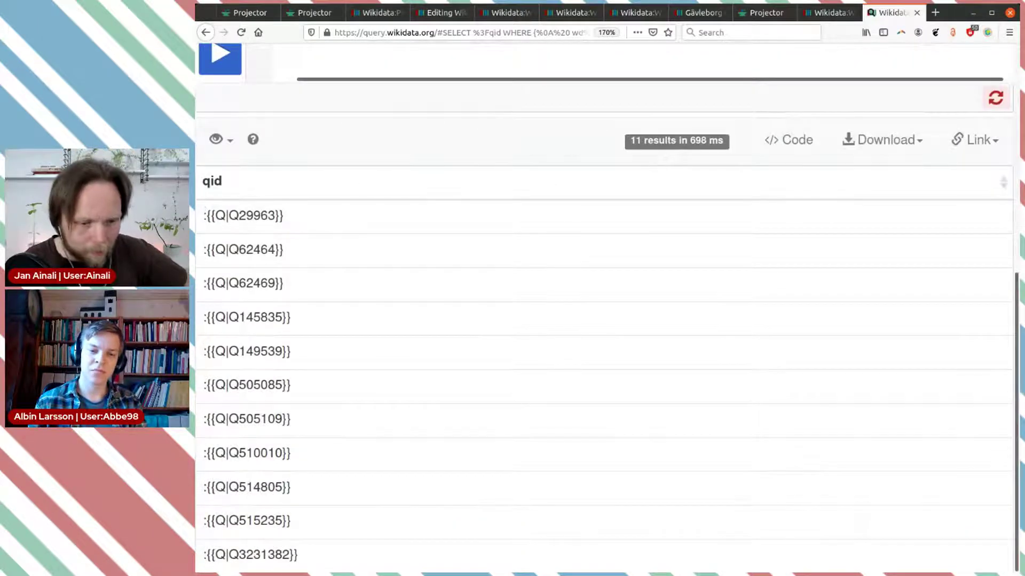
Step: Copy all qid results and paste them below the {{Q|Q103699}} line in the source of WikiProject X-län/projector.config
{"action": "left_click_drag", "start_coordinate": [204, 216], "coordinate": [321, 561]}
{"action": "key", "text": "ctrl+c"}
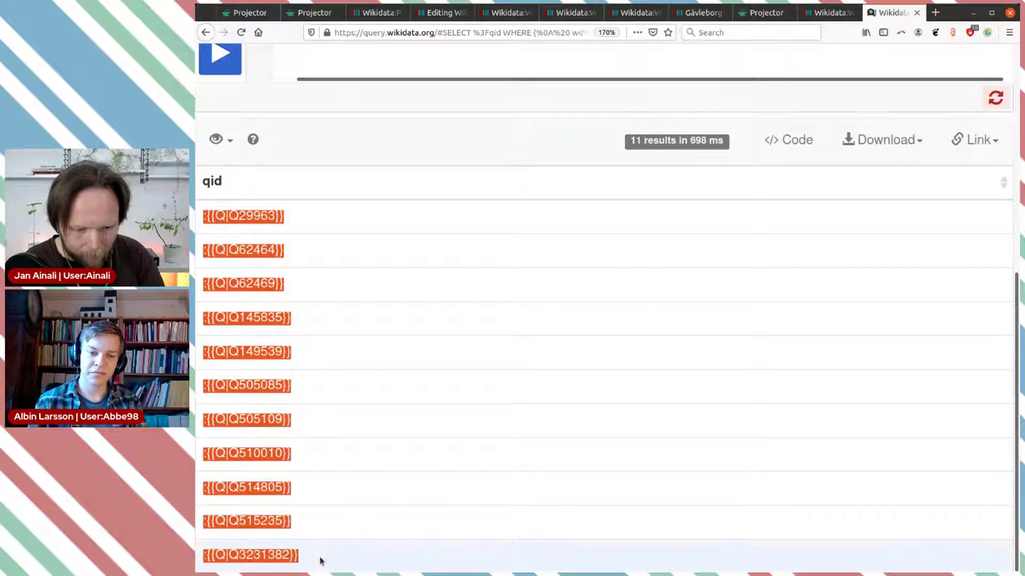
{"action": "left_click", "coordinate": [699, 12]}
{"action": "left_click", "coordinate": [635, 12]}
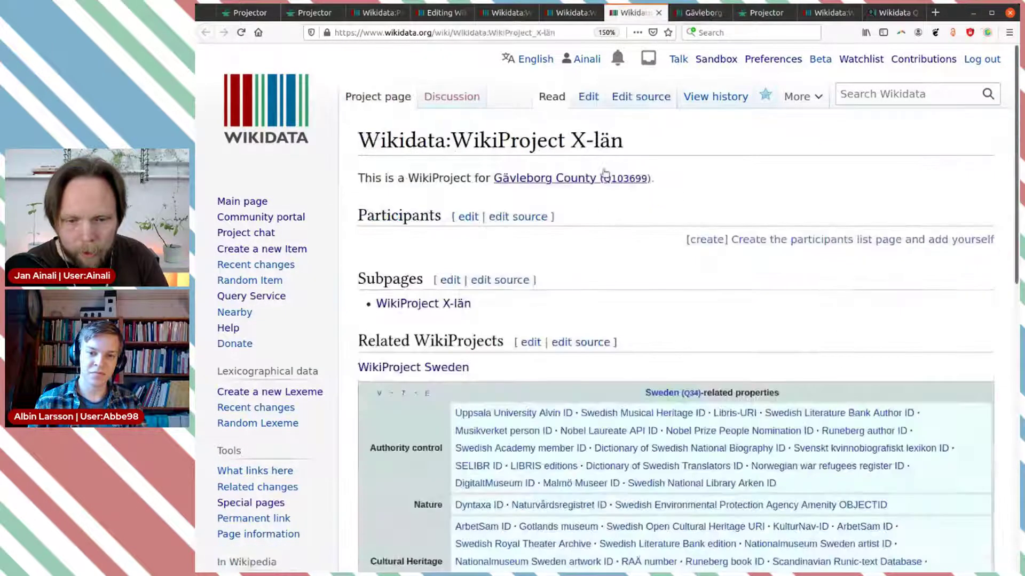
{"action": "left_click", "coordinate": [824, 12]}
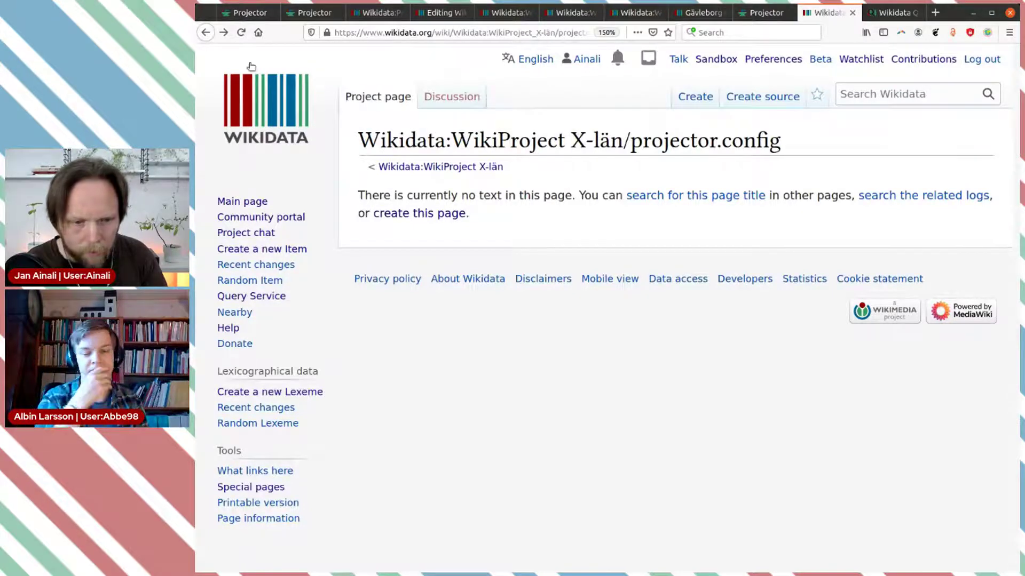
{"action": "left_click", "coordinate": [241, 34]}
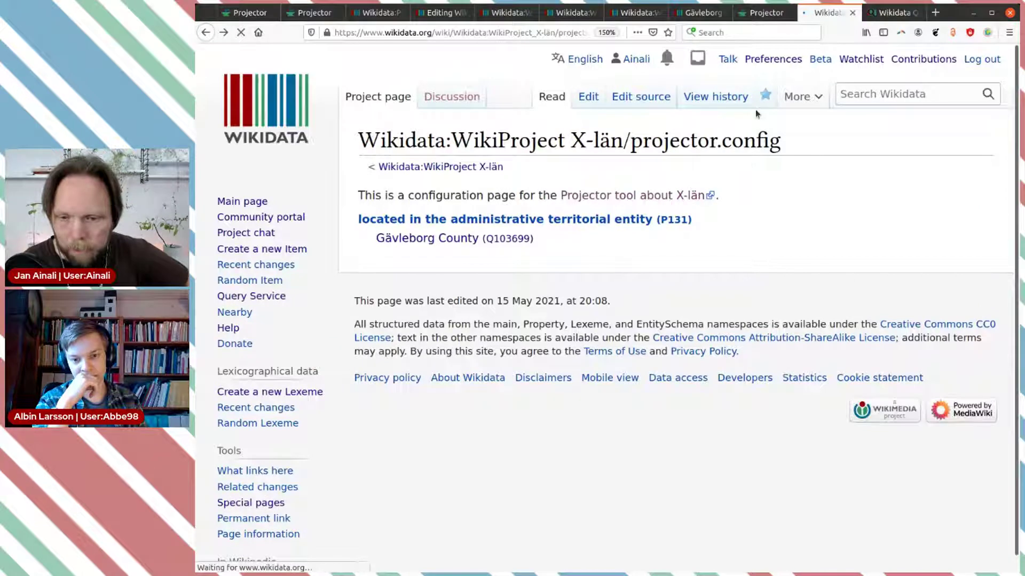
{"action": "left_click", "coordinate": [648, 98]}
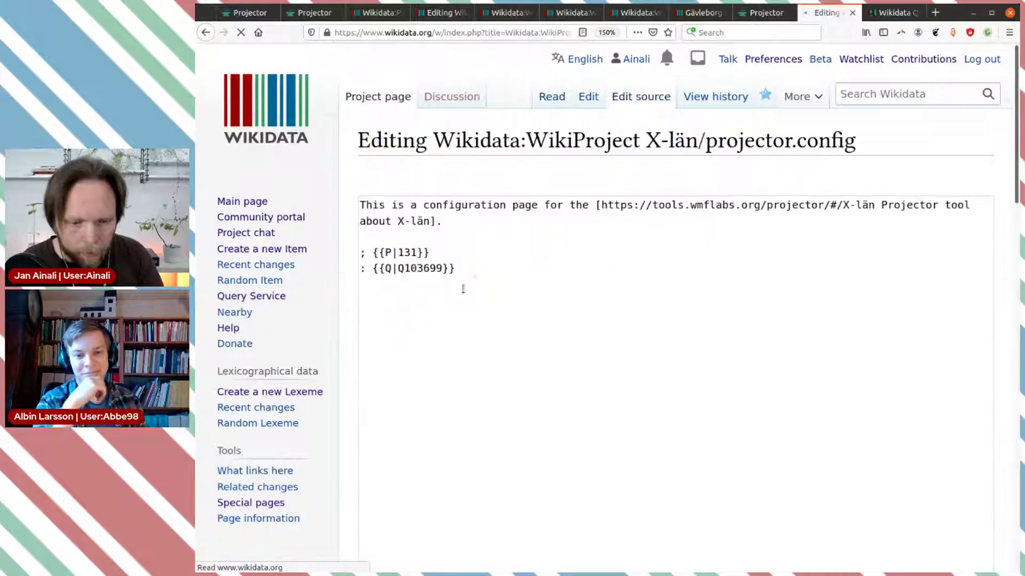
{"action": "left_click", "coordinate": [479, 287]}
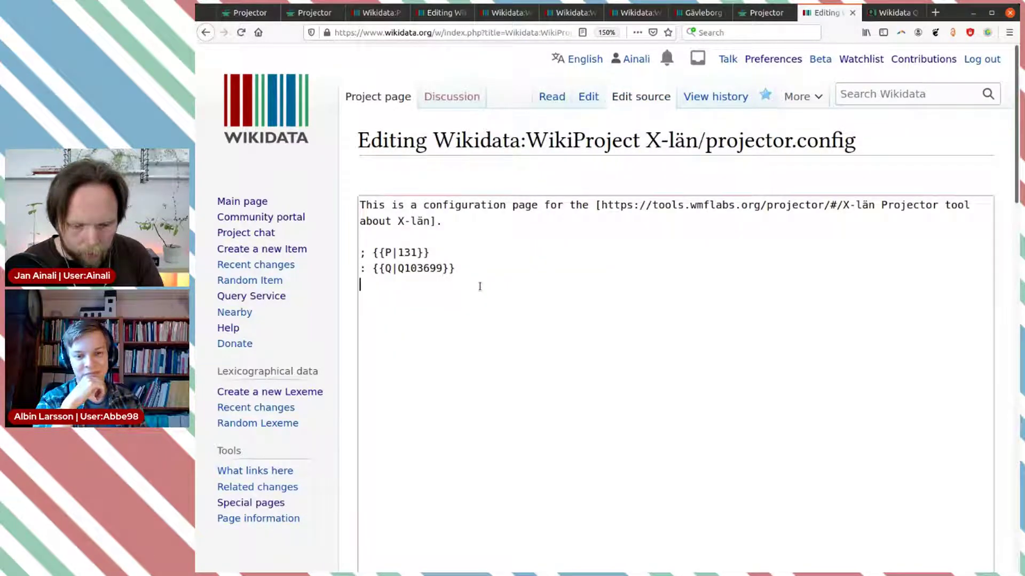
{"action": "key", "text": "ctrl+v"}
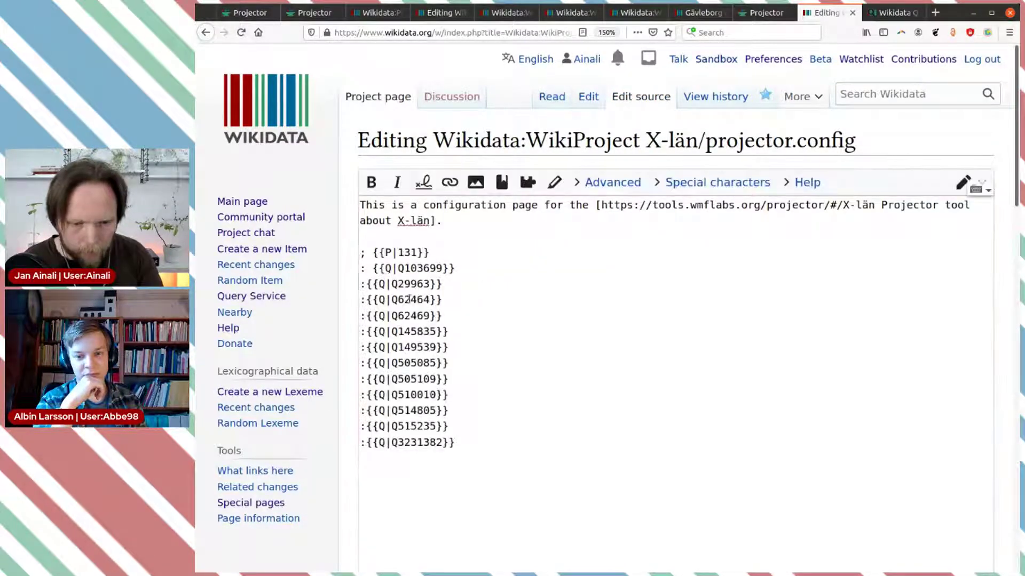
Step: Insert a space after the leading colon of every pasted {{Q|...}} line in the configuration source
{"action": "left_click", "coordinate": [366, 284]}
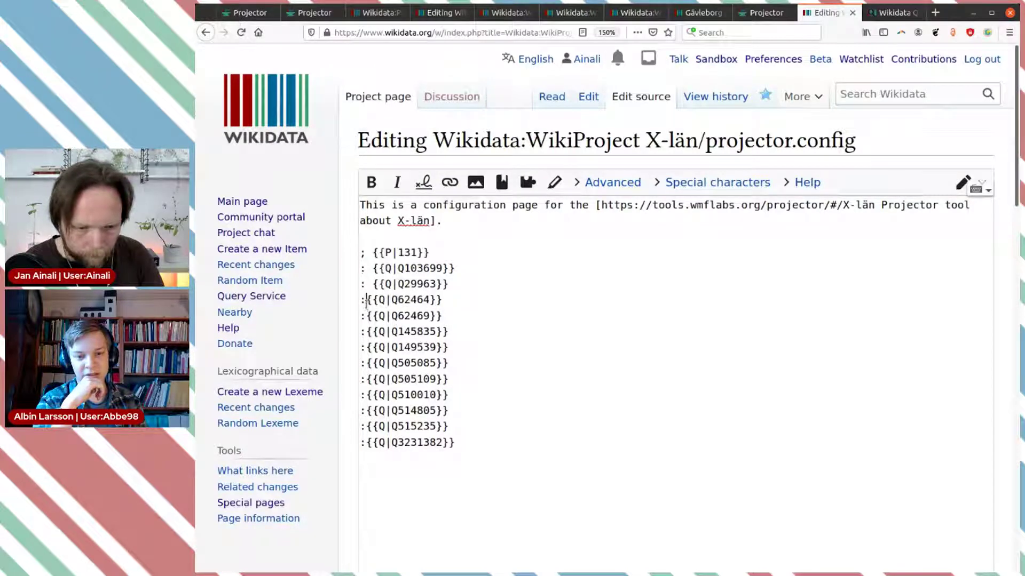
{"action": "left_click", "coordinate": [366, 315]}
{"action": "left_click", "coordinate": [366, 331]}
{"action": "left_click", "coordinate": [366, 347]}
{"action": "left_click", "coordinate": [366, 363]}
{"action": "left_click", "coordinate": [366, 379]}
{"action": "left_click", "coordinate": [366, 394]}
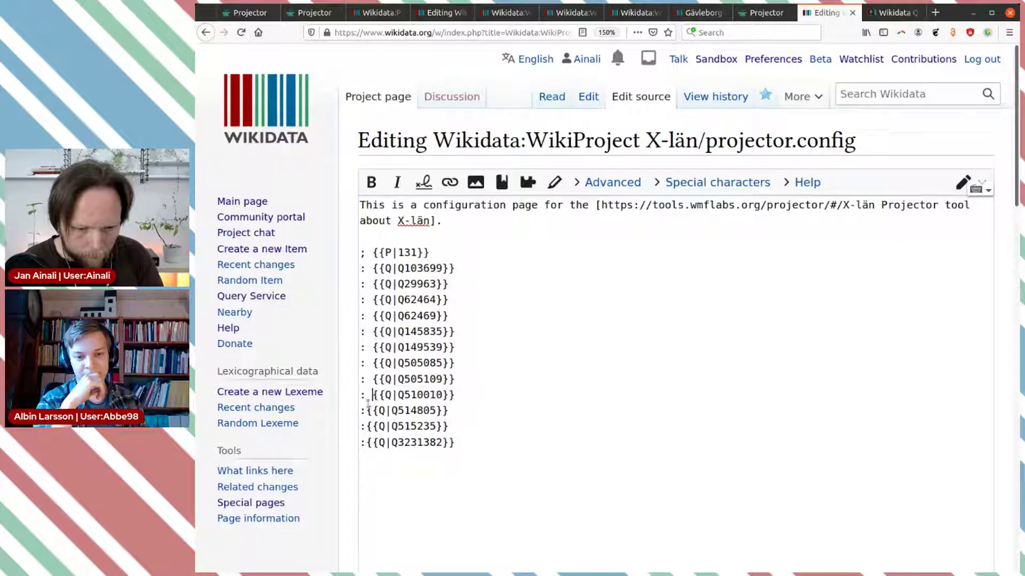
{"action": "left_click", "coordinate": [366, 411]}
{"action": "left_click", "coordinate": [366, 426]}
{"action": "left_click", "coordinate": [366, 442]}
Step: Switch to the WikiProject X-län page in Projector and examine the map markers around Gävleborg County up close
{"action": "left_click", "coordinate": [749, 12]}
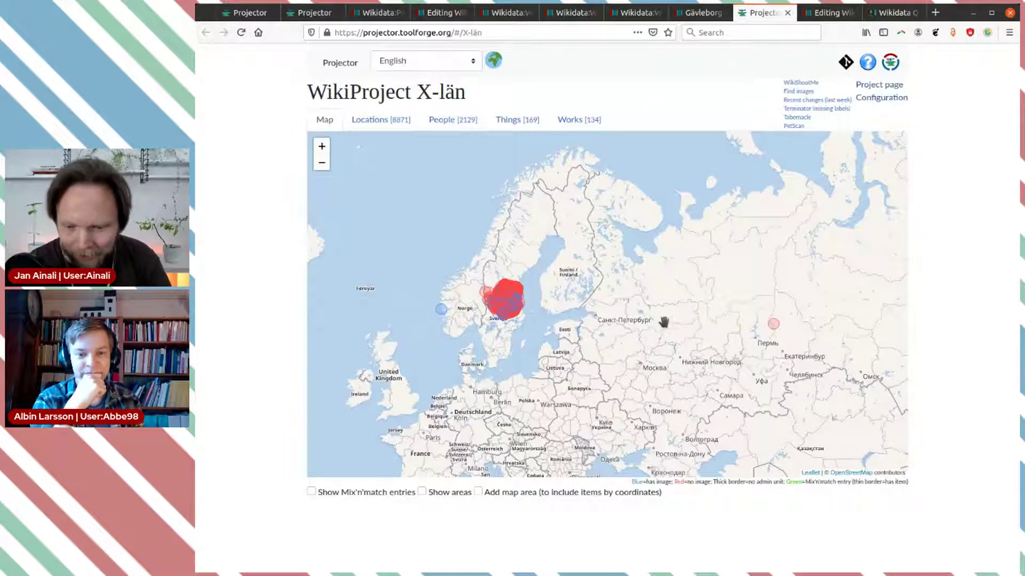
{"action": "scroll", "coordinate": [507, 302], "scroll_direction": "up", "scroll_amount": 2}
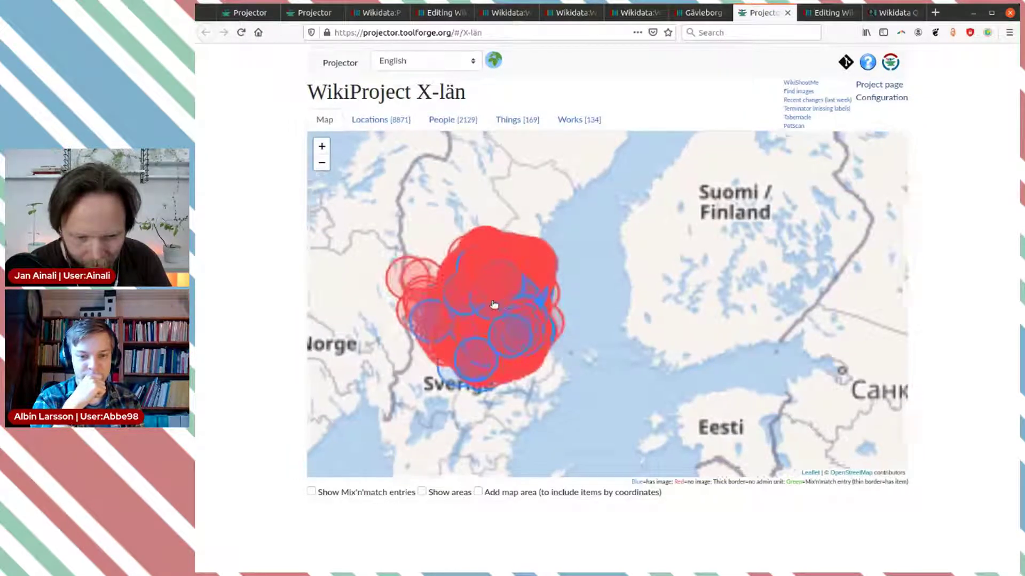
{"action": "scroll", "coordinate": [494, 304], "scroll_direction": "up", "scroll_amount": 1}
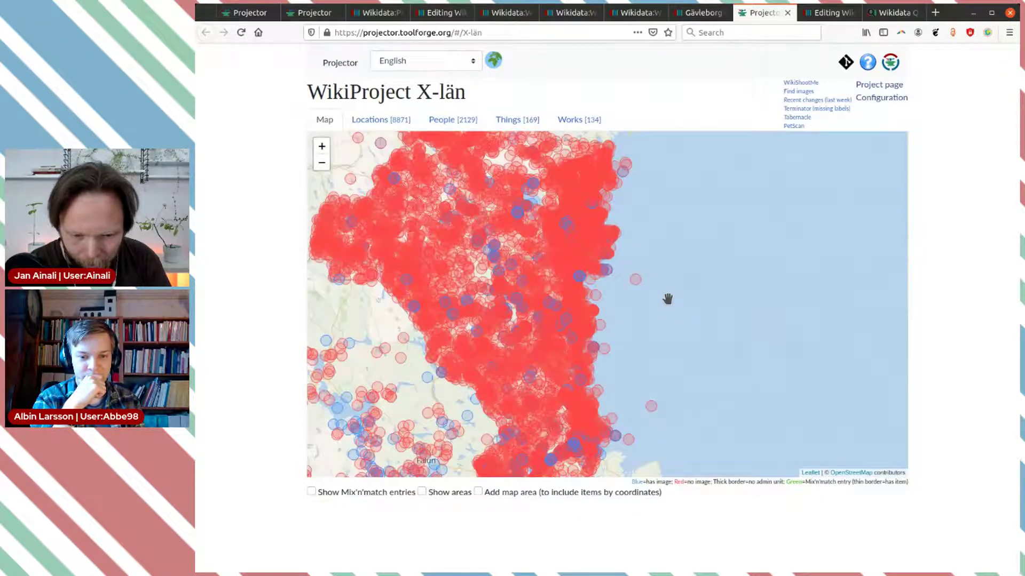
Step: Examine how the map markers spread over Gävleborg County and the neighbouring area, including the coast
{"action": "scroll", "coordinate": [667, 299], "scroll_direction": "down", "scroll_amount": 1}
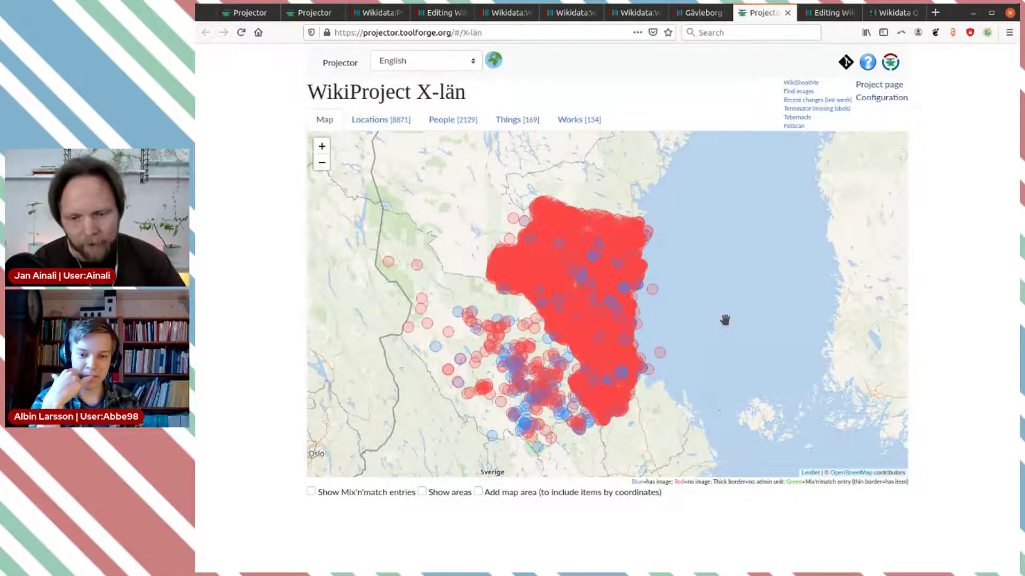
{"action": "scroll", "coordinate": [629, 285], "scroll_direction": "up", "scroll_amount": 1}
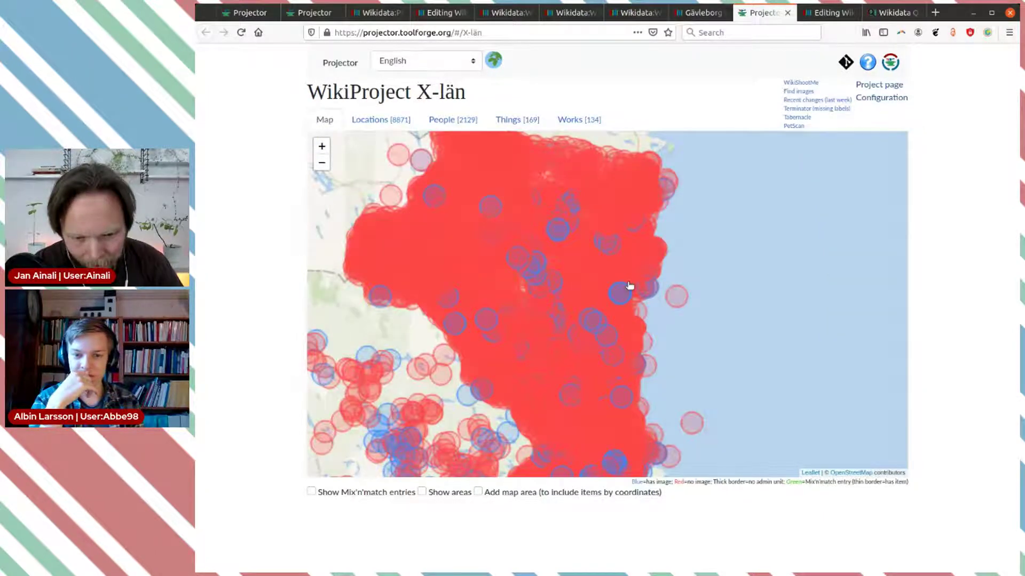
{"action": "scroll", "coordinate": [630, 286], "scroll_direction": "up", "scroll_amount": 1}
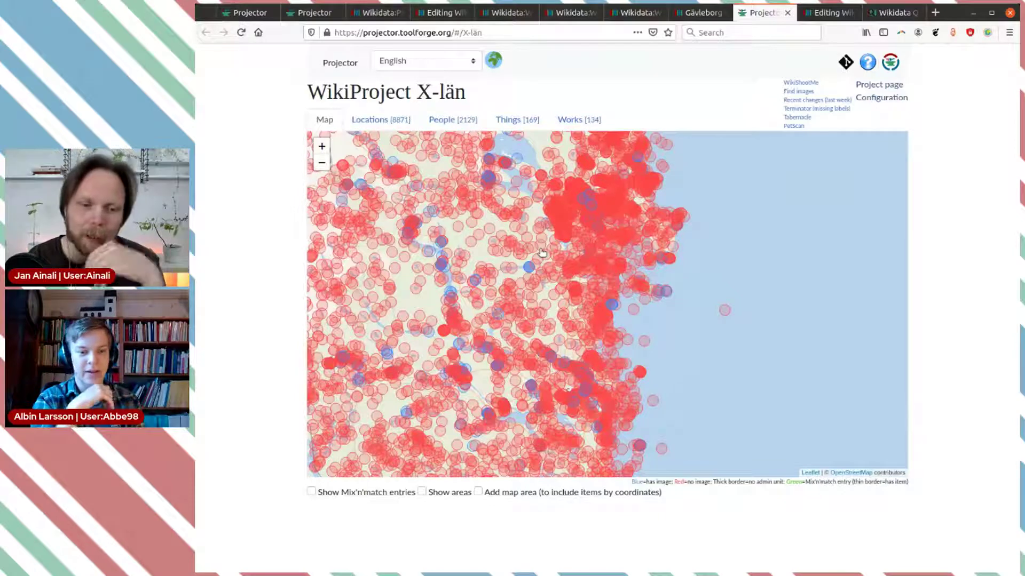
Step: Preview the subdivision list in the source of WikiProject X-län/projector.config and publish the changes with an empty summary
{"action": "left_click", "coordinate": [828, 12]}
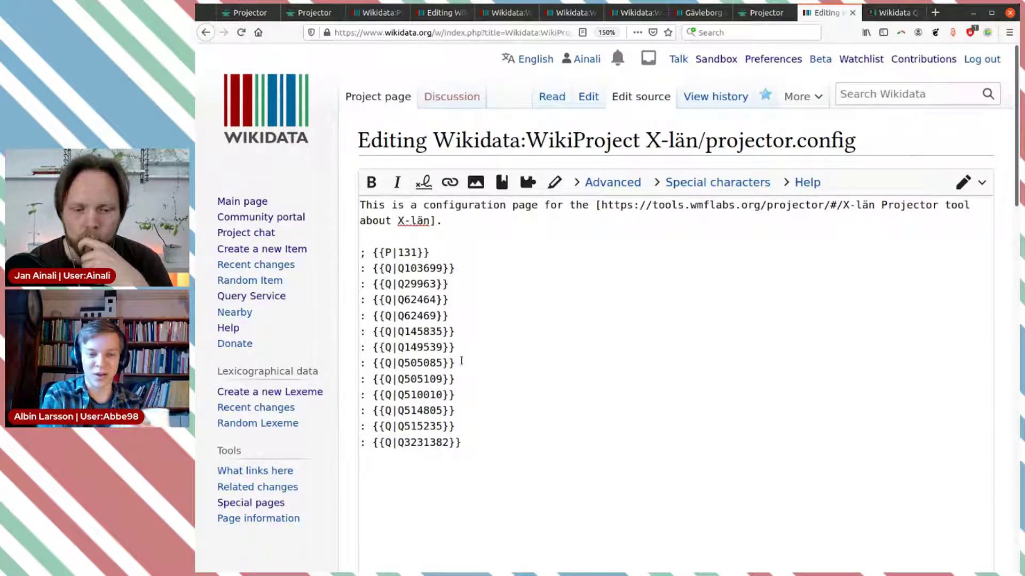
{"action": "left_click", "coordinate": [473, 441]}
{"action": "scroll", "coordinate": [337, 286], "scroll_direction": "down", "scroll_amount": 10}
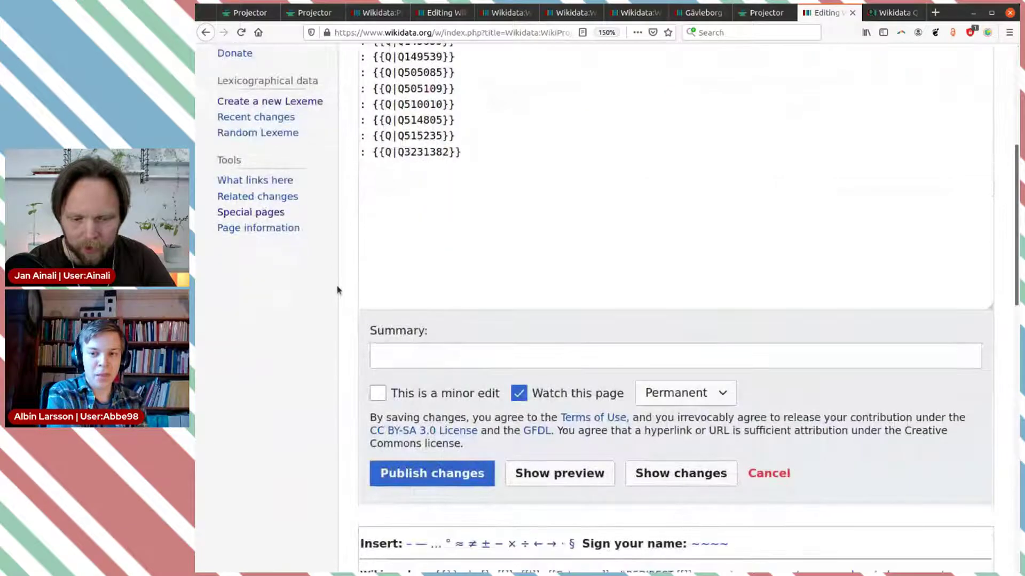
{"action": "left_click", "coordinate": [559, 353]}
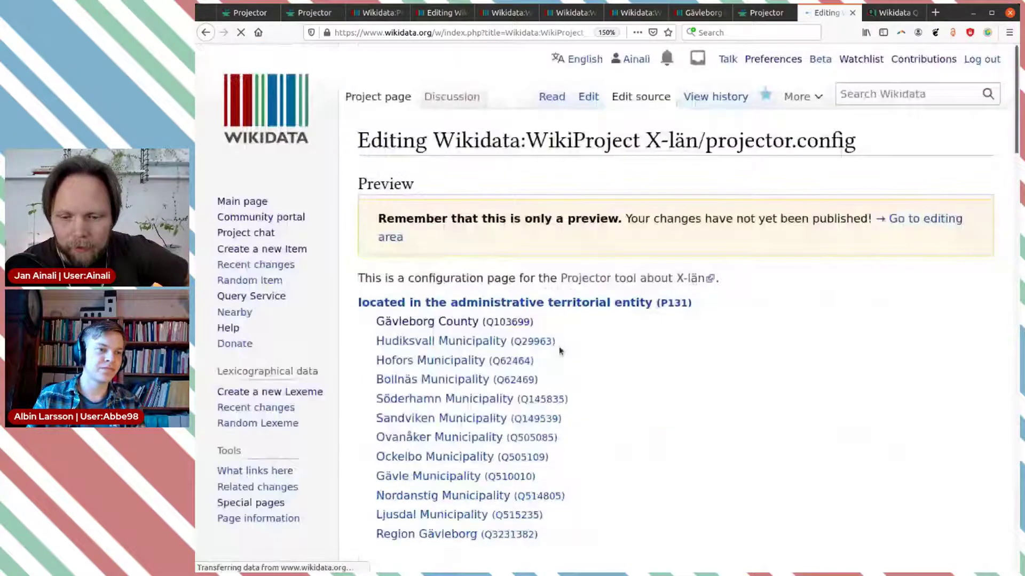
{"action": "scroll", "coordinate": [662, 347], "scroll_direction": "down", "scroll_amount": 8}
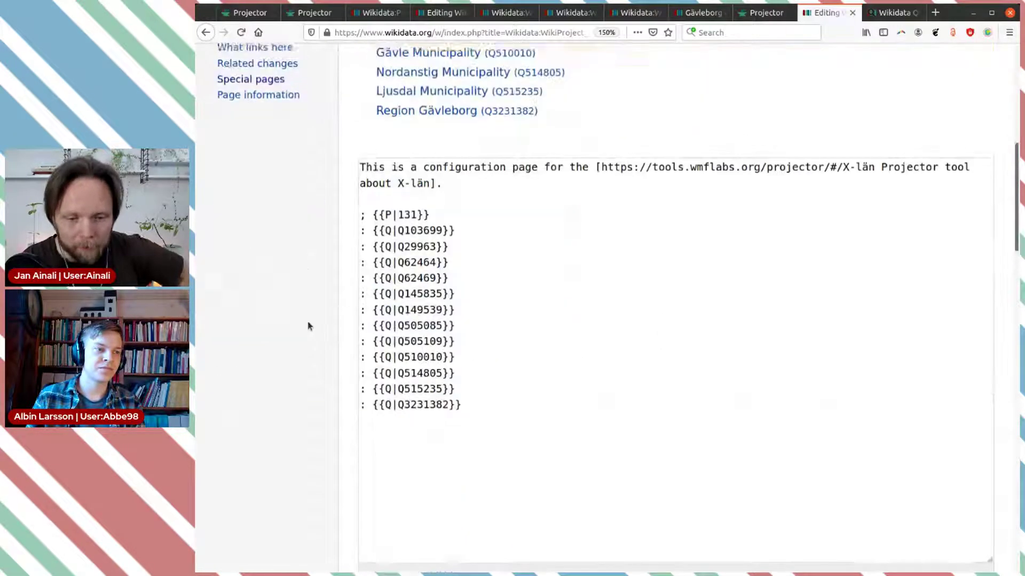
{"action": "scroll", "coordinate": [313, 335], "scroll_direction": "down", "scroll_amount": 5}
{"action": "key", "text": "alt+shift+s"}
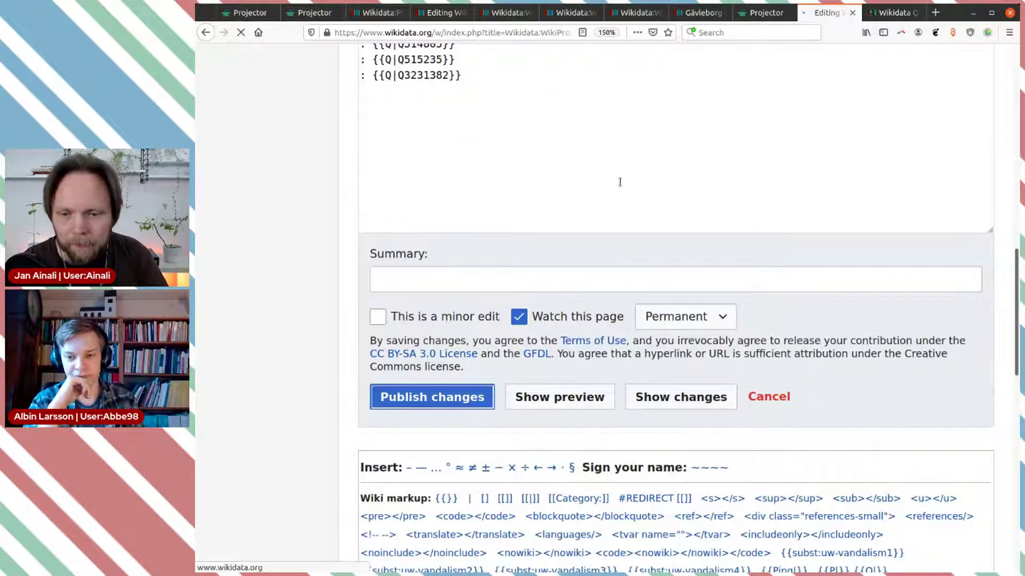
Step: Open the Projector tool link from the saved configuration page in a new tab and return to the already loaded X-län map
{"action": "left_click", "coordinate": [750, 13]}
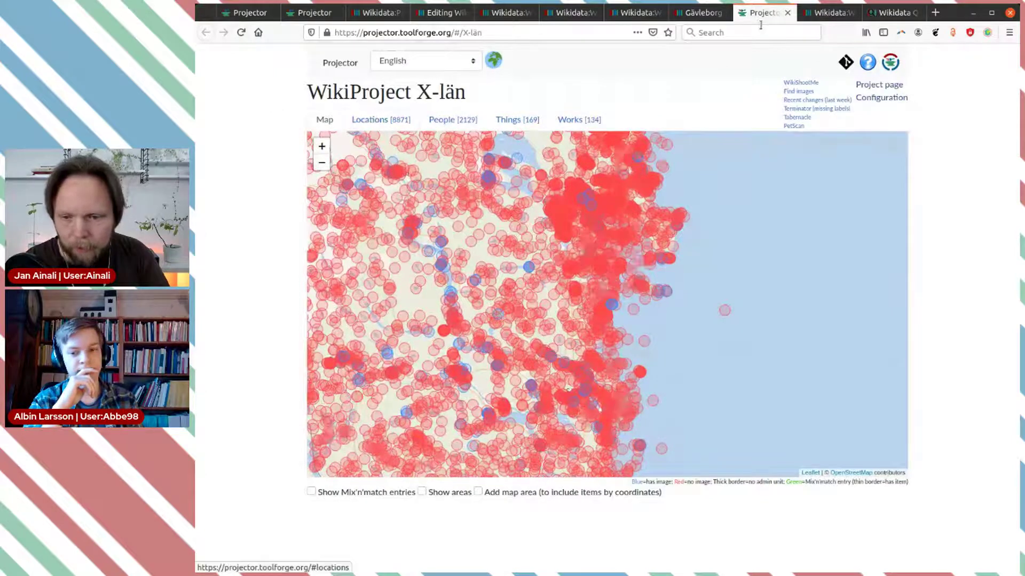
{"action": "left_click", "coordinate": [829, 13]}
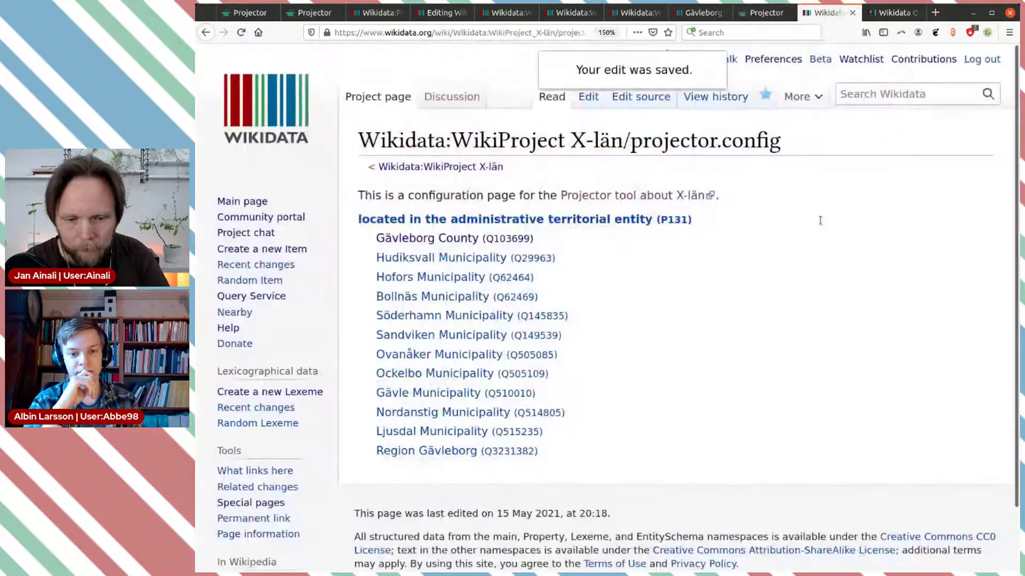
{"action": "left_click", "coordinate": [664, 195]}
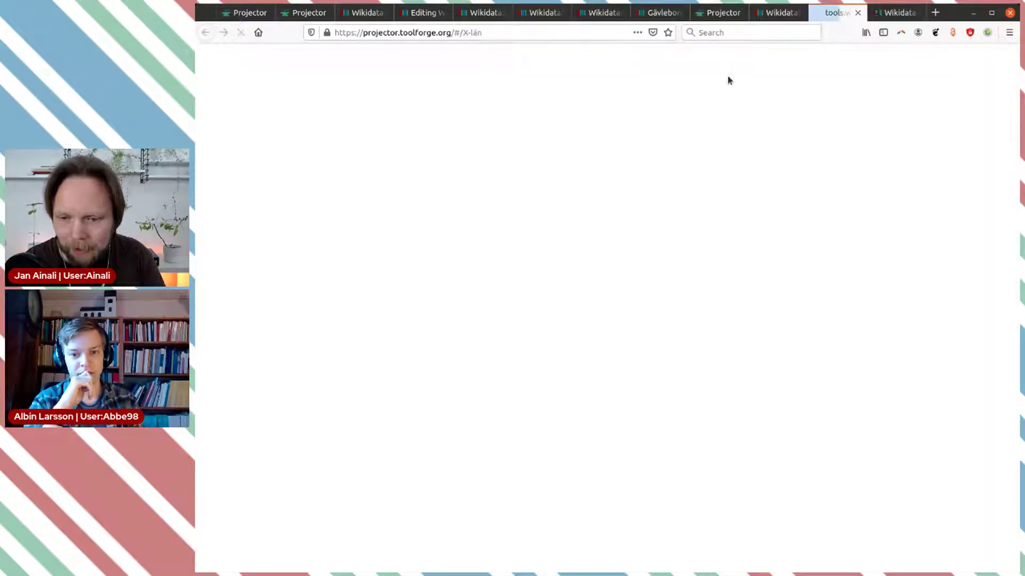
{"action": "left_click", "coordinate": [713, 14]}
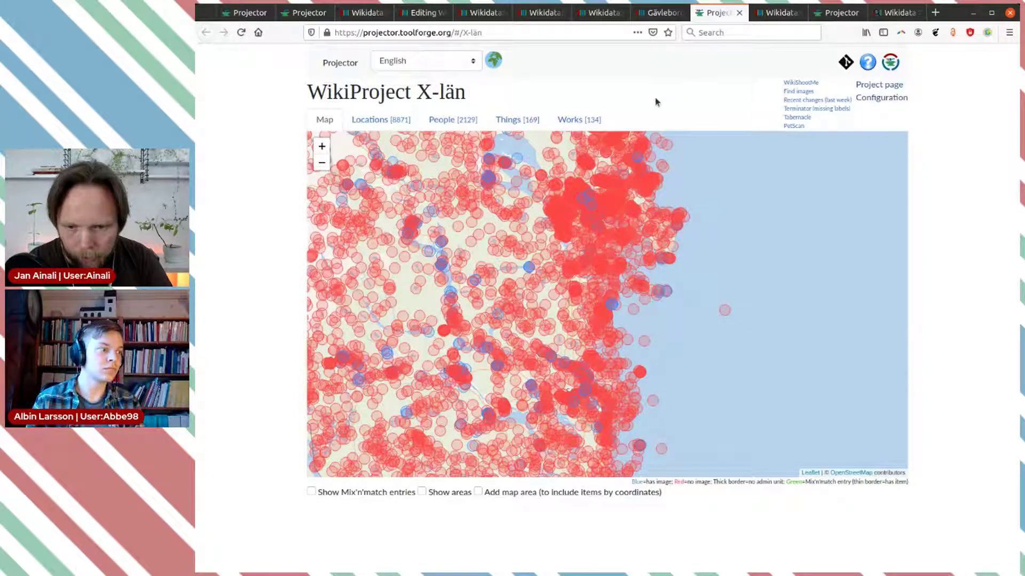
Step: Enlarge the Projector page to 110% and highlight the colour legend below the map to read it
{"action": "key", "text": "ctrl+plus"}
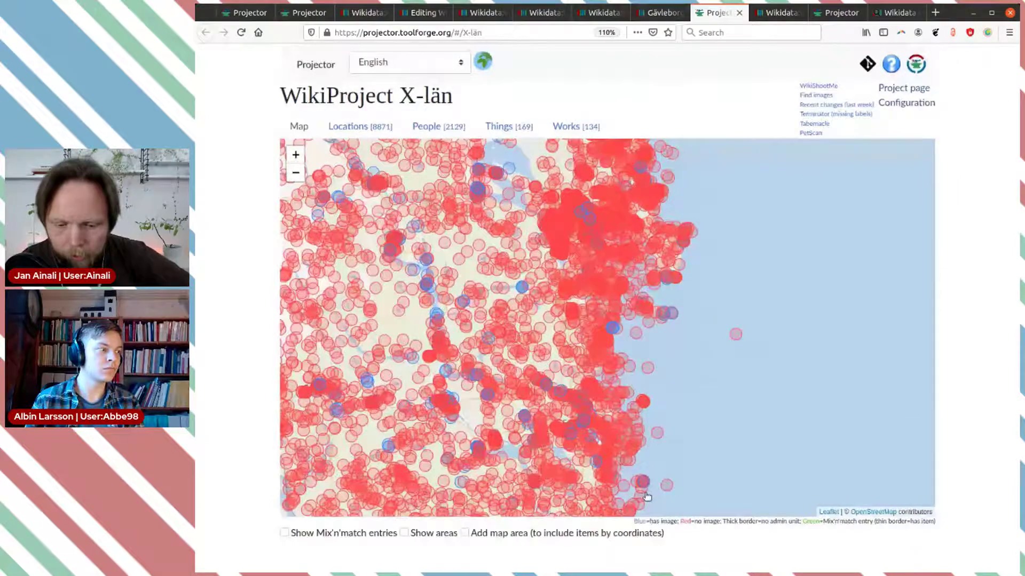
{"action": "left_click_drag", "start_coordinate": [633, 521], "coordinate": [909, 528]}
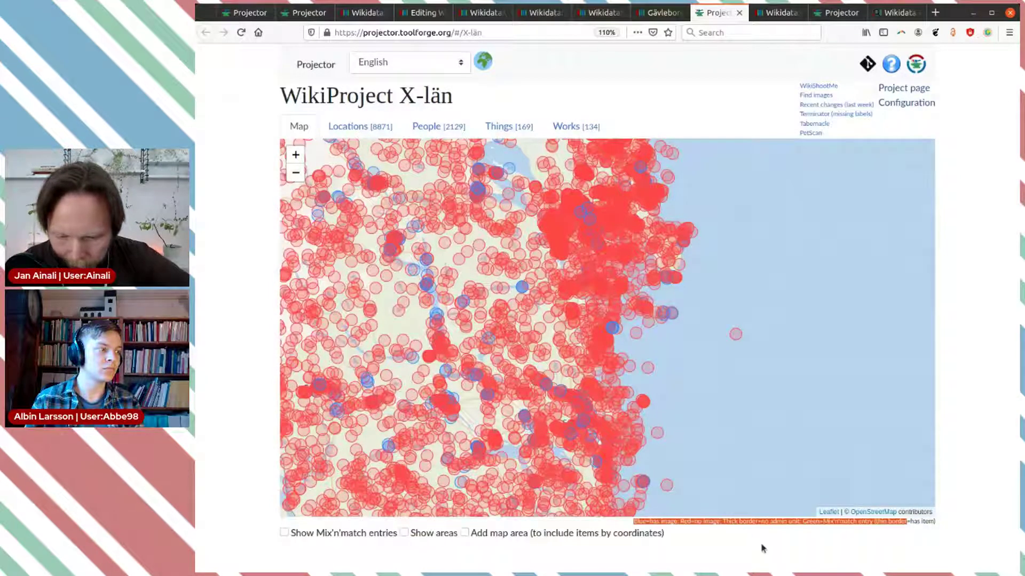
{"action": "left_click", "coordinate": [651, 523]}
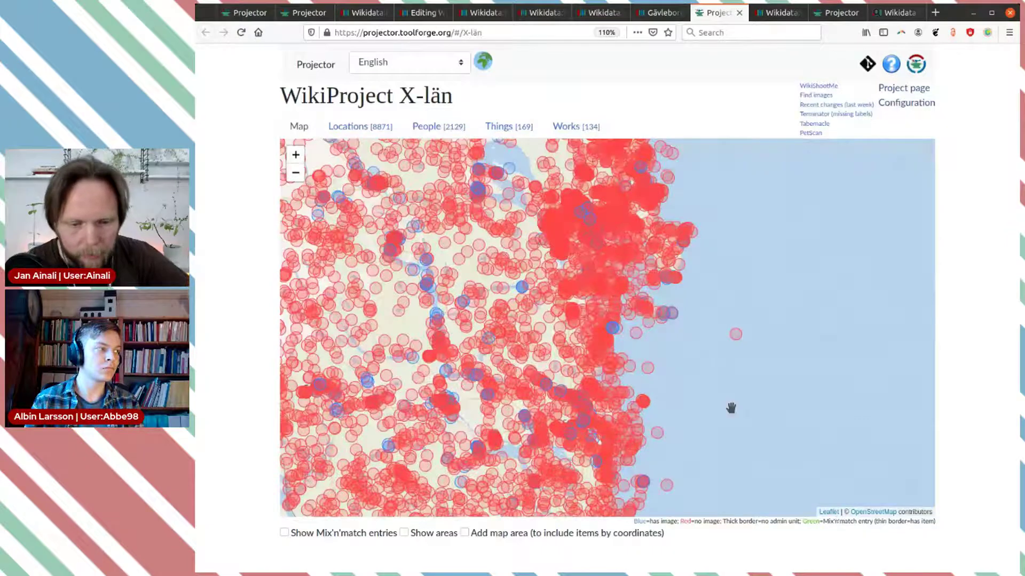
Step: Inspect the item details of several inland red markers, the isolated offshore marker and an inland blue marker
{"action": "left_click", "coordinate": [478, 248]}
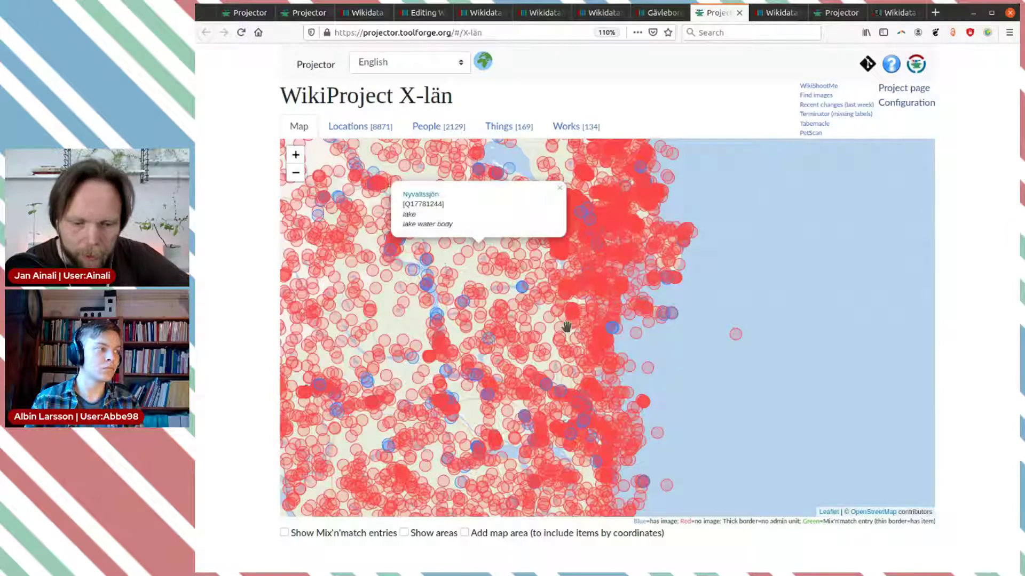
{"action": "left_click", "coordinate": [537, 329]}
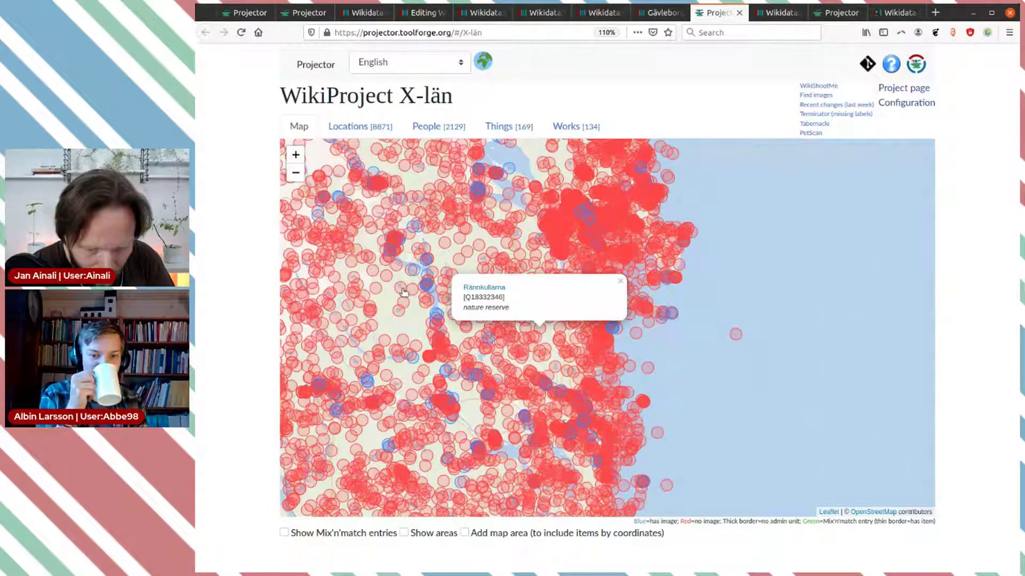
{"action": "left_click", "coordinate": [400, 311]}
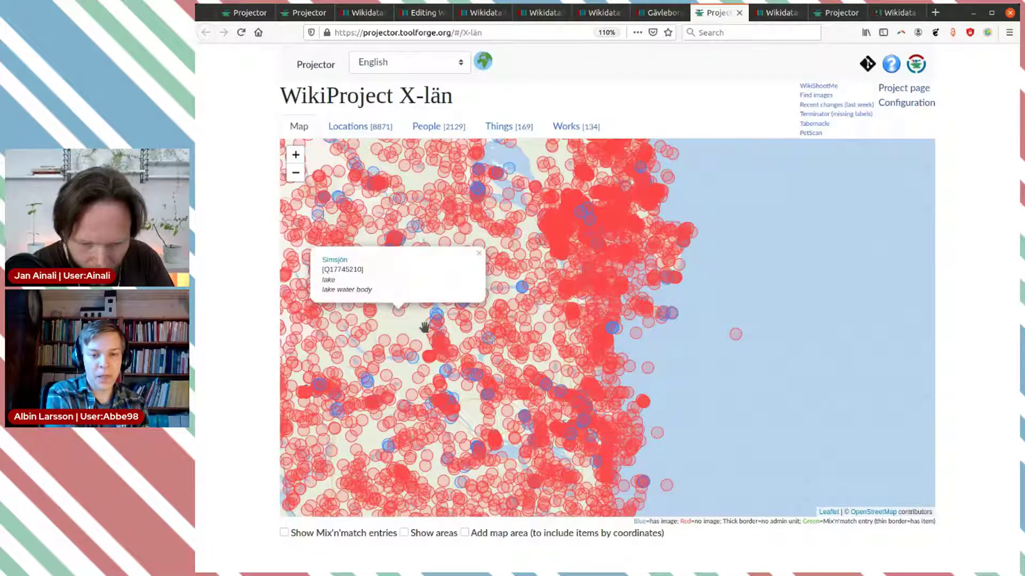
{"action": "left_click", "coordinate": [514, 311]}
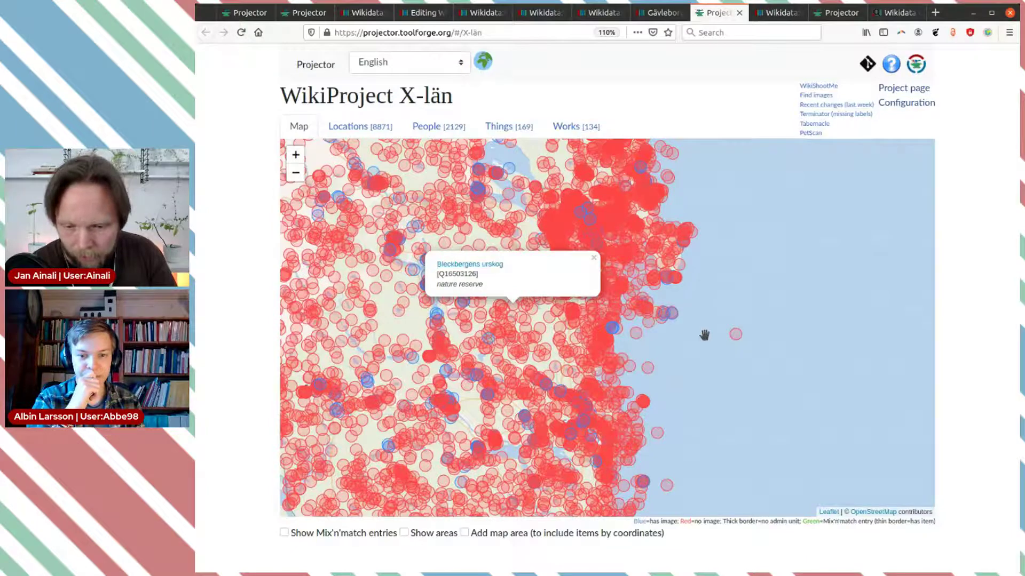
{"action": "left_click", "coordinate": [735, 335]}
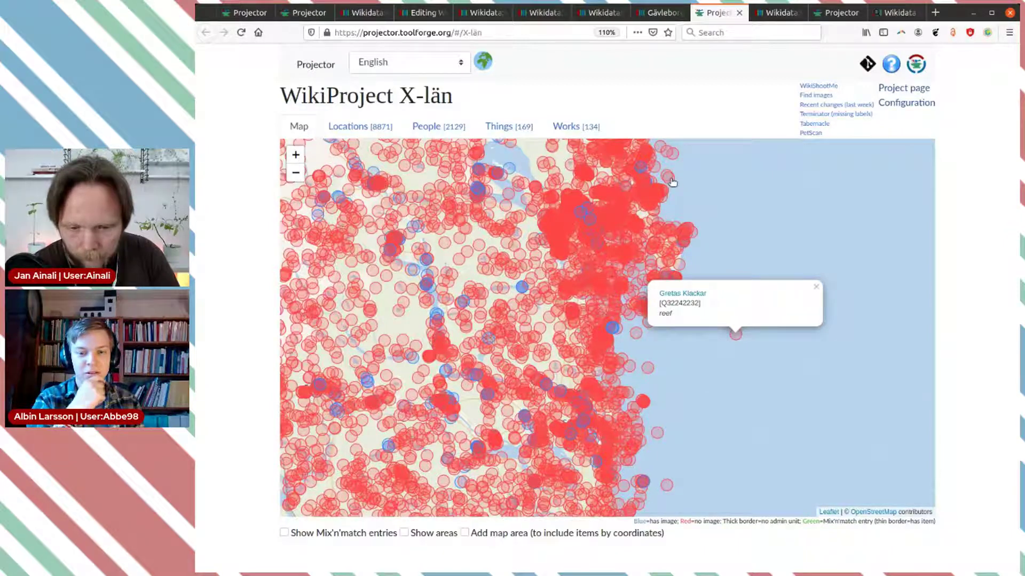
{"action": "left_click", "coordinate": [507, 245]}
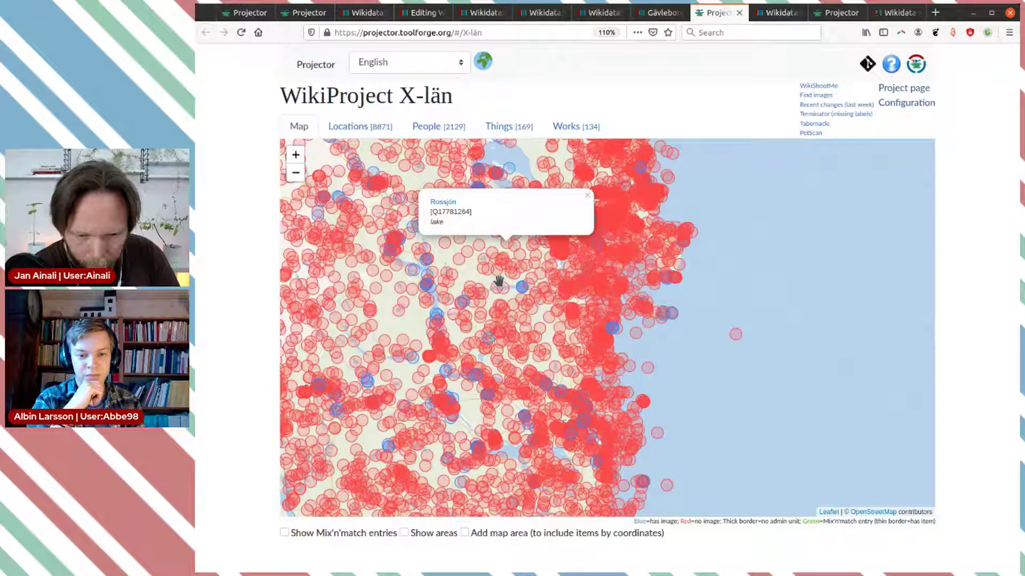
{"action": "left_click", "coordinate": [520, 288]}
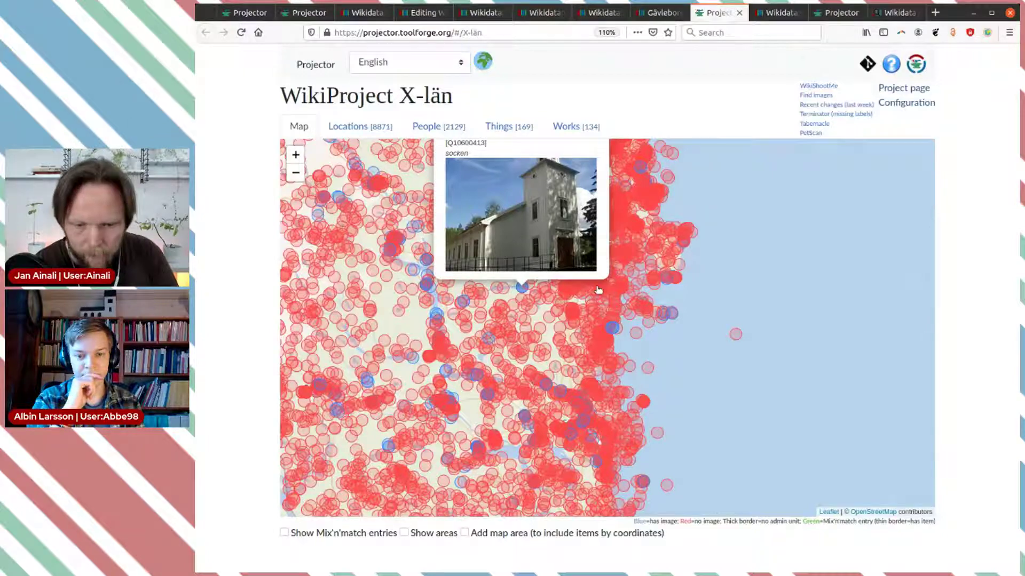
Step: Inspect the items in the area north of Söderhamn, including the lake Storsjön and the nature reserve Grossjöberget, and close the details
{"action": "scroll", "coordinate": [738, 304], "scroll_direction": "up", "scroll_amount": 1}
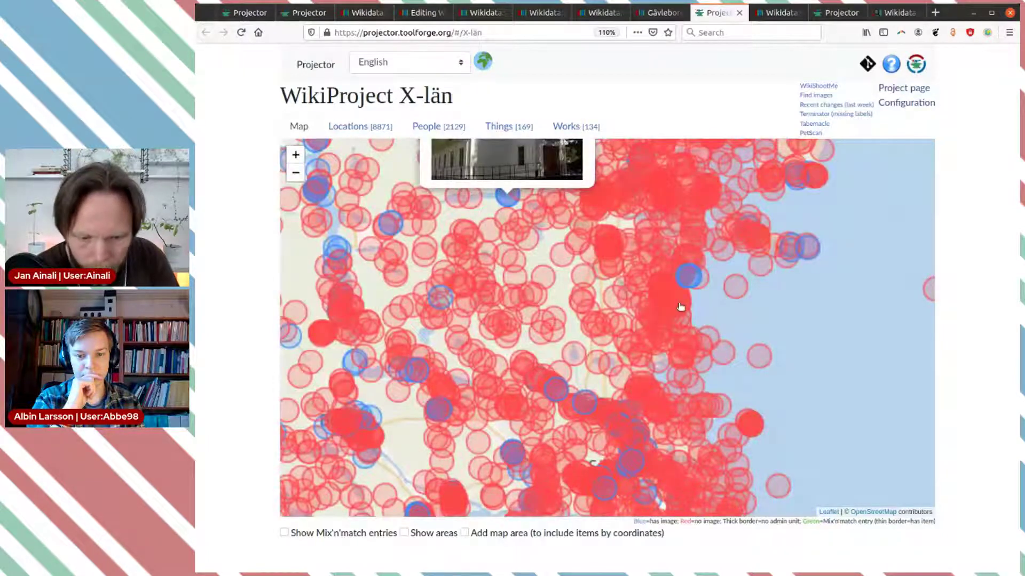
{"action": "scroll", "coordinate": [680, 307], "scroll_direction": "down", "scroll_amount": 1}
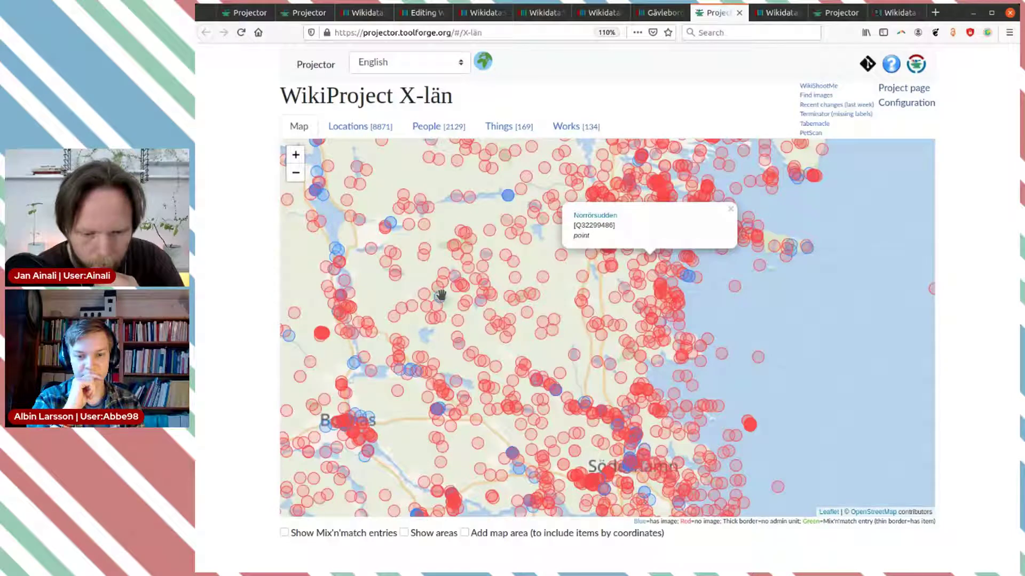
{"action": "scroll", "coordinate": [457, 332], "scroll_direction": "up", "scroll_amount": 1}
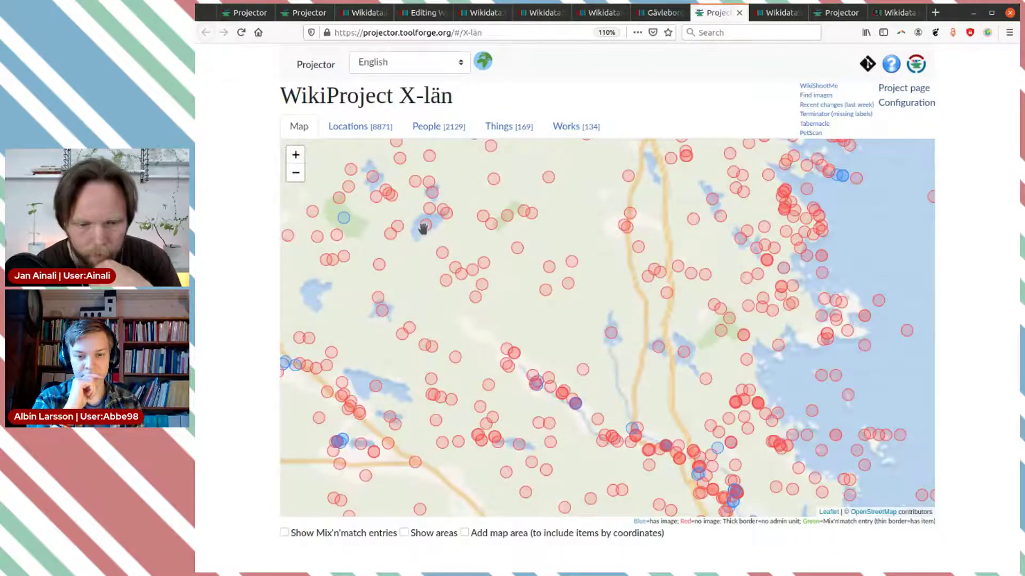
{"action": "left_click", "coordinate": [426, 227]}
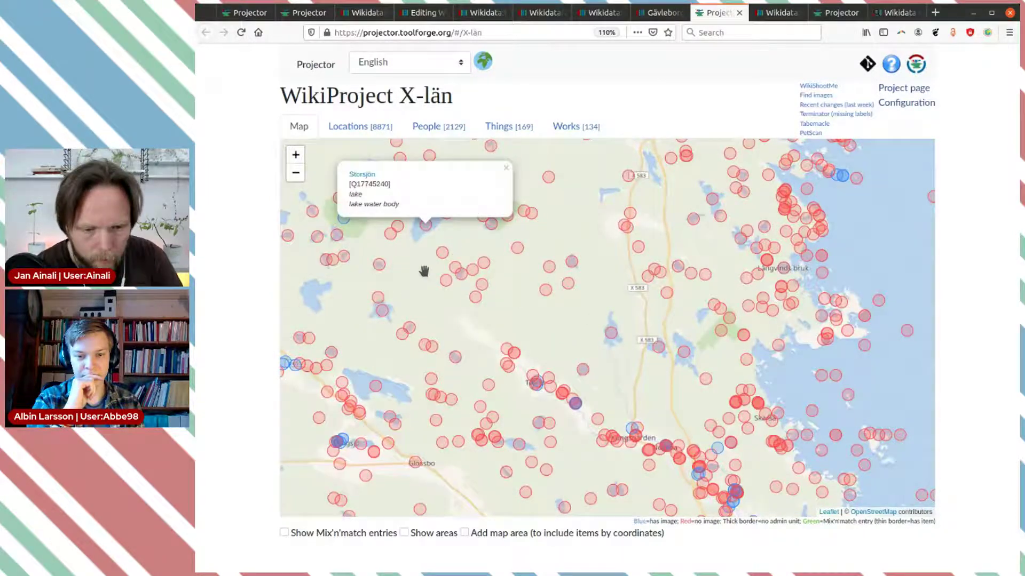
{"action": "left_click", "coordinate": [345, 221]}
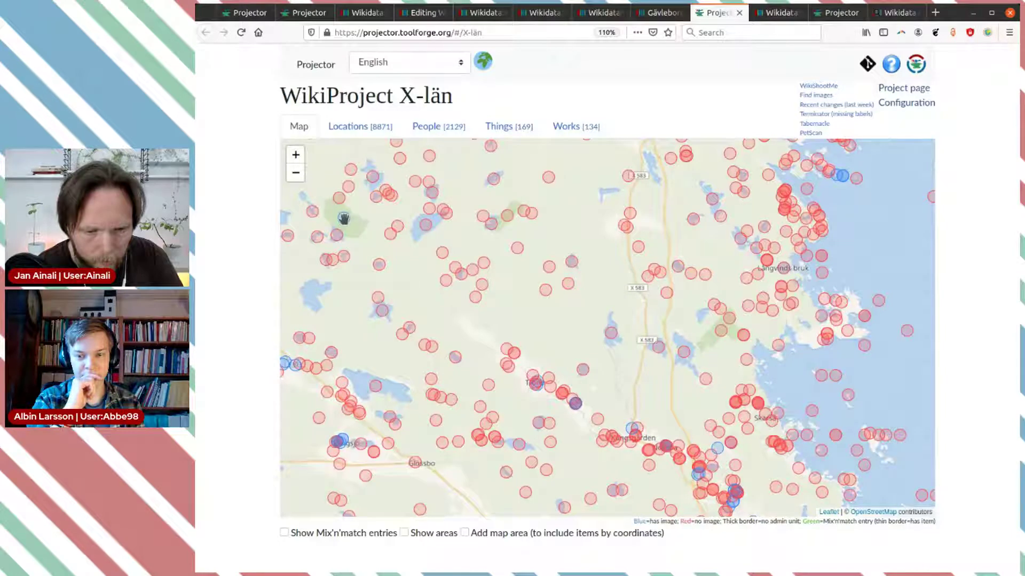
{"action": "left_click", "coordinate": [344, 218]}
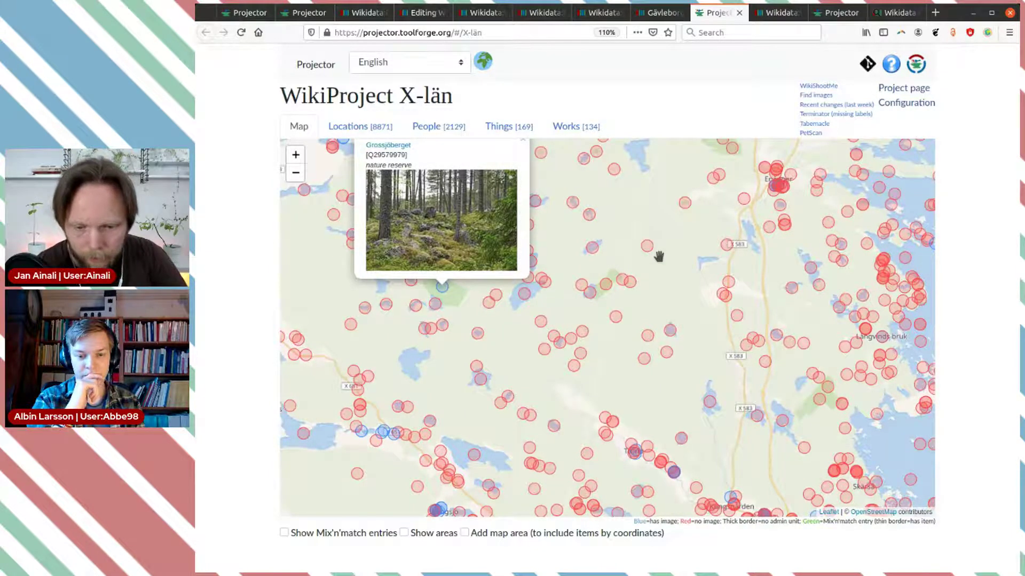
{"action": "left_click", "coordinate": [656, 221]}
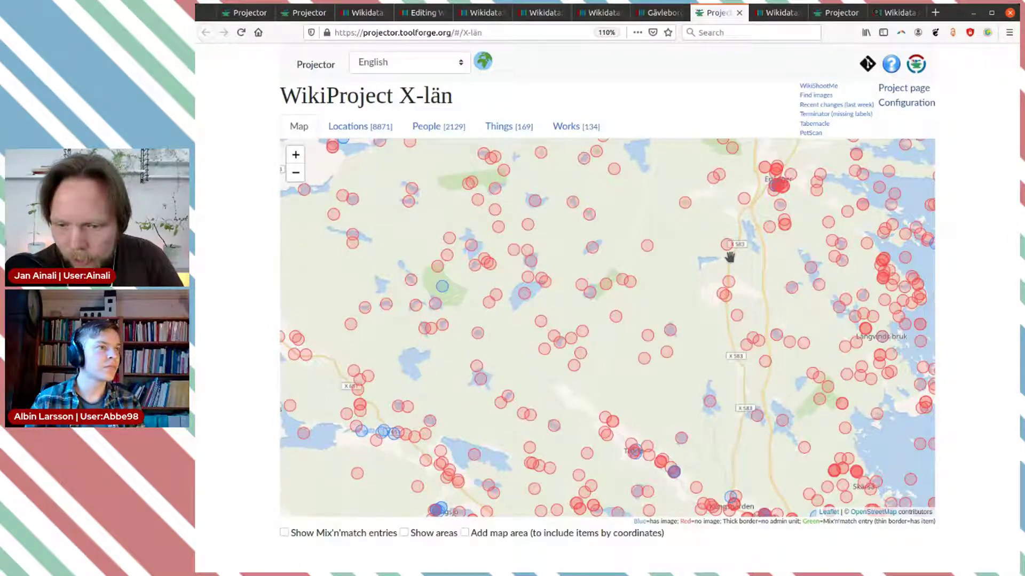
Step: Open WikiShootMe from the project's tool links and inspect the details of a red marker near Олонец
{"action": "left_click", "coordinate": [820, 87]}
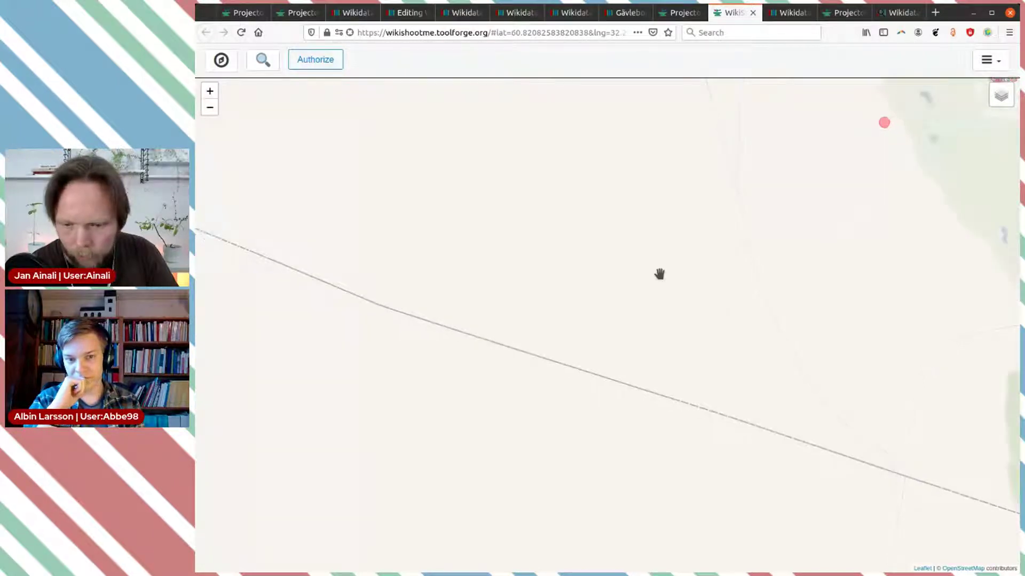
{"action": "scroll", "coordinate": [659, 274], "scroll_direction": "down", "scroll_amount": 2}
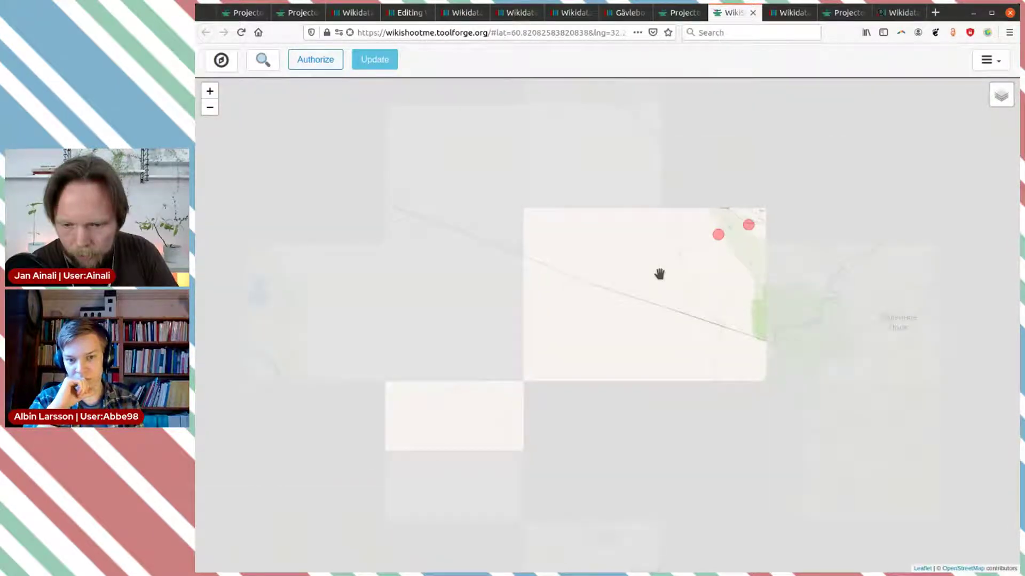
{"action": "scroll", "coordinate": [659, 274], "scroll_direction": "down", "scroll_amount": 1}
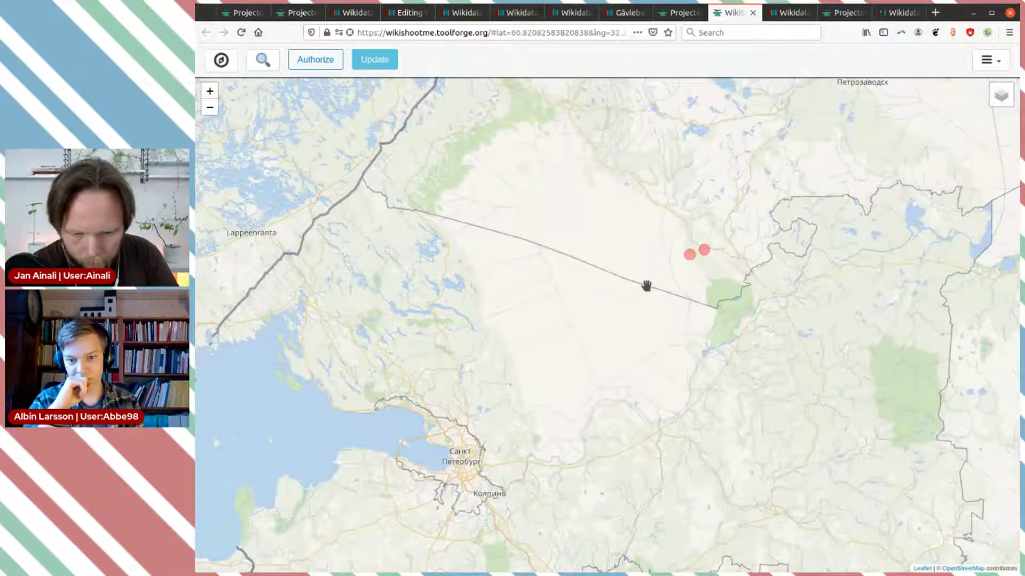
{"action": "scroll", "coordinate": [646, 286], "scroll_direction": "down", "scroll_amount": 1}
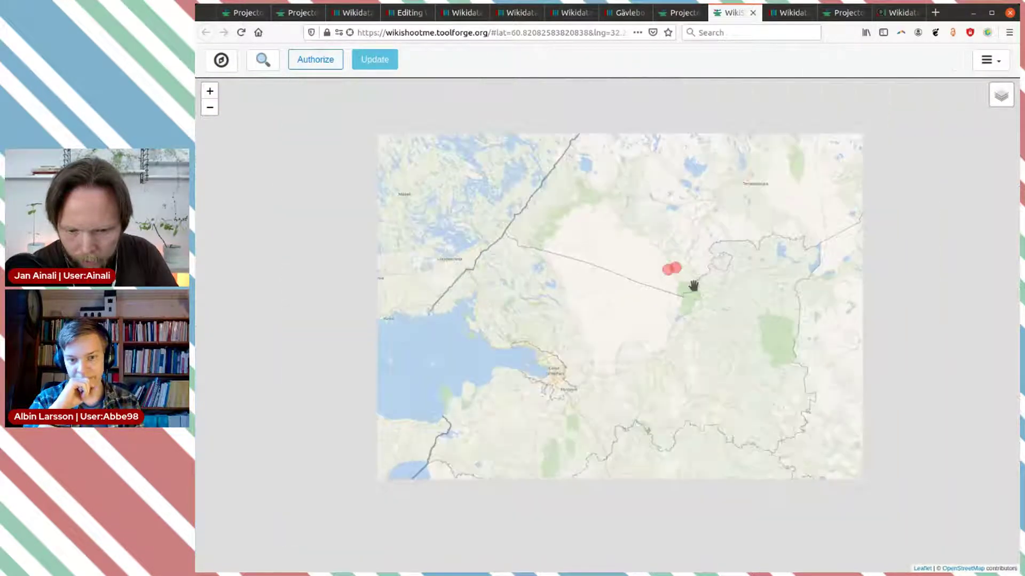
{"action": "scroll", "coordinate": [688, 266], "scroll_direction": "up", "scroll_amount": 2}
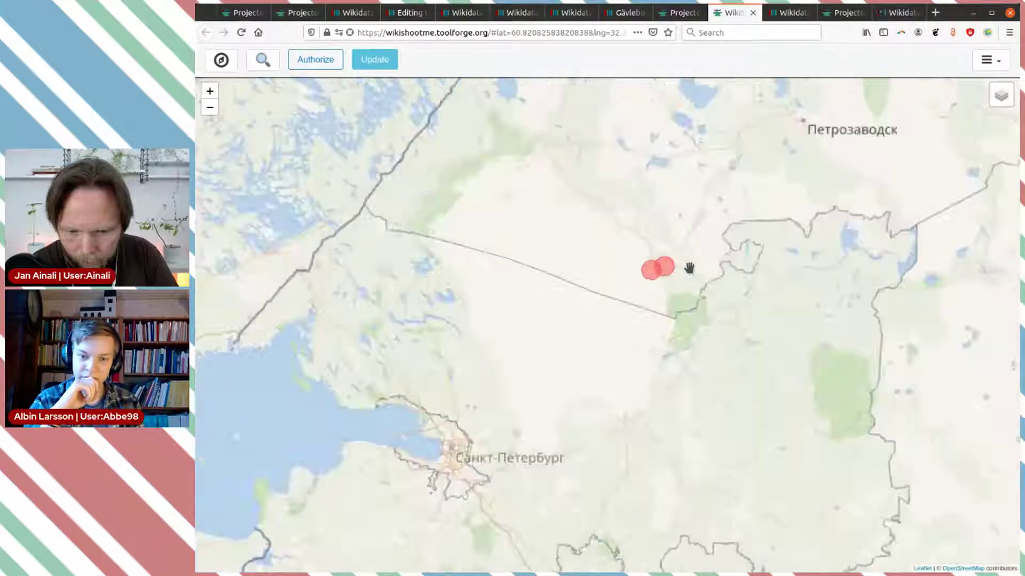
{"action": "left_click", "coordinate": [653, 262]}
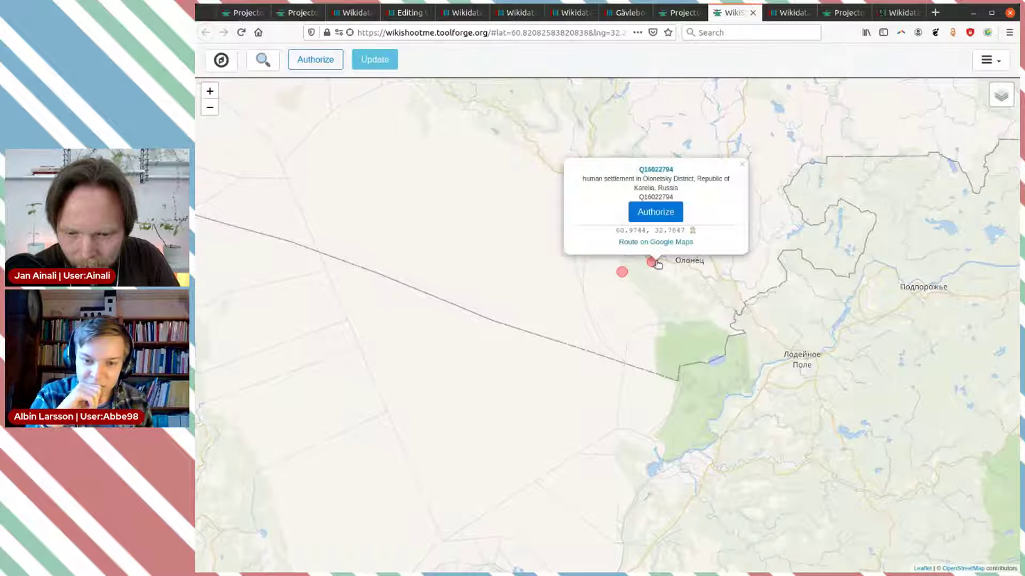
Step: Open the Wikidata item of the selected settlement near Олонец and review its statements, including its coordinate location and administrative entity
{"action": "left_click", "coordinate": [656, 169]}
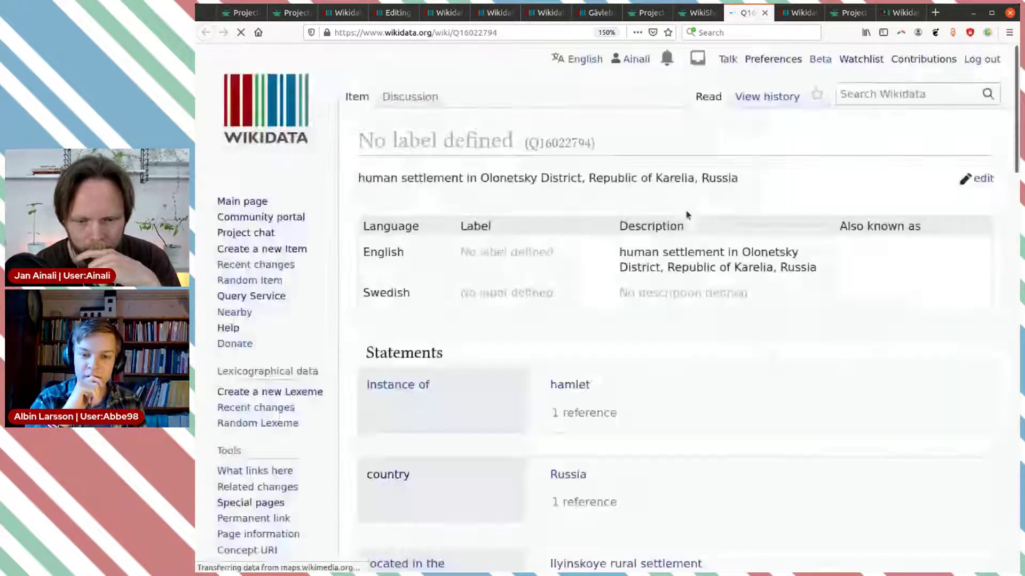
{"action": "scroll", "coordinate": [687, 216], "scroll_direction": "down", "scroll_amount": 7}
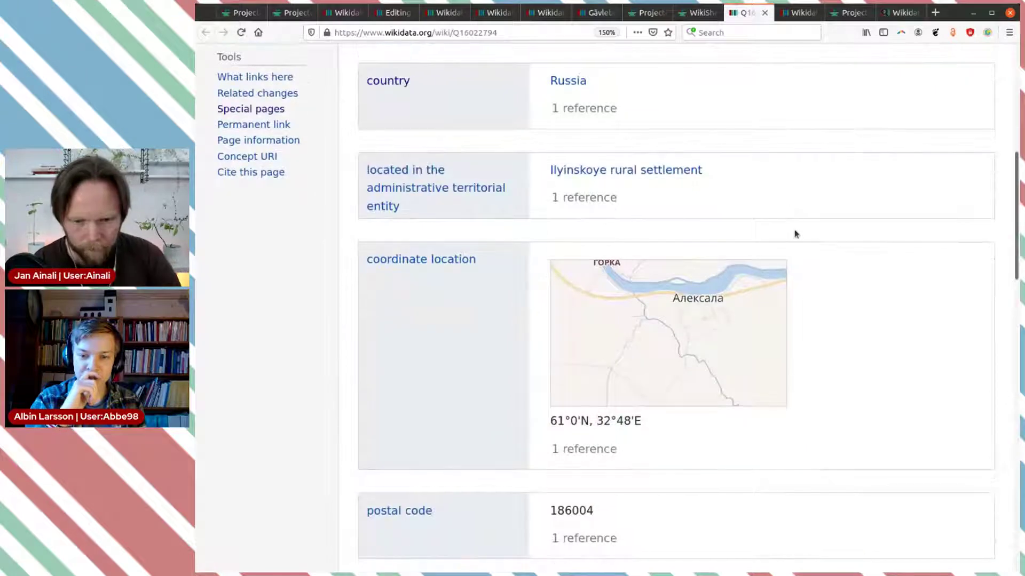
{"action": "scroll", "coordinate": [795, 234], "scroll_direction": "down", "scroll_amount": 2}
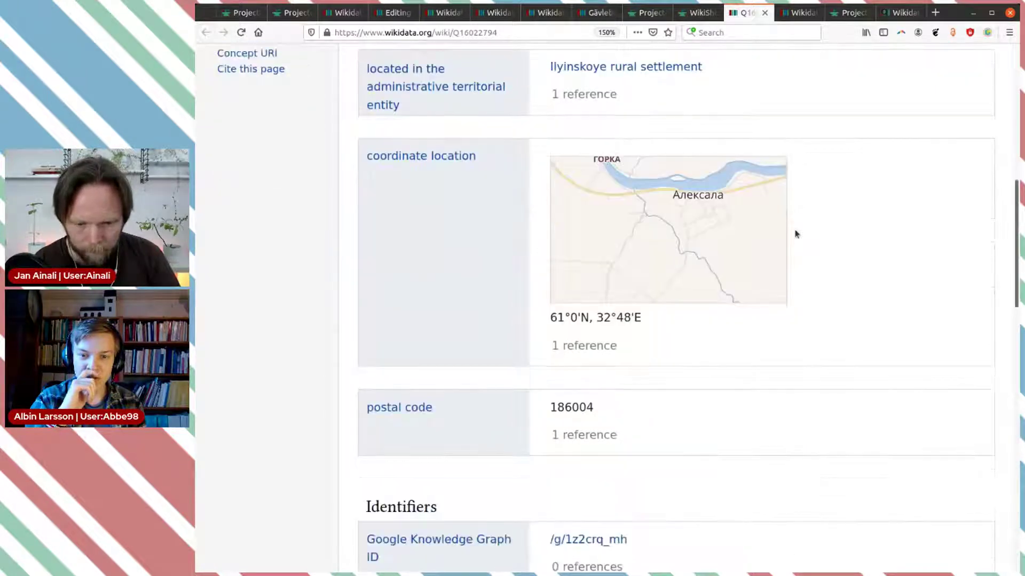
{"action": "scroll", "coordinate": [795, 233], "scroll_direction": "down", "scroll_amount": 8}
{"action": "scroll", "coordinate": [795, 234], "scroll_direction": "up", "scroll_amount": 9}
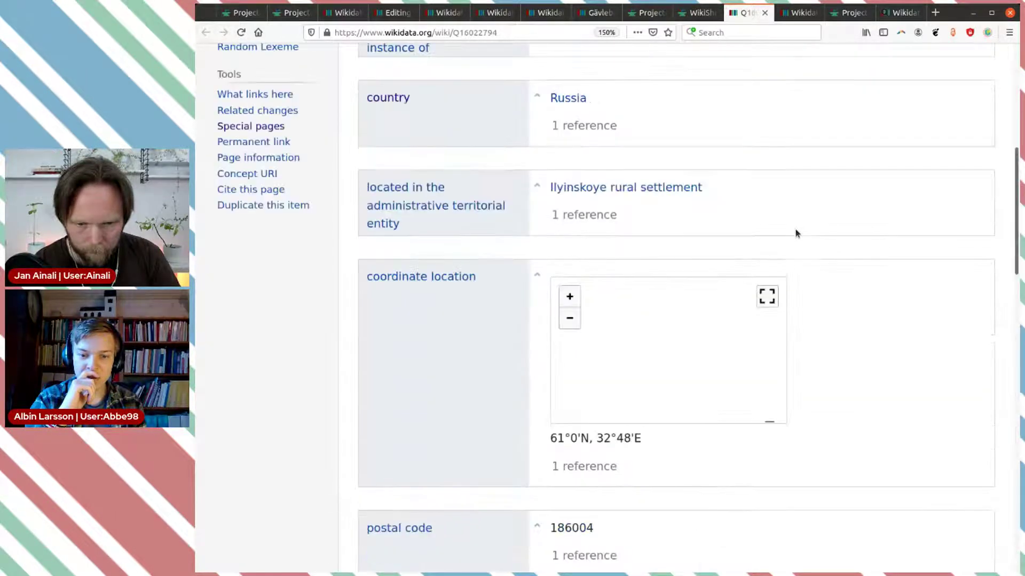
{"action": "scroll", "coordinate": [795, 234], "scroll_direction": "up", "scroll_amount": 4}
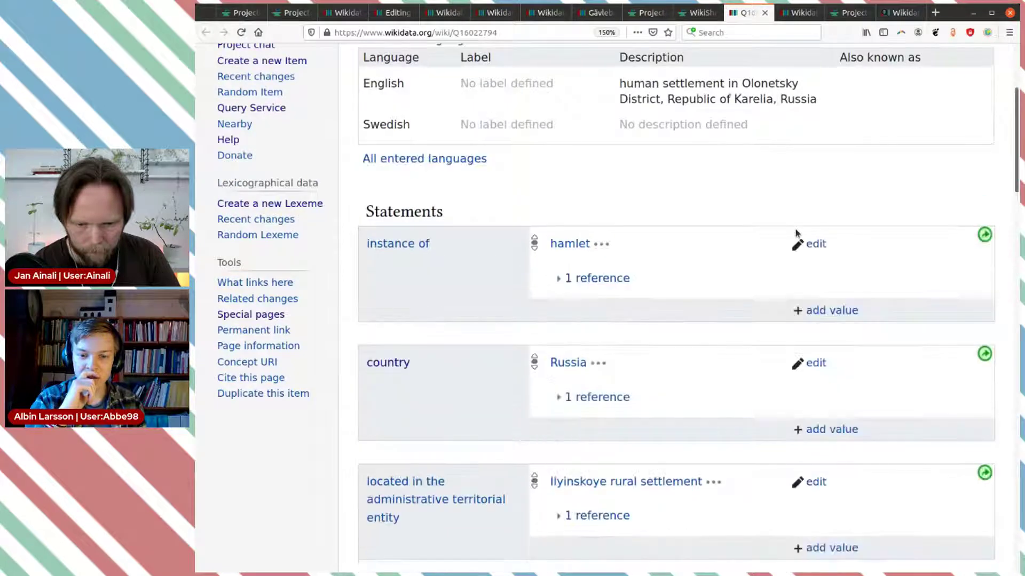
{"action": "scroll", "coordinate": [795, 233], "scroll_direction": "down", "scroll_amount": 3}
Step: Return to the WikiProject X-län map, look for outlying markers across Europe, and inspect the red marker near Пермь
{"action": "left_click", "coordinate": [660, 16]}
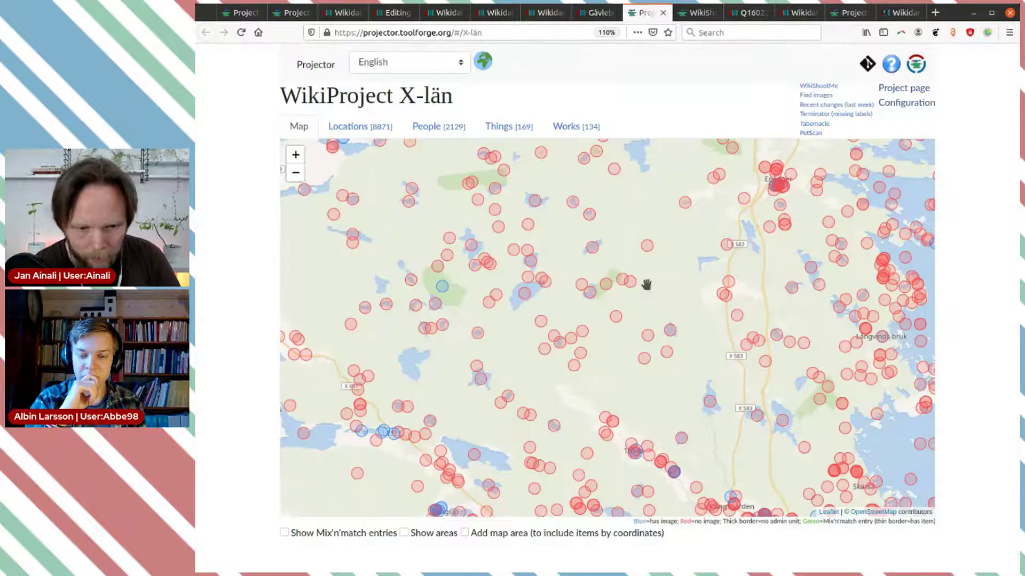
{"action": "scroll", "coordinate": [646, 284], "scroll_direction": "down", "scroll_amount": 2}
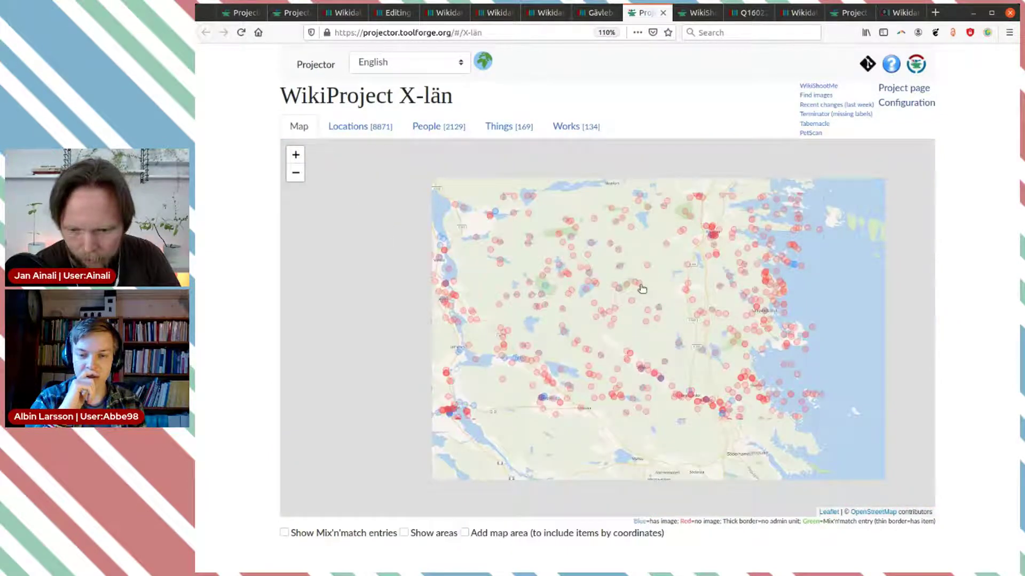
{"action": "scroll", "coordinate": [648, 291], "scroll_direction": "down", "scroll_amount": 2}
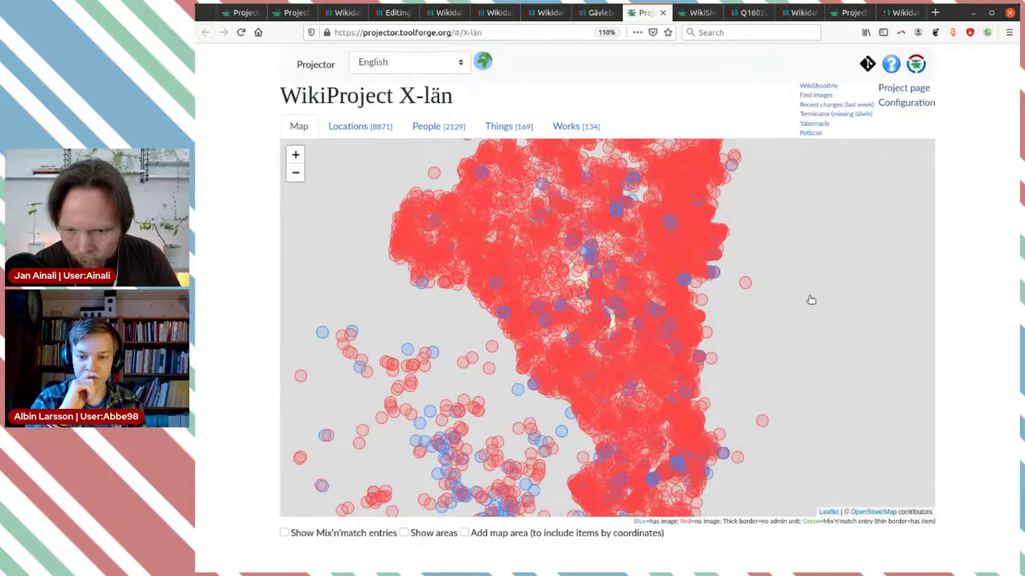
{"action": "scroll", "coordinate": [811, 300], "scroll_direction": "down", "scroll_amount": 1}
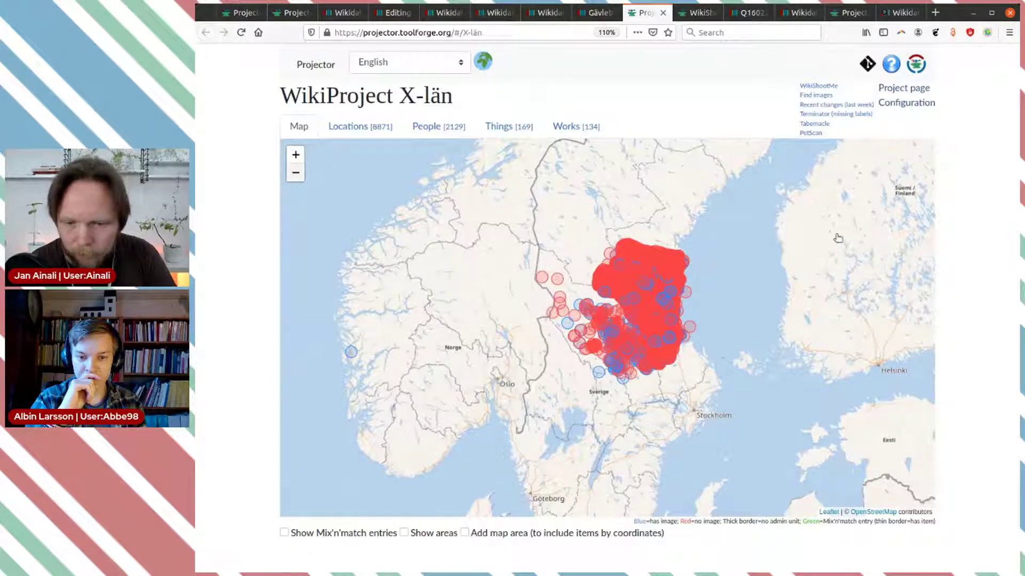
{"action": "key", "text": "minus"}
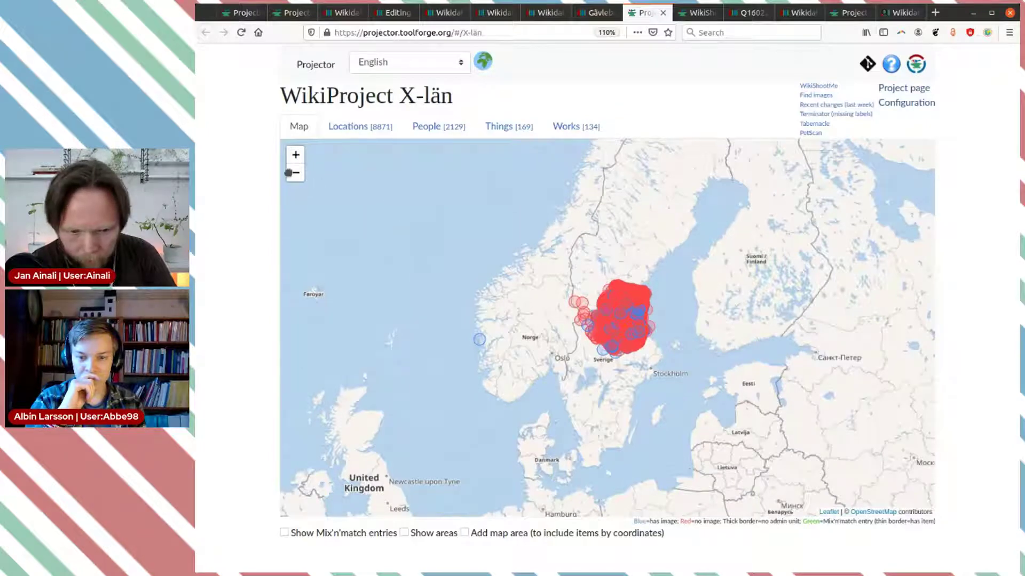
{"action": "left_click_drag", "start_coordinate": [934, 271], "coordinate": [699, 251]}
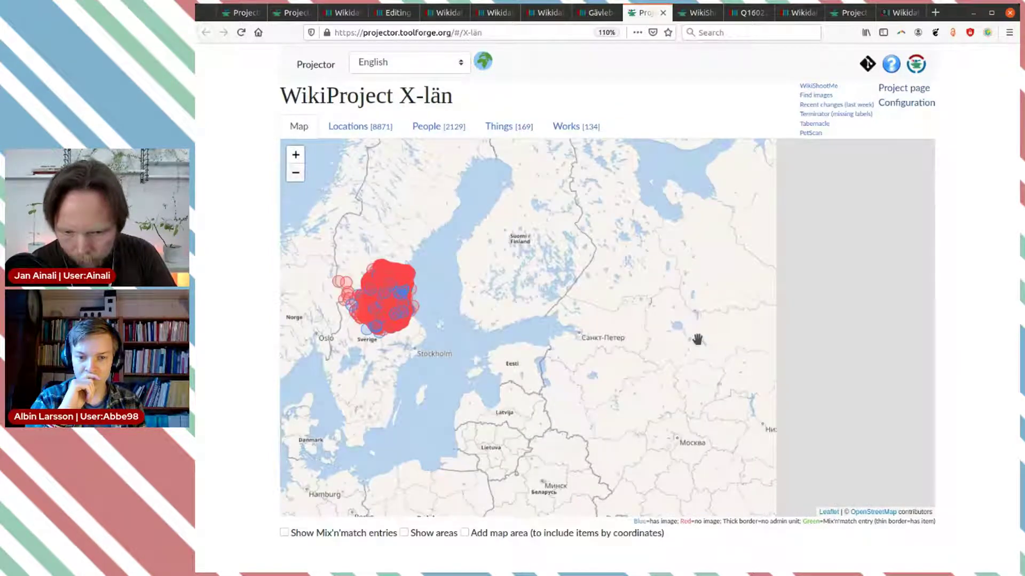
{"action": "scroll", "coordinate": [729, 344], "scroll_direction": "down", "scroll_amount": 1}
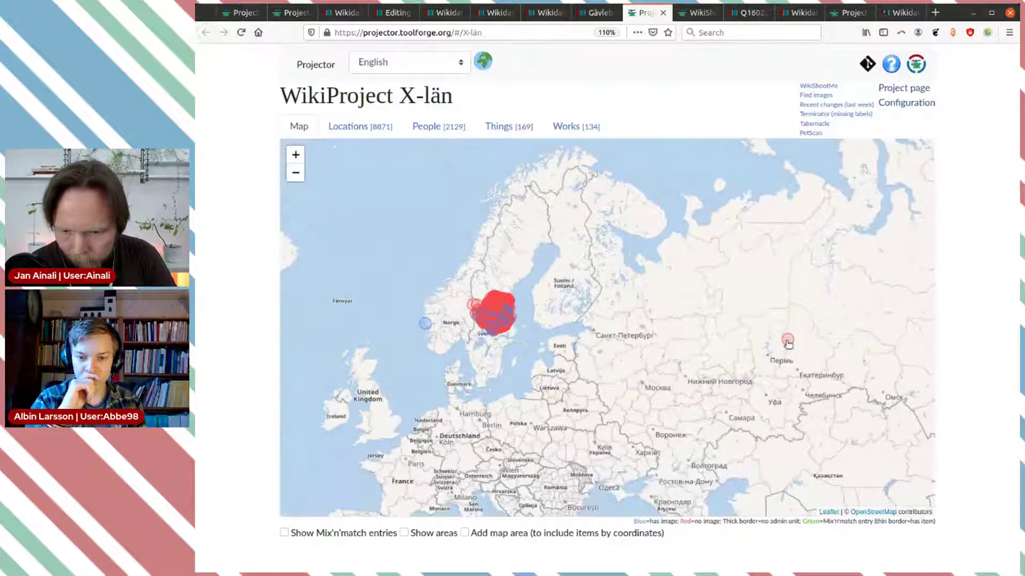
{"action": "left_click", "coordinate": [788, 342]}
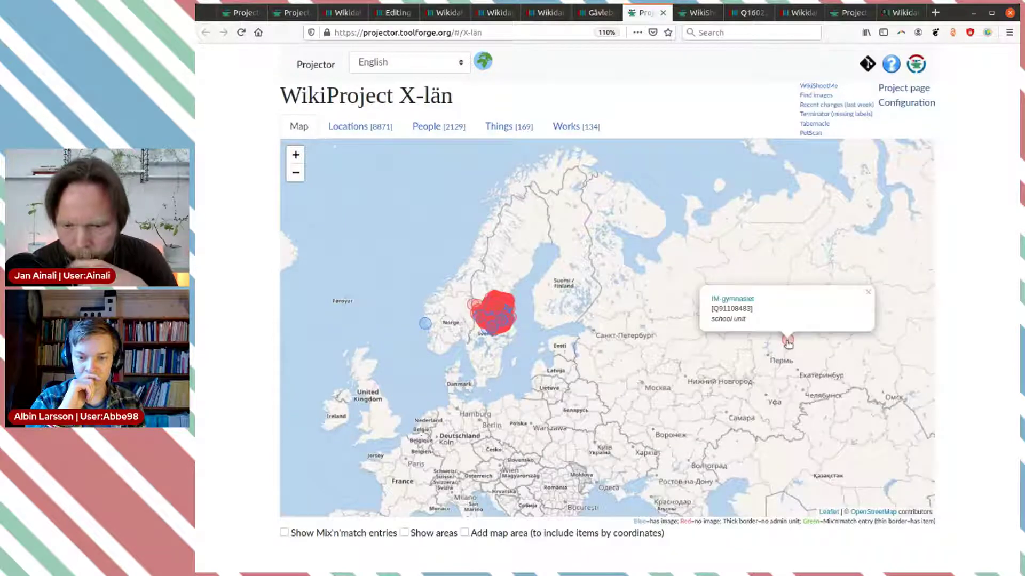
Step: Open the IM-gymnasiet item on Wikidata in a separate tab and examine its country, administrative entity, coordinate location and operator statements
{"action": "middle_click", "coordinate": [742, 300]}
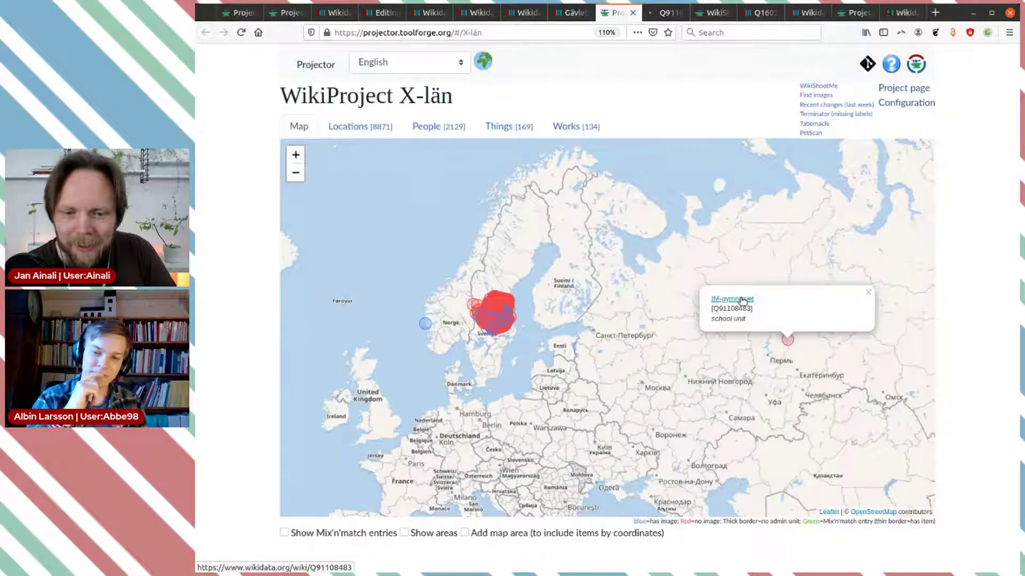
{"action": "key", "text": "ctrl+Tab"}
{"action": "scroll", "coordinate": [756, 313], "scroll_direction": "down", "scroll_amount": 10}
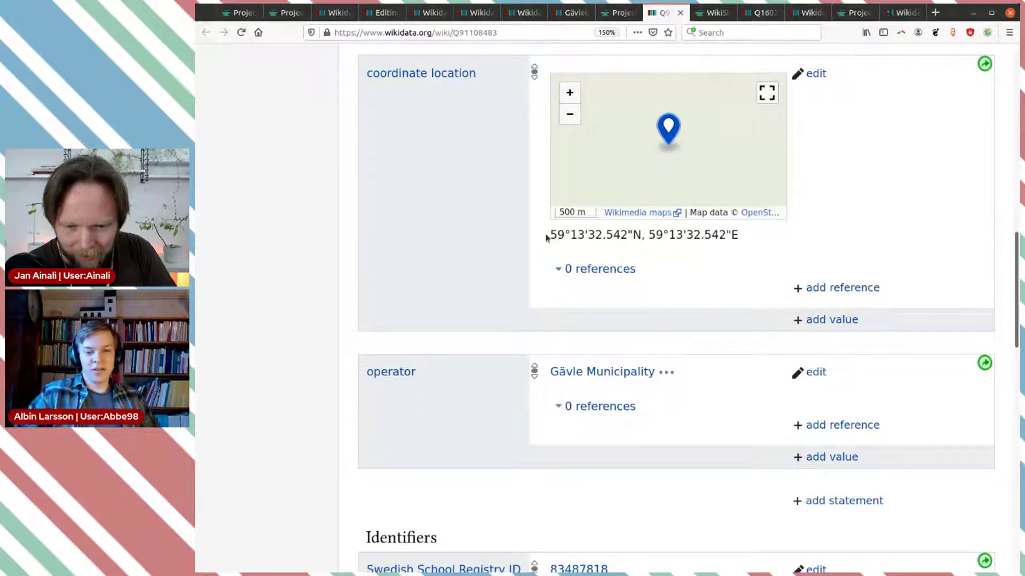
{"action": "scroll", "coordinate": [703, 265], "scroll_direction": "up", "scroll_amount": 2}
{"action": "scroll", "coordinate": [703, 263], "scroll_direction": "up", "scroll_amount": 4}
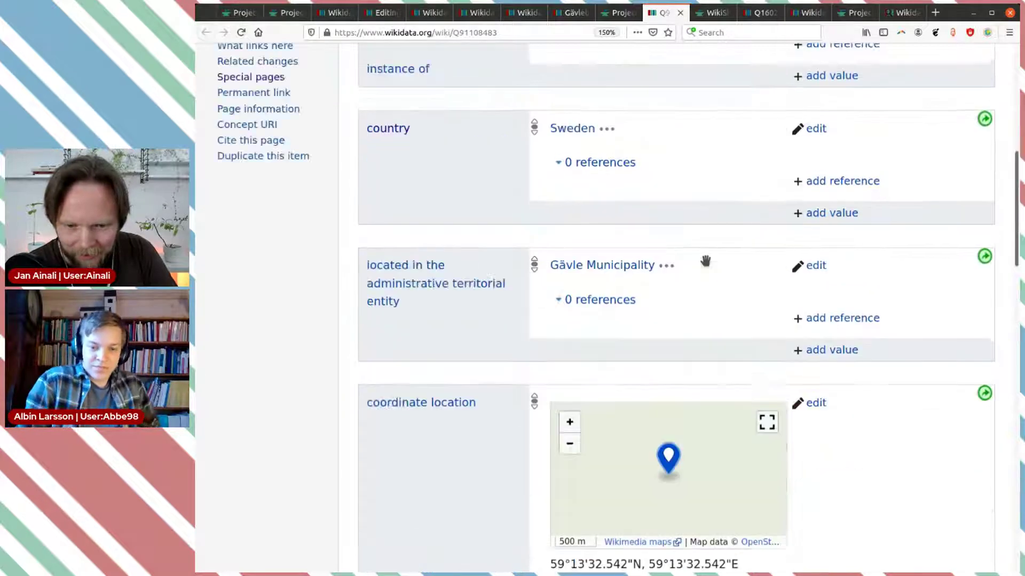
{"action": "scroll", "coordinate": [706, 264], "scroll_direction": "down", "scroll_amount": 4}
{"action": "scroll", "coordinate": [707, 264], "scroll_direction": "down", "scroll_amount": 2}
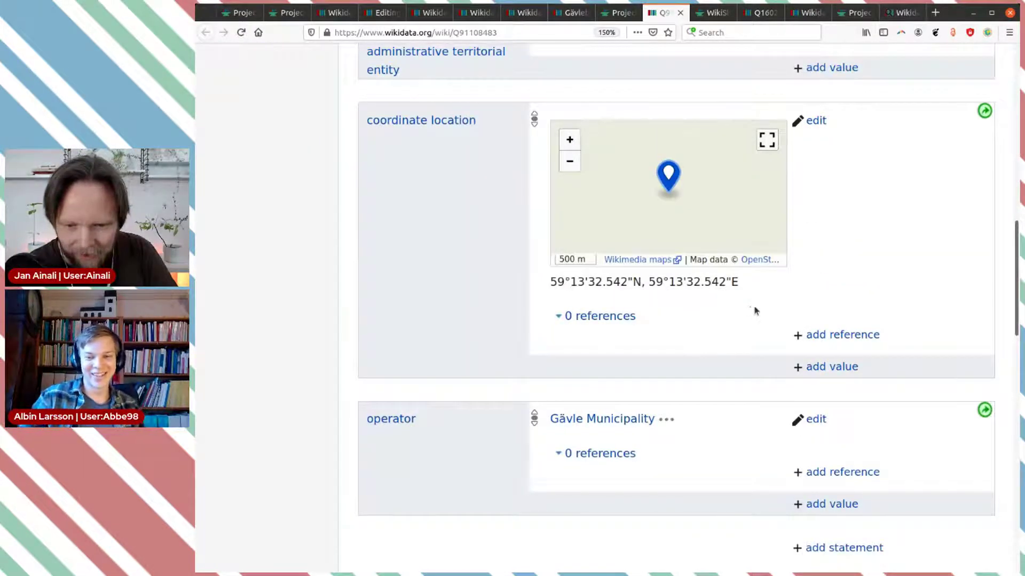
Step: Open the revision history of the IM-gymnasiet item and review who made its edits
{"action": "scroll", "coordinate": [803, 316], "scroll_direction": "up", "scroll_amount": 13}
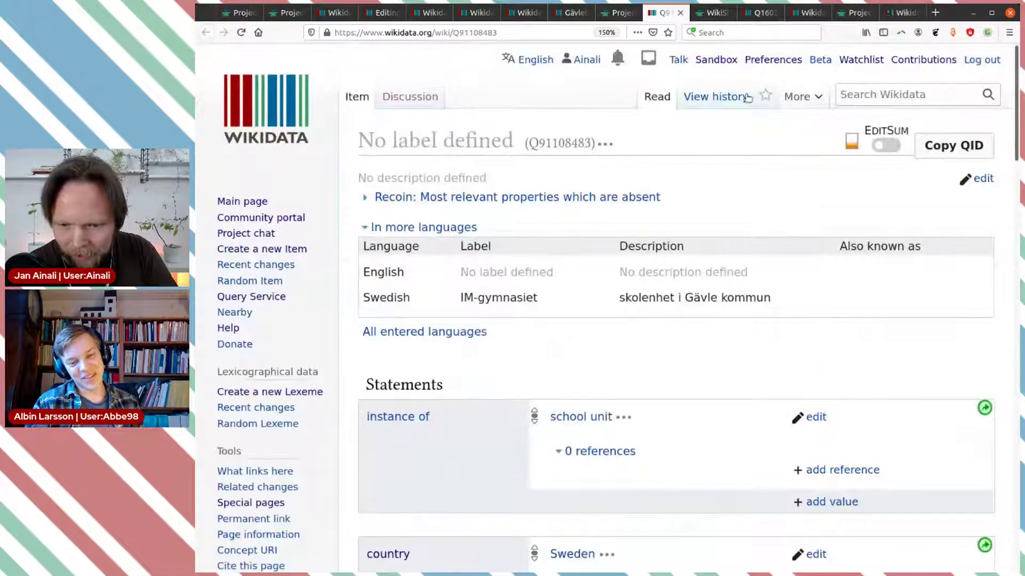
{"action": "left_click", "coordinate": [717, 98]}
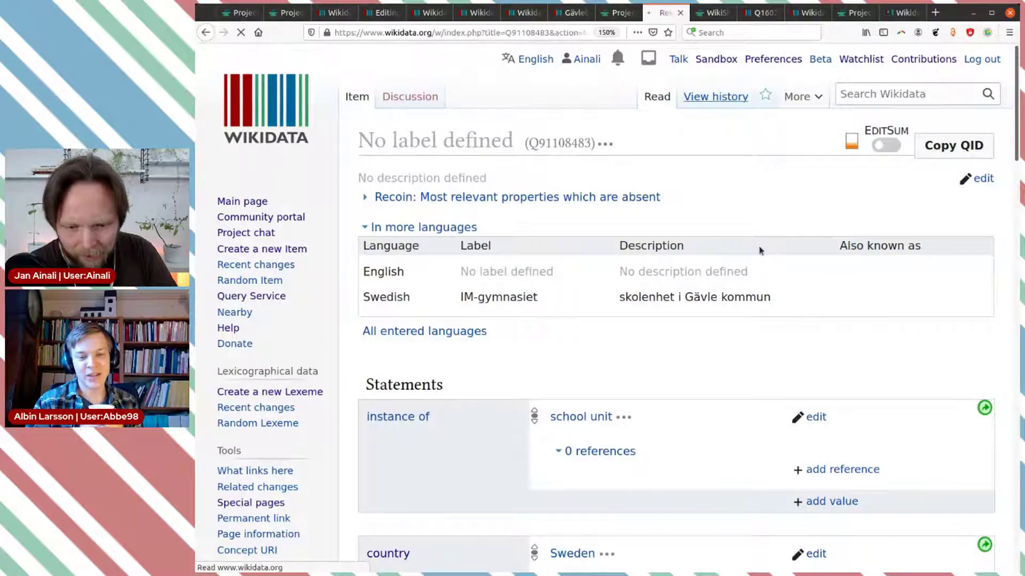
{"action": "scroll", "coordinate": [702, 386], "scroll_direction": "down", "scroll_amount": 1}
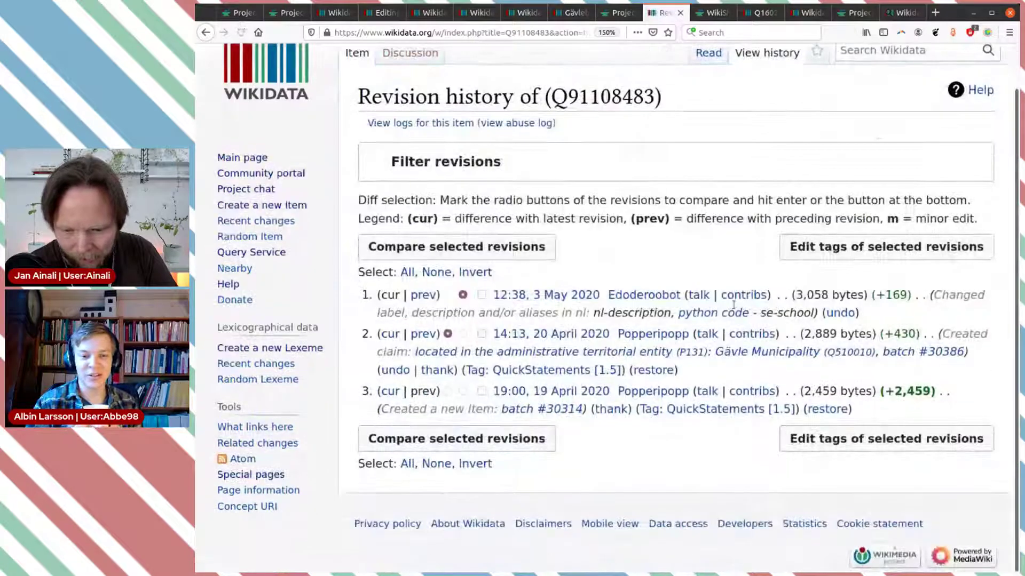
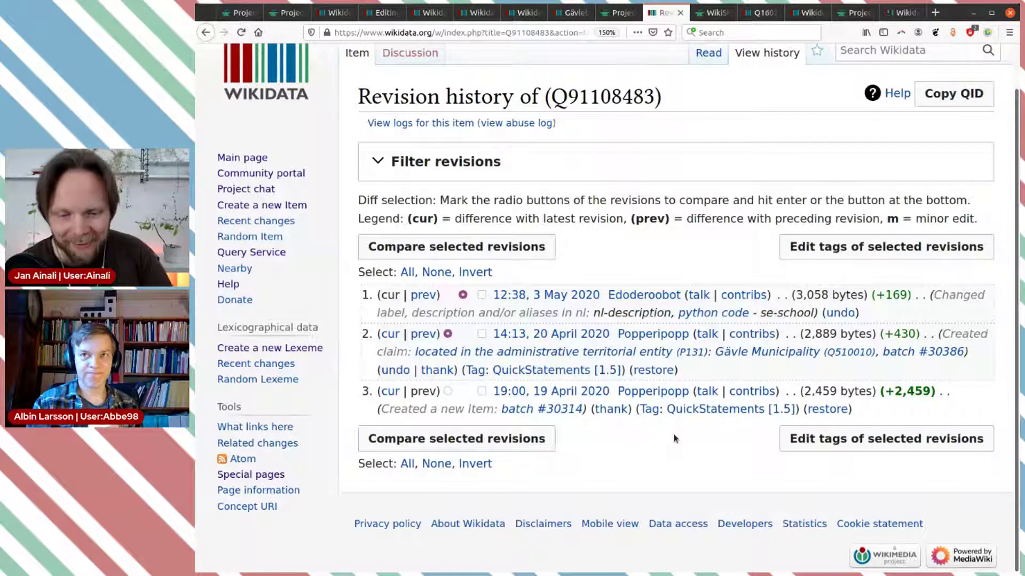
Step: Return to the WikiProject X-län map, inspect the blue marker on Norway's west coast, and open its Wikidata item
{"action": "left_click", "coordinate": [619, 12]}
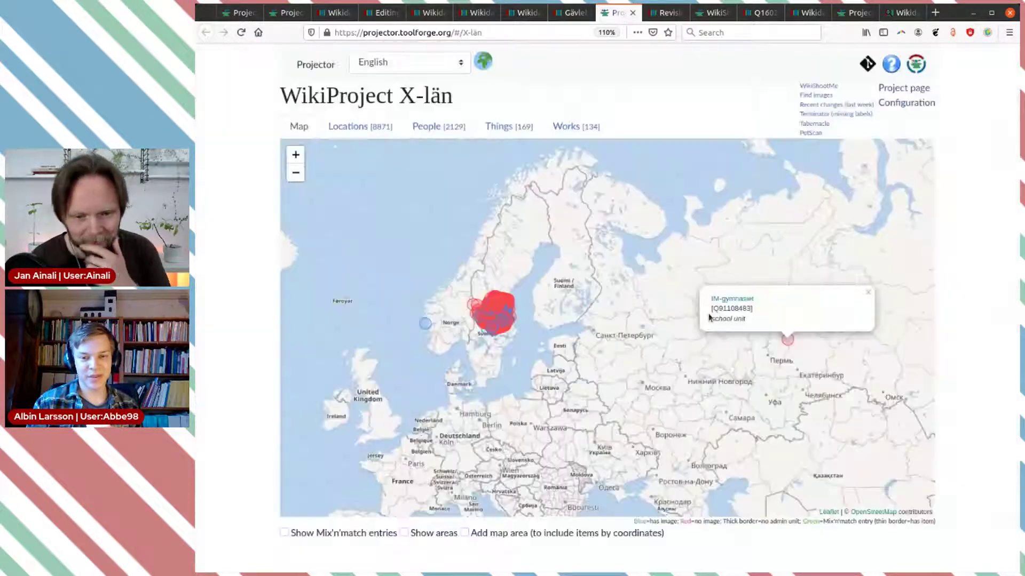
{"action": "left_click", "coordinate": [426, 325]}
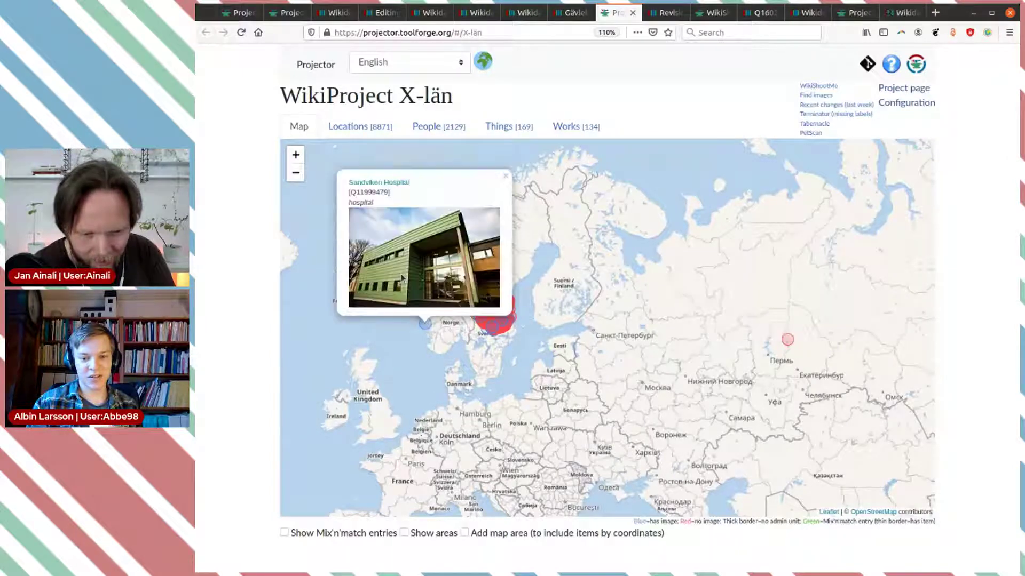
{"action": "left_click", "coordinate": [396, 183]}
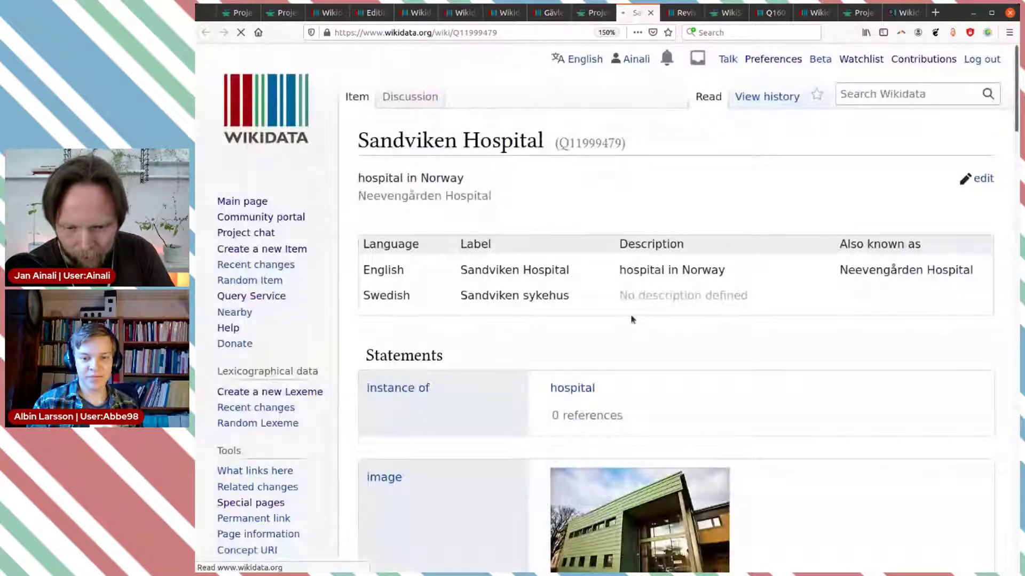
Step: Examine the Sandviken Hospital item's statements, from instance of and image to country, administrative territorial entity and coordinate location
{"action": "scroll", "coordinate": [632, 319], "scroll_direction": "down", "scroll_amount": 5}
{"action": "scroll", "coordinate": [632, 319], "scroll_direction": "up", "scroll_amount": 3}
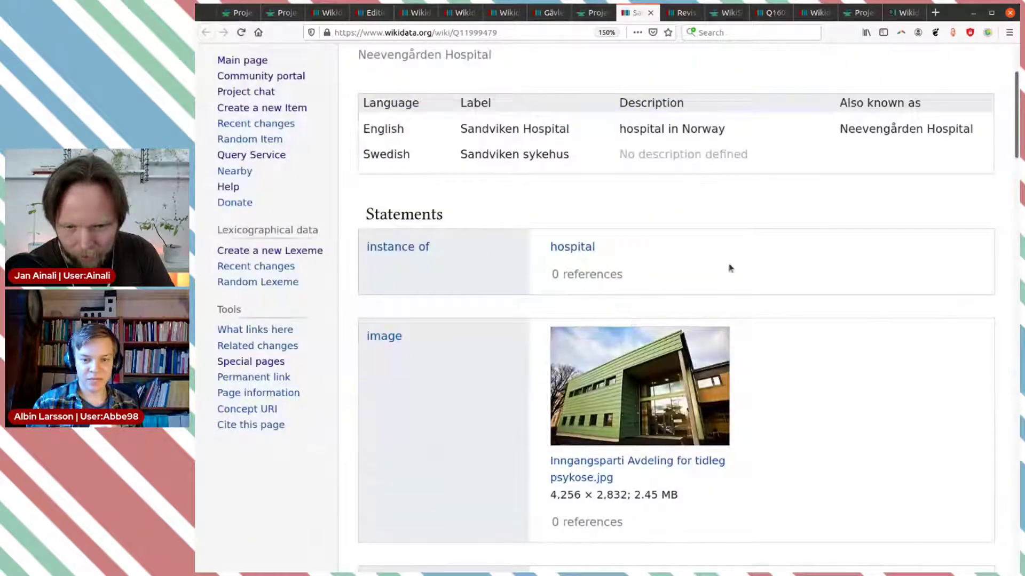
{"action": "scroll", "coordinate": [730, 268], "scroll_direction": "down", "scroll_amount": 5}
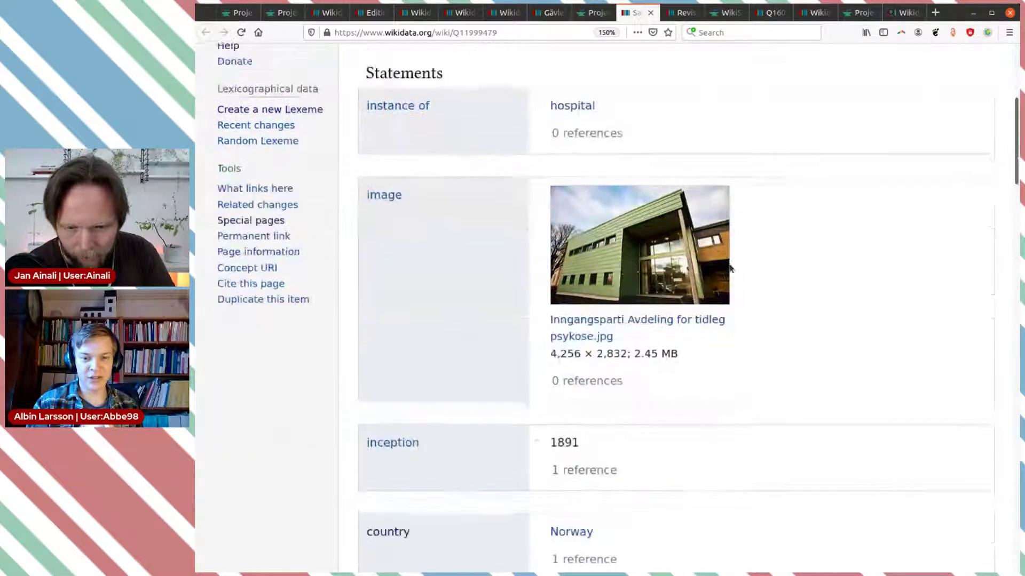
{"action": "scroll", "coordinate": [730, 269], "scroll_direction": "down", "scroll_amount": 2}
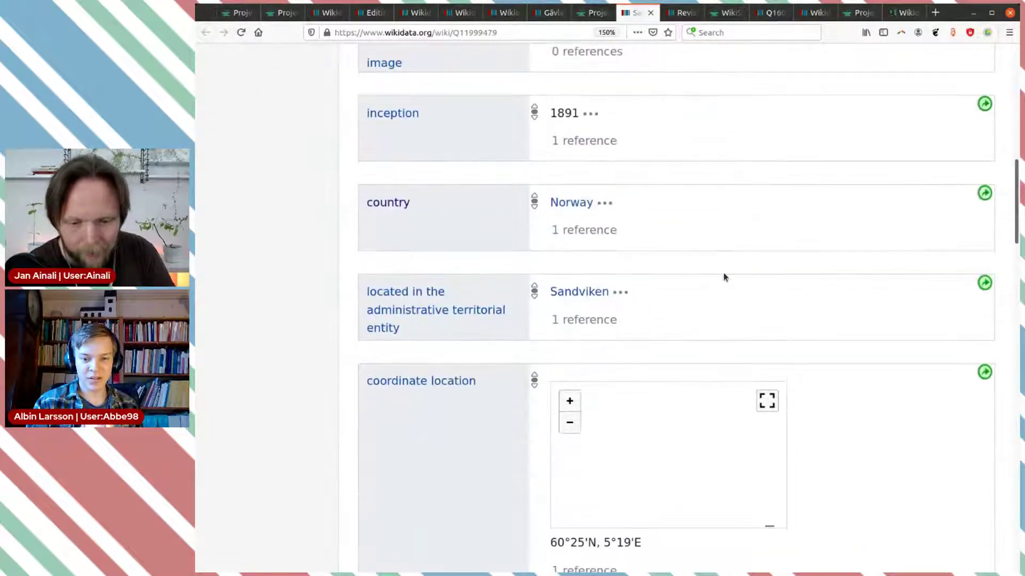
{"action": "scroll", "coordinate": [724, 277], "scroll_direction": "up", "scroll_amount": 7}
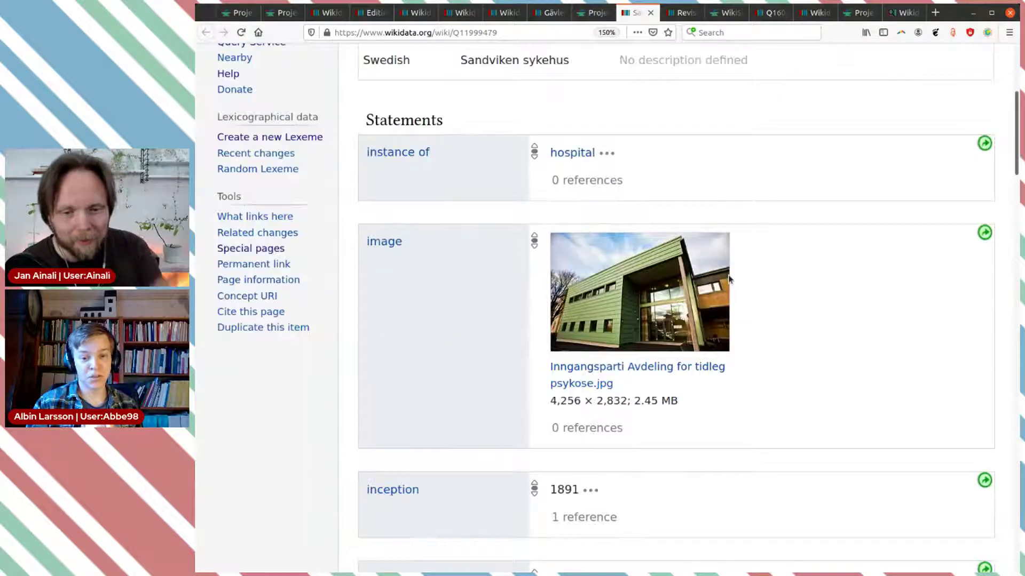
{"action": "scroll", "coordinate": [729, 278], "scroll_direction": "up", "scroll_amount": 1}
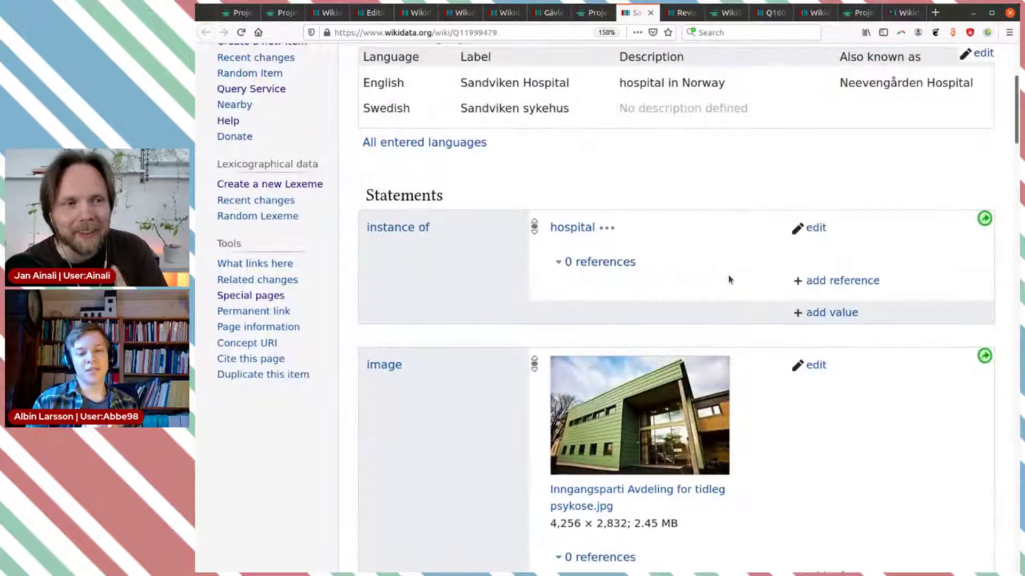
{"action": "scroll", "coordinate": [728, 274], "scroll_direction": "down", "scroll_amount": 10}
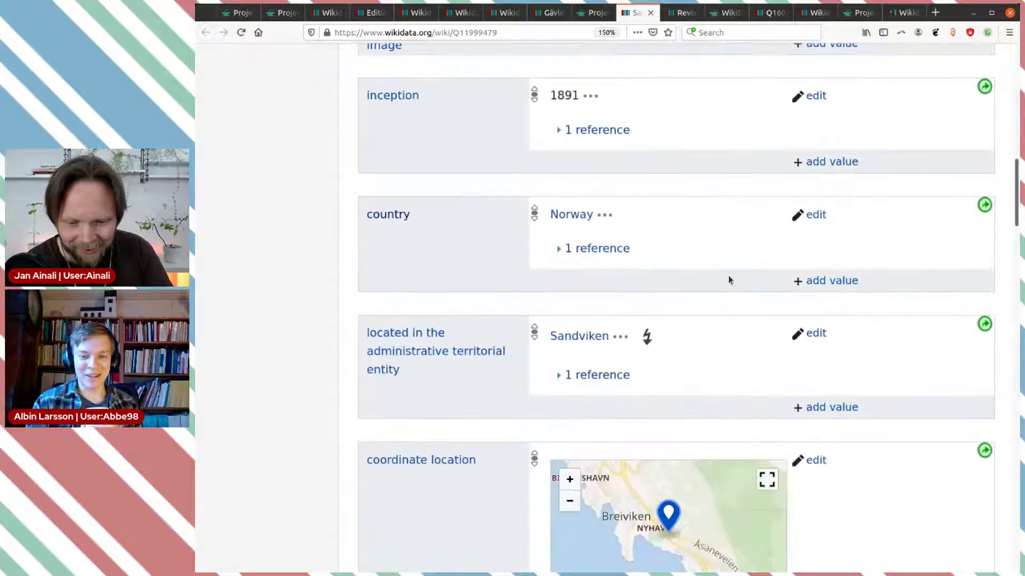
{"action": "scroll", "coordinate": [705, 297], "scroll_direction": "down", "scroll_amount": 2}
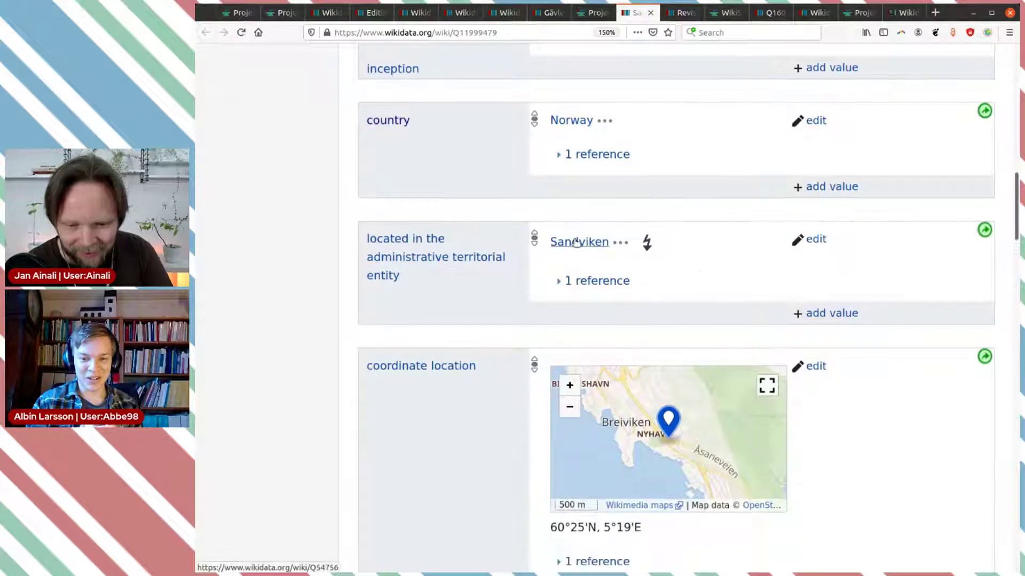
Step: Read the constraint issue on the hospital's administrative entity Sandviken, check the linked Sandviken item in a separate tab, and return to the hospital item
{"action": "left_click", "coordinate": [647, 242]}
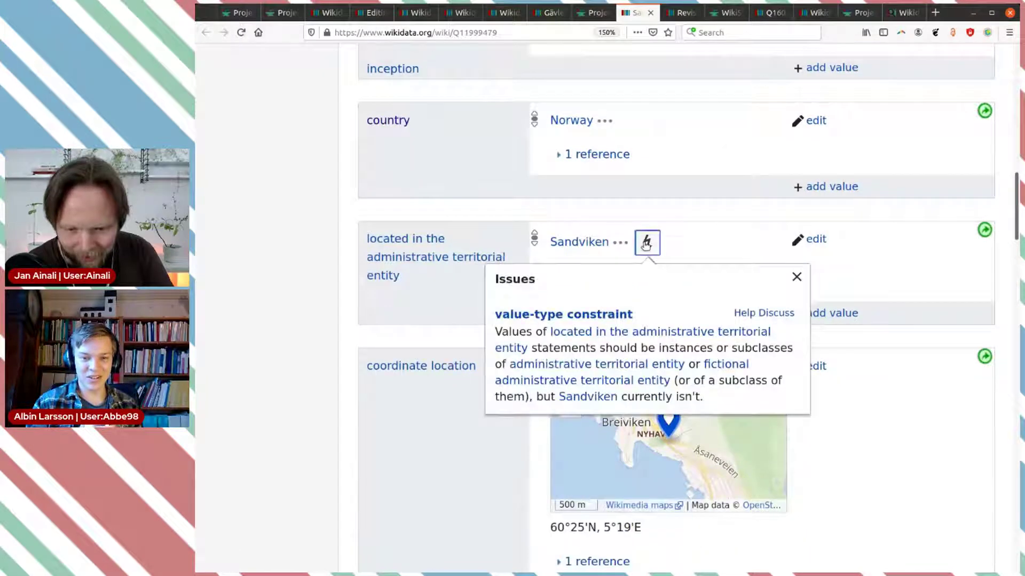
{"action": "left_click", "coordinate": [711, 231]}
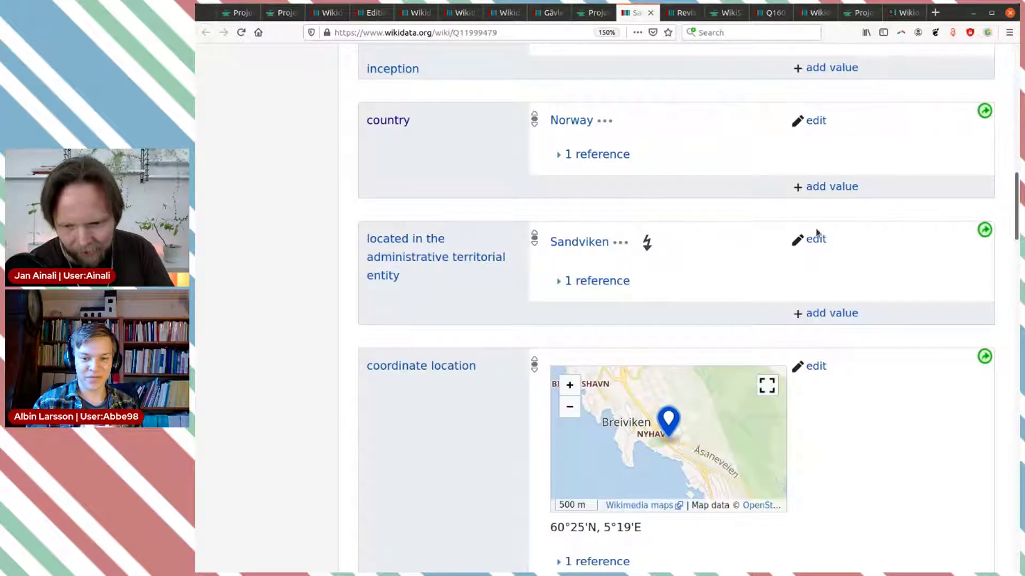
{"action": "middle_click", "coordinate": [575, 244]}
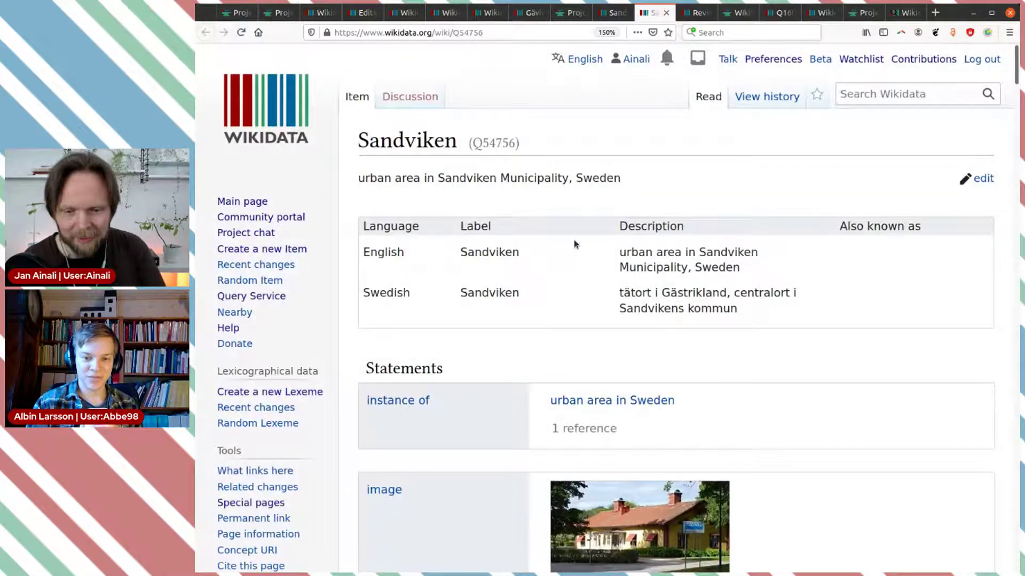
{"action": "key", "text": "ctrl+shift+Tab"}
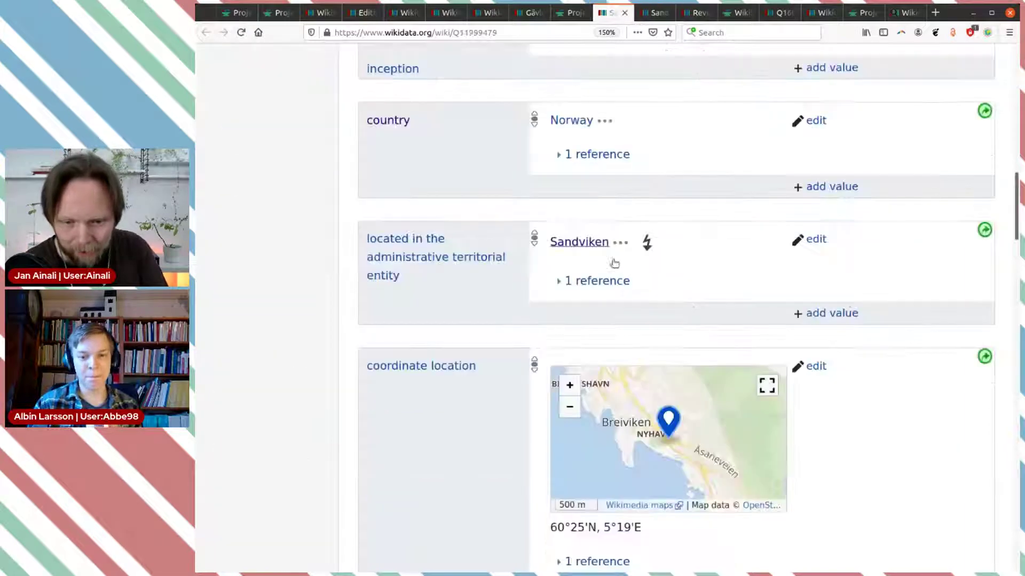
Step: Change the hospital's administrative territorial entity to the Sandviken that is a traditional neighbourhood of Bergen, Norway, and publish the statement
{"action": "left_click", "coordinate": [811, 240]}
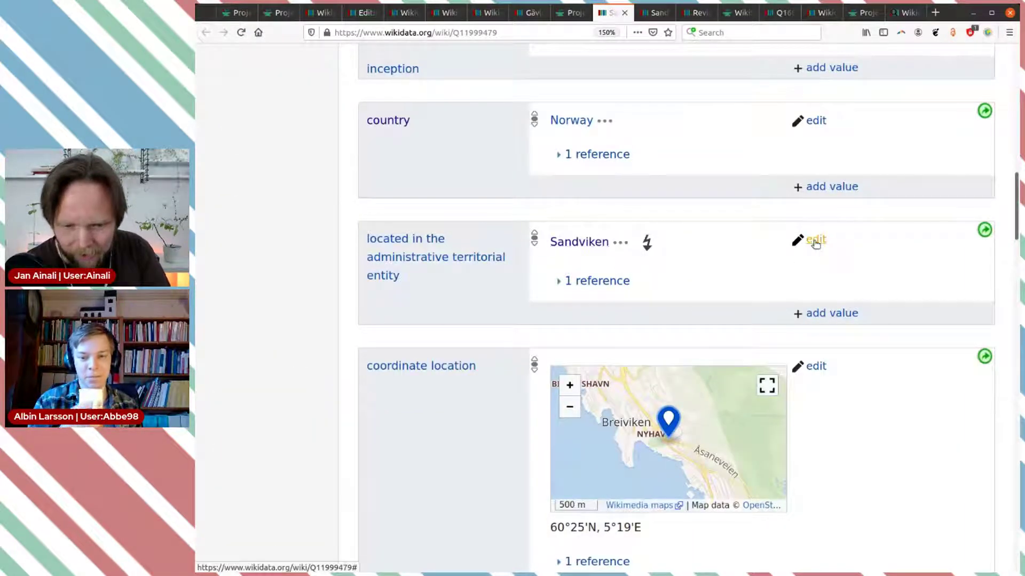
{"action": "left_click", "coordinate": [683, 237]}
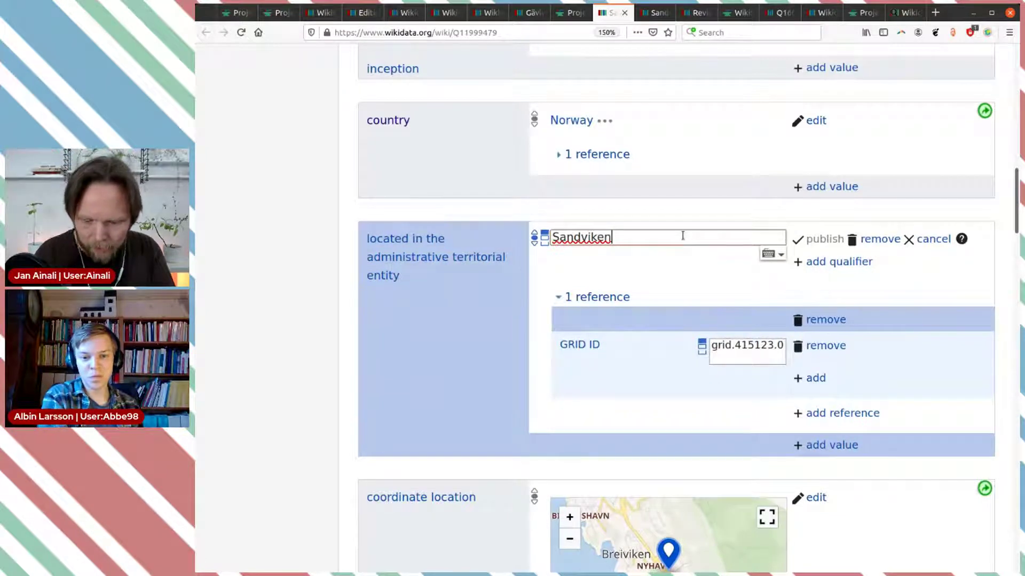
{"action": "key", "text": "BackSpace"}
{"action": "key", "text": "BackSpace"}
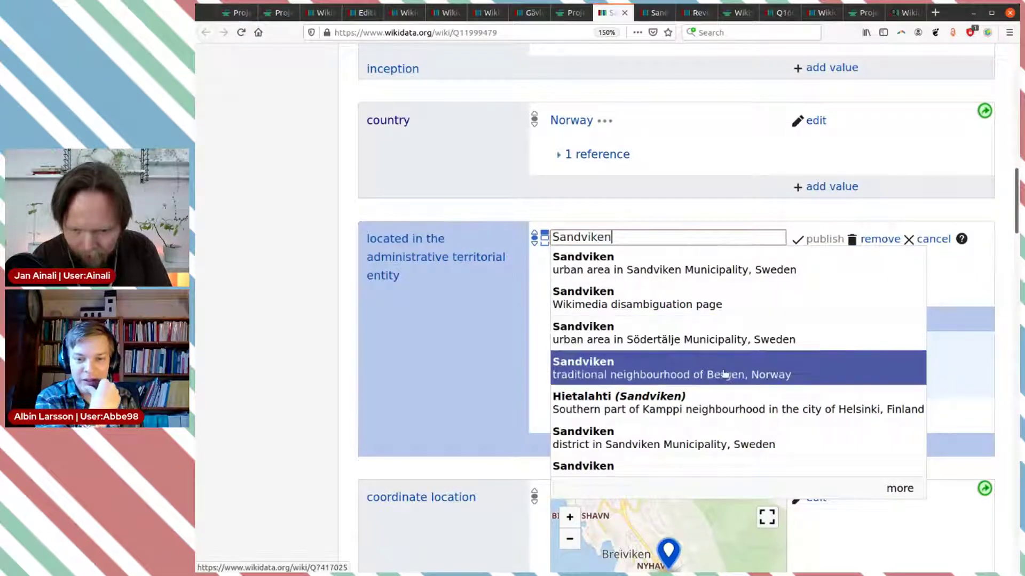
{"action": "left_click", "coordinate": [755, 375]}
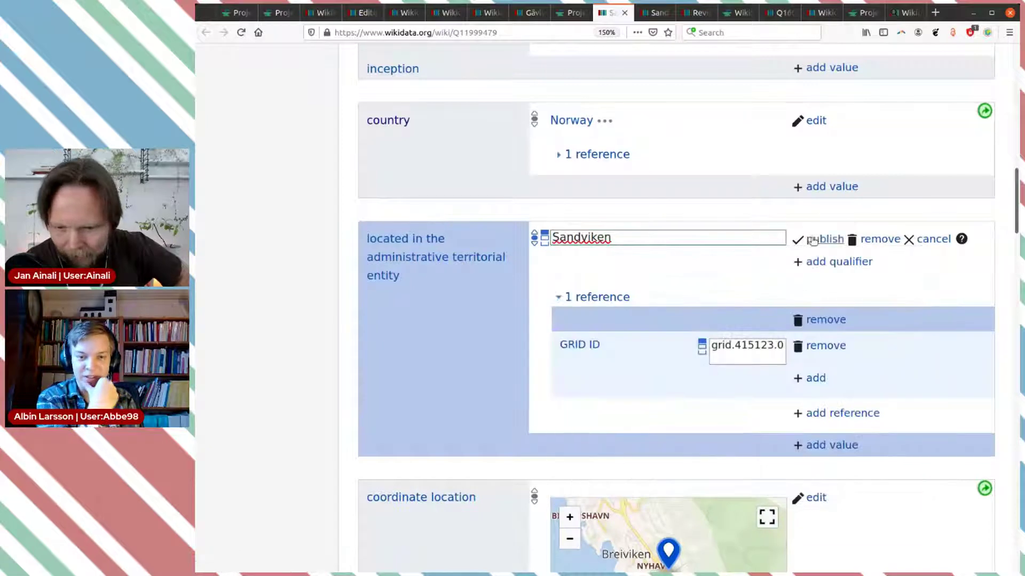
{"action": "left_click", "coordinate": [812, 240]}
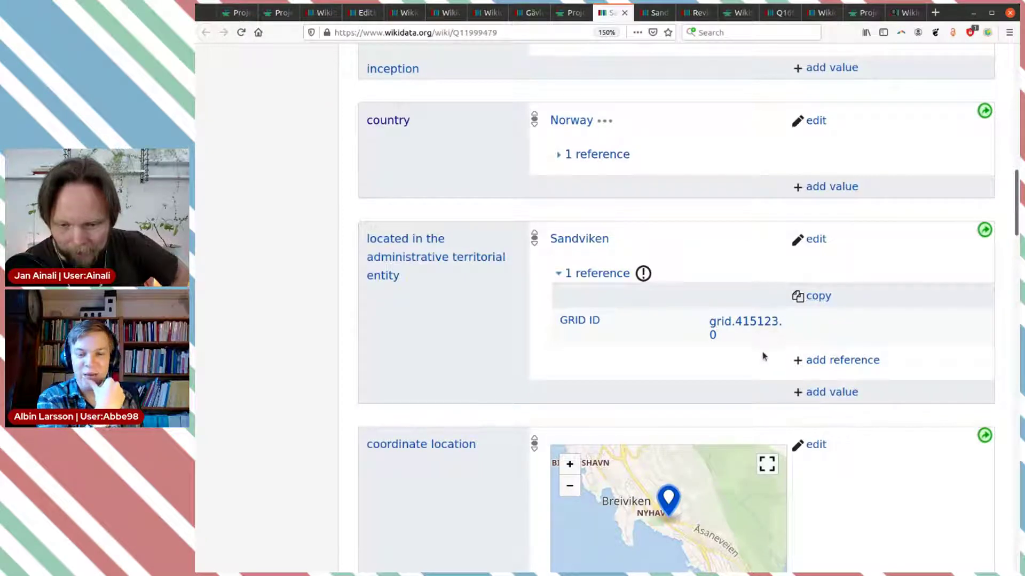
Step: Open the statement's GRID ID reference in a separate tab and compare its Wikidata ID with the hospital item's ID
{"action": "middle_click", "coordinate": [751, 323]}
{"action": "key", "text": "ctrl+Tab"}
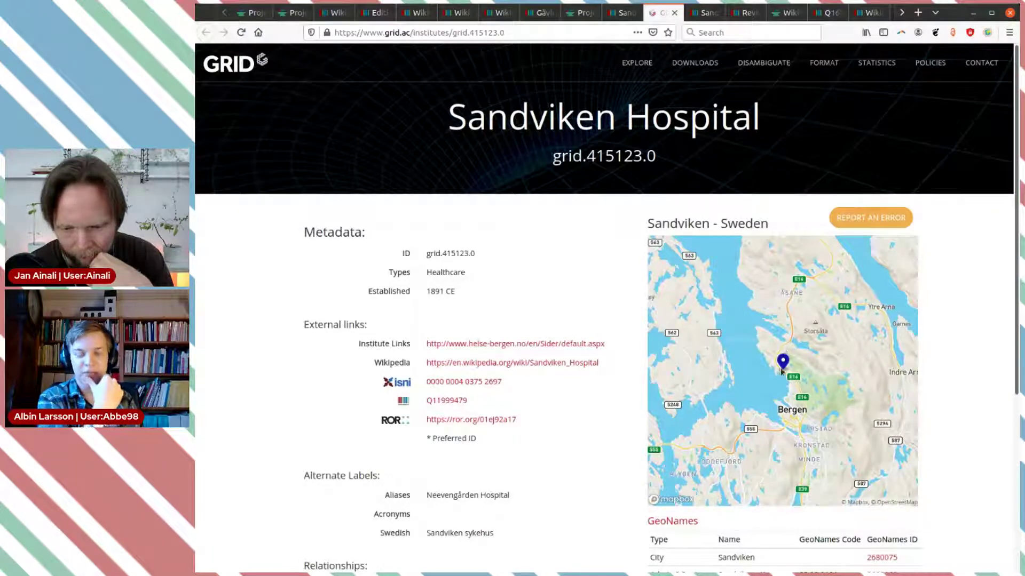
{"action": "left_click", "coordinate": [452, 401]}
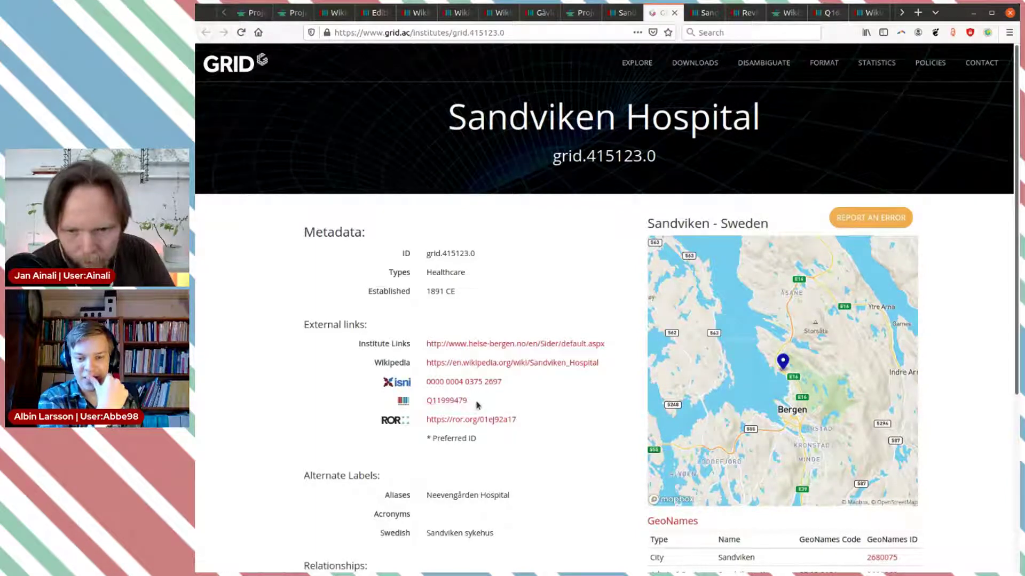
{"action": "scroll", "coordinate": [401, 230], "scroll_direction": "up", "scroll_amount": 6}
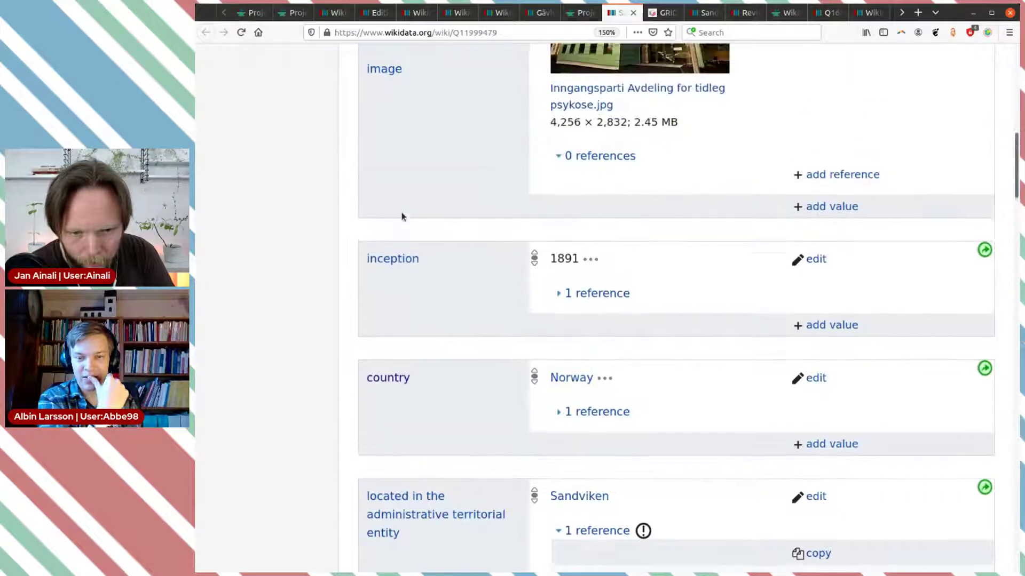
{"action": "scroll", "coordinate": [403, 213], "scroll_direction": "up", "scroll_amount": 5}
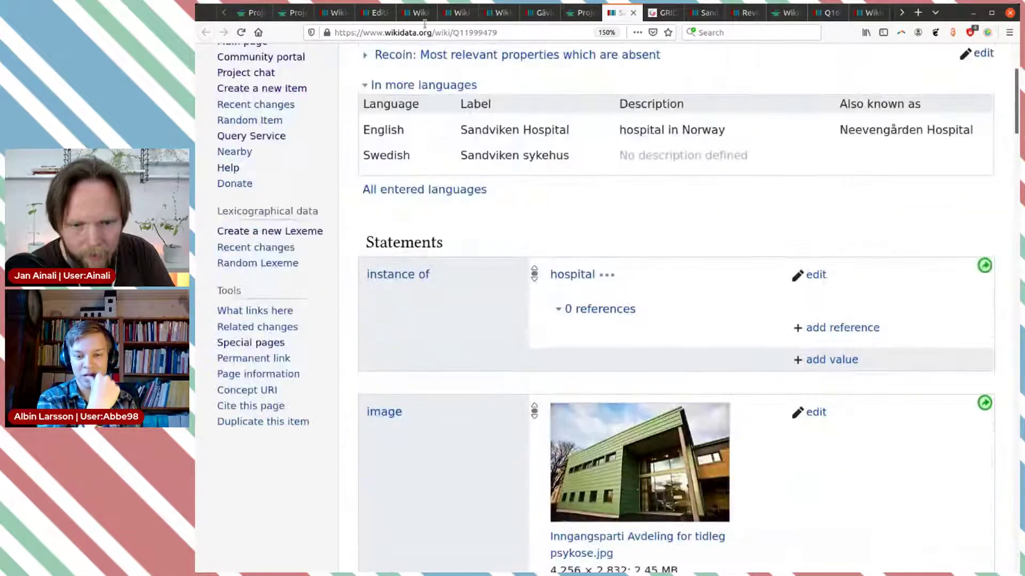
{"action": "left_click", "coordinate": [478, 32]}
{"action": "double_click", "coordinate": [483, 32]}
{"action": "key", "text": "ctrl+Tab"}
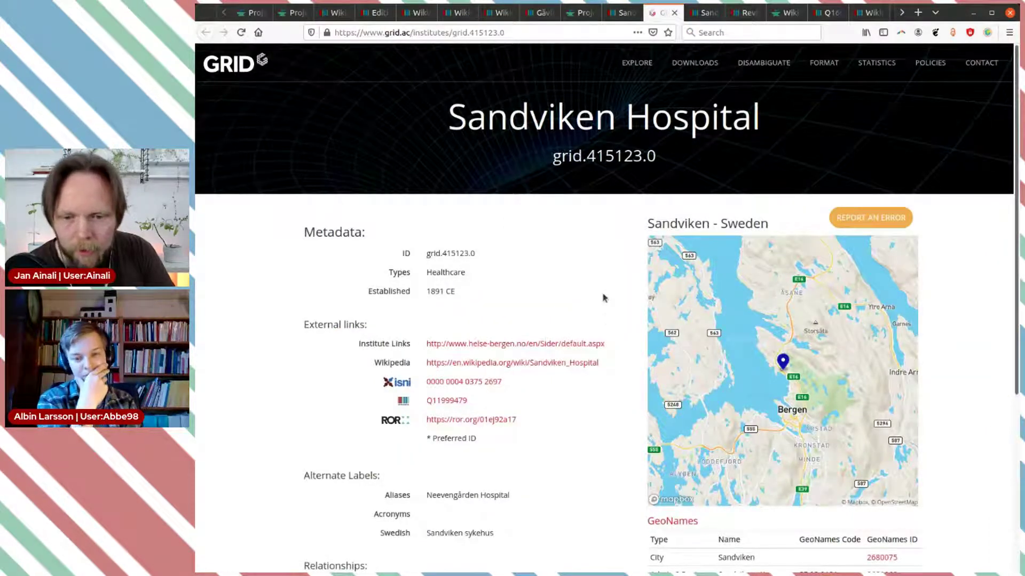
Step: Return to the hospital item, read the potential mismatch notice on the administrative entity's reference, and remove the warning
{"action": "key", "text": "ctrl+shift+Tab"}
{"action": "scroll", "coordinate": [611, 269], "scroll_direction": "down", "scroll_amount": 3}
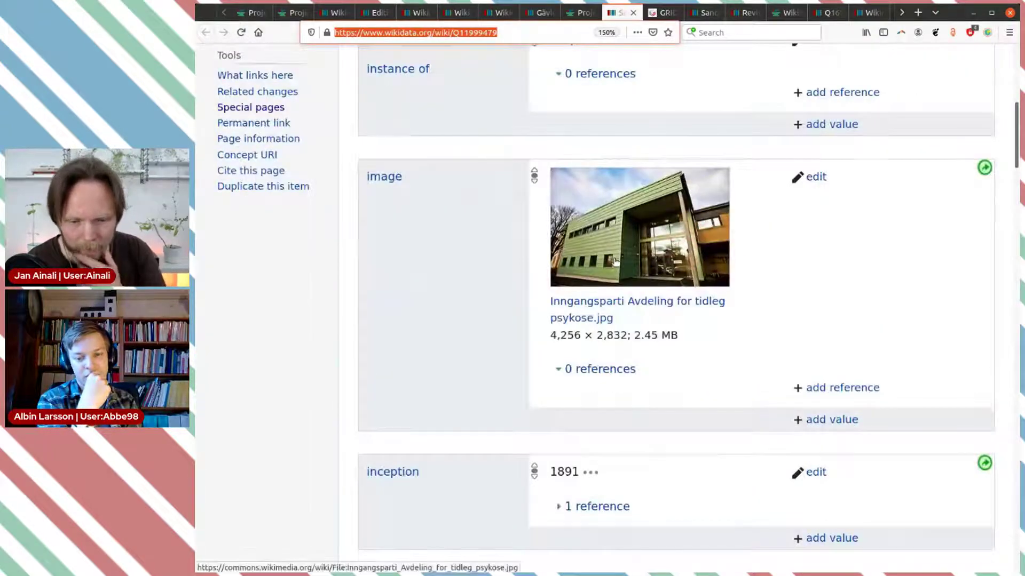
{"action": "scroll", "coordinate": [615, 262], "scroll_direction": "down", "scroll_amount": 8}
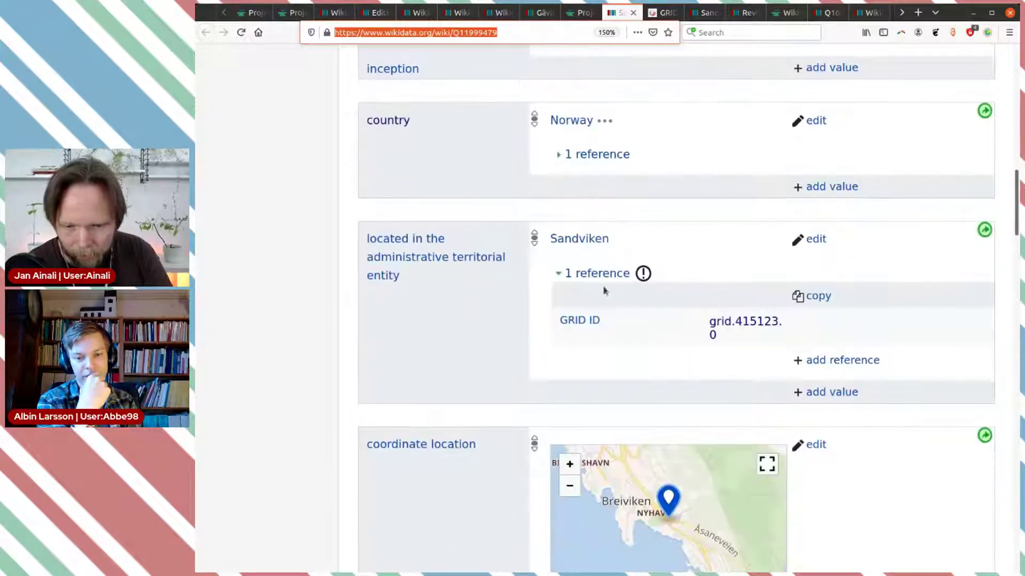
{"action": "left_click", "coordinate": [643, 273]}
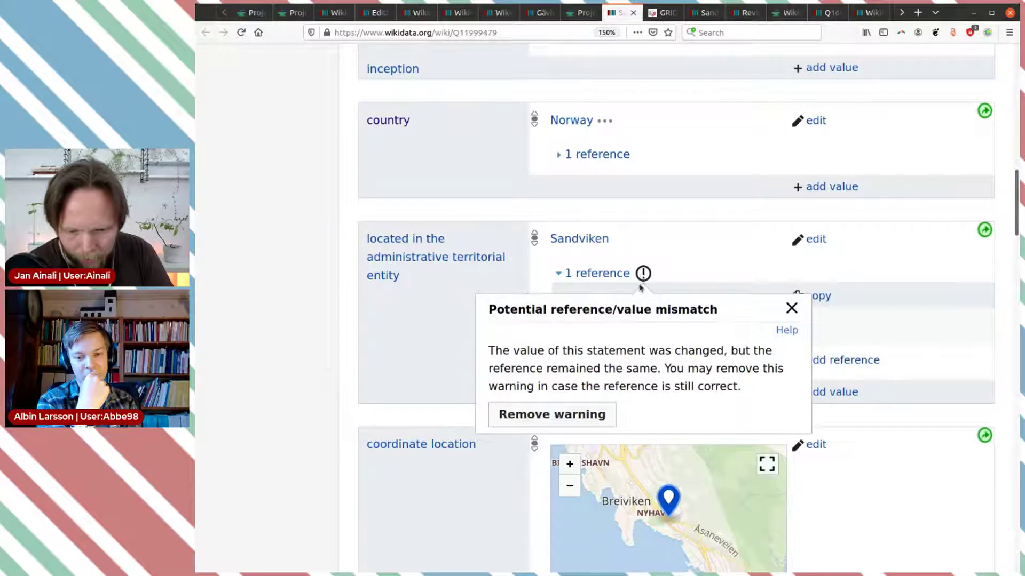
{"action": "left_click", "coordinate": [598, 419]}
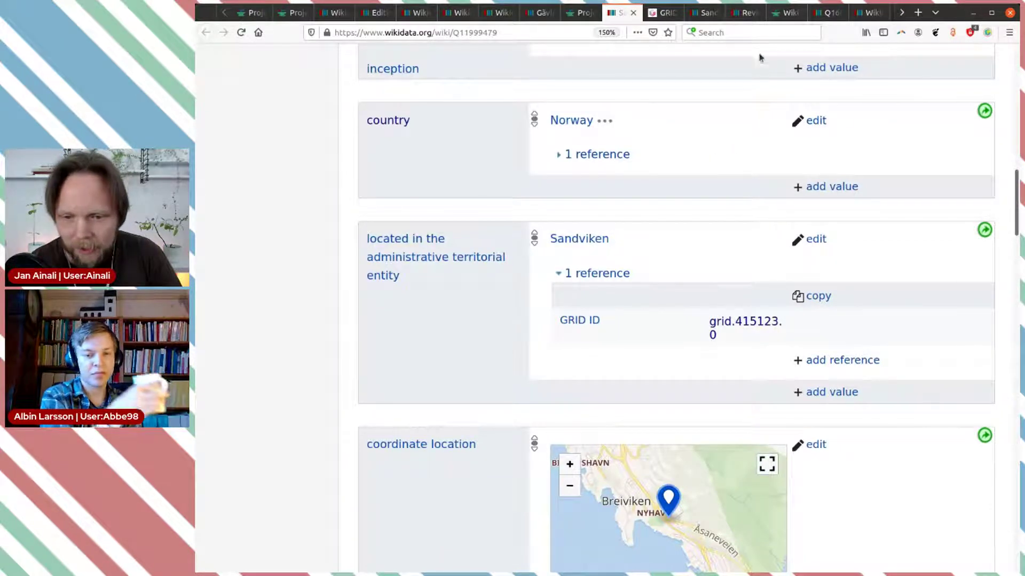
Step: Switch to the WikiShootMe map and view the wider area around the Olonetsky District marker
{"action": "left_click", "coordinate": [785, 13]}
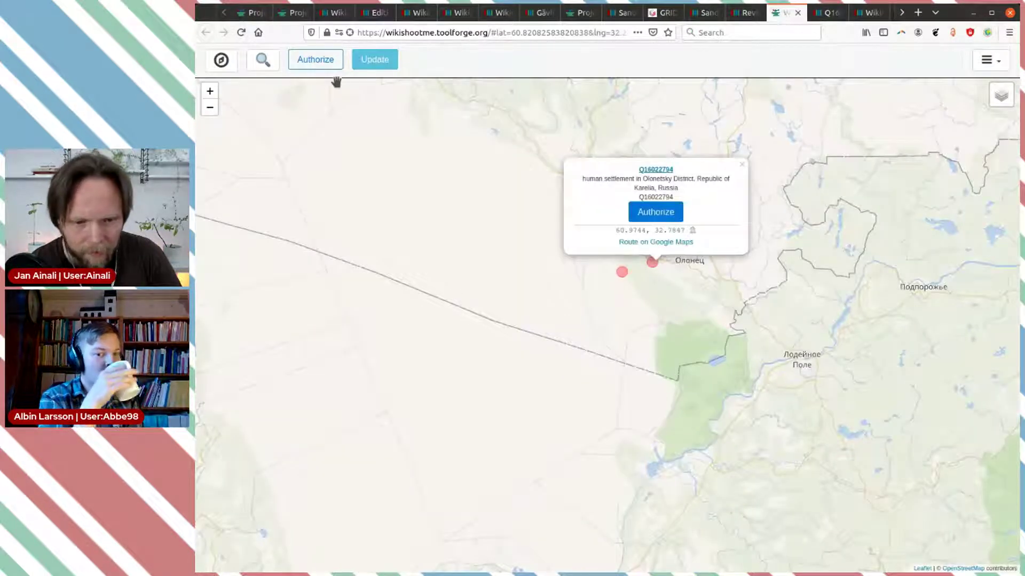
{"action": "scroll", "coordinate": [460, 160], "scroll_direction": "down", "scroll_amount": 2}
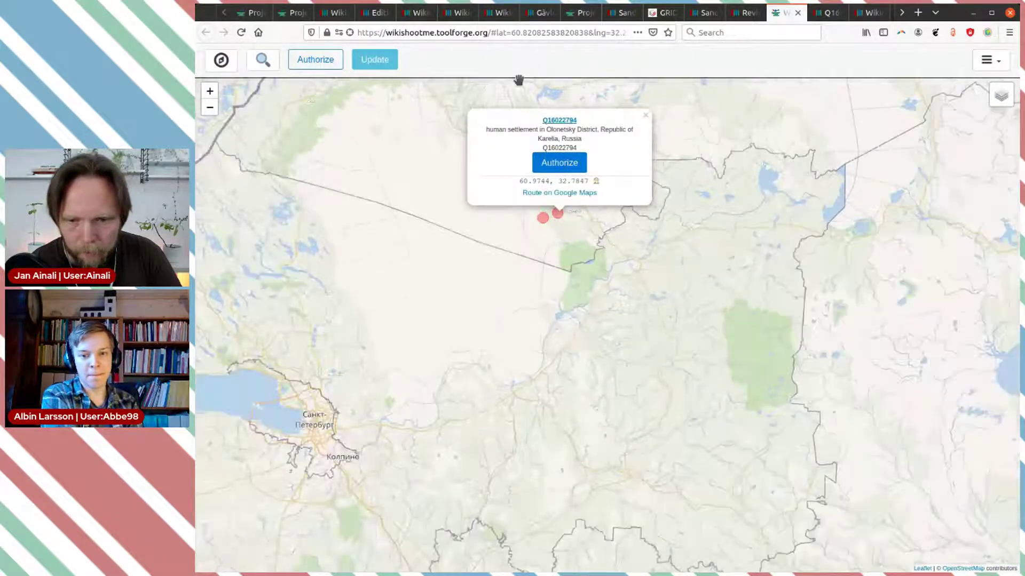
Step: Close the WikiShootMe map and compare the earlier and newer Projector maps of WikiProject X-län
{"action": "left_click", "coordinate": [797, 14]}
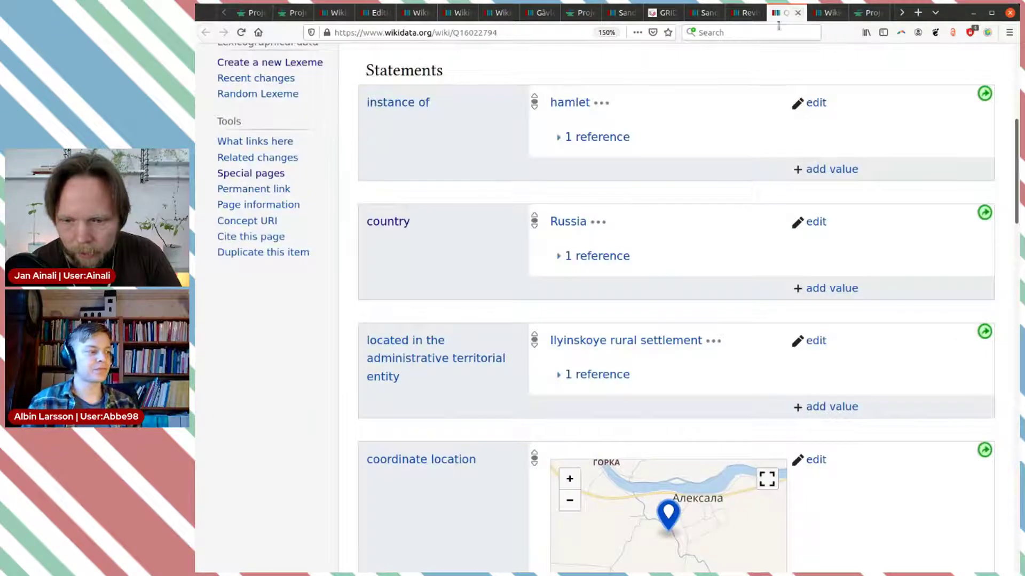
{"action": "left_click", "coordinate": [867, 12]}
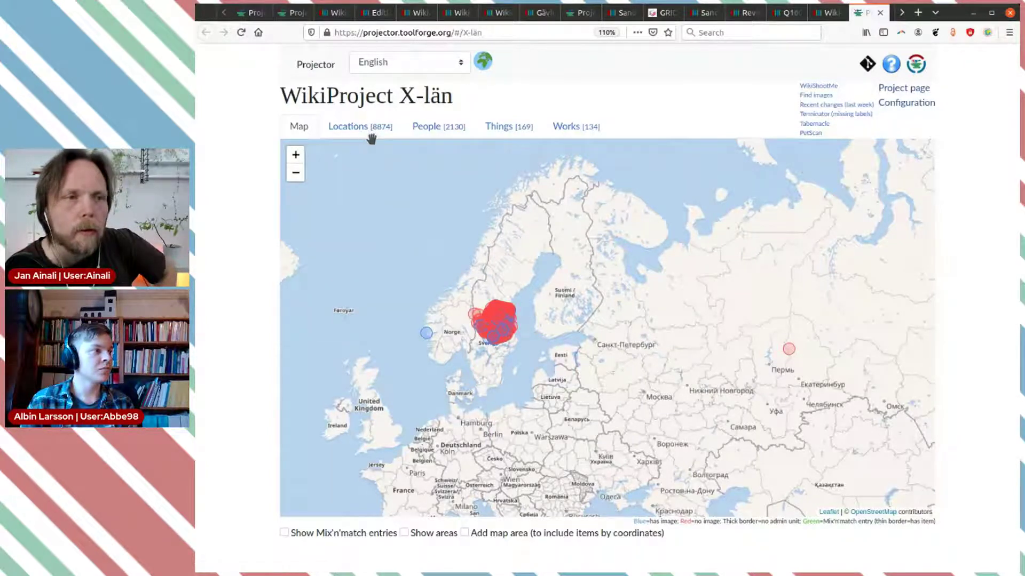
{"action": "left_click", "coordinate": [570, 13]}
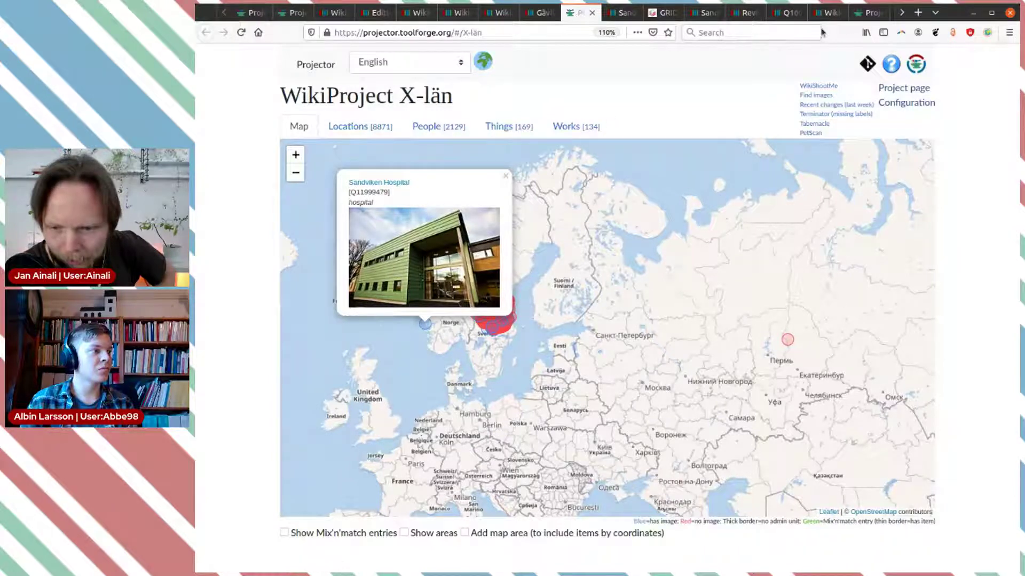
{"action": "left_click", "coordinate": [858, 15]}
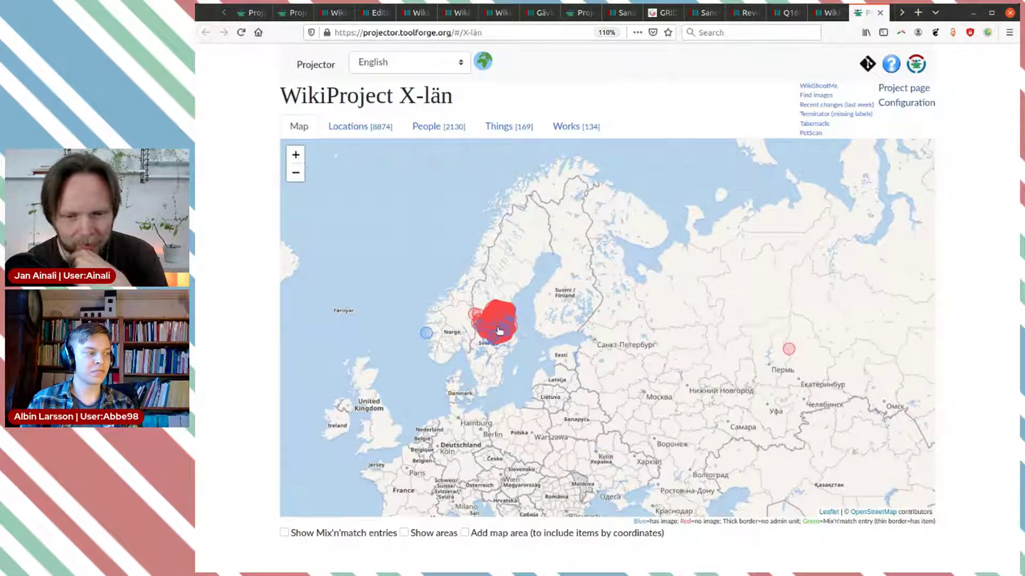
Step: Review the list of people born, deceased or employed in X-län, including its filters and columns
{"action": "left_click", "coordinate": [457, 133]}
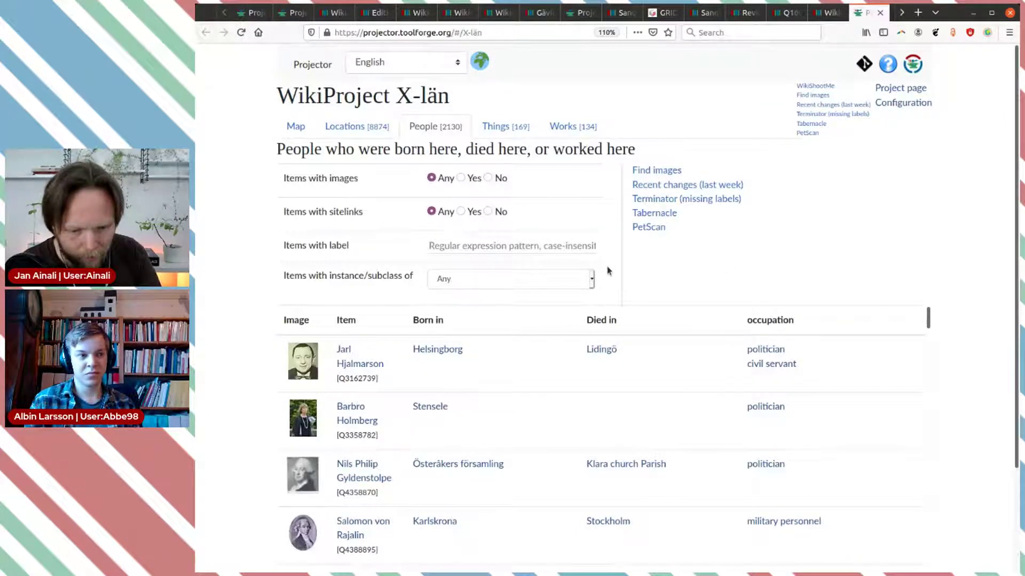
{"action": "scroll", "coordinate": [695, 315], "scroll_direction": "down", "scroll_amount": 2}
{"action": "scroll", "coordinate": [953, 363], "scroll_direction": "down", "scroll_amount": 2}
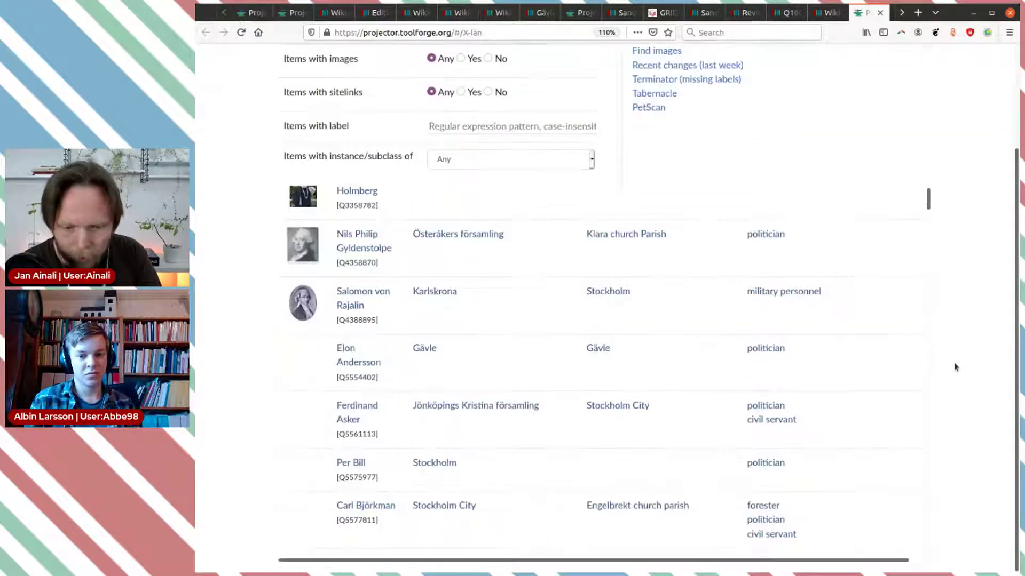
{"action": "scroll", "coordinate": [954, 362], "scroll_direction": "up", "scroll_amount": 2}
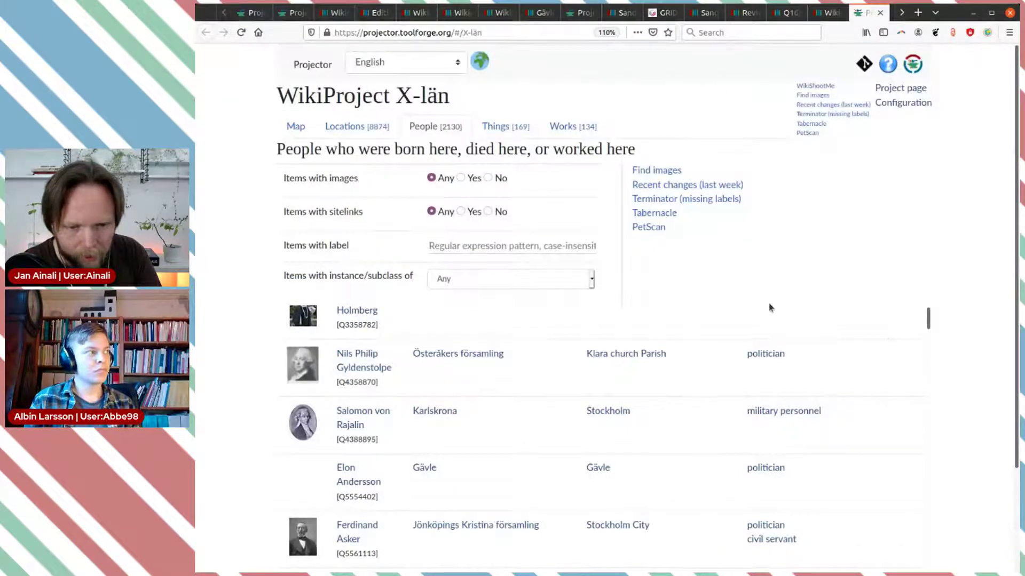
Step: Browse the X-län list of things, examining which objects and traditions it contains and their instance or subclass types
{"action": "left_click", "coordinate": [499, 128]}
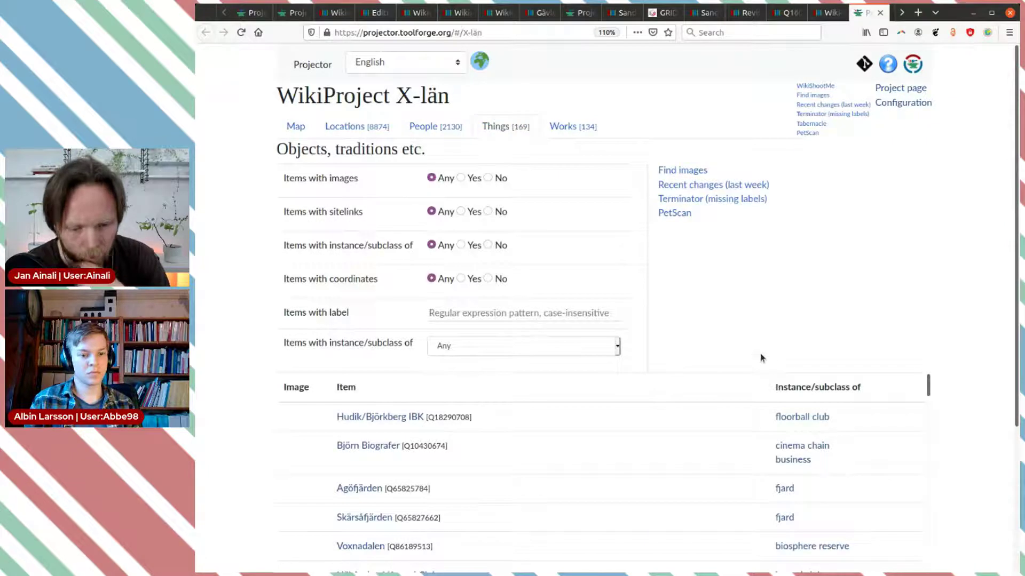
{"action": "scroll", "coordinate": [959, 274], "scroll_direction": "down", "scroll_amount": 3}
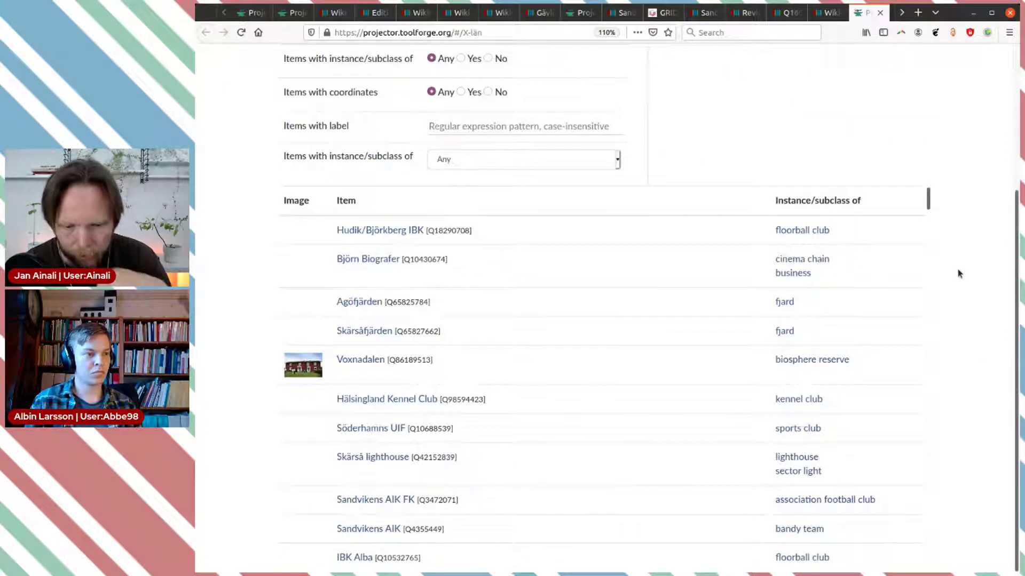
{"action": "scroll", "coordinate": [658, 304], "scroll_direction": "down", "scroll_amount": 3}
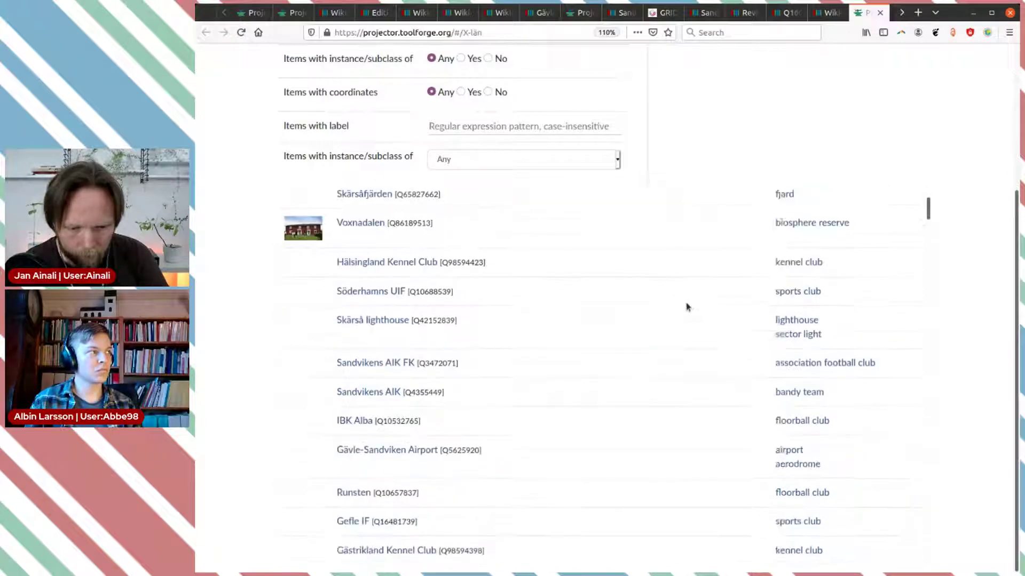
{"action": "scroll", "coordinate": [683, 311], "scroll_direction": "down", "scroll_amount": 6}
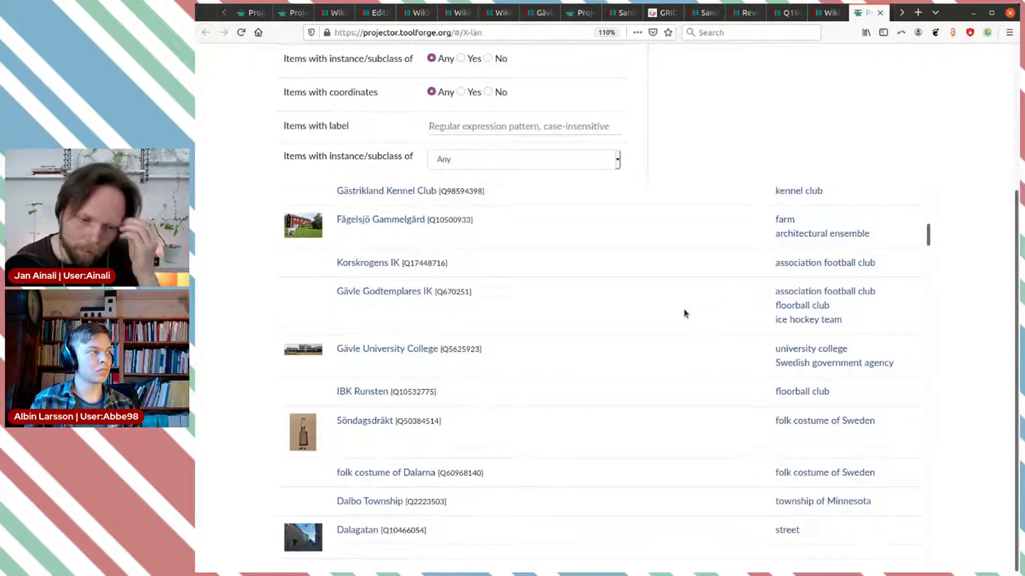
{"action": "scroll", "coordinate": [685, 314], "scroll_direction": "down", "scroll_amount": 3}
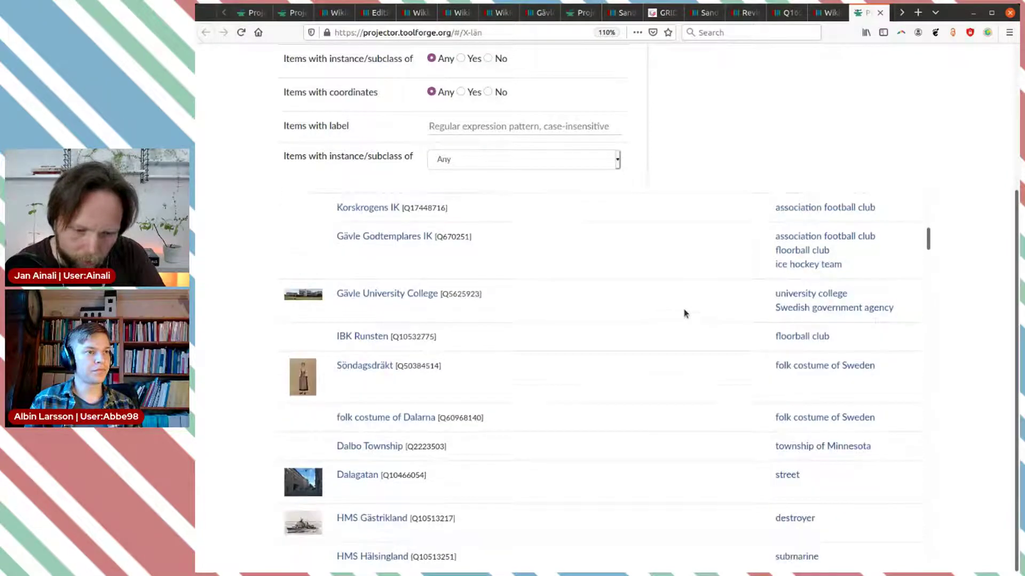
{"action": "scroll", "coordinate": [685, 313], "scroll_direction": "down", "scroll_amount": 4}
{"action": "scroll", "coordinate": [685, 314], "scroll_direction": "up", "scroll_amount": 4}
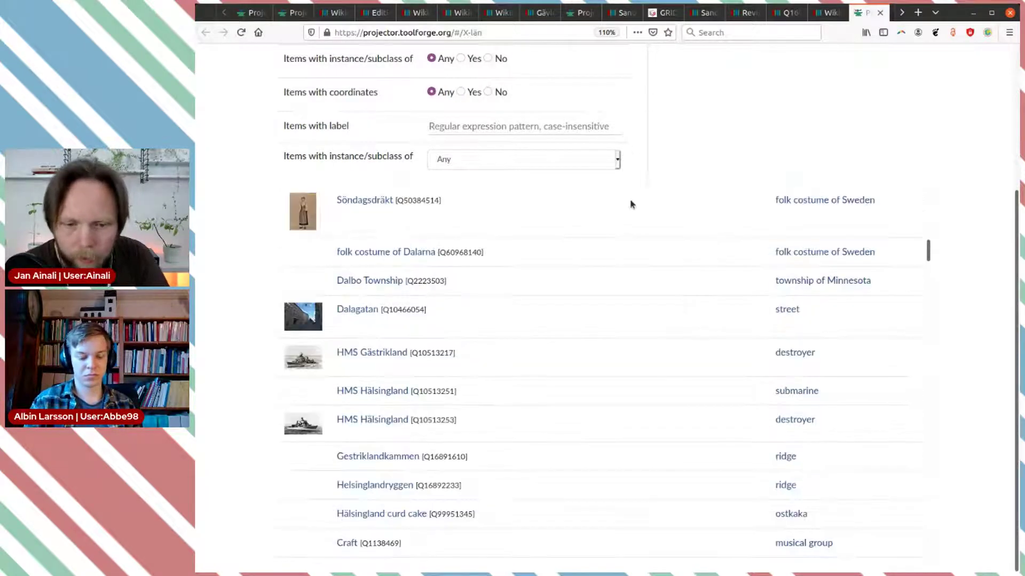
{"action": "scroll", "coordinate": [631, 201], "scroll_direction": "up", "scroll_amount": 10}
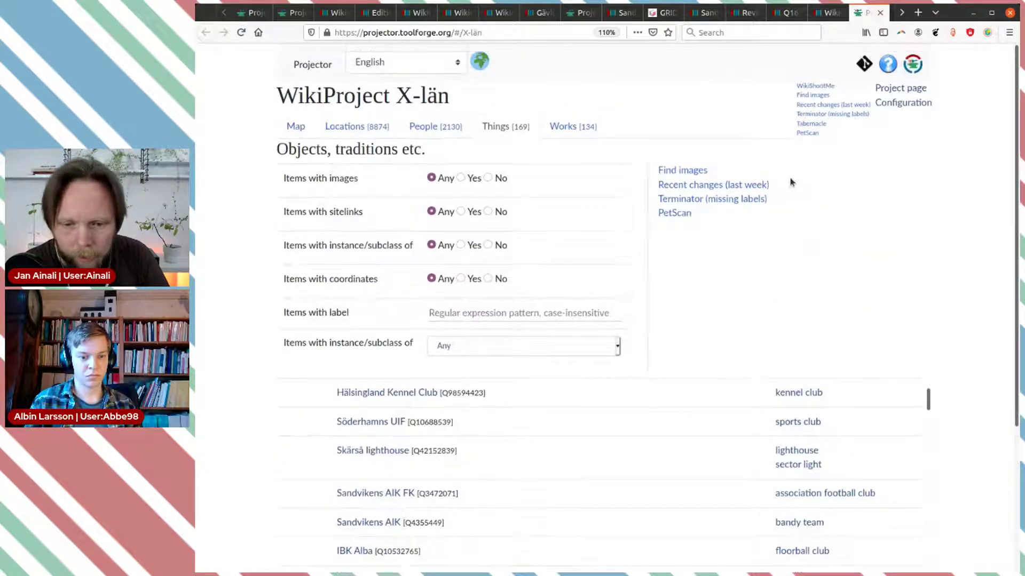
Step: From the list of works, open the Ockelbo Municipality Open Data portal item, examine its statements and close it
{"action": "left_click", "coordinate": [553, 129]}
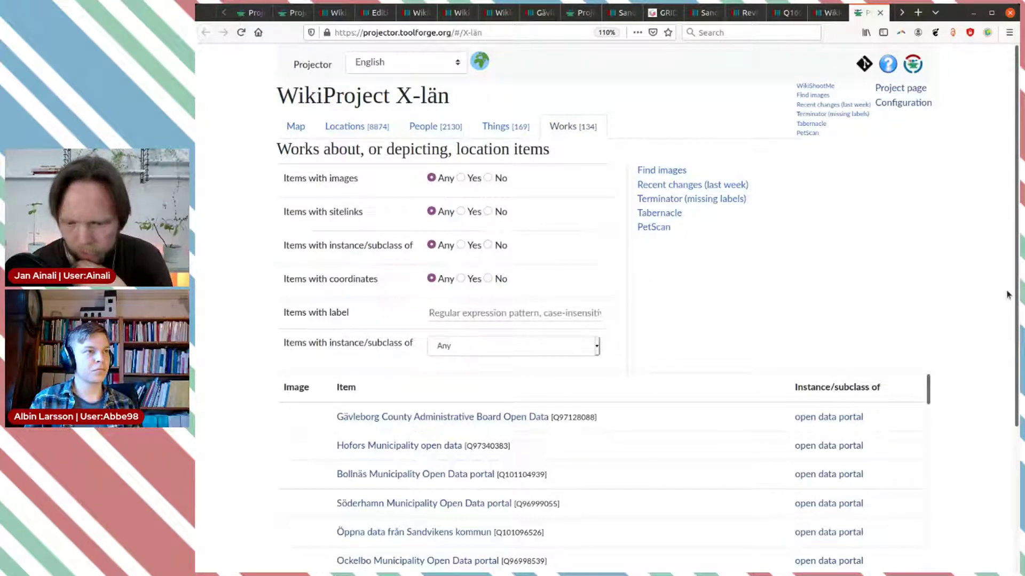
{"action": "scroll", "coordinate": [1005, 293], "scroll_direction": "down", "scroll_amount": 4}
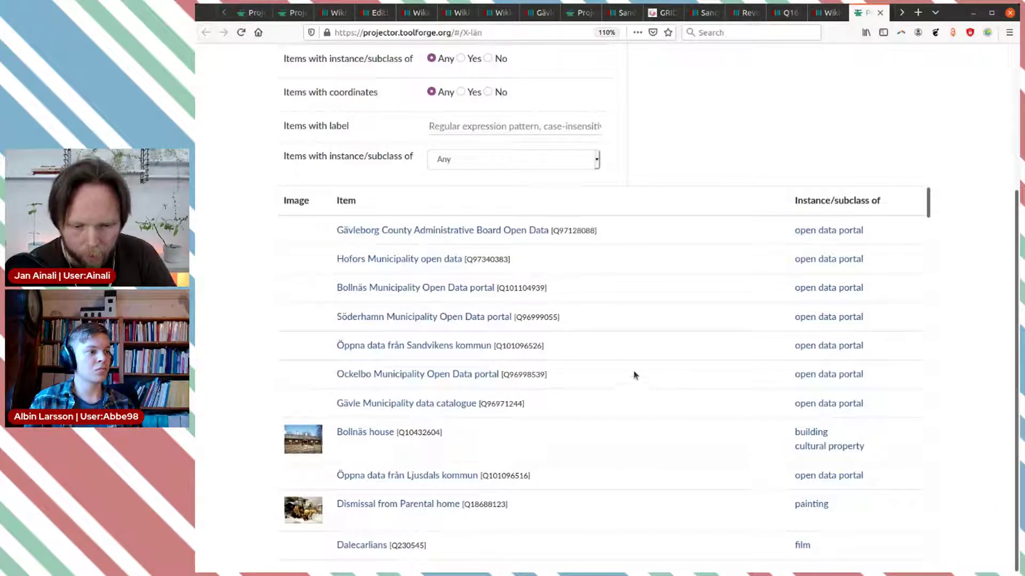
{"action": "left_click", "coordinate": [481, 377]}
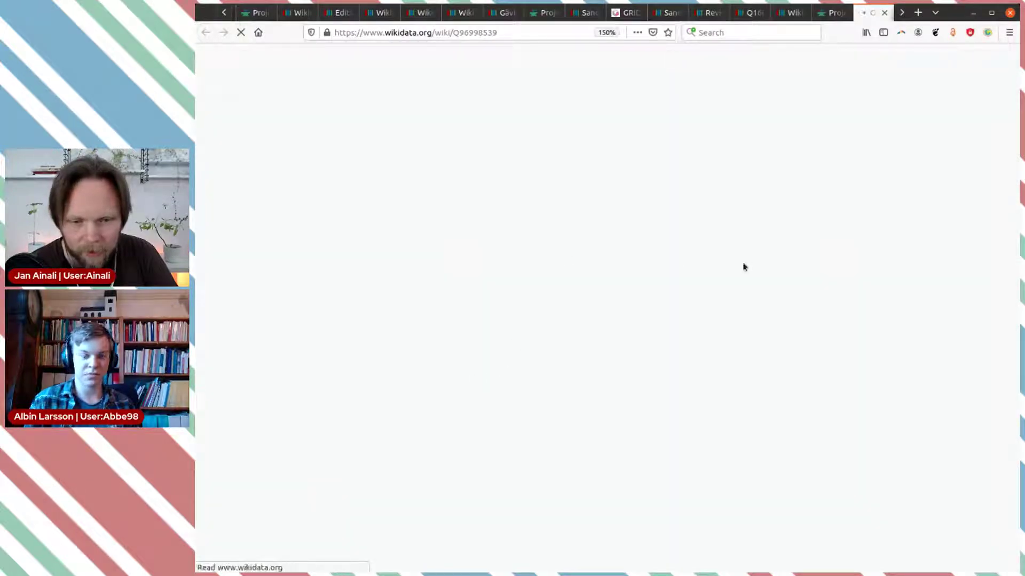
{"action": "scroll", "coordinate": [746, 267], "scroll_direction": "down", "scroll_amount": 10}
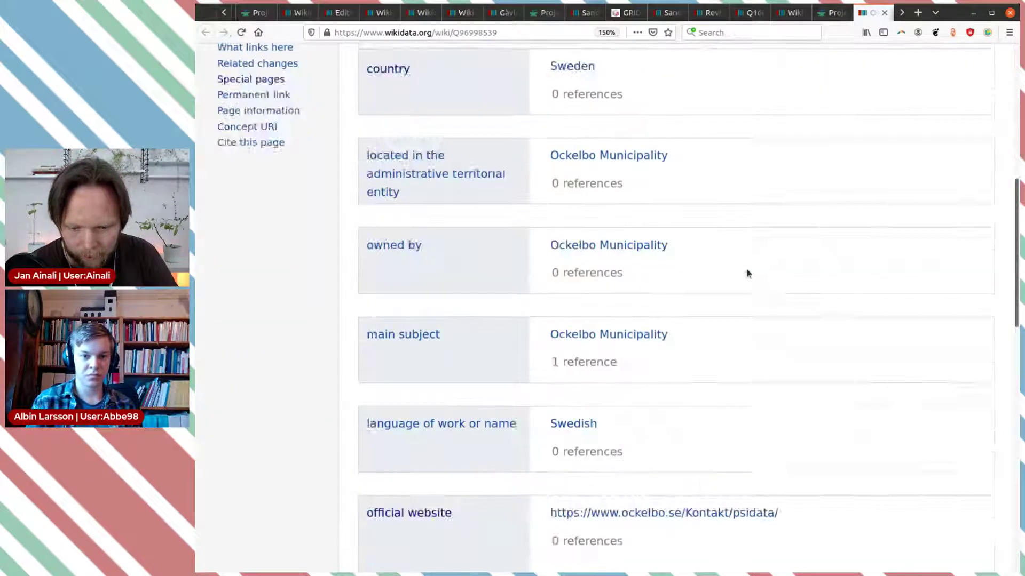
{"action": "scroll", "coordinate": [747, 273], "scroll_direction": "up", "scroll_amount": 2}
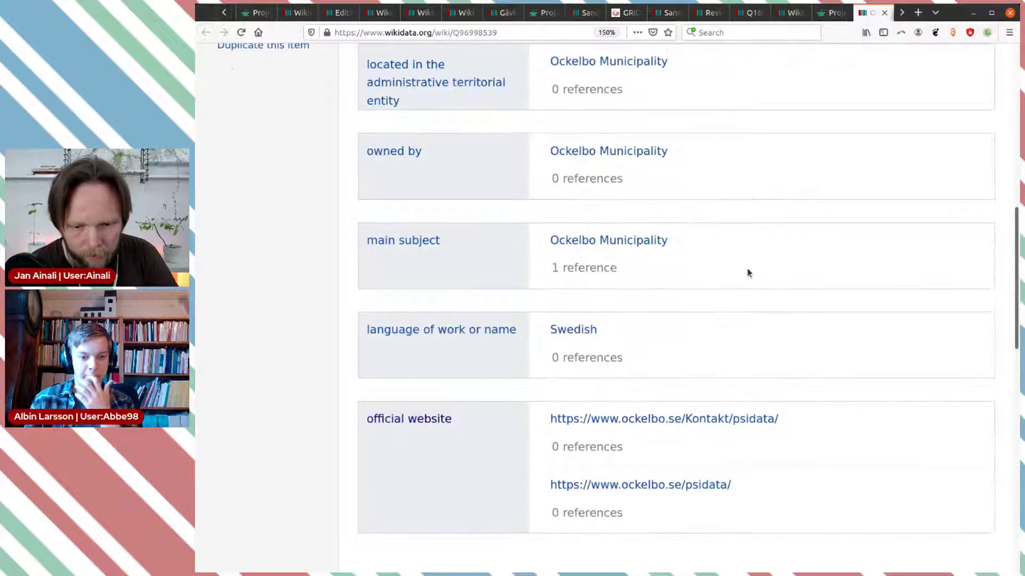
{"action": "scroll", "coordinate": [747, 270], "scroll_direction": "up", "scroll_amount": 5}
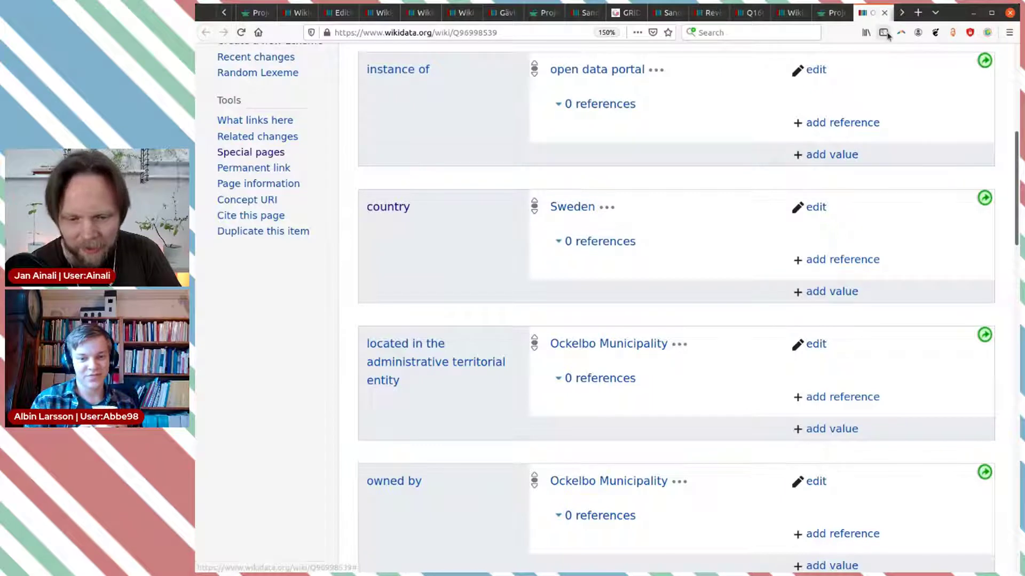
{"action": "scroll", "coordinate": [751, 235], "scroll_direction": "down", "scroll_amount": 3}
{"action": "scroll", "coordinate": [749, 235], "scroll_direction": "up", "scroll_amount": 4}
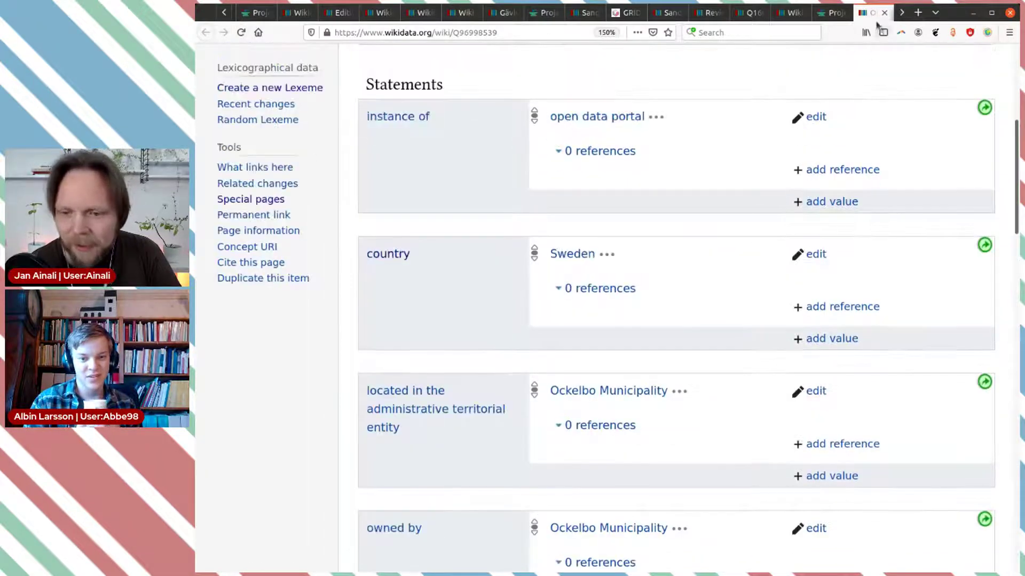
{"action": "left_click", "coordinate": [884, 12]}
Step: Browse the remaining works about or depicting the X-län location items, such as paintings, films and articles
{"action": "scroll", "coordinate": [914, 286], "scroll_direction": "down", "scroll_amount": 2}
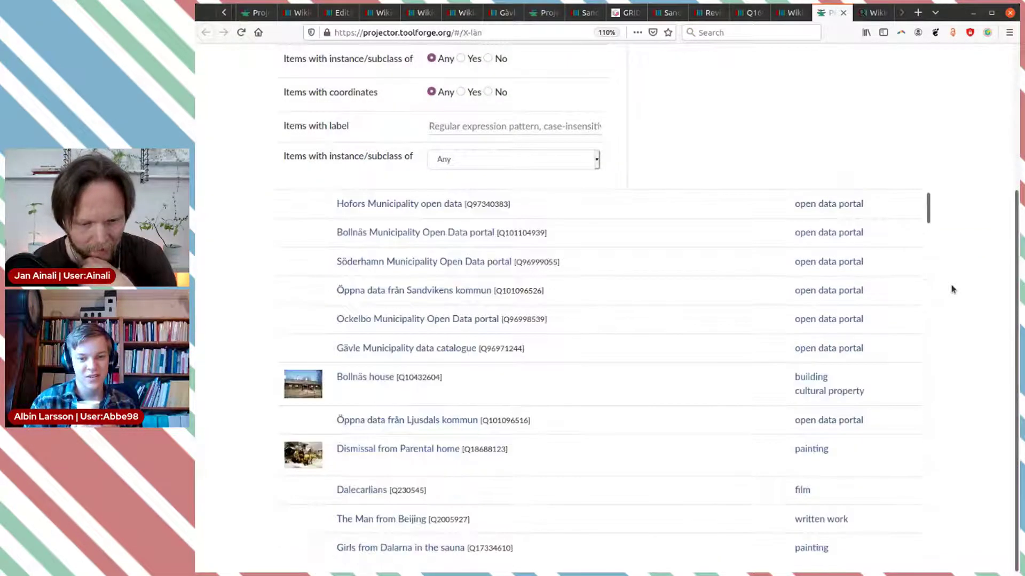
{"action": "scroll", "coordinate": [655, 298], "scroll_direction": "down", "scroll_amount": 5}
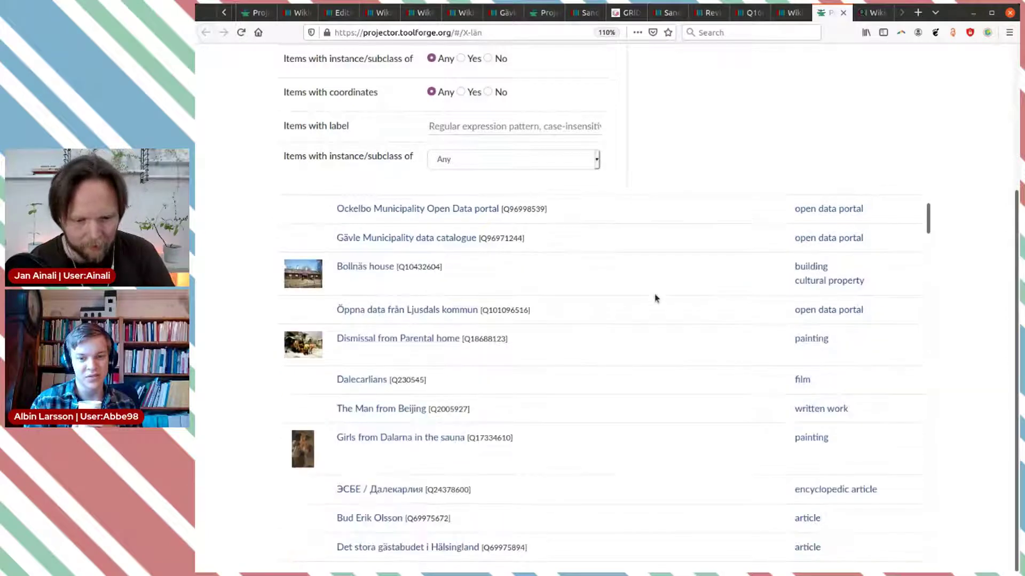
{"action": "scroll", "coordinate": [534, 305], "scroll_direction": "up", "scroll_amount": 2}
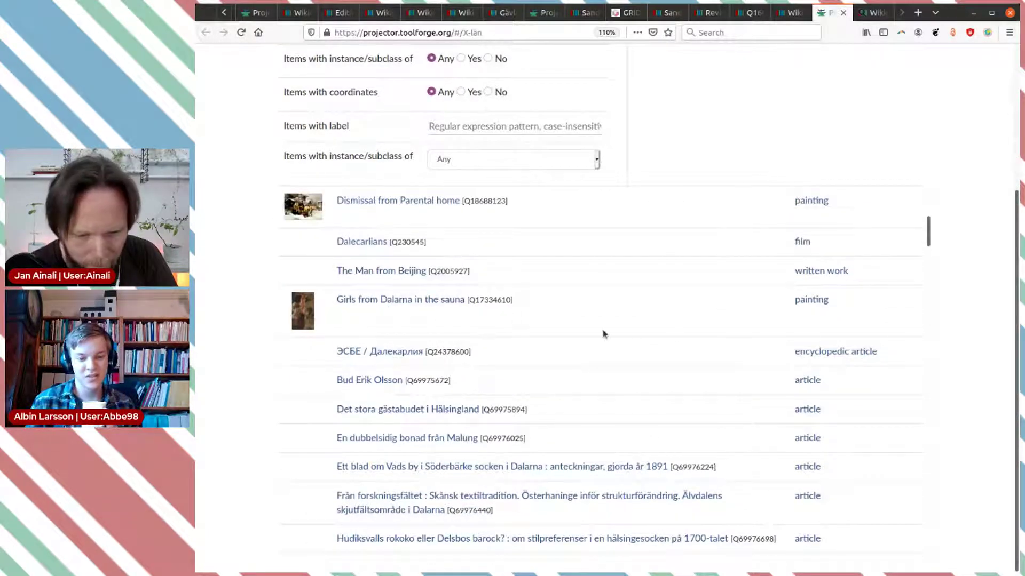
{"action": "scroll", "coordinate": [603, 333], "scroll_direction": "down", "scroll_amount": 5}
{"action": "scroll", "coordinate": [604, 324], "scroll_direction": "up", "scroll_amount": 10}
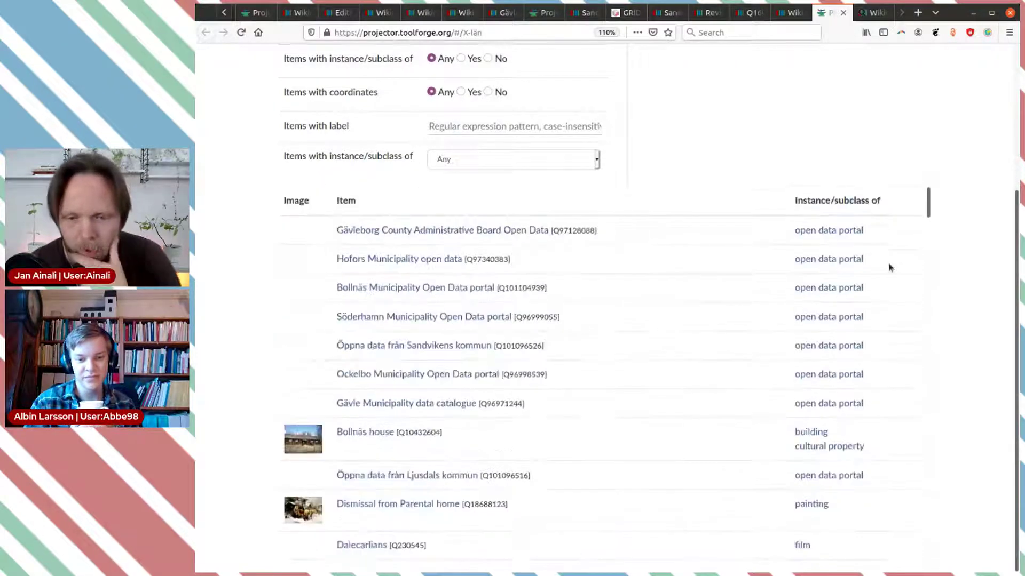
{"action": "scroll", "coordinate": [890, 267], "scroll_direction": "up", "scroll_amount": 4}
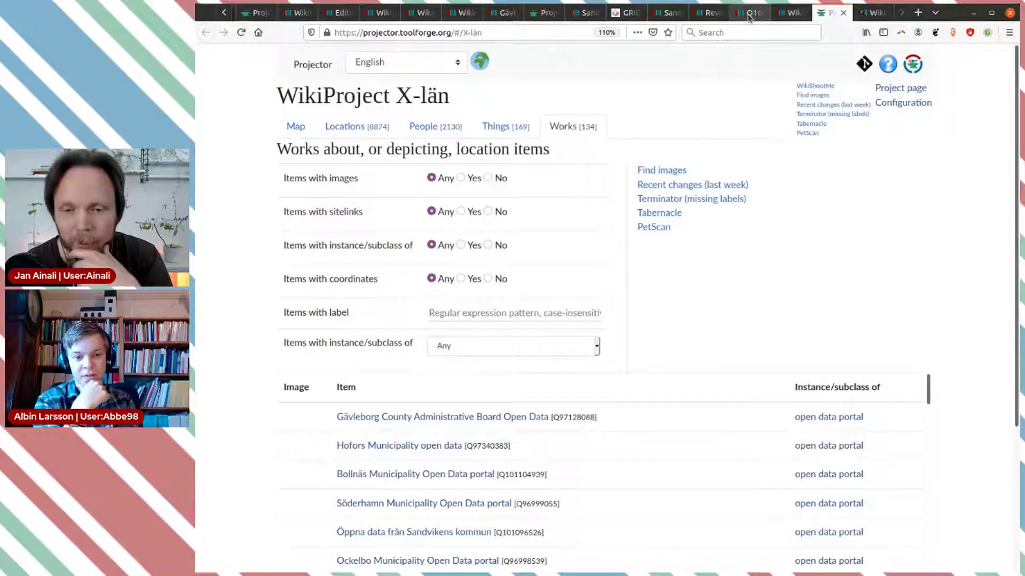
Step: Check the X-län projector.config page and read the Wikidata:Projector documentation on lists, valid configuration keys and map areas
{"action": "left_click", "coordinate": [789, 13]}
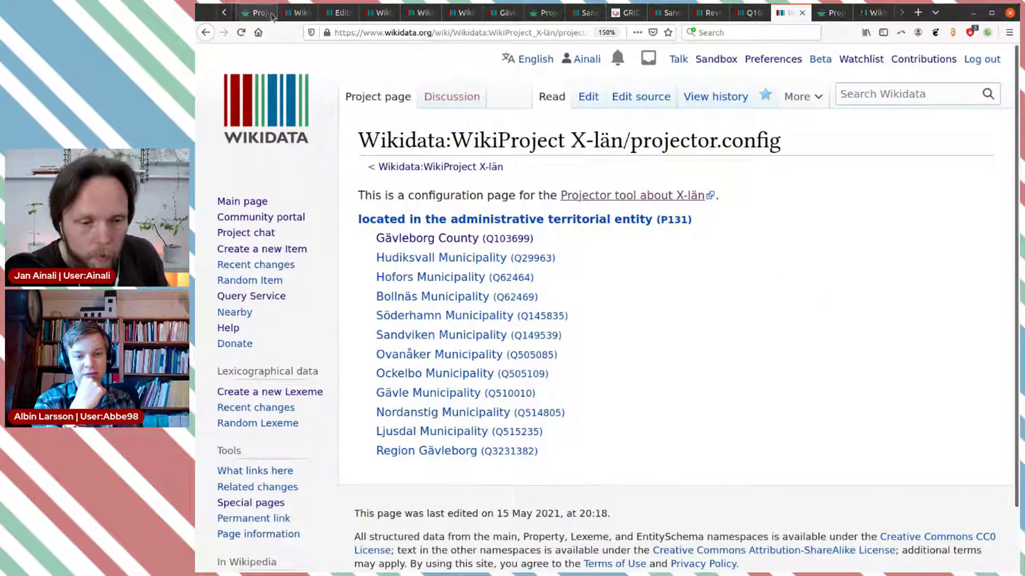
{"action": "left_click", "coordinate": [293, 17]}
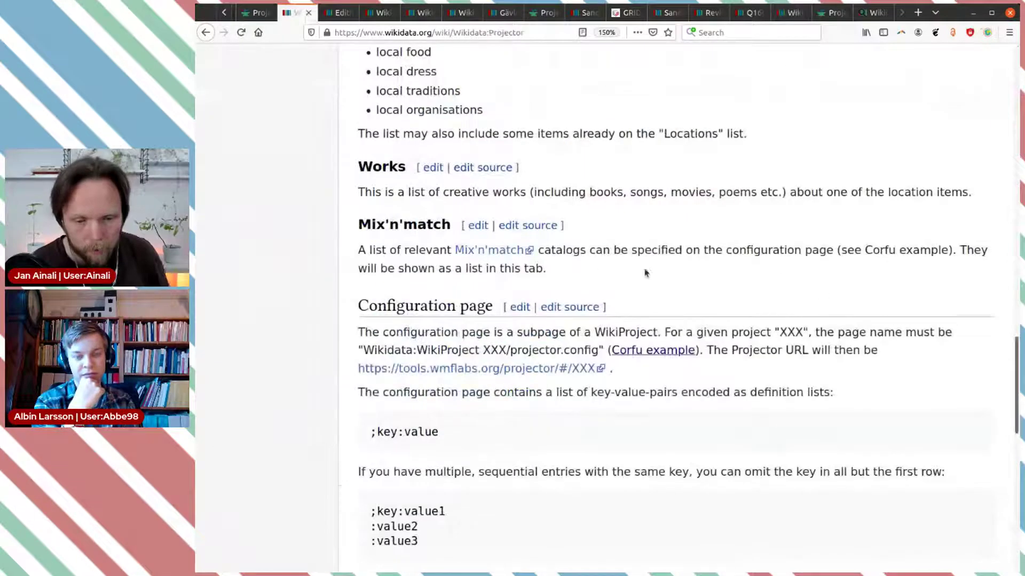
{"action": "scroll", "coordinate": [663, 249], "scroll_direction": "up", "scroll_amount": 5}
{"action": "scroll", "coordinate": [665, 251], "scroll_direction": "down", "scroll_amount": 3}
{"action": "scroll", "coordinate": [664, 251], "scroll_direction": "down", "scroll_amount": 5}
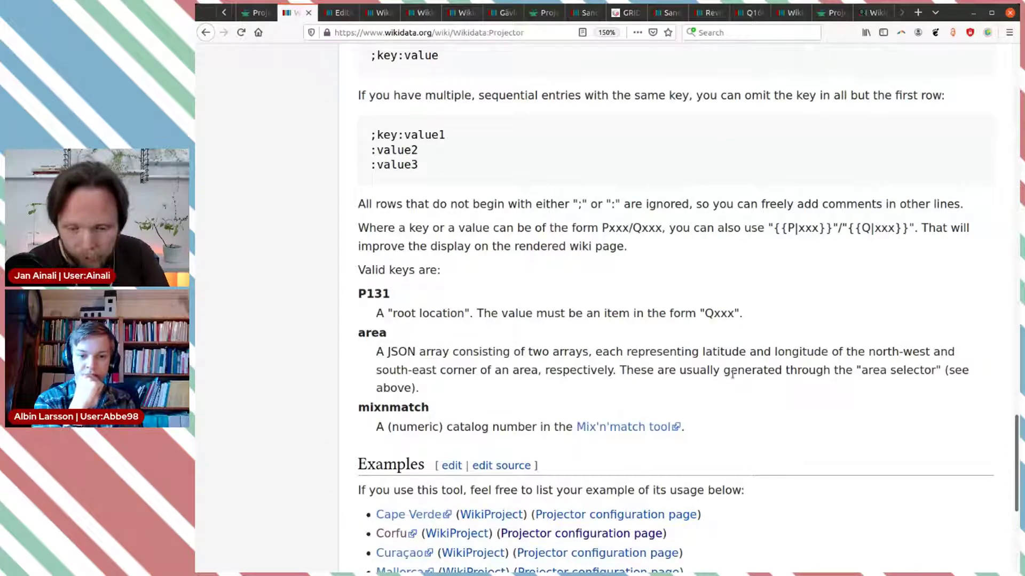
{"action": "scroll", "coordinate": [732, 374], "scroll_direction": "up", "scroll_amount": 15}
{"action": "scroll", "coordinate": [737, 370], "scroll_direction": "up", "scroll_amount": 8}
{"action": "scroll", "coordinate": [737, 374], "scroll_direction": "down", "scroll_amount": 3}
{"action": "scroll", "coordinate": [736, 370], "scroll_direction": "up", "scroll_amount": 3}
{"action": "scroll", "coordinate": [737, 369], "scroll_direction": "up", "scroll_amount": 2}
{"action": "scroll", "coordinate": [738, 373], "scroll_direction": "down", "scroll_amount": 3}
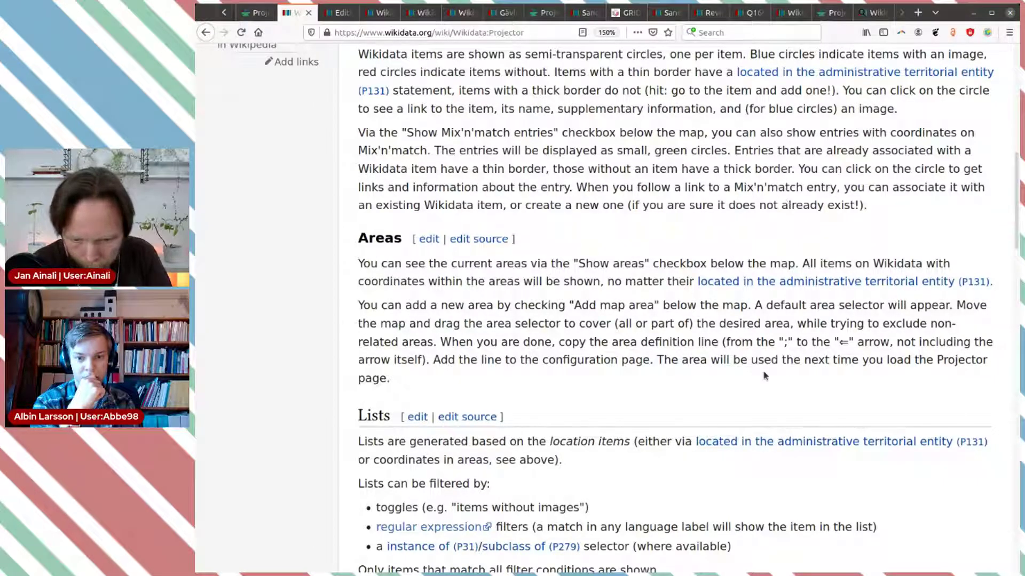
{"action": "scroll", "coordinate": [742, 345], "scroll_direction": "down", "scroll_amount": 4}
{"action": "scroll", "coordinate": [728, 331], "scroll_direction": "up", "scroll_amount": 4}
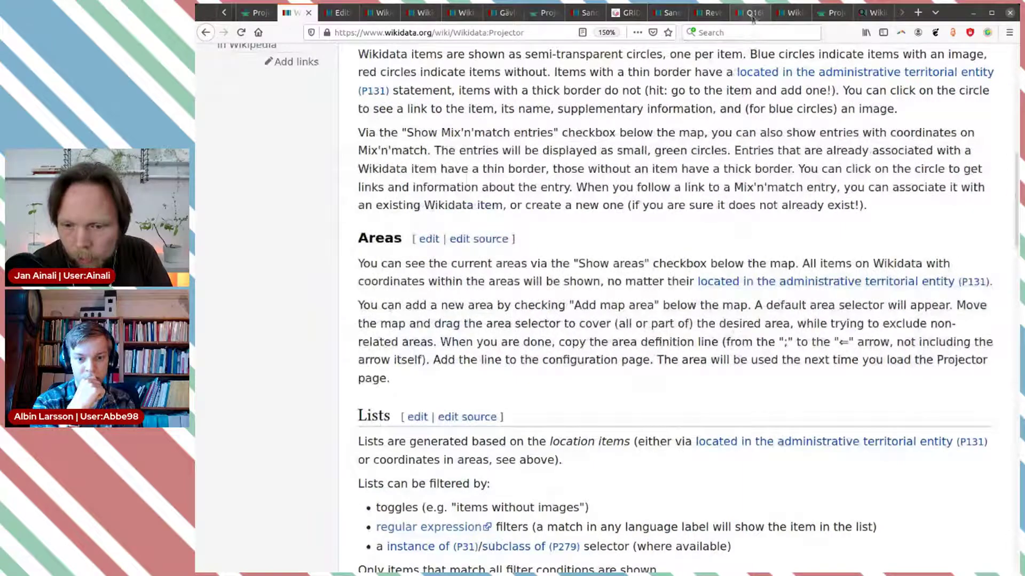
Step: On the X-län Projector map, enable adding a map area and shrink its selector to about 64.6, 26.1 by 56.5, 38.4
{"action": "left_click", "coordinate": [816, 12]}
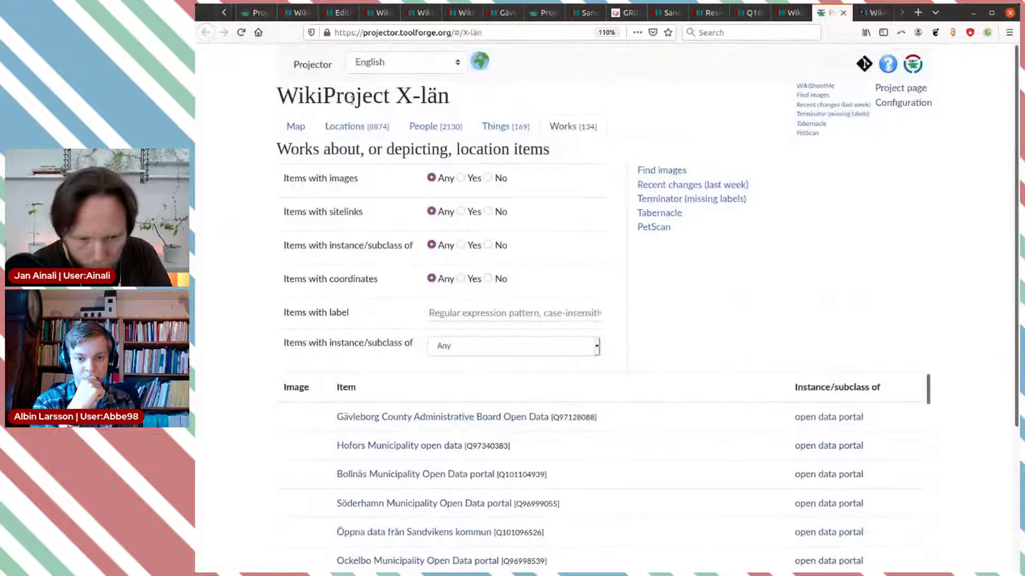
{"action": "left_click", "coordinate": [295, 126]}
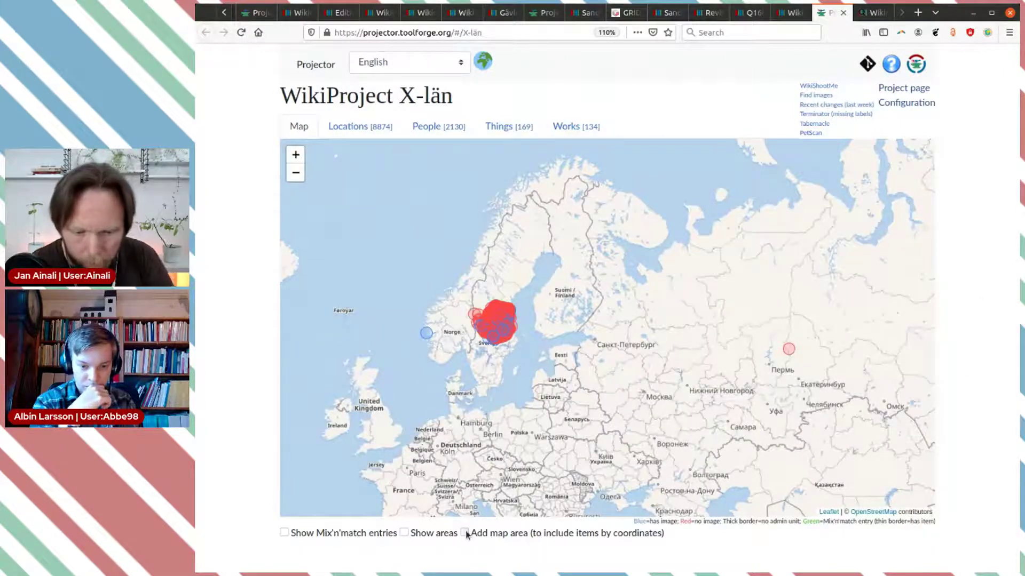
{"action": "left_click", "coordinate": [464, 532]}
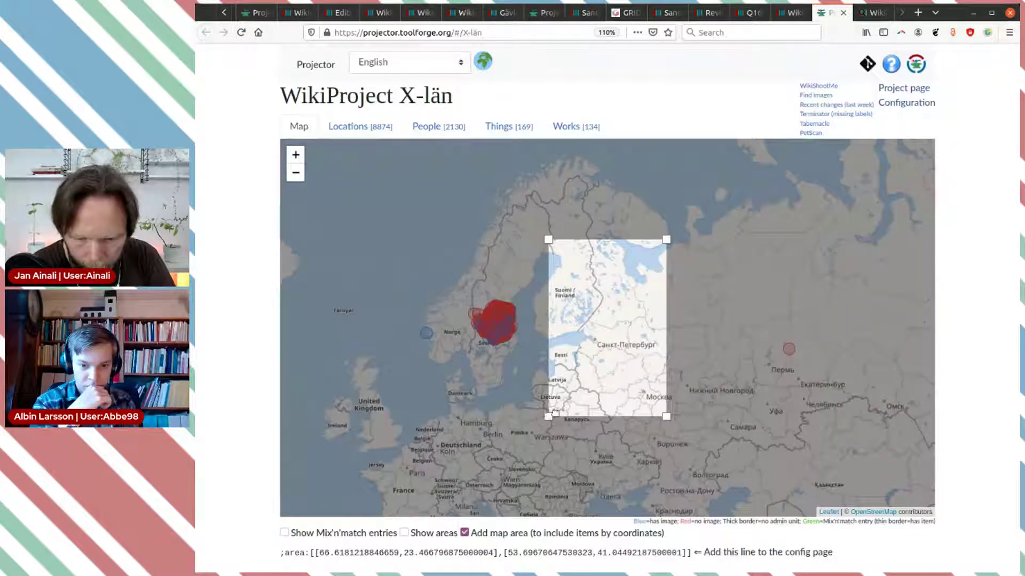
{"action": "left_click_drag", "start_coordinate": [548, 417], "coordinate": [566, 403]}
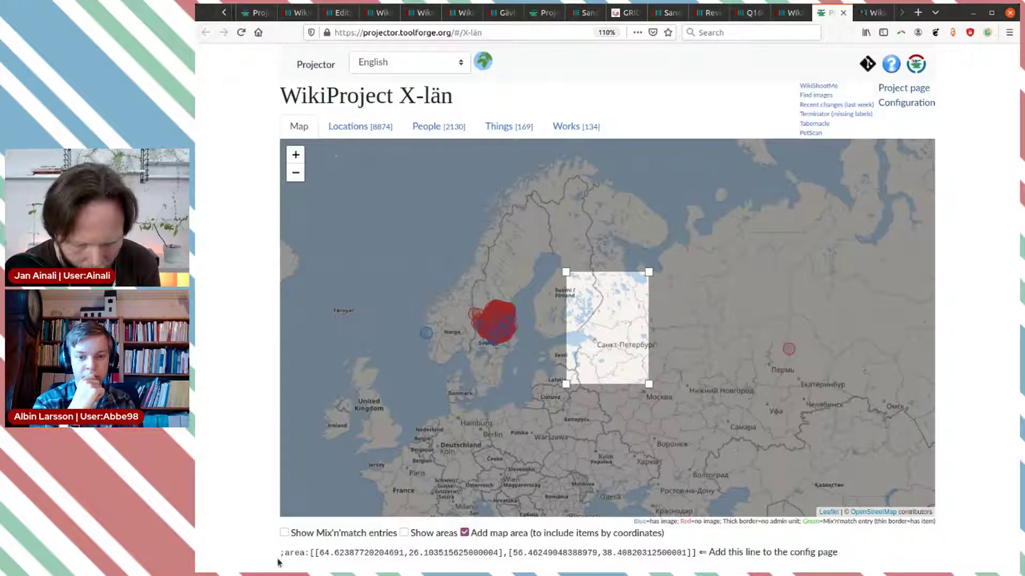
Step: Shrink the map area selector to about 61.4, 30.6 by 60.2, 33.9, then disable adding a map area
{"action": "left_click_drag", "start_coordinate": [281, 551], "coordinate": [439, 554]}
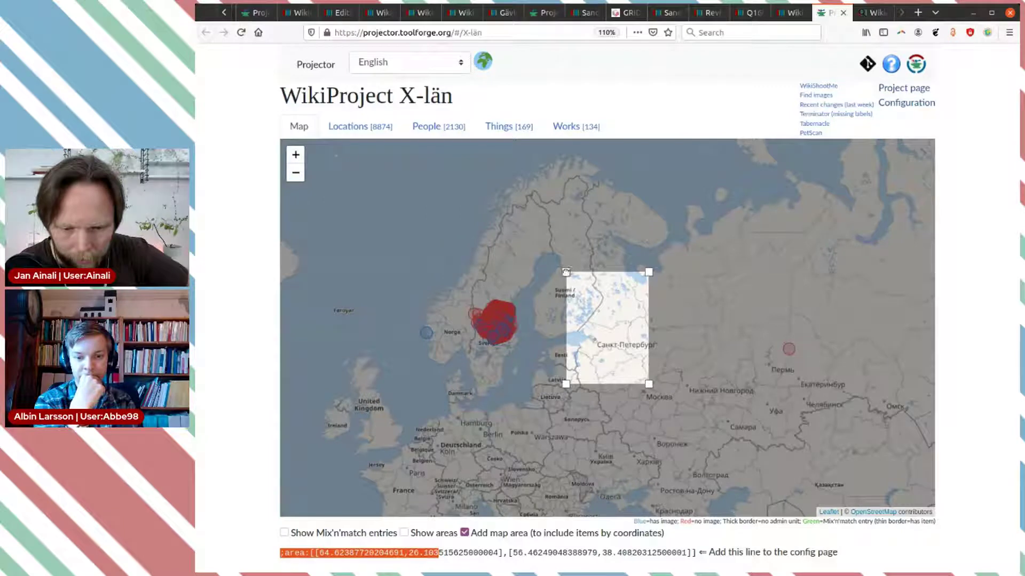
{"action": "left_click_drag", "start_coordinate": [562, 274], "coordinate": [481, 293]}
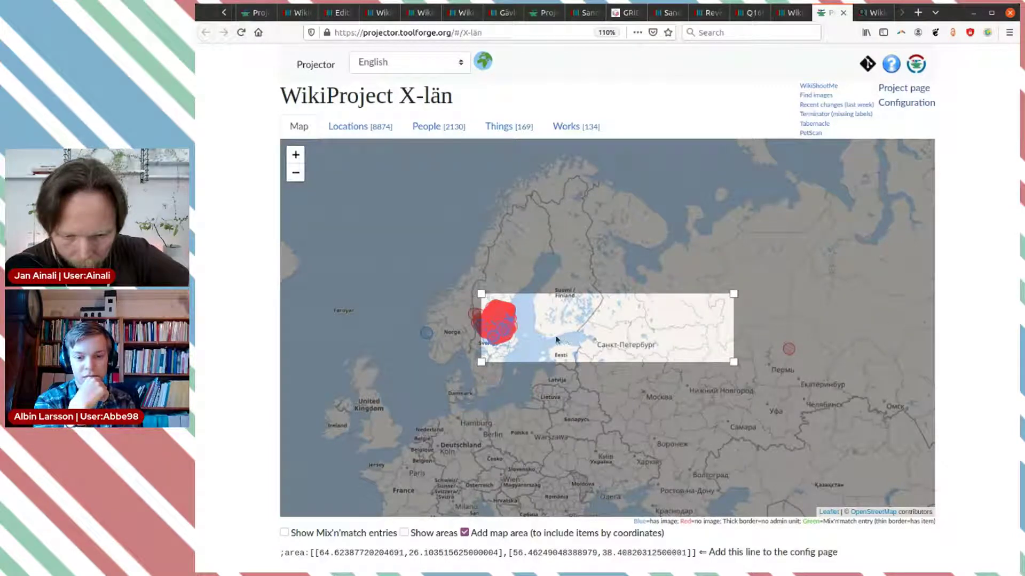
{"action": "left_click_drag", "start_coordinate": [516, 332], "coordinate": [505, 328]}
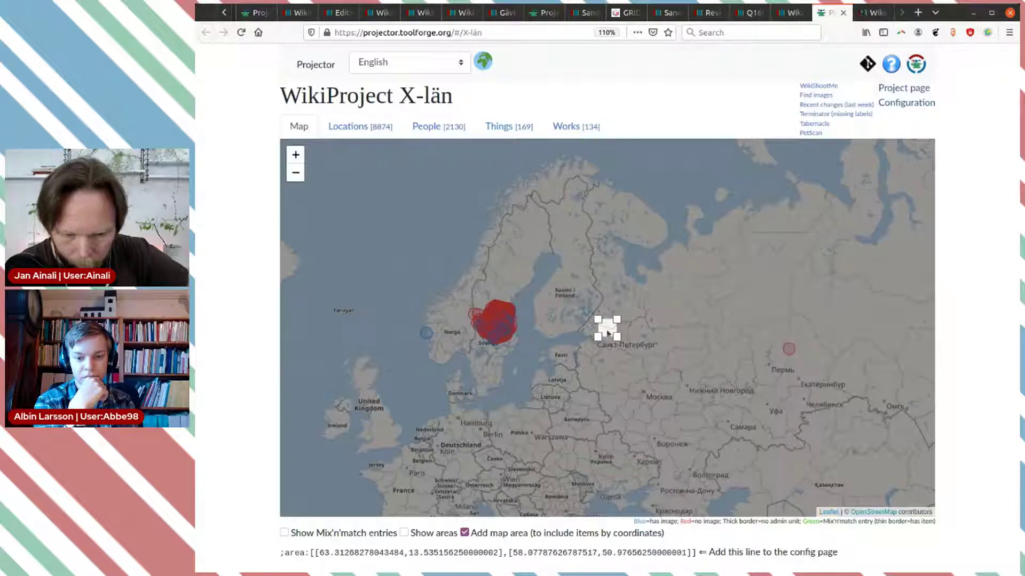
{"action": "left_click_drag", "start_coordinate": [616, 336], "coordinate": [619, 337]}
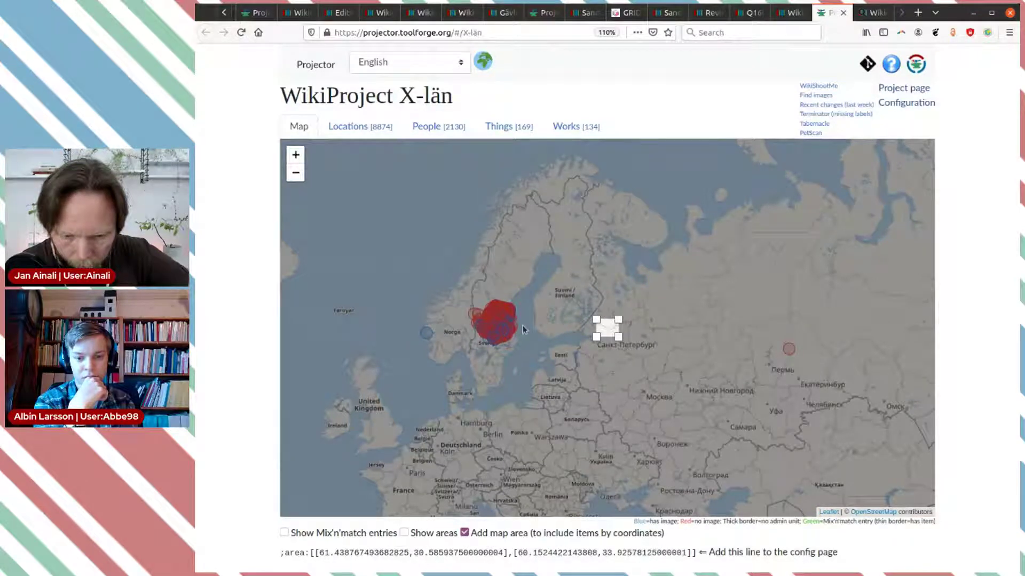
{"action": "key", "text": "Right"}
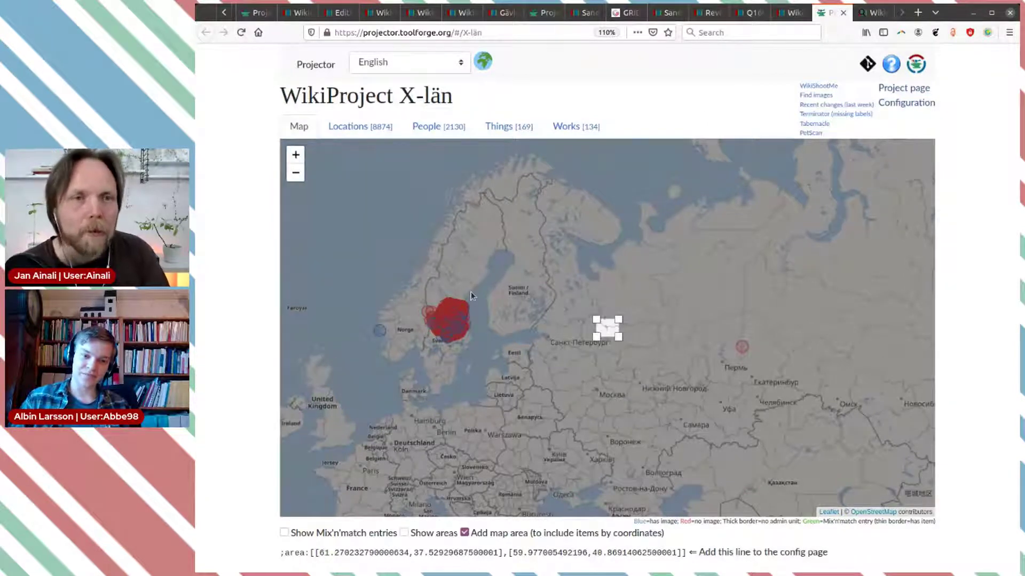
{"action": "left_click", "coordinate": [465, 532]}
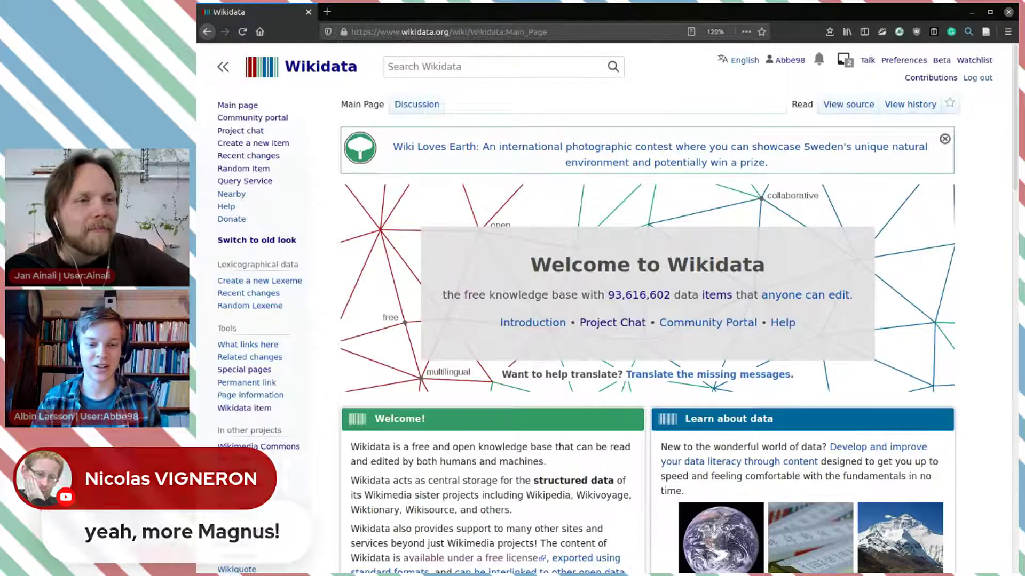
Step: Search Wikidata for all scholarly articles with the query haswbstatement:P31=Q13442814 and look over the results
{"action": "left_click", "coordinate": [474, 66]}
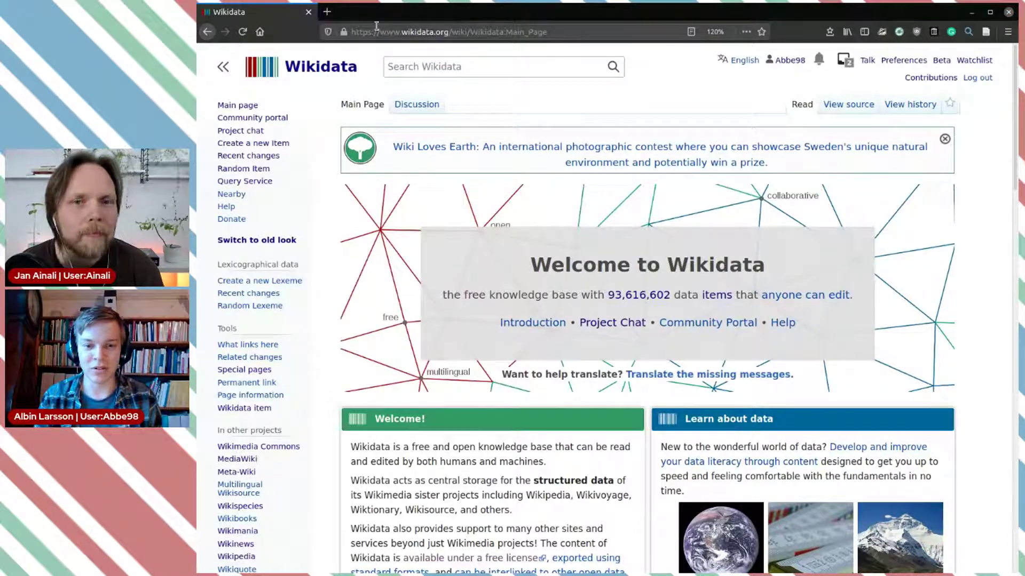
{"action": "left_click", "coordinate": [466, 64]}
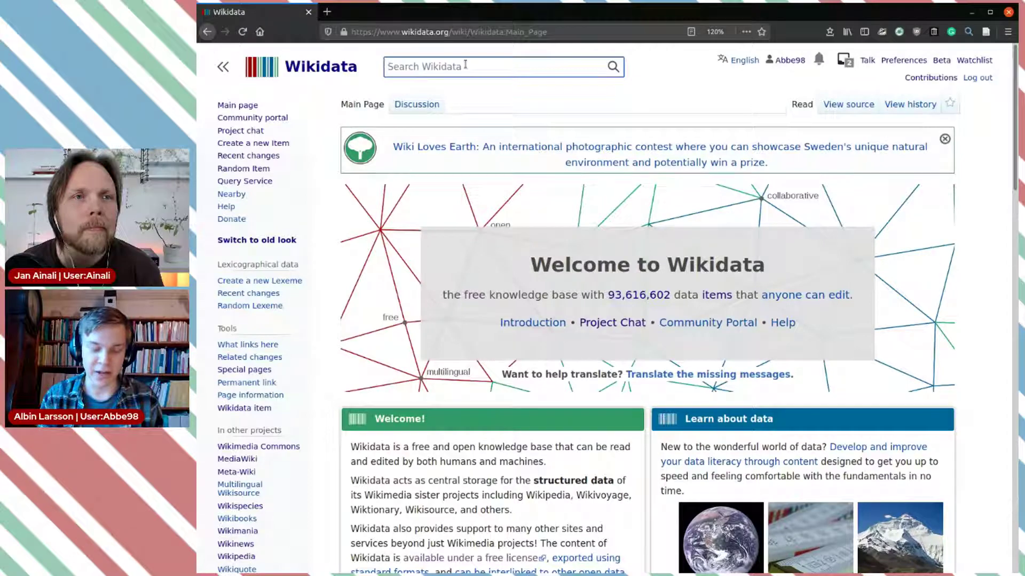
{"action": "type", "text": "has"}
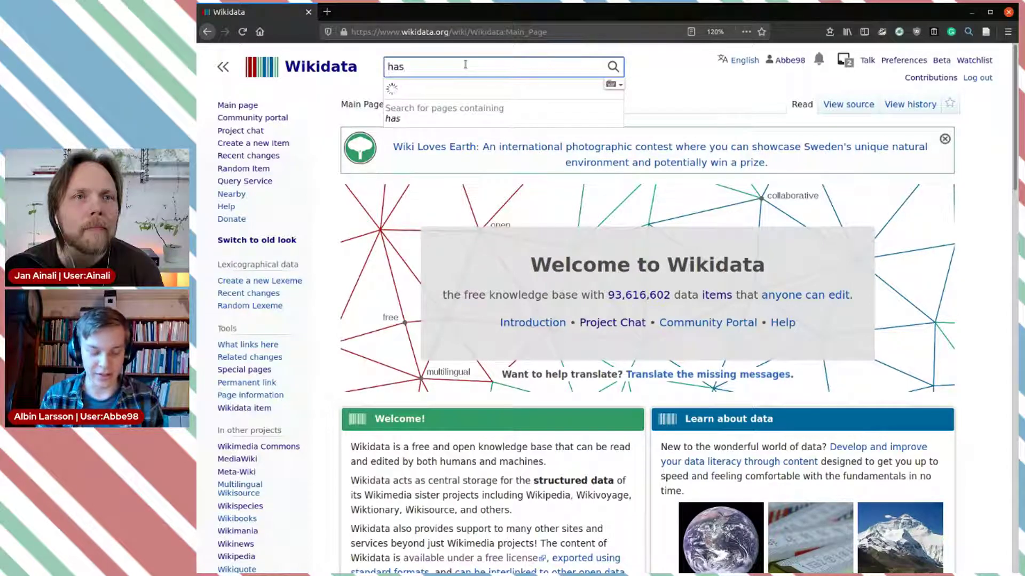
{"action": "type", "text": "wb"}
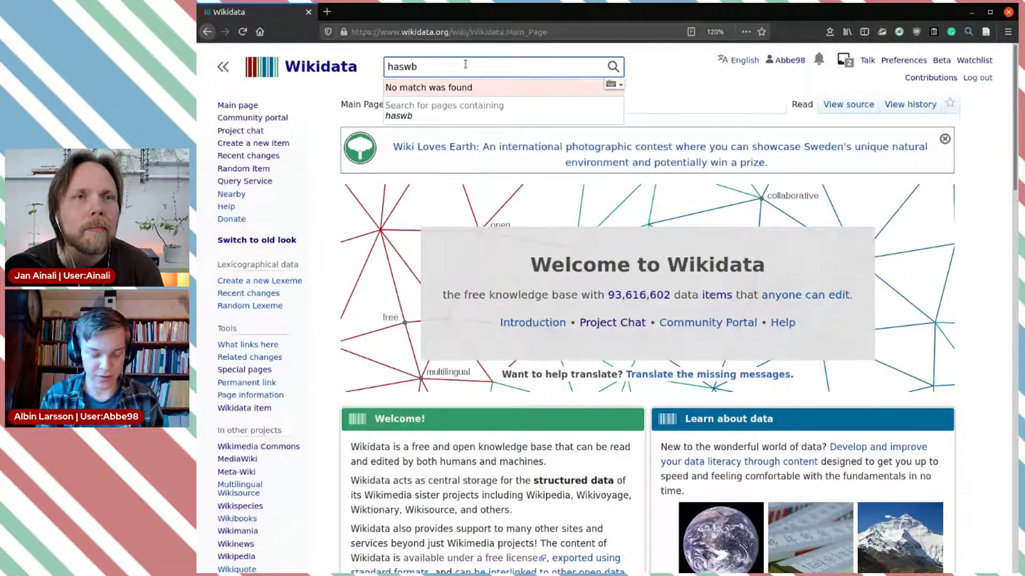
{"action": "type", "text": "statement"}
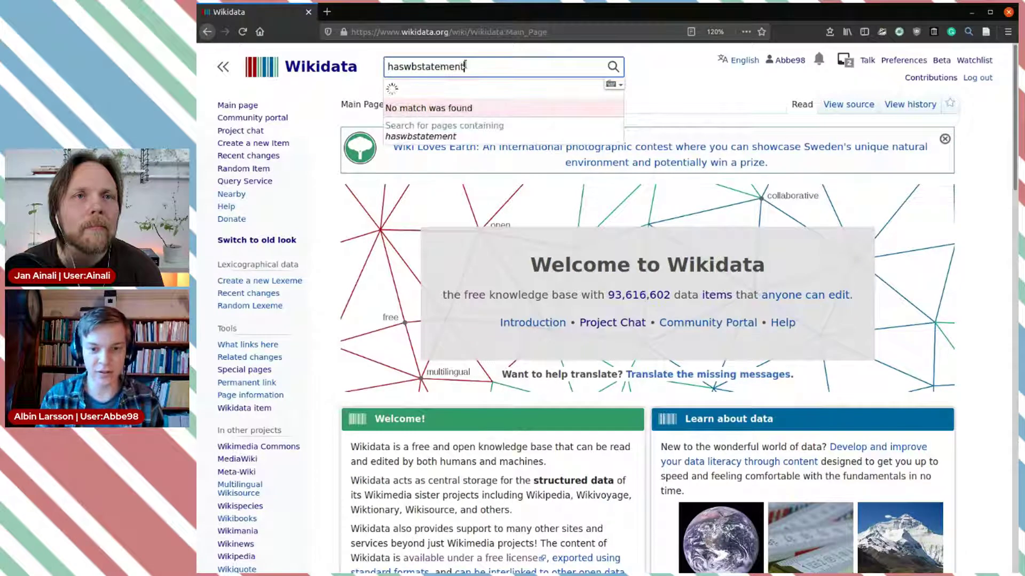
{"action": "type", "text": ":"}
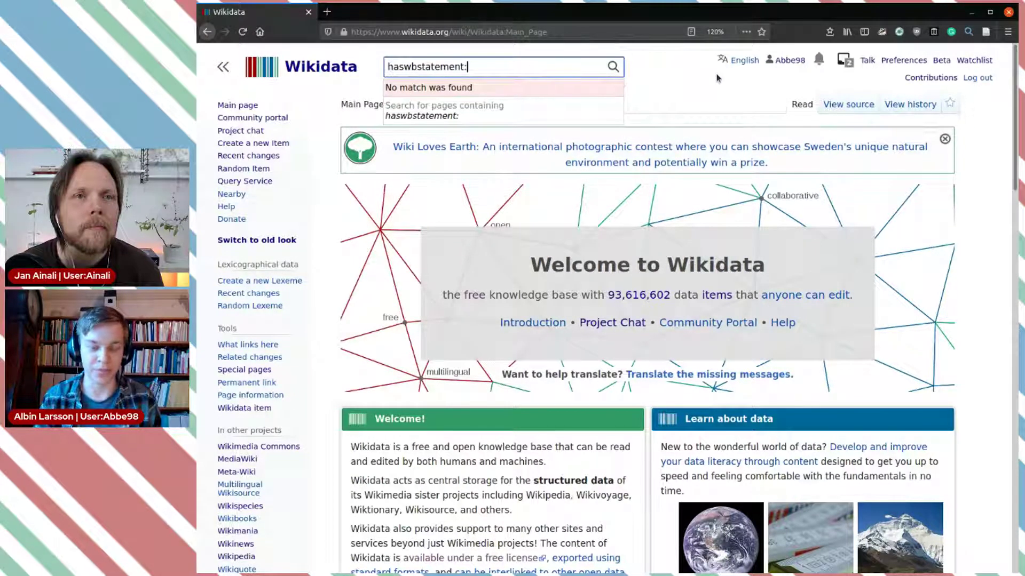
{"action": "type", "text": "P"}
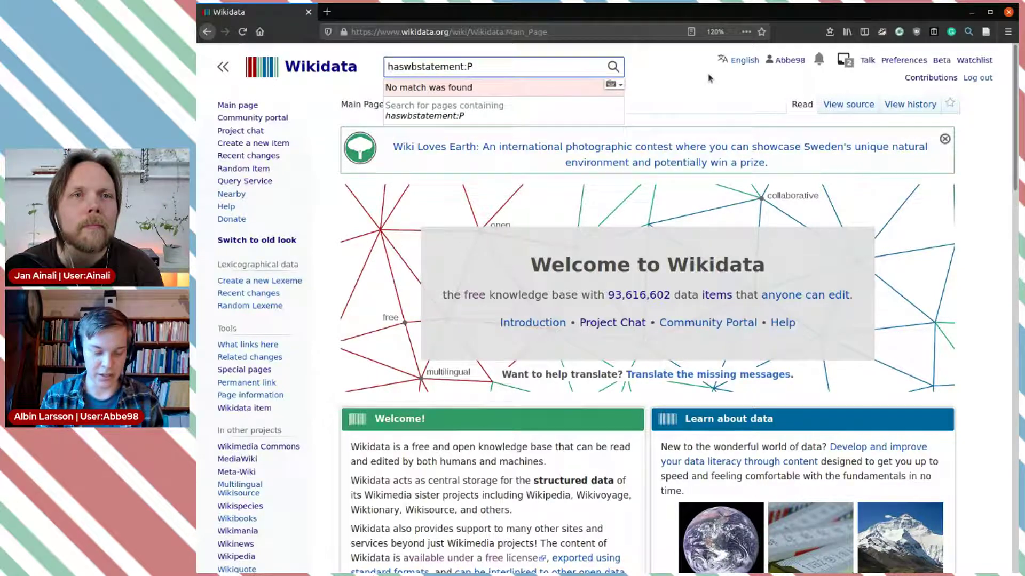
{"action": "type", "text": "31"}
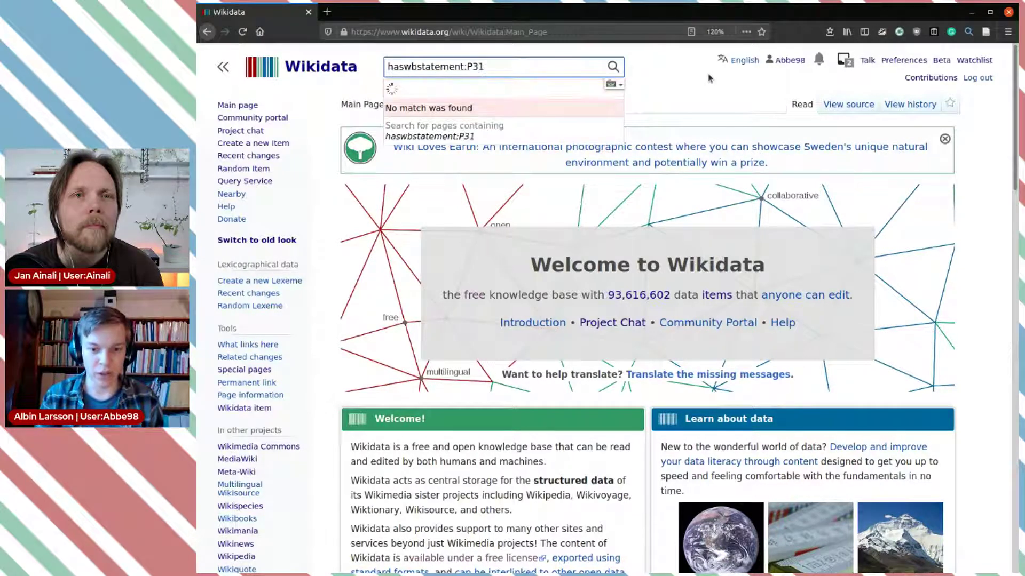
{"action": "type", "text": "="}
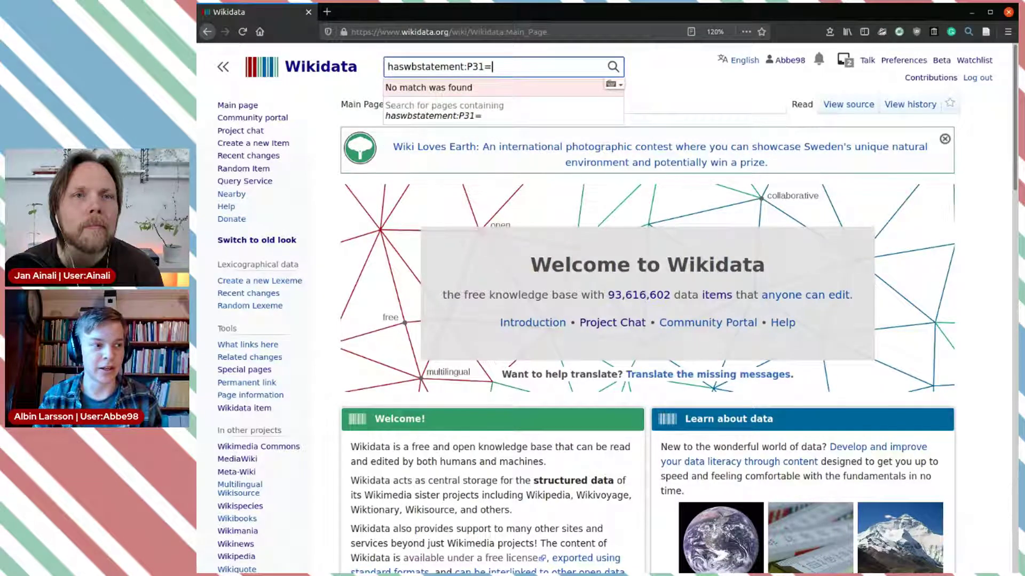
{"action": "left_click", "coordinate": [531, 61]}
{"action": "type", "text": "Q13442814"}
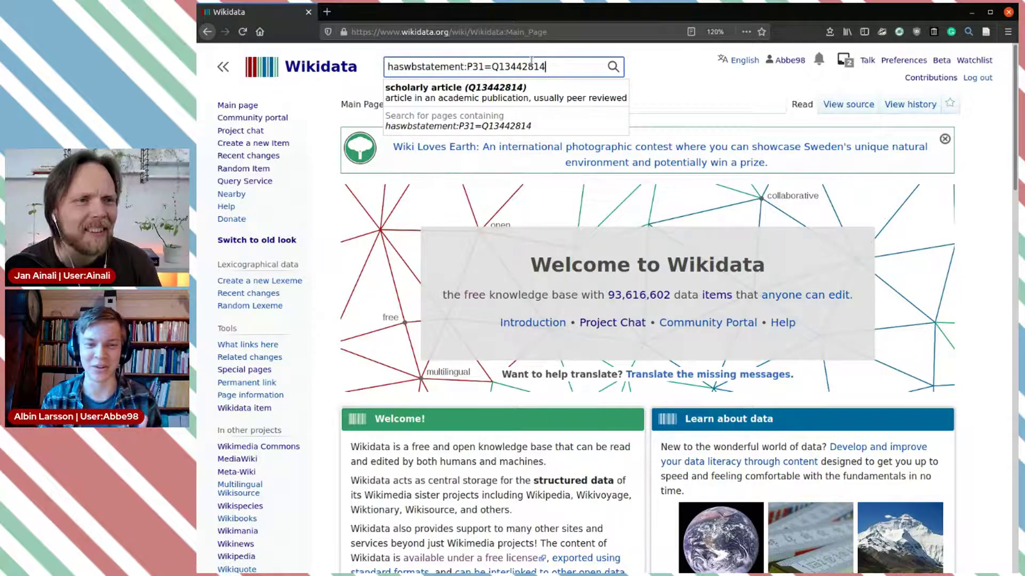
{"action": "key", "text": "Return"}
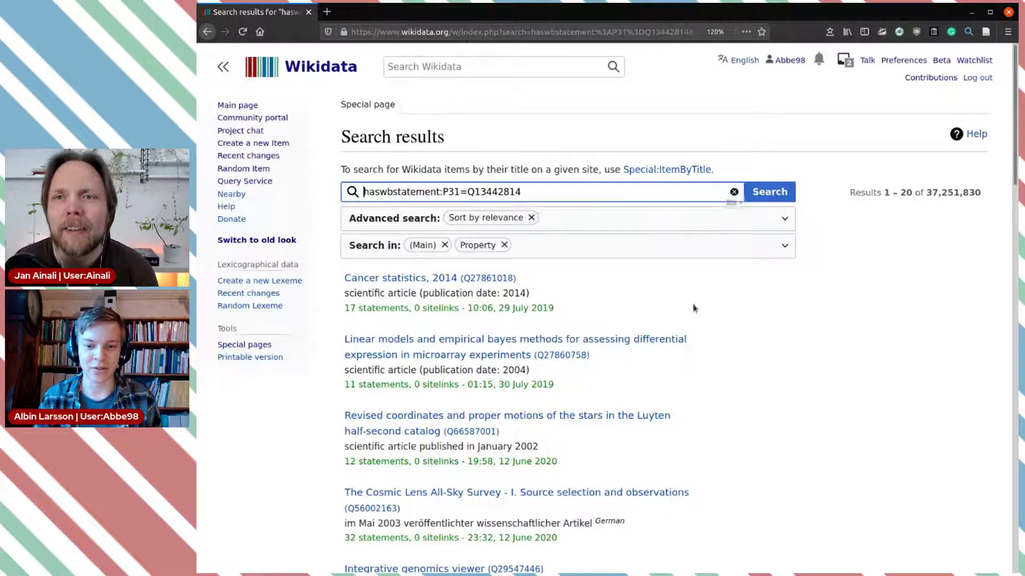
{"action": "scroll", "coordinate": [694, 341], "scroll_direction": "down", "scroll_amount": 5}
{"action": "scroll", "coordinate": [704, 345], "scroll_direction": "up", "scroll_amount": 4}
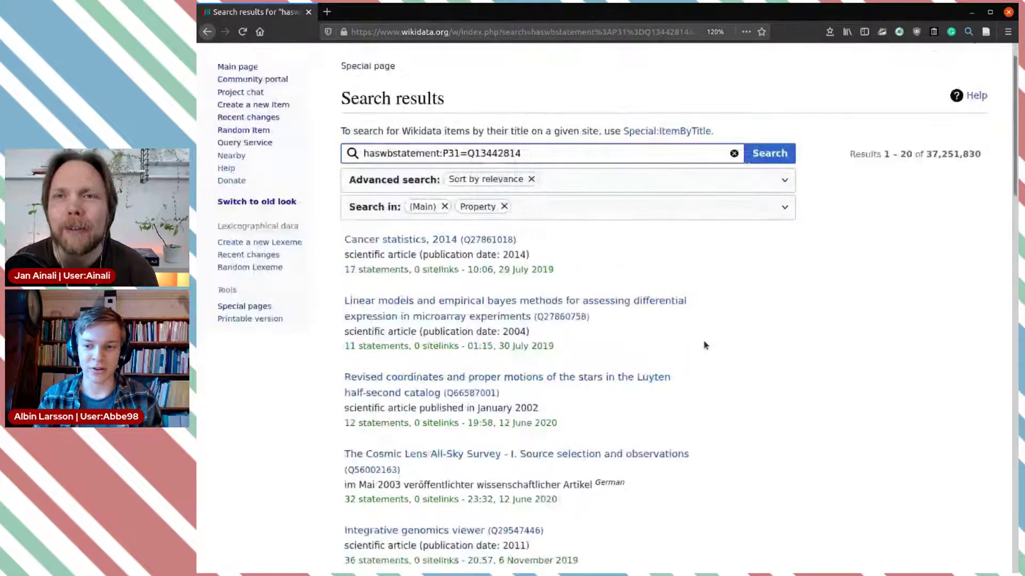
{"action": "left_click", "coordinate": [929, 152]}
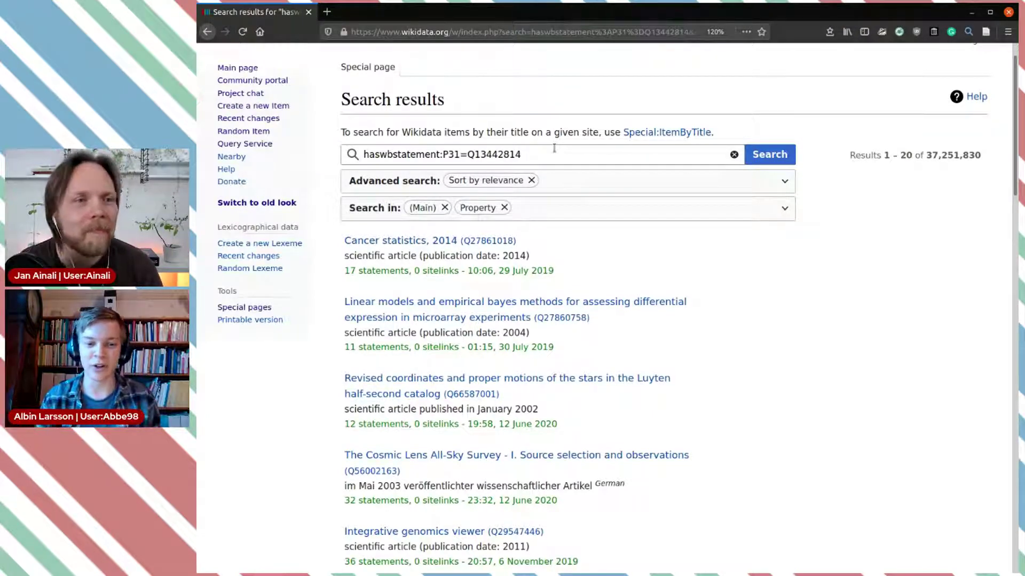
Step: Negate the query to search for everything except scholarly articles with -haswbstatement:P31=Q13442814
{"action": "left_click", "coordinate": [368, 153]}
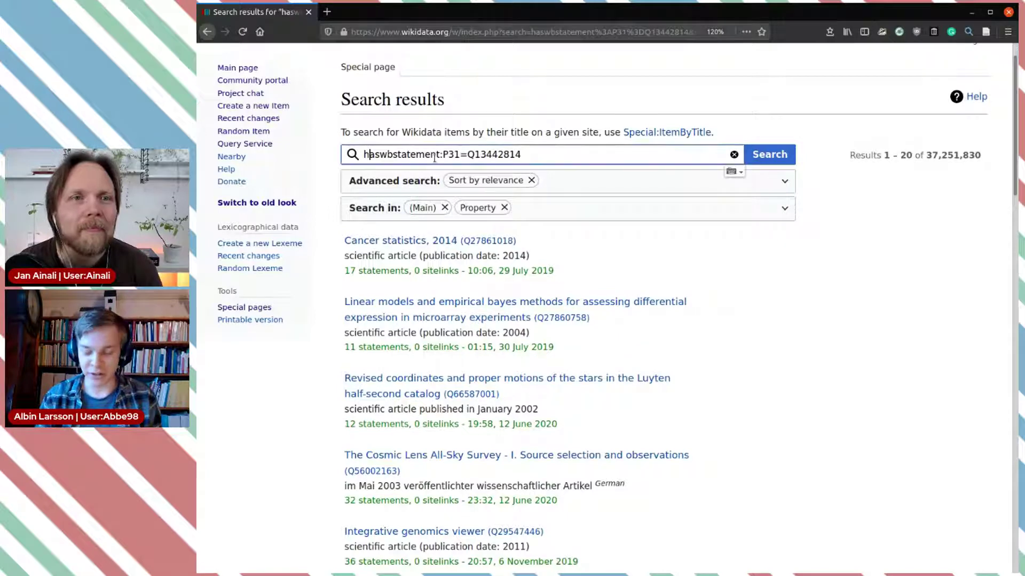
{"action": "type", "text": "-"}
{"action": "key", "text": "Return"}
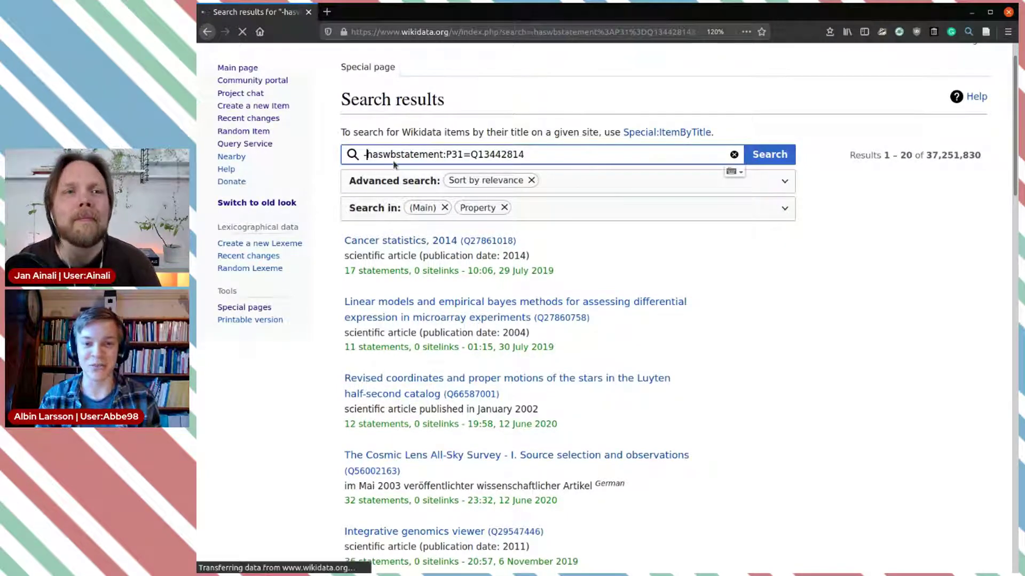
{"action": "left_click", "coordinate": [408, 191]}
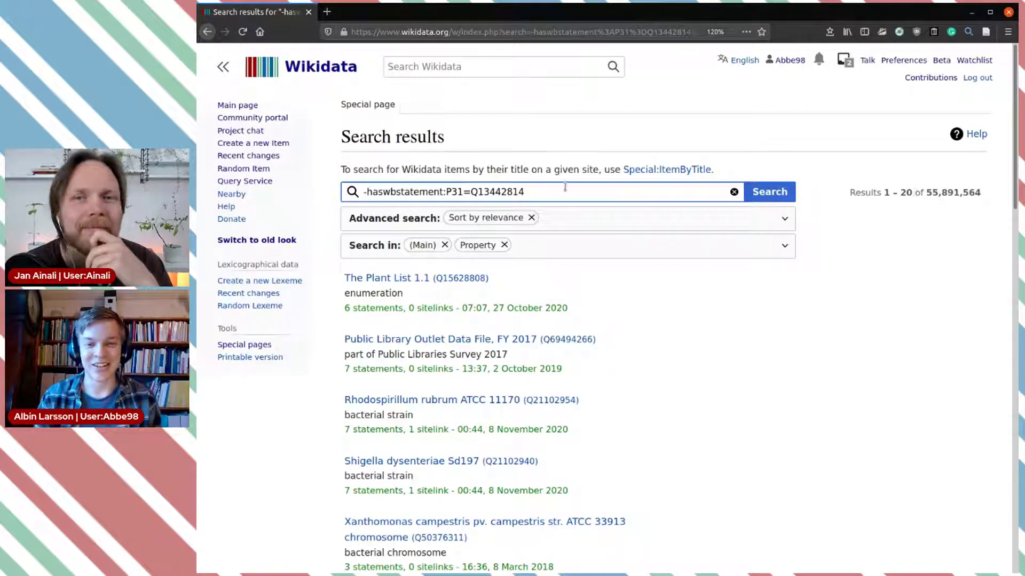
Step: Remove the leading minus so the search query reads haswbstatement:P31=Q13442814
{"action": "triple_click", "coordinate": [553, 187]}
{"action": "left_click", "coordinate": [574, 187]}
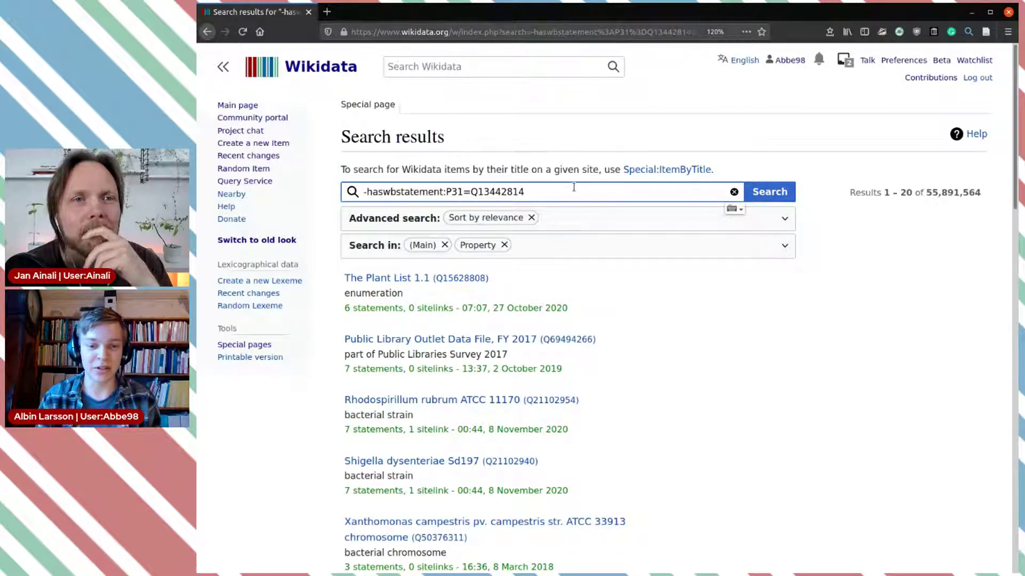
{"action": "key", "text": "BackSpace"}
{"action": "left_click", "coordinate": [573, 187]}
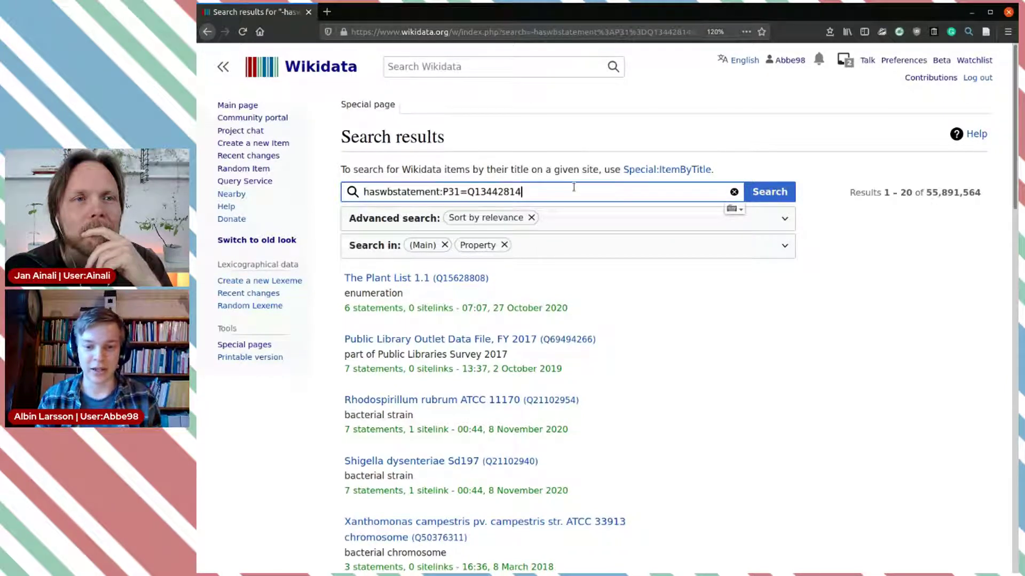
{"action": "key", "text": "ctrl+shift+Left"}
{"action": "key", "text": "BackSpace"}
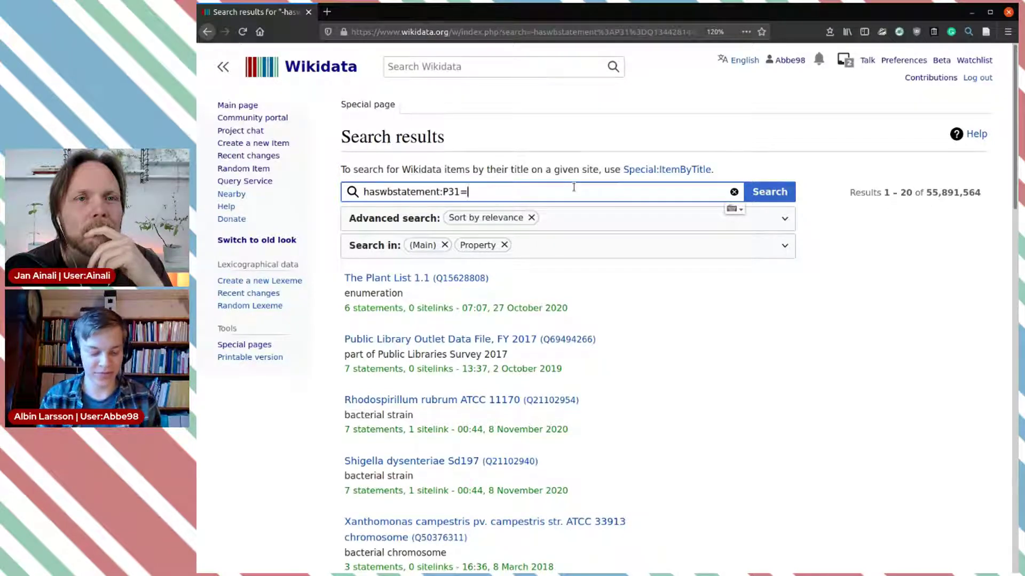
{"action": "key", "text": "ctrl+z"}
{"action": "key", "text": "ctrl+z"}
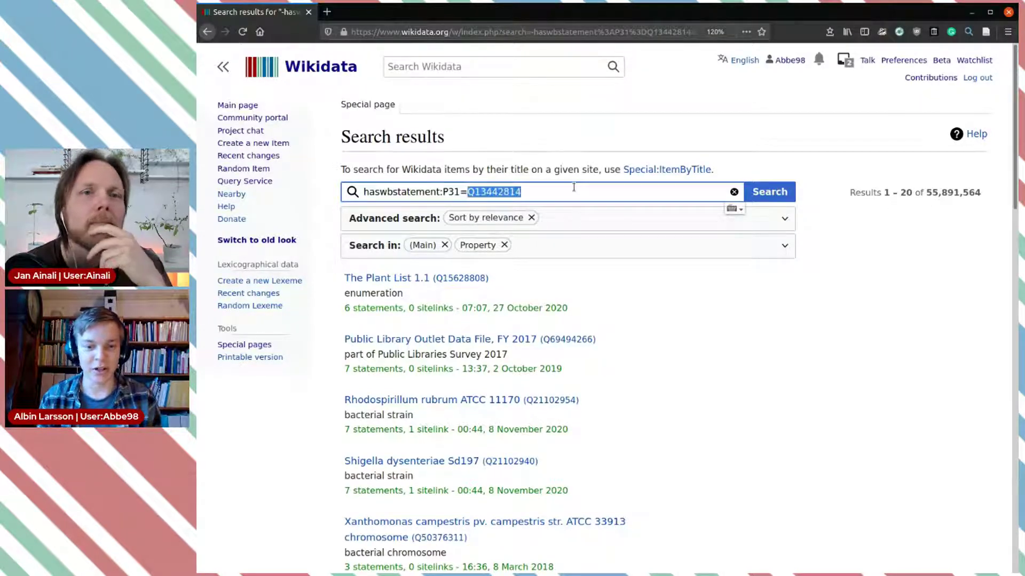
Step: Add the quoted phrase "Fox glacier*" to the scholarly article query, run the search and review the listed articles
{"action": "left_click", "coordinate": [561, 190]}
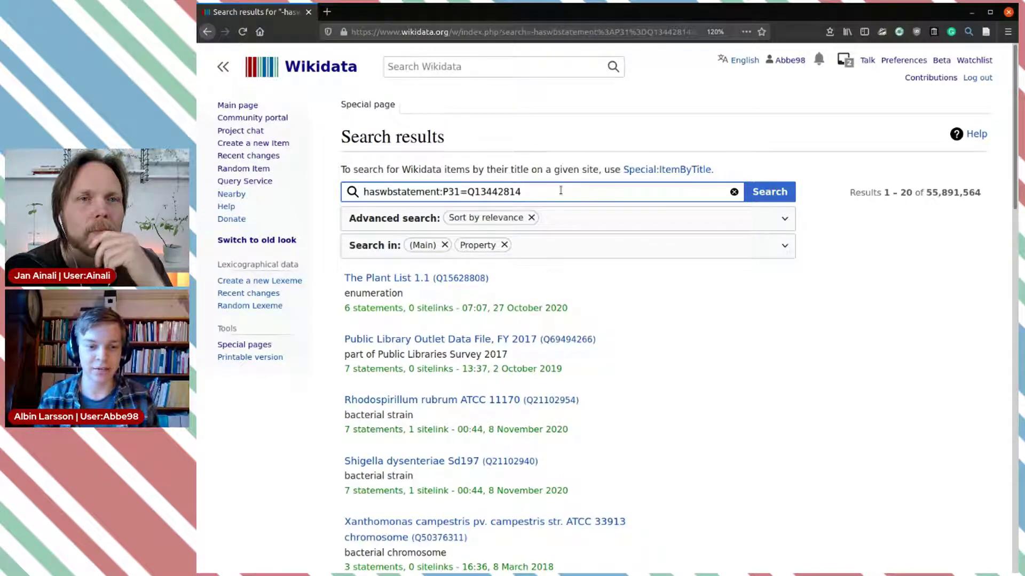
{"action": "type", "text": "\""}
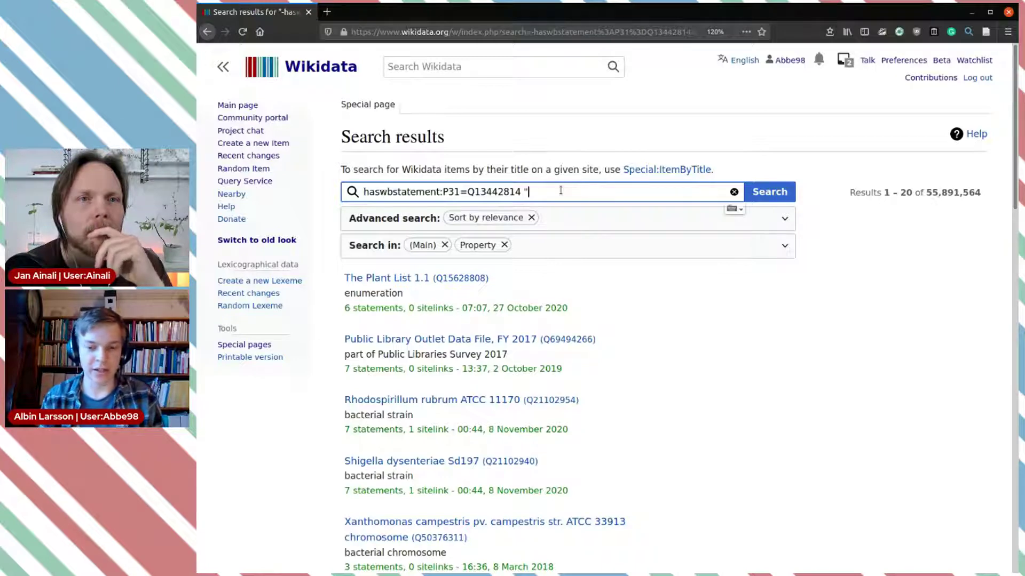
{"action": "type", "text": "Fo"}
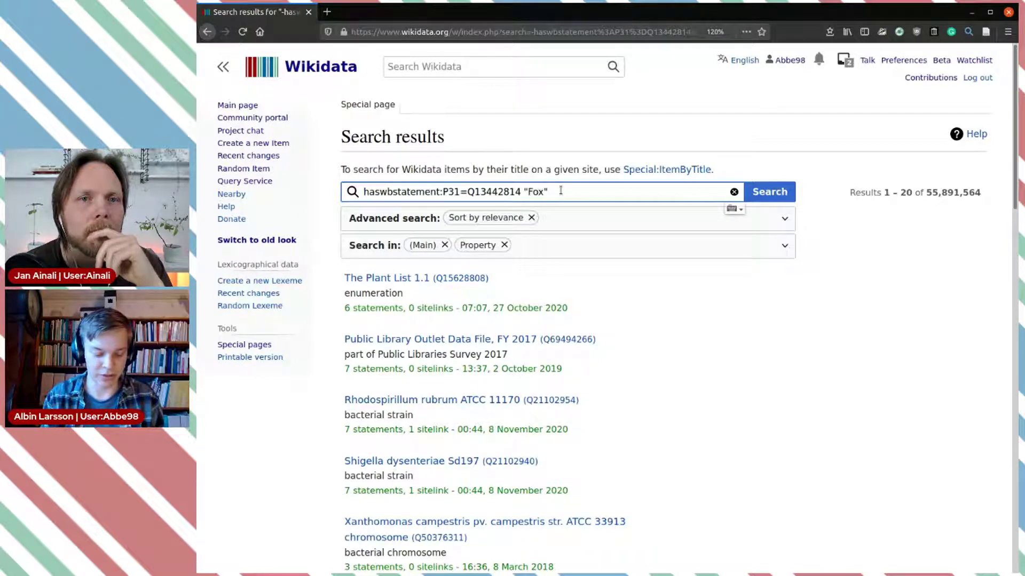
{"action": "type", "text": "x glacier"}
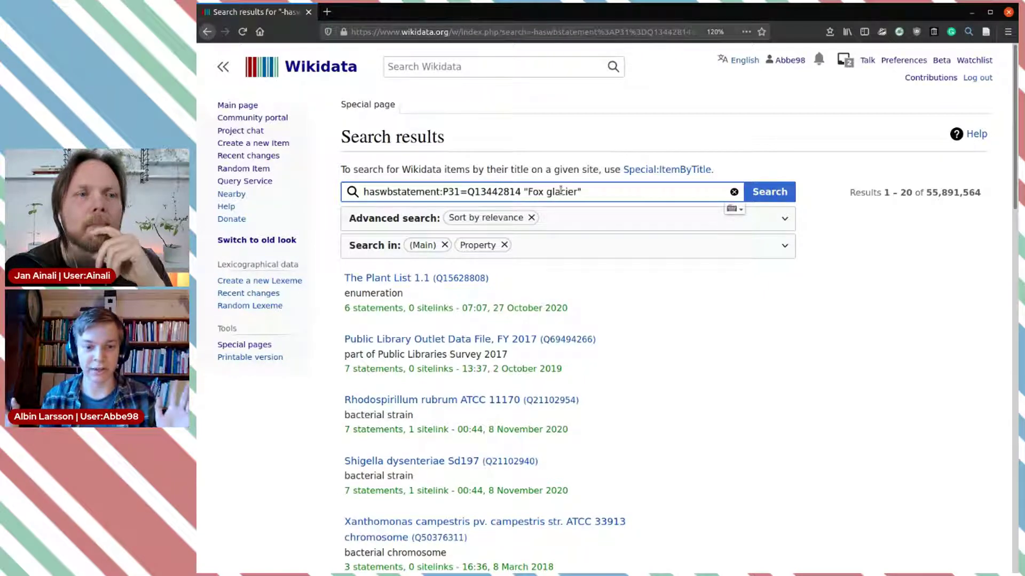
{"action": "type", "text": "*"}
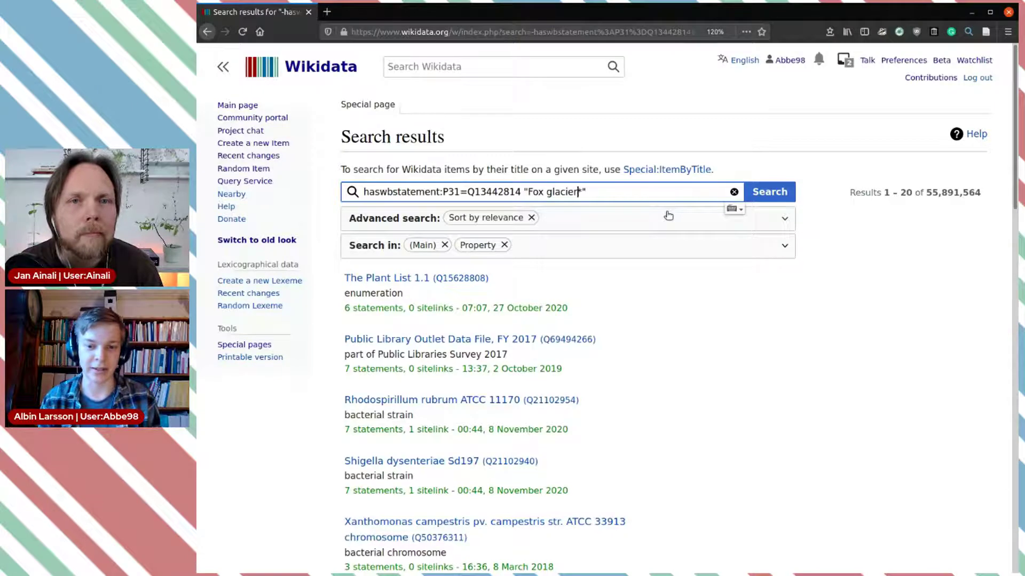
{"action": "key", "text": "Left"}
{"action": "type", "text": "s"}
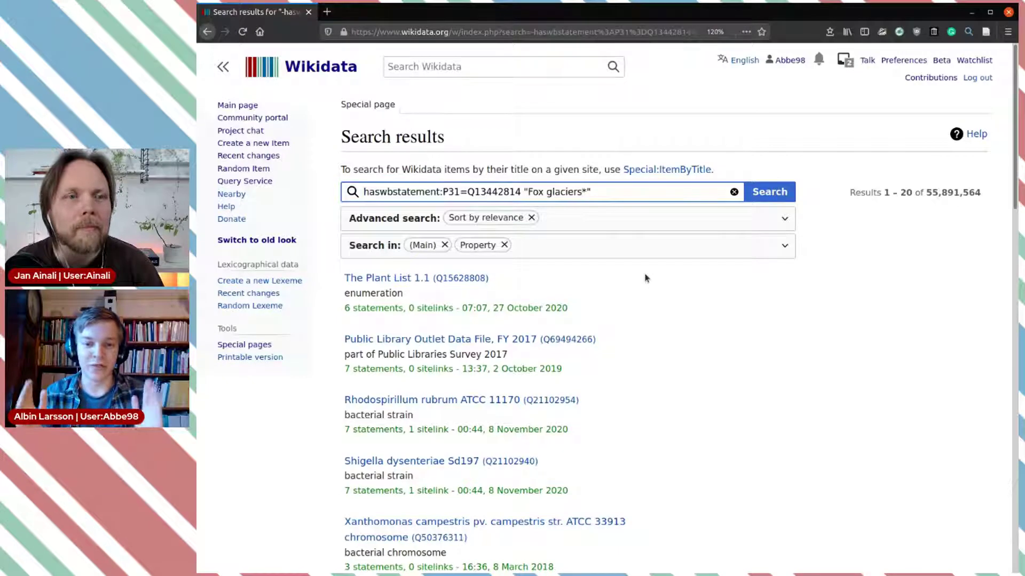
{"action": "key", "text": "BackSpace"}
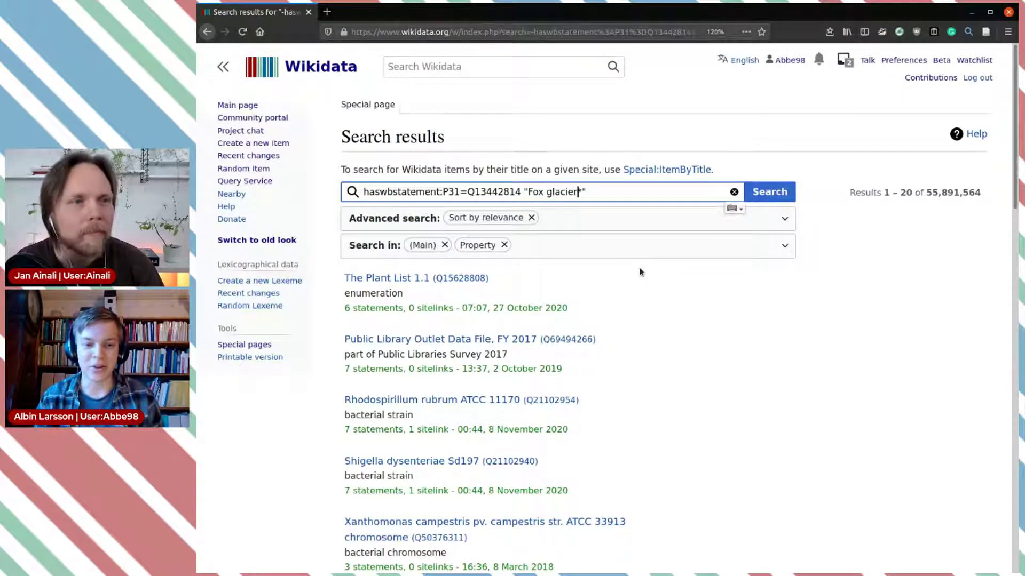
{"action": "left_click", "coordinate": [780, 193]}
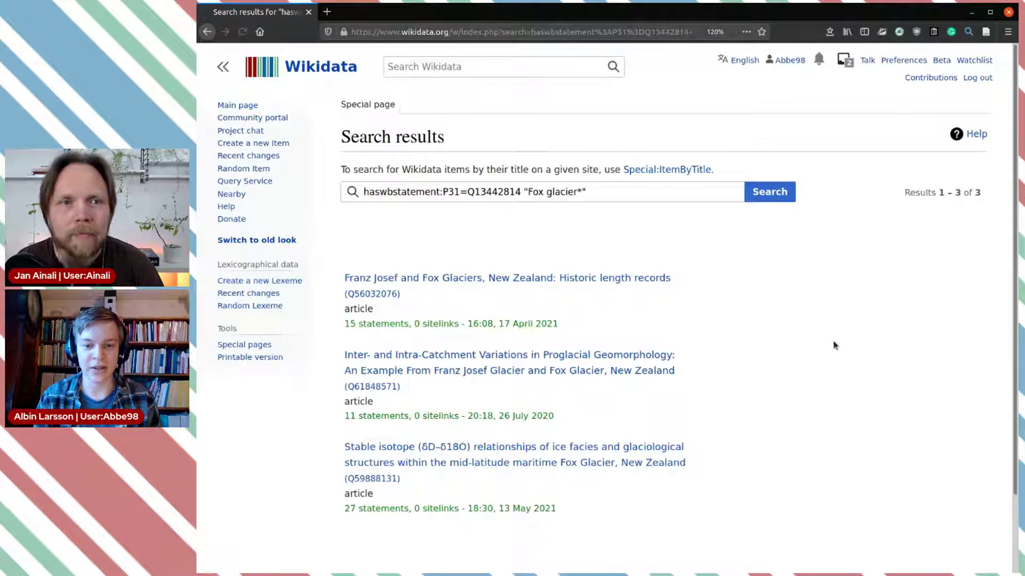
{"action": "scroll", "coordinate": [832, 343], "scroll_direction": "down", "scroll_amount": 3}
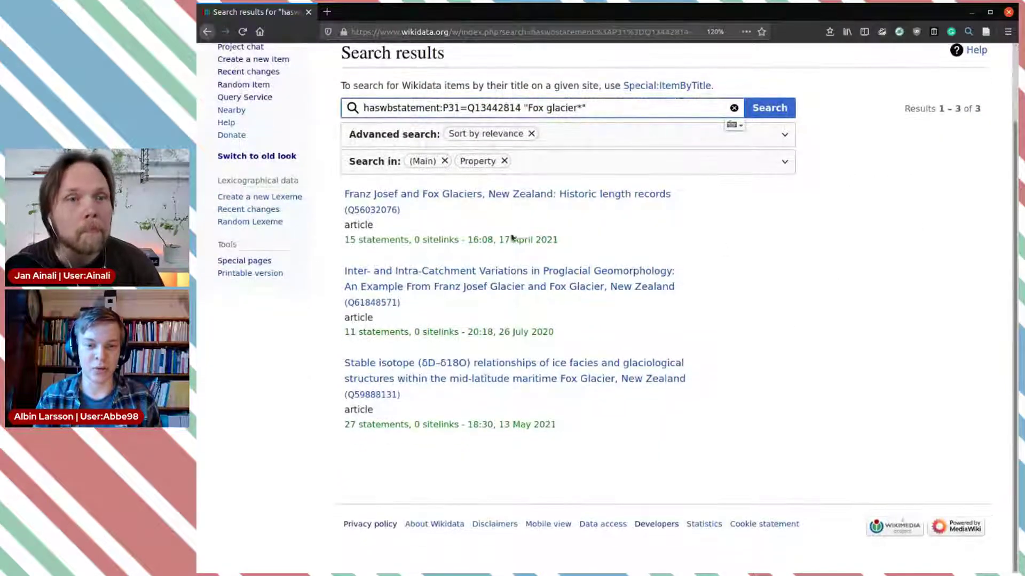
Step: Open the item Franz Josef and Fox Glaciers, New Zealand: Historic length records in a new tab and examine its main subject statements
{"action": "middle_click", "coordinate": [570, 211]}
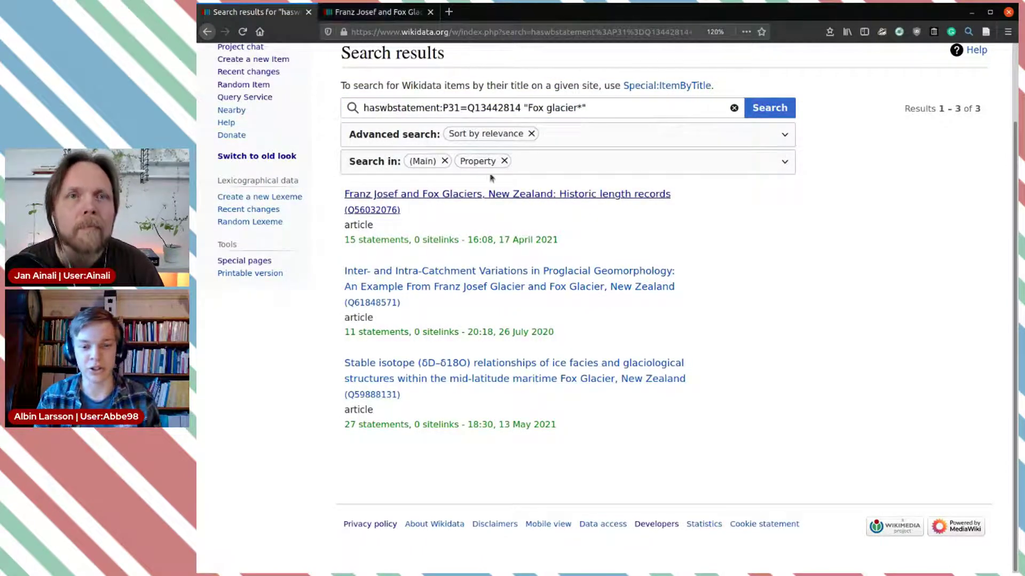
{"action": "left_click", "coordinate": [366, 12]}
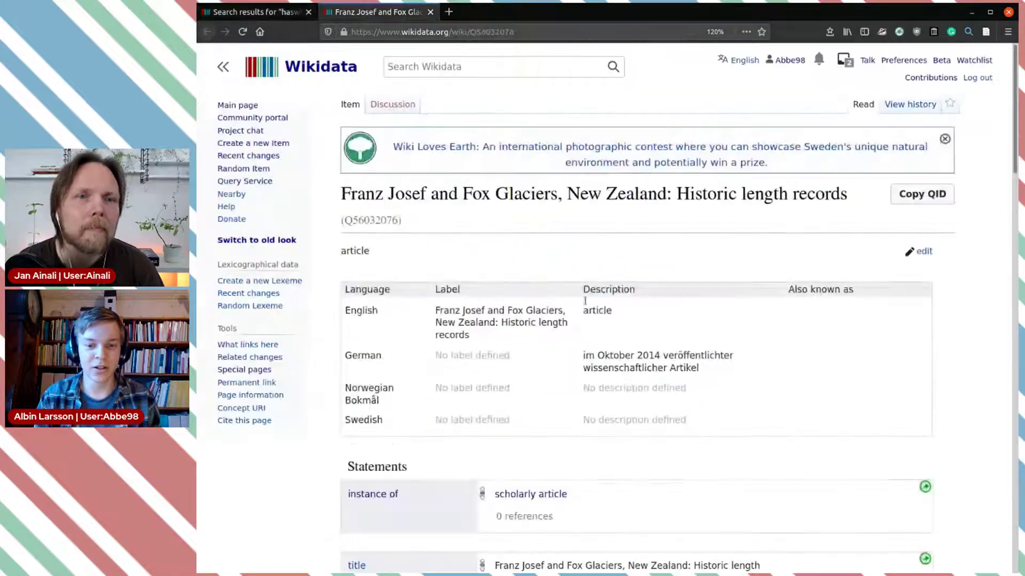
{"action": "scroll", "coordinate": [604, 310], "scroll_direction": "down", "scroll_amount": 10}
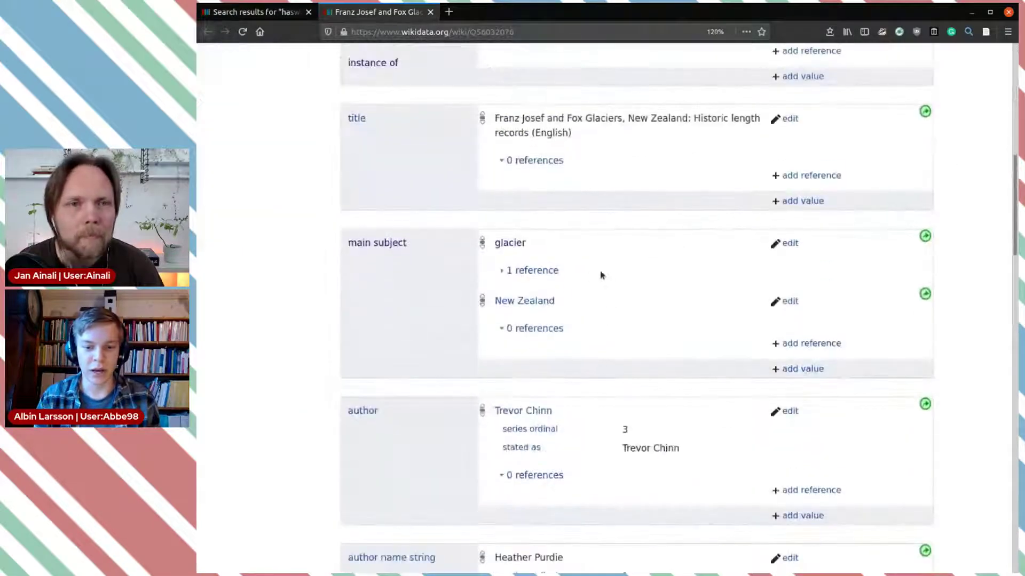
{"action": "double_click", "coordinate": [433, 246]}
{"action": "left_click", "coordinate": [433, 246]}
{"action": "left_click", "coordinate": [431, 266]}
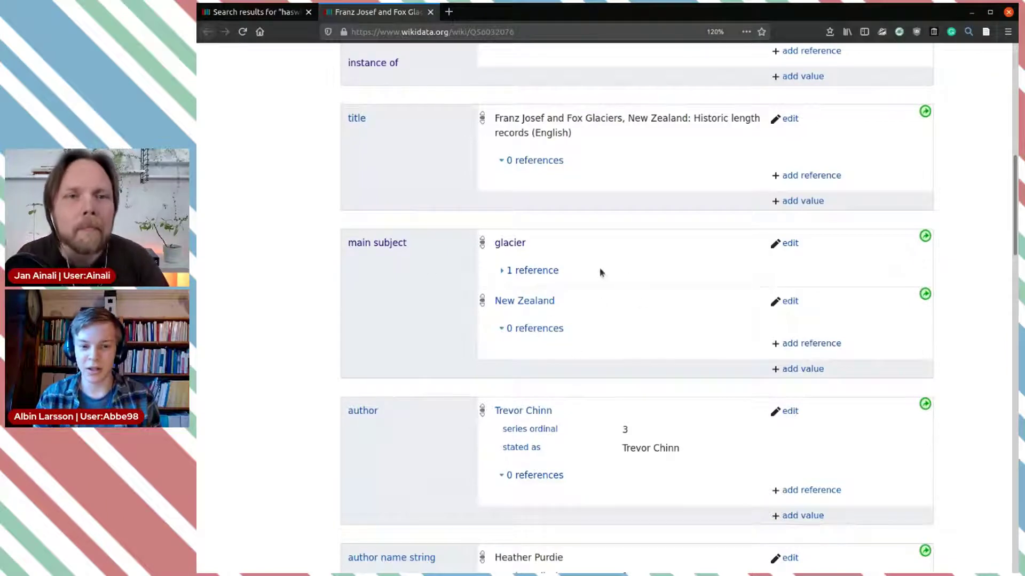
Step: Examine the article item's title for the glacier names Franz Josef and Fox Glaciers
{"action": "scroll", "coordinate": [583, 300], "scroll_direction": "up", "scroll_amount": 6}
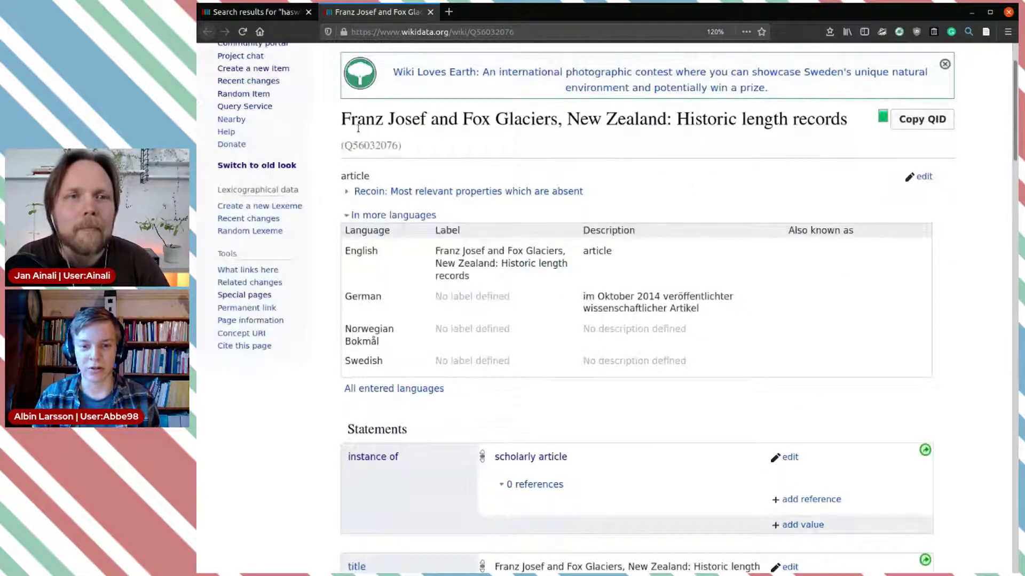
{"action": "left_click_drag", "start_coordinate": [337, 122], "coordinate": [460, 121]}
{"action": "left_click", "coordinate": [512, 120]}
{"action": "left_click_drag", "start_coordinate": [559, 122], "coordinate": [413, 122]}
{"action": "left_click", "coordinate": [529, 150]}
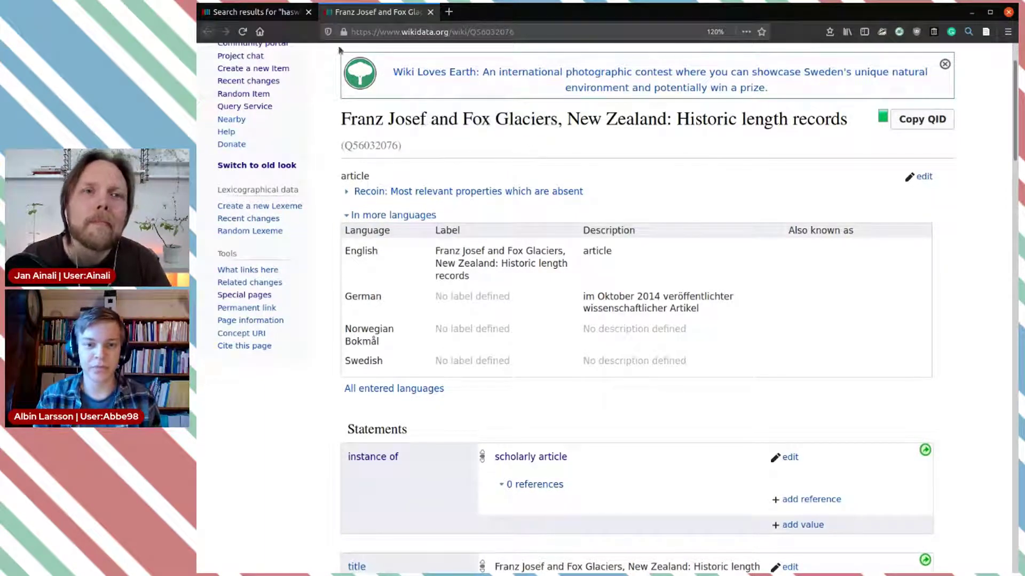
{"action": "left_click", "coordinate": [237, 14]}
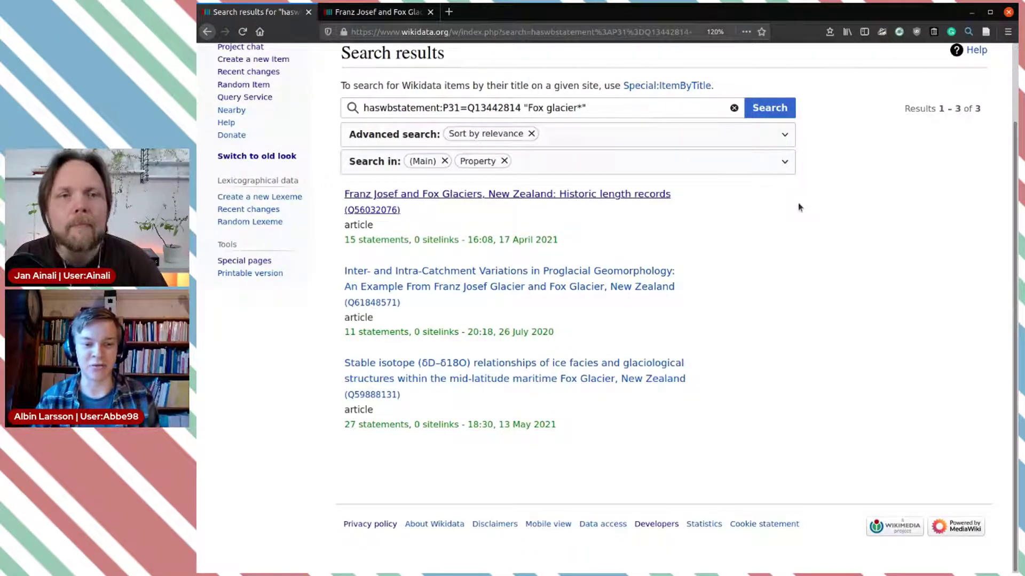
{"action": "triple_click", "coordinate": [601, 109]}
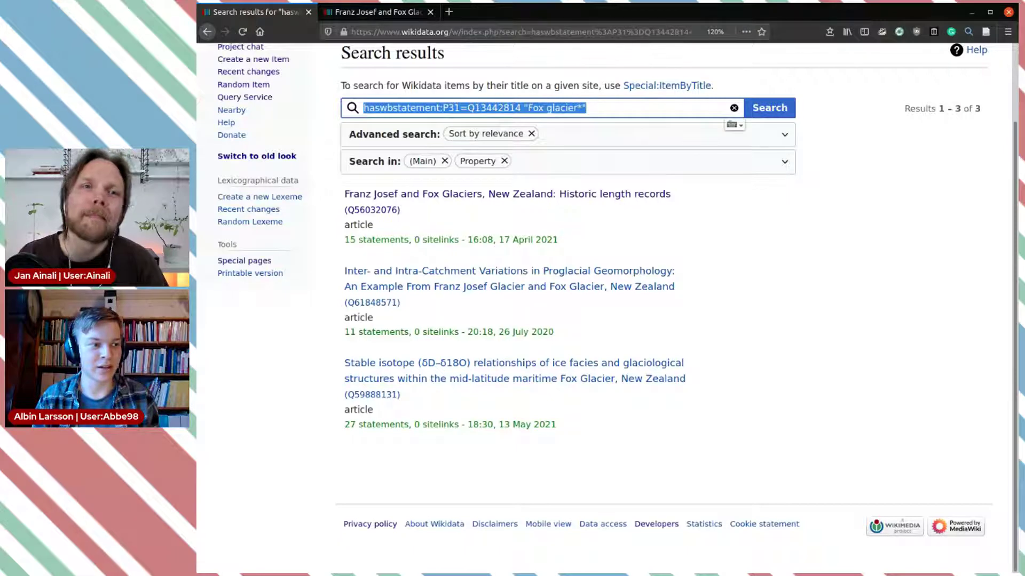
{"action": "key", "text": "alt+Tab"}
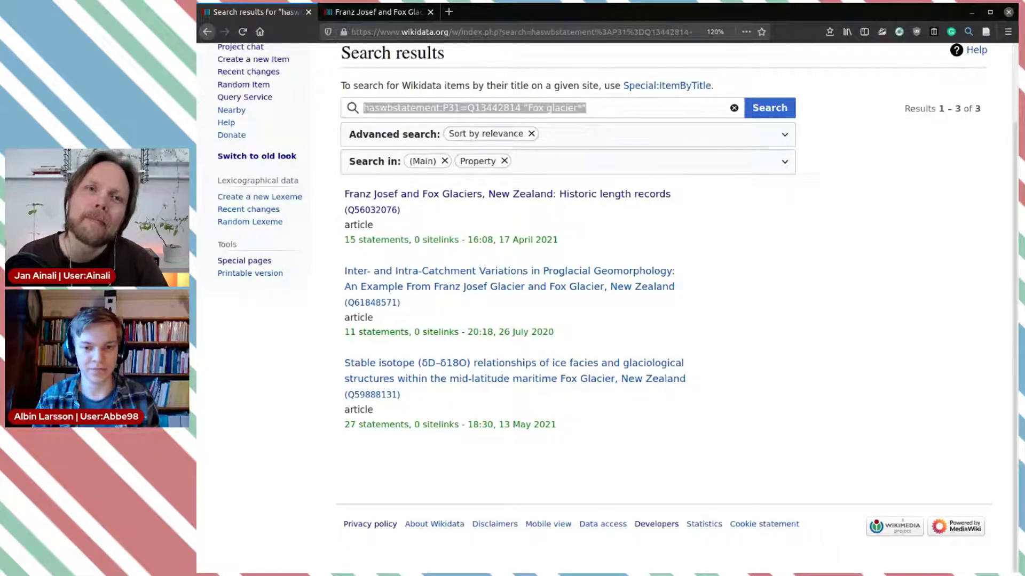
{"action": "left_click", "coordinate": [448, 15]}
{"action": "type", "text": "https://pagepile.toolforge.org/"}
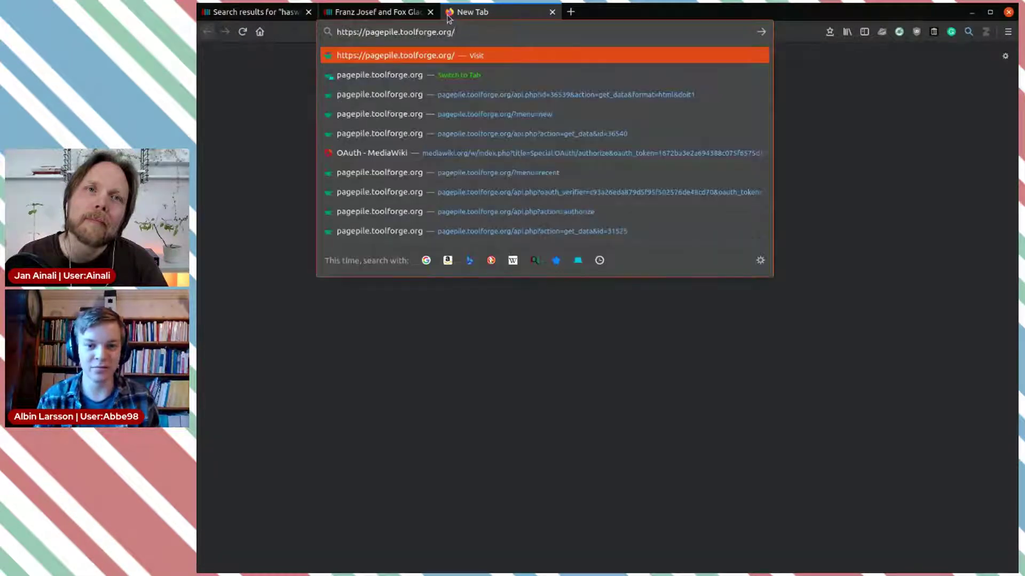
{"action": "key", "text": "Return"}
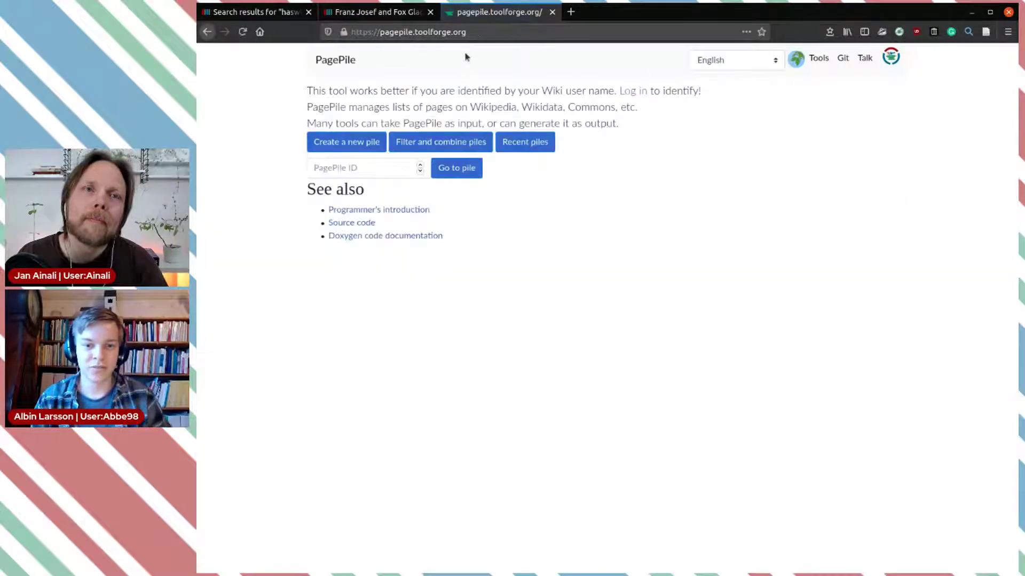
Step: Start a new page pile and set its project to wikidata
{"action": "left_click", "coordinate": [348, 143]}
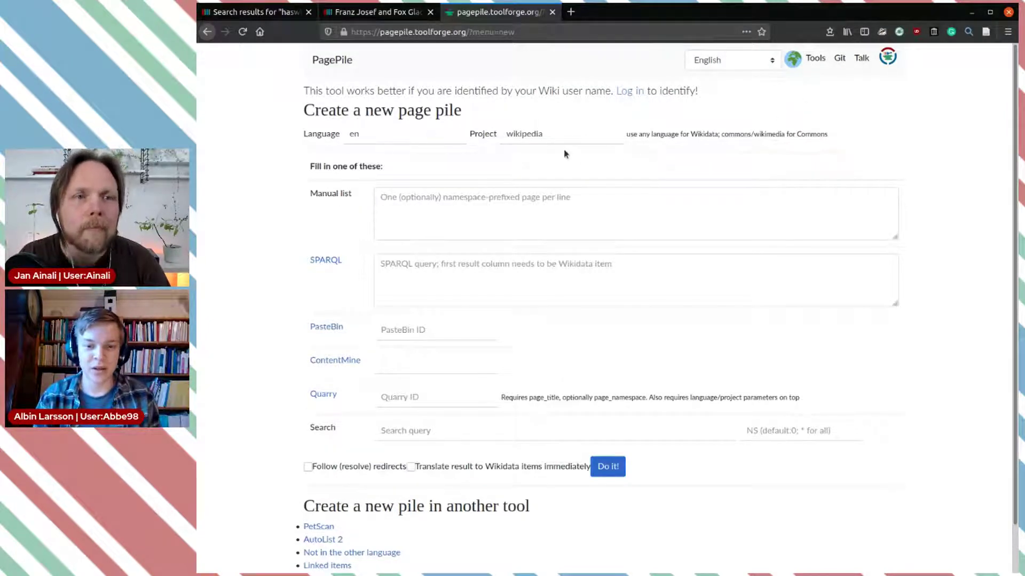
{"action": "left_click", "coordinate": [470, 199]}
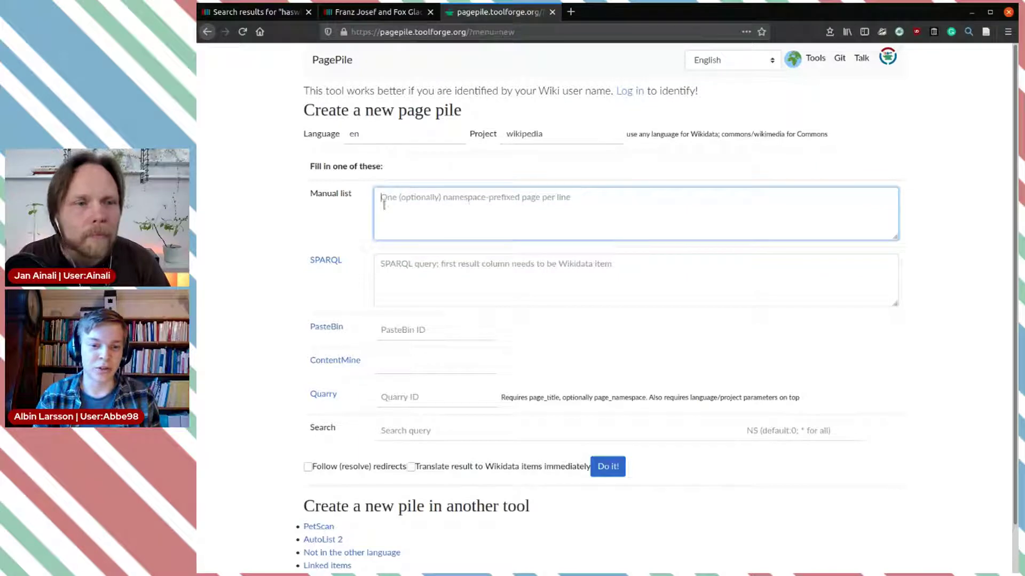
{"action": "double_click", "coordinate": [567, 133]}
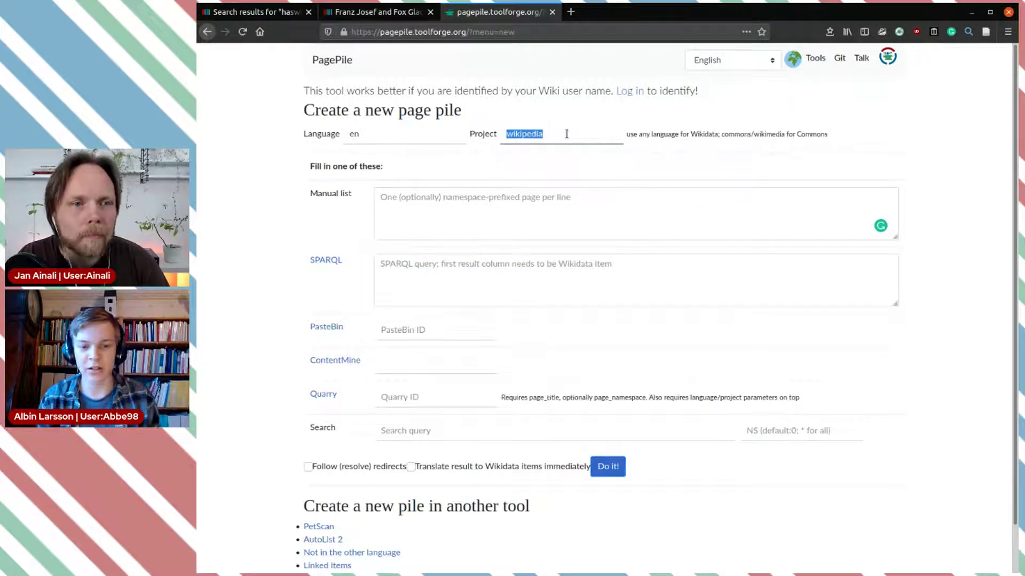
{"action": "type", "text": "wi"}
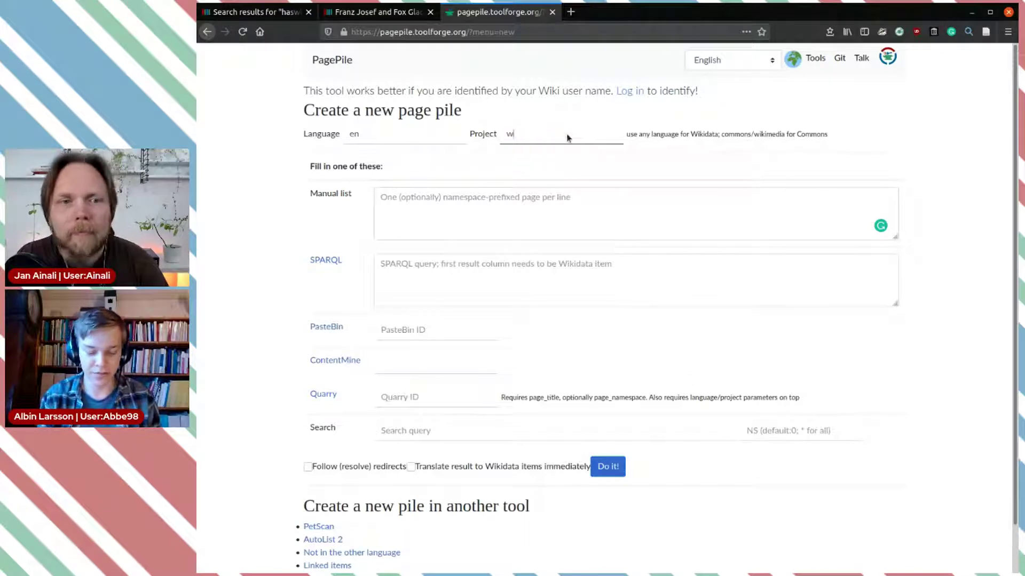
{"action": "type", "text": "kidata"}
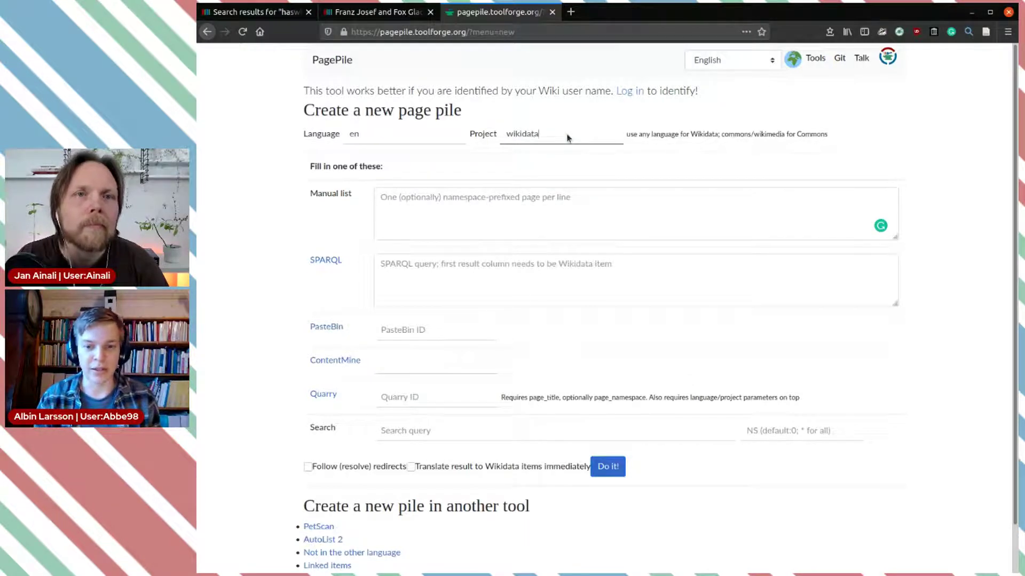
{"action": "left_click", "coordinate": [707, 154]}
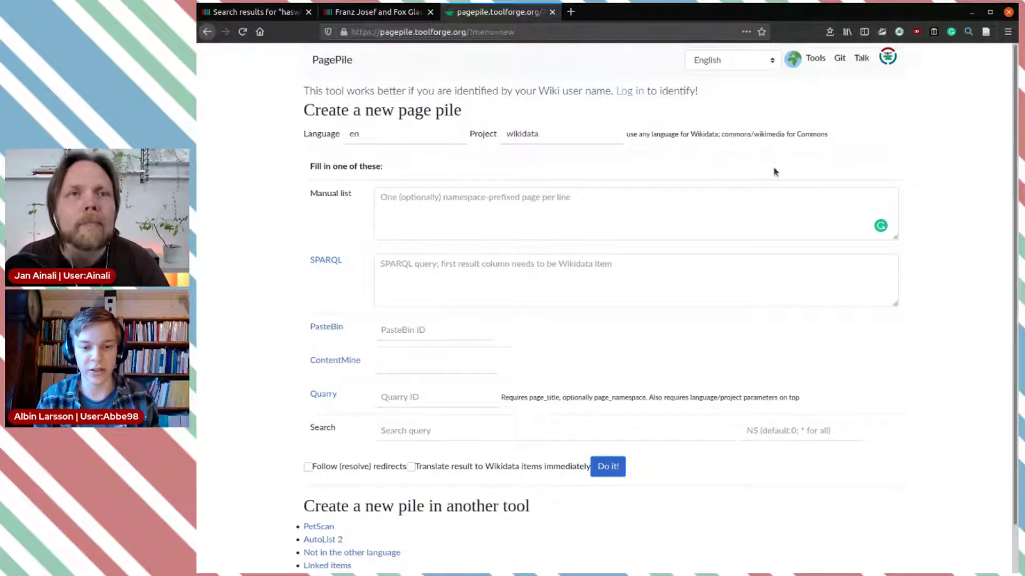
Step: Look over the pile's possible input sources, from SPARQL, PasteBin and ContentMine to the search query
{"action": "scroll", "coordinate": [775, 172], "scroll_direction": "down", "scroll_amount": 2}
{"action": "left_click", "coordinate": [460, 226]}
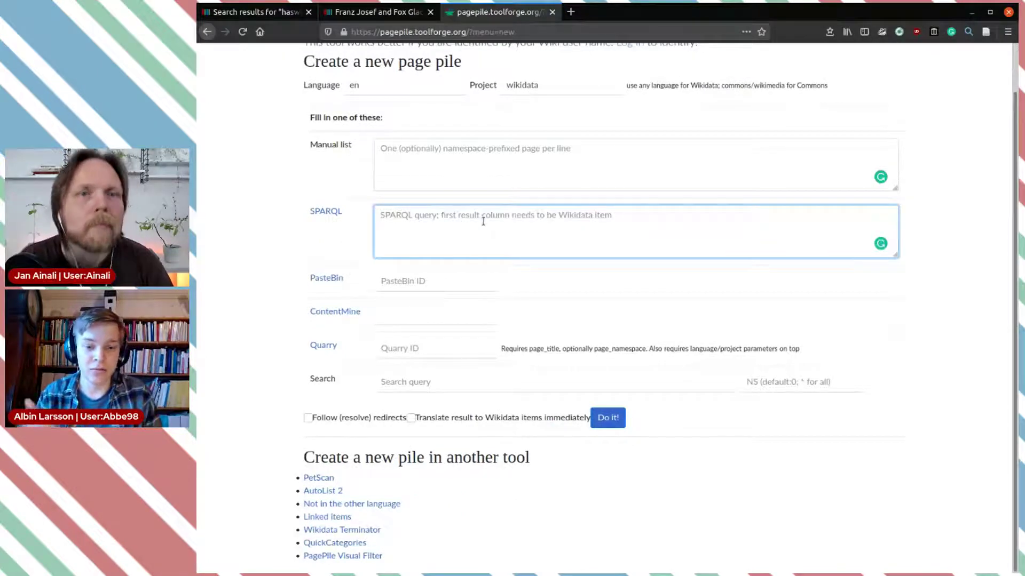
{"action": "left_click", "coordinate": [440, 278]}
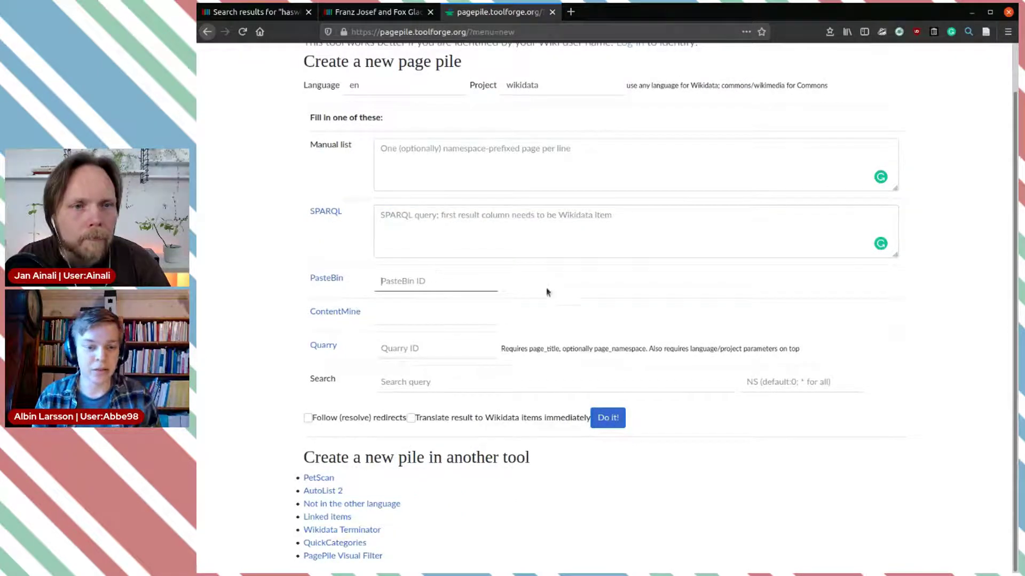
{"action": "left_click", "coordinate": [441, 313]}
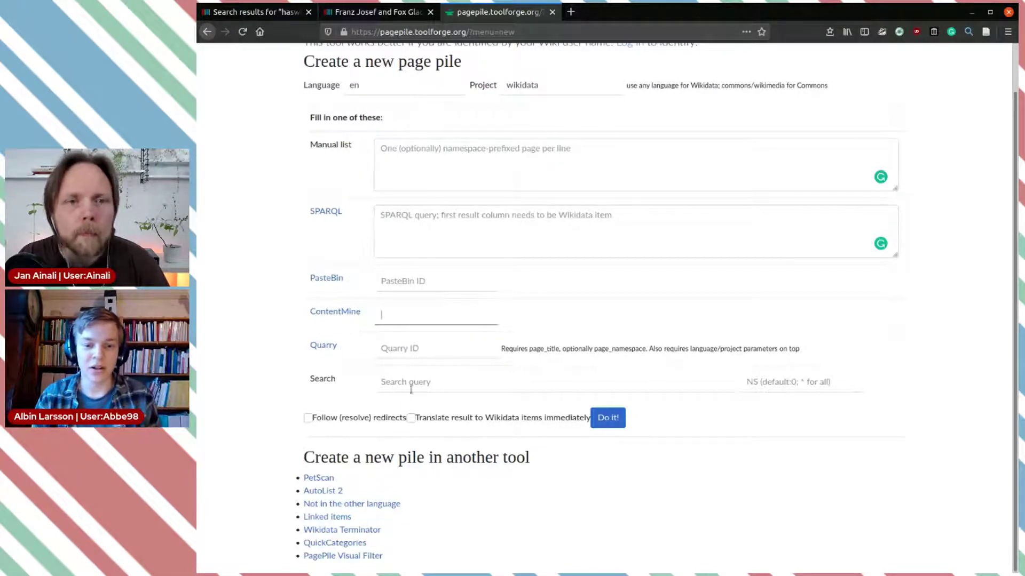
{"action": "left_click", "coordinate": [472, 385]}
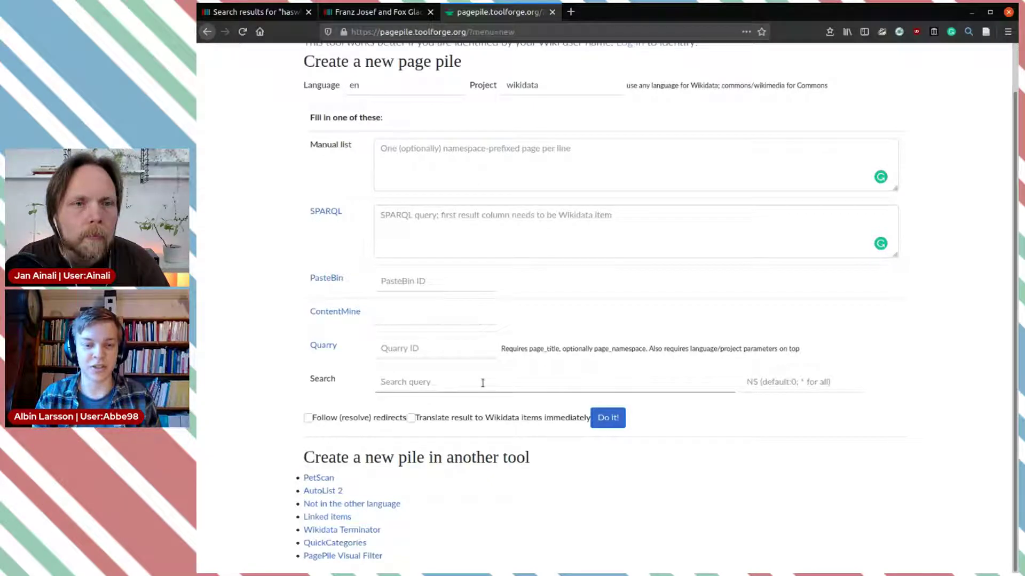
Step: Enter the Wikidata query haswbstatement:P31=Q13442814 "Fox glacier*" as the pile's search query
{"action": "left_click", "coordinate": [368, 18]}
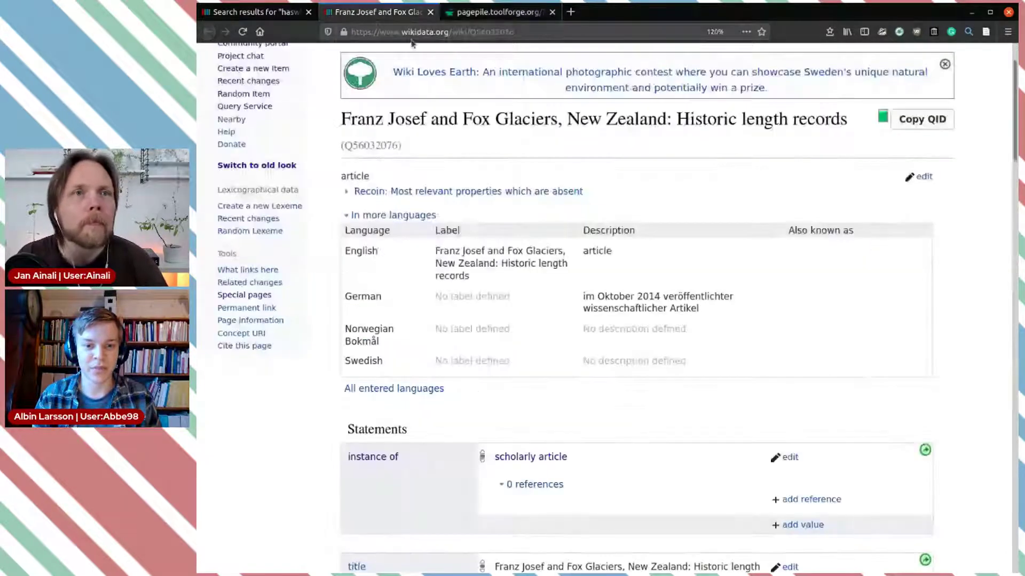
{"action": "left_click", "coordinate": [270, 9]}
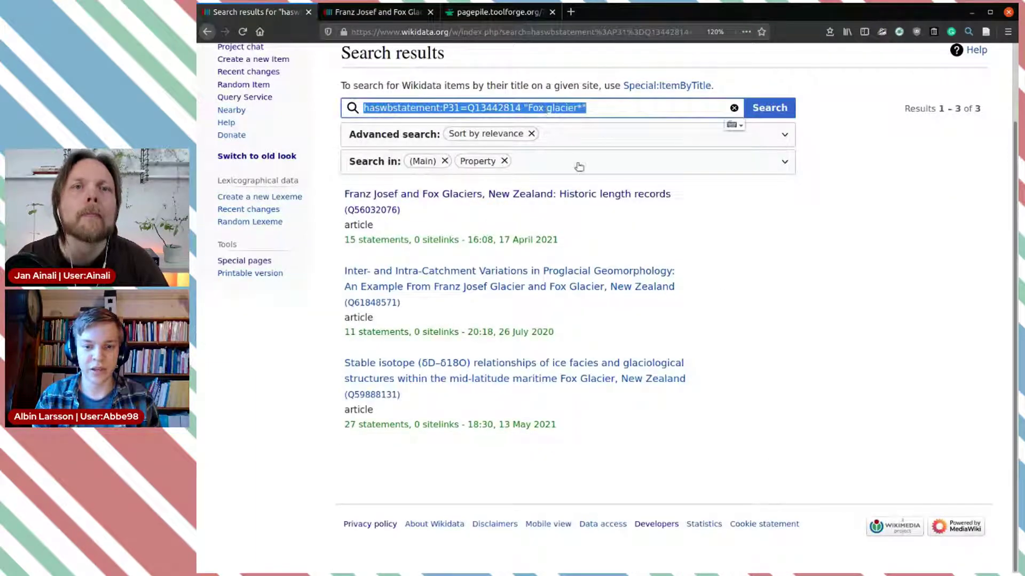
{"action": "left_click", "coordinate": [472, 15]}
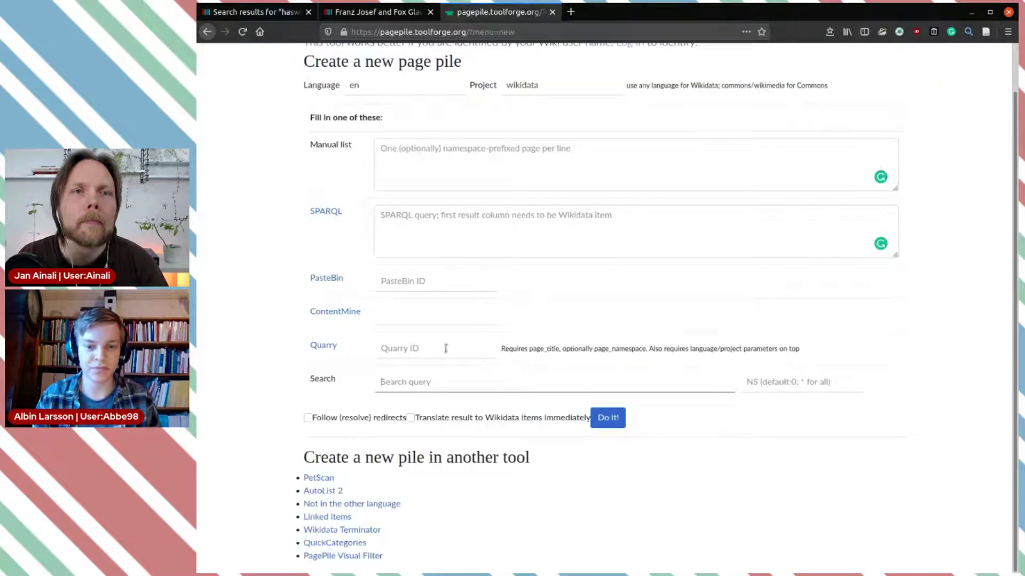
{"action": "type", "text": "haswbstatement:P31=Q13442814 \"Fox glacier\""}
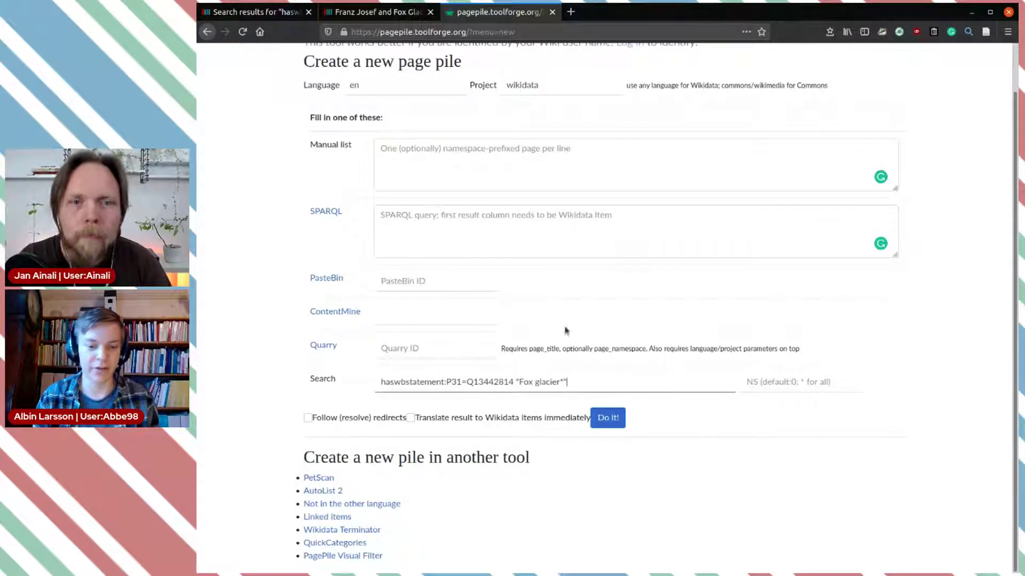
Step: Set the search namespace to *, enable immediate translation of the result to Wikidata items and create the pile
{"action": "left_click", "coordinate": [784, 381]}
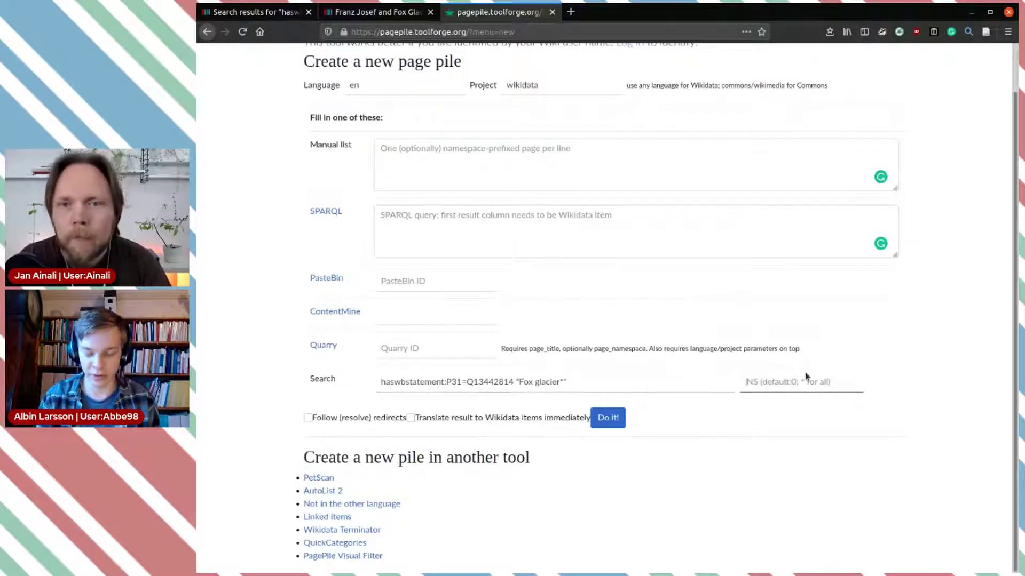
{"action": "type", "text": "*"}
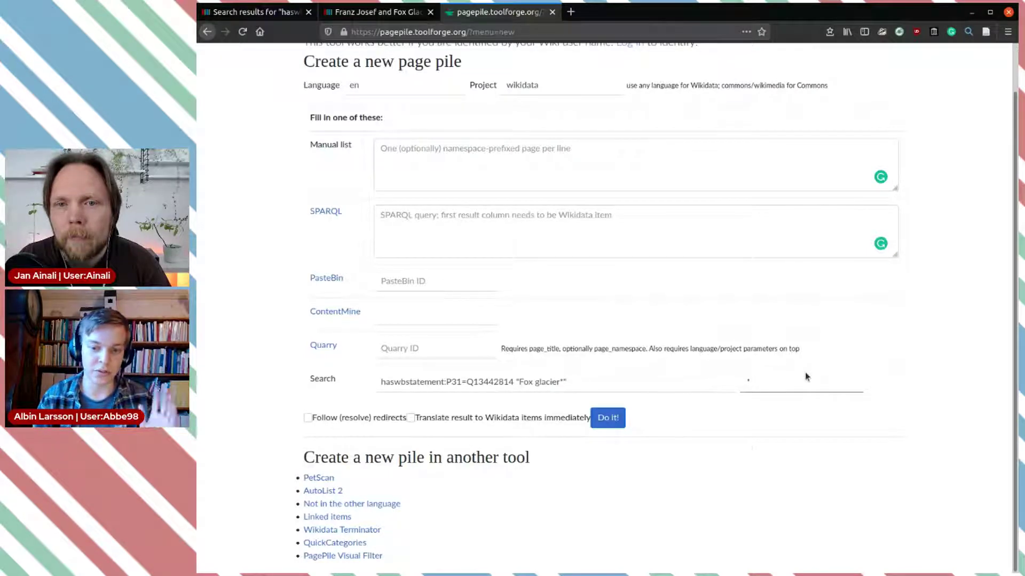
{"action": "left_click", "coordinate": [745, 497]}
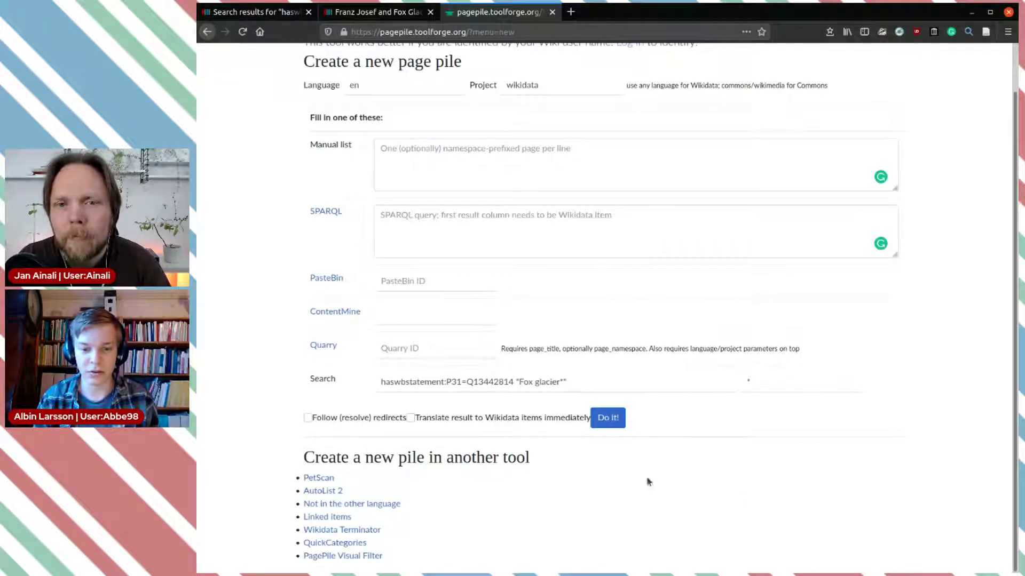
{"action": "left_click", "coordinate": [511, 421]}
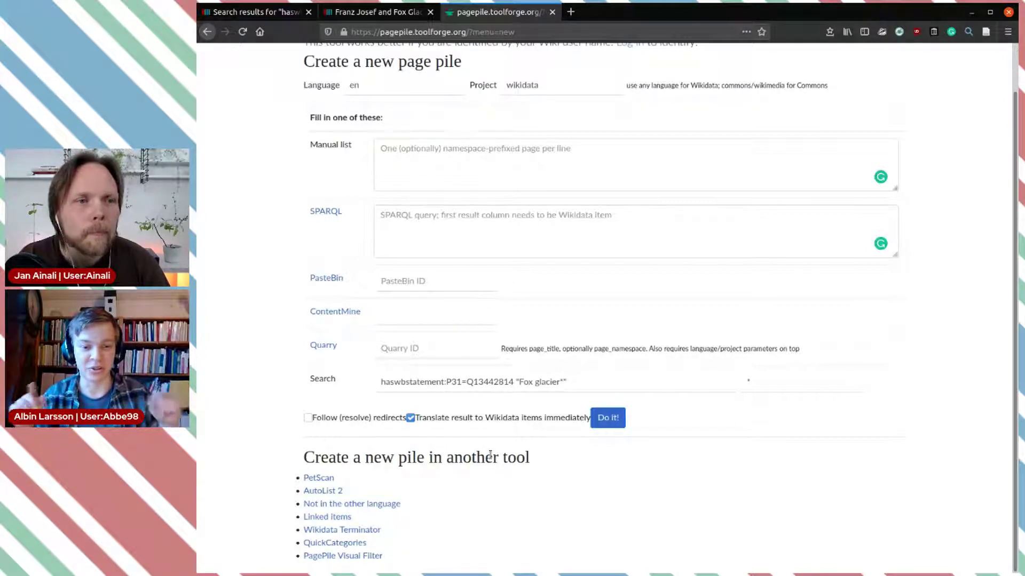
{"action": "left_click", "coordinate": [614, 419]}
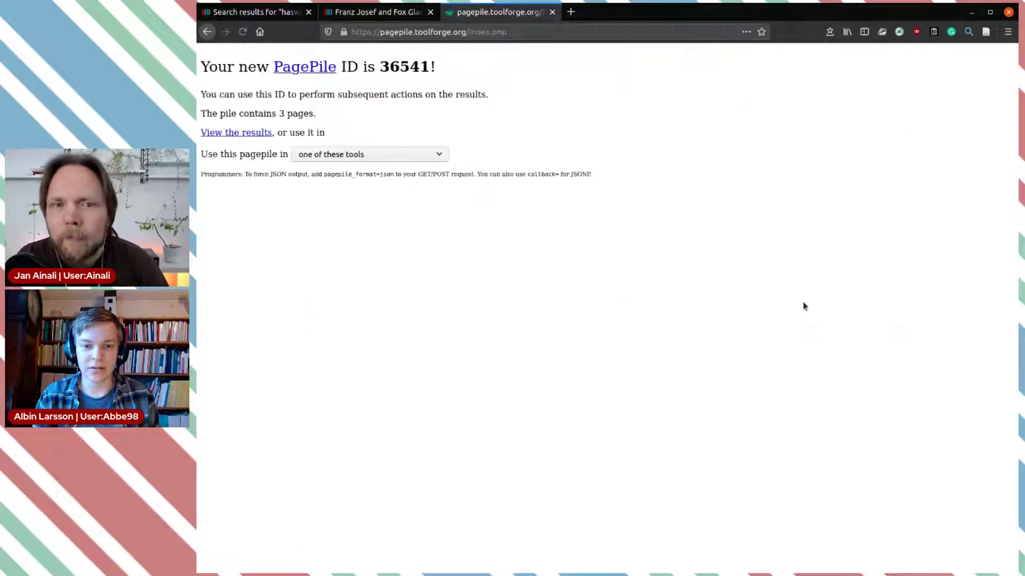
Step: Copy the new pile's ID and go back to the PagePile start page
{"action": "double_click", "coordinate": [400, 68]}
{"action": "key", "text": "ctrl+c"}
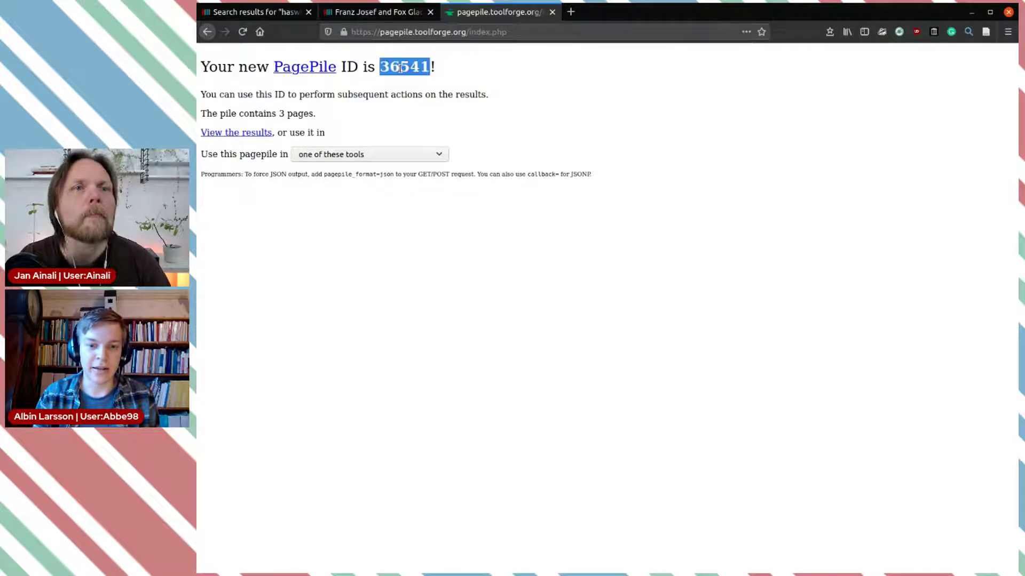
{"action": "left_click", "coordinate": [319, 67]}
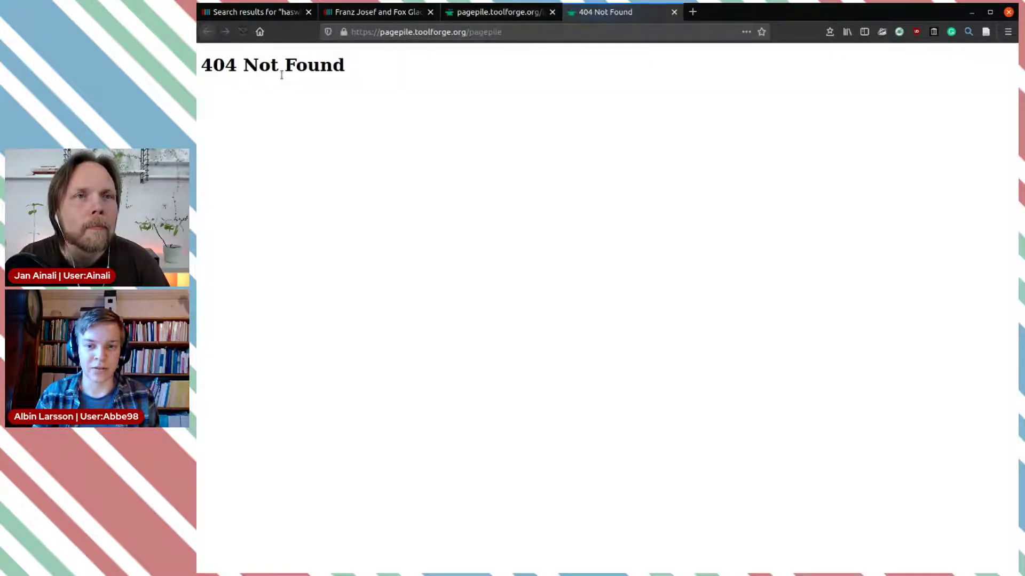
{"action": "left_click", "coordinate": [672, 13]}
{"action": "left_click", "coordinate": [207, 32]}
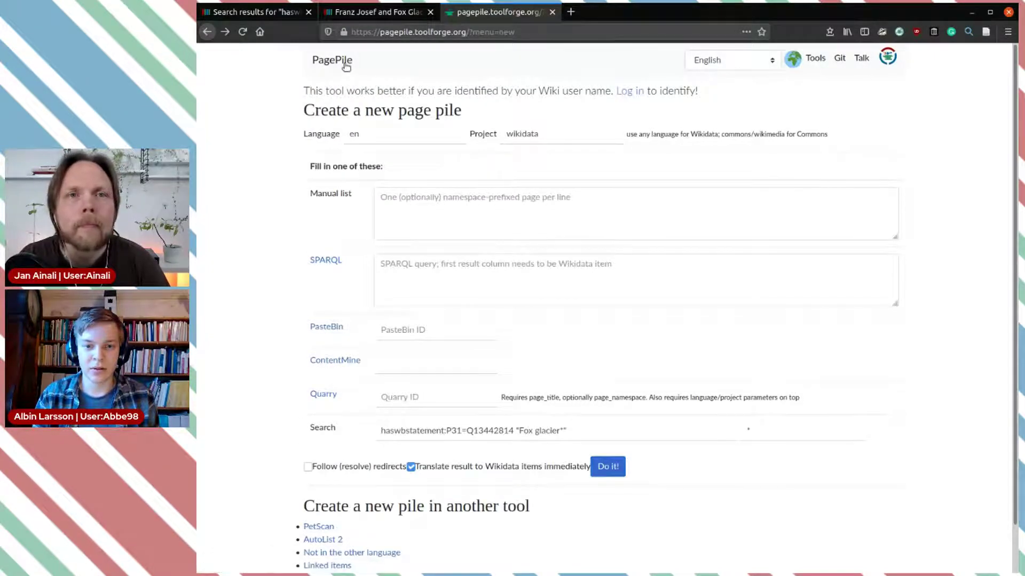
{"action": "scroll", "coordinate": [366, 101], "scroll_direction": "down", "scroll_amount": 2}
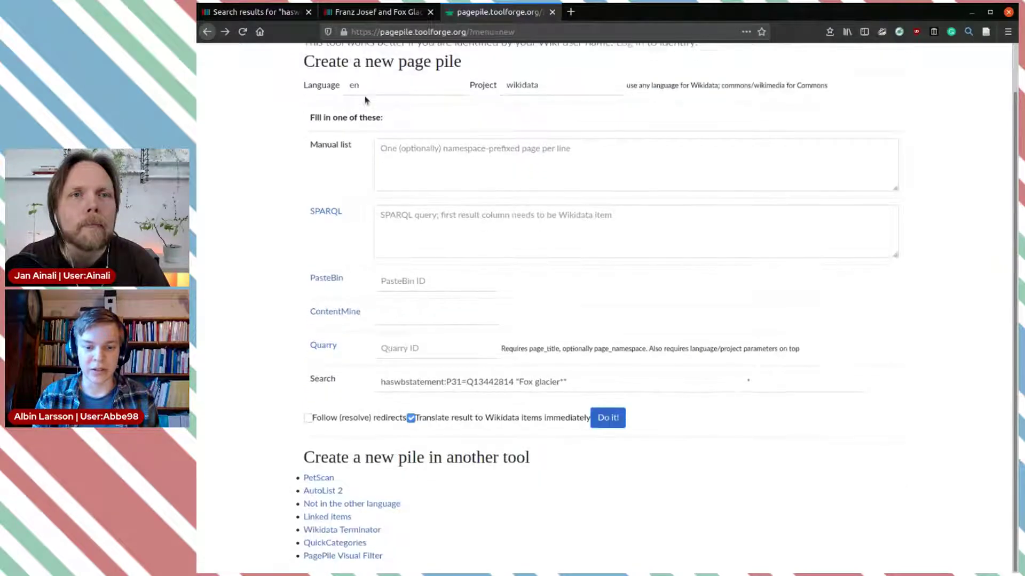
{"action": "scroll", "coordinate": [367, 100], "scroll_direction": "up", "scroll_amount": 2}
{"action": "left_click", "coordinate": [343, 61]}
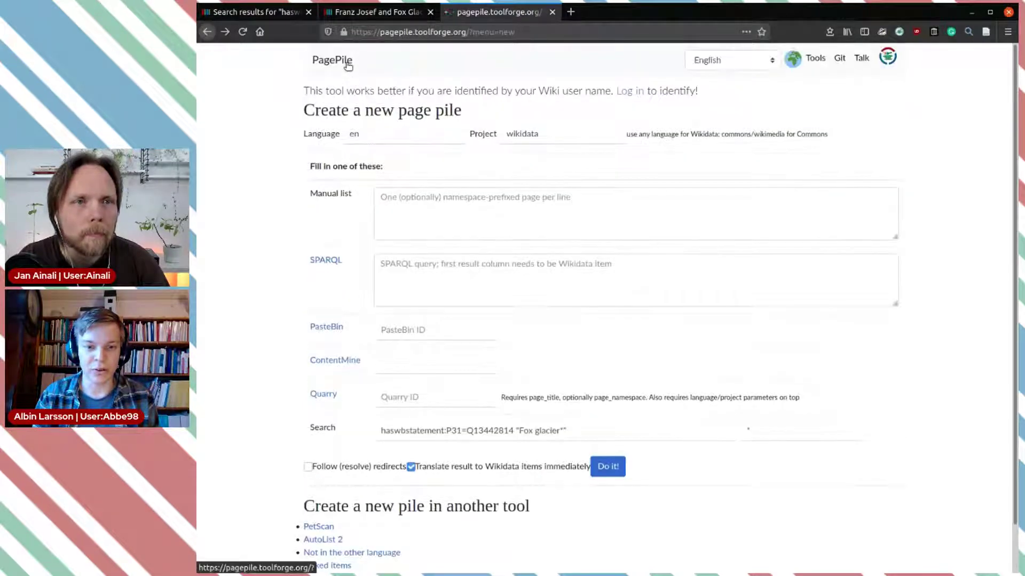
Step: Look up the new pile by its copied ID, 36541, and open its page list
{"action": "left_click", "coordinate": [371, 172]}
{"action": "key", "text": "ctrl+v"}
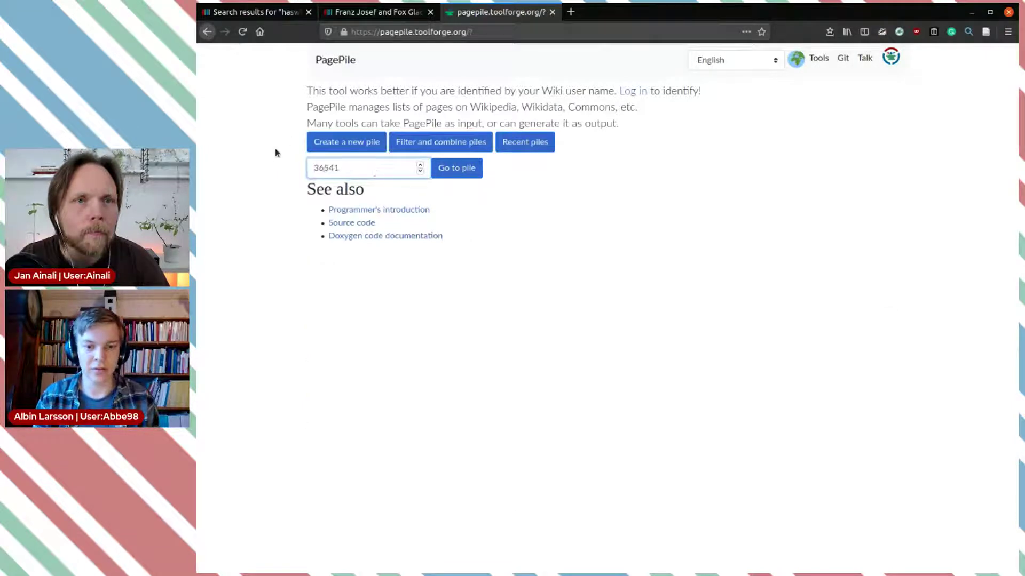
{"action": "left_click", "coordinate": [465, 173]}
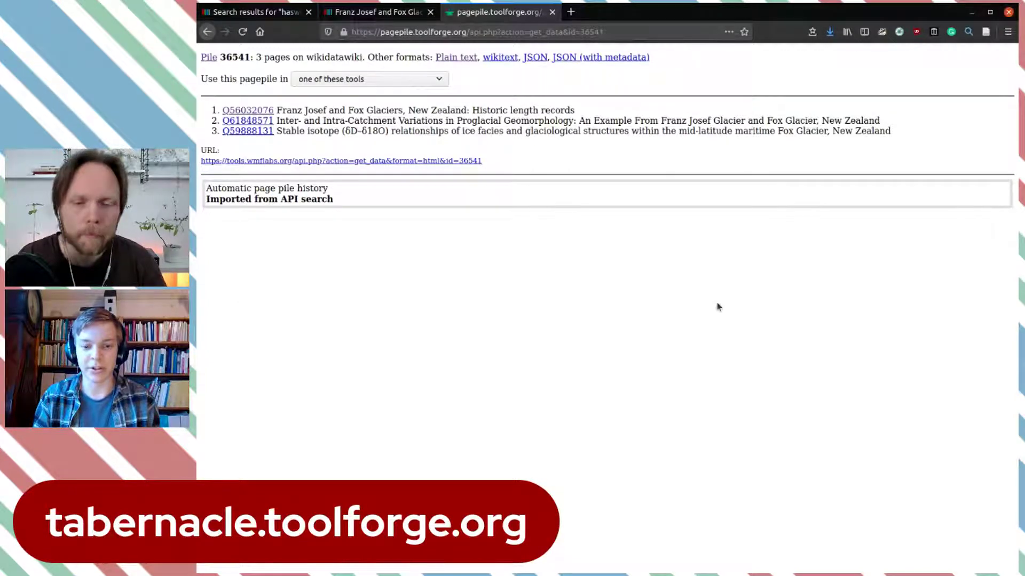
Step: Open tabernacle.toolforge.org in a new browser tab and start a new tabular view
{"action": "left_click", "coordinate": [571, 12]}
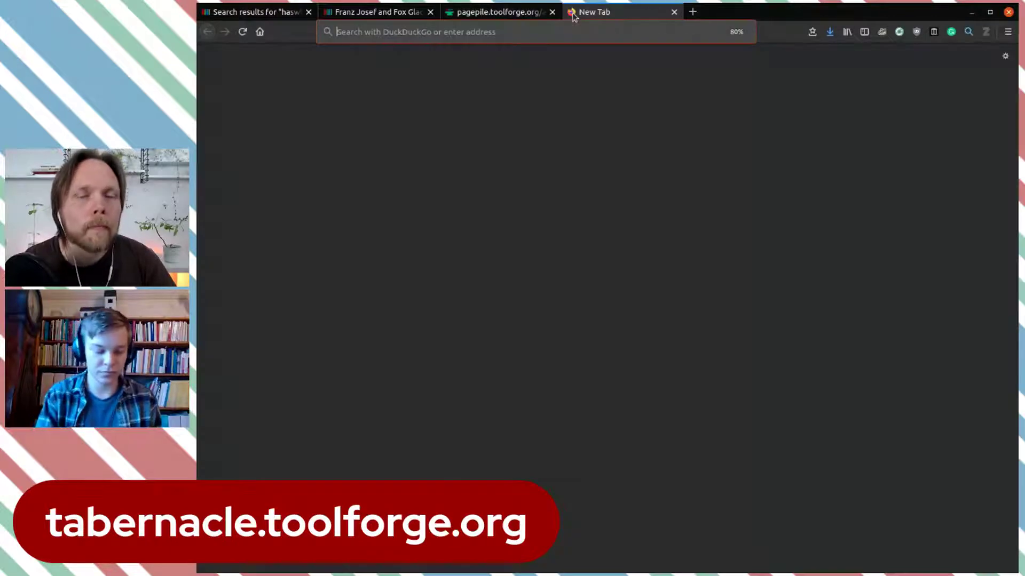
{"action": "type", "text": "taber"}
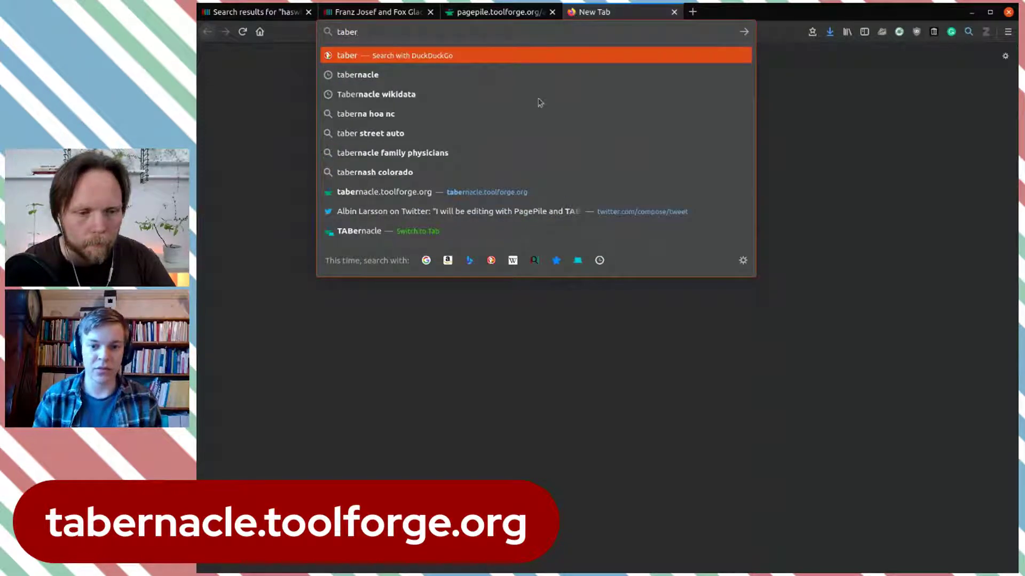
{"action": "left_click", "coordinate": [516, 192]}
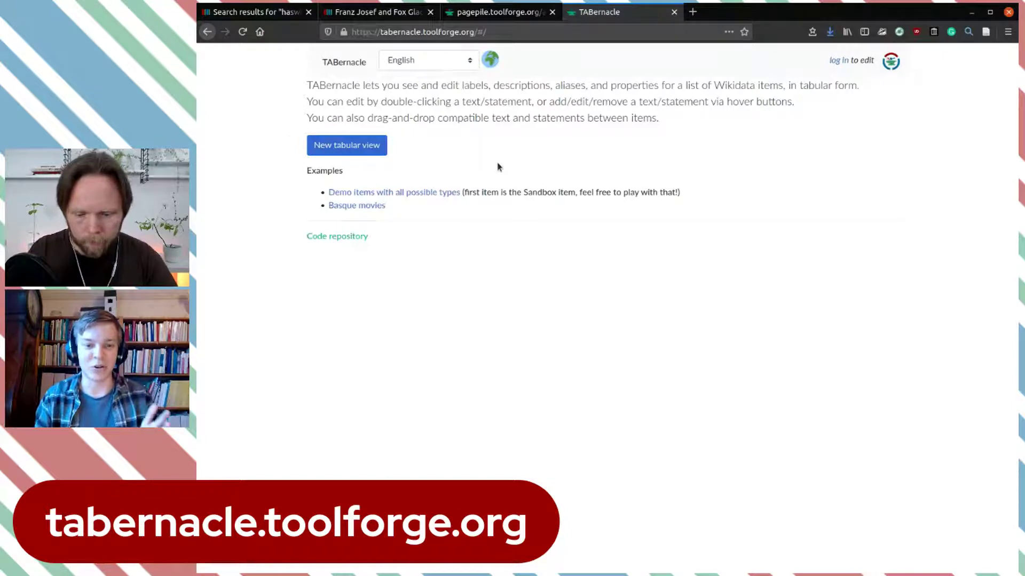
{"action": "left_click", "coordinate": [363, 151]}
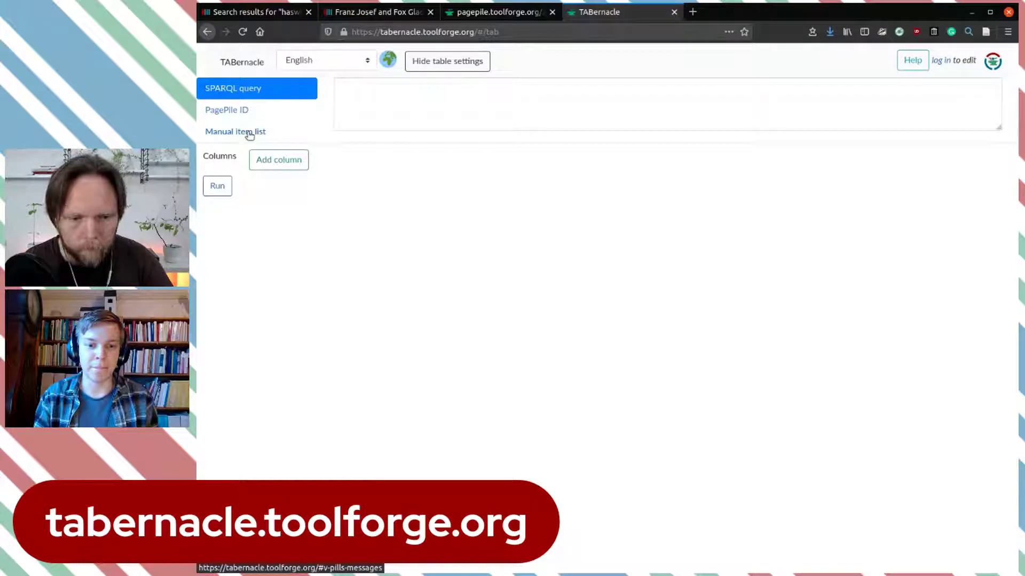
Step: Copy the pile's ID from its PagePile page and set PagePile ID 36541 as the tabular view's source
{"action": "left_click", "coordinate": [377, 13]}
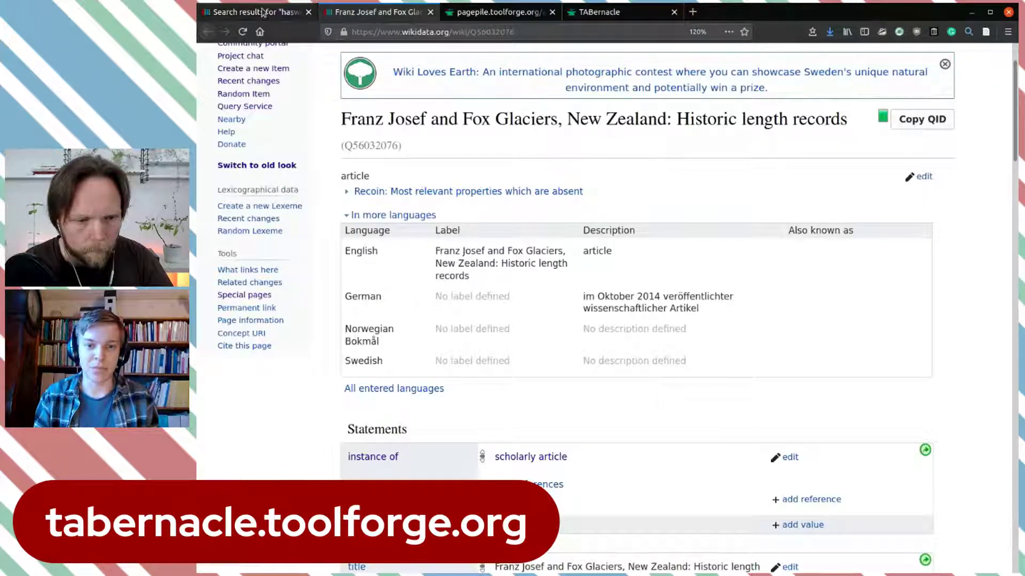
{"action": "left_click", "coordinate": [490, 12]}
{"action": "double_click", "coordinate": [235, 57]}
{"action": "key", "text": "ctrl+c"}
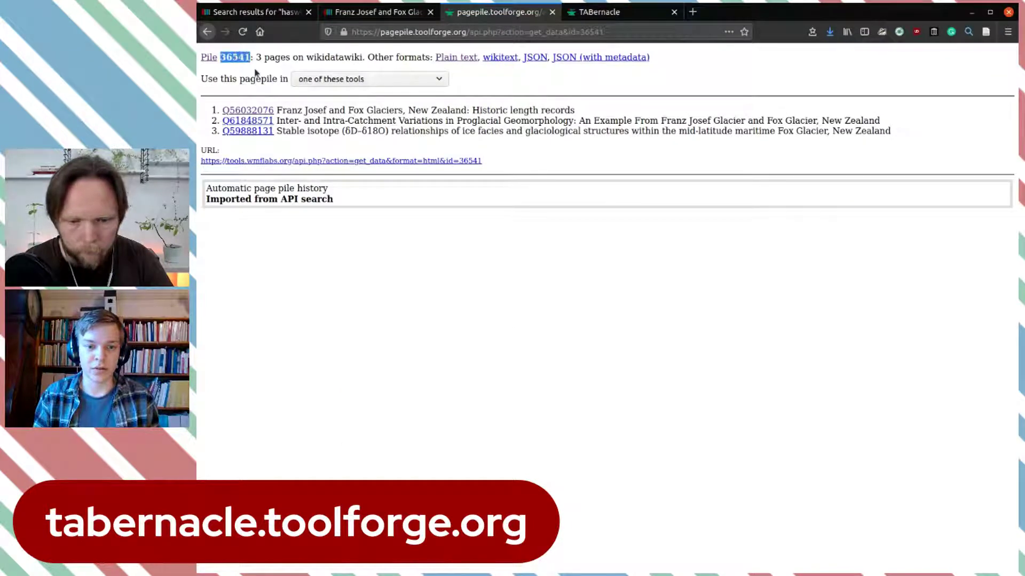
{"action": "left_click", "coordinate": [601, 15]}
{"action": "left_click", "coordinate": [234, 109]}
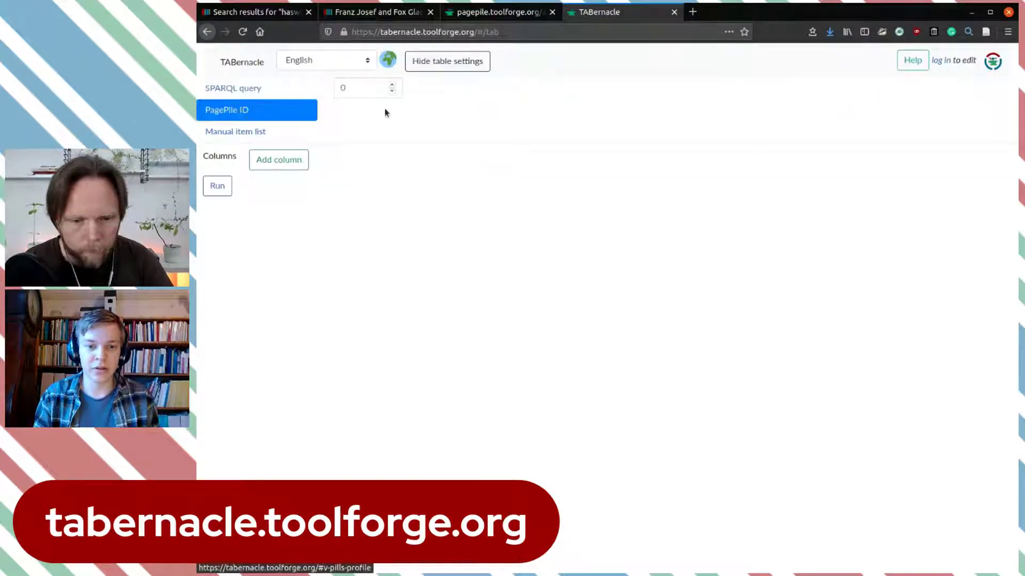
{"action": "left_click", "coordinate": [356, 92]}
{"action": "key", "text": "ctrl+v"}
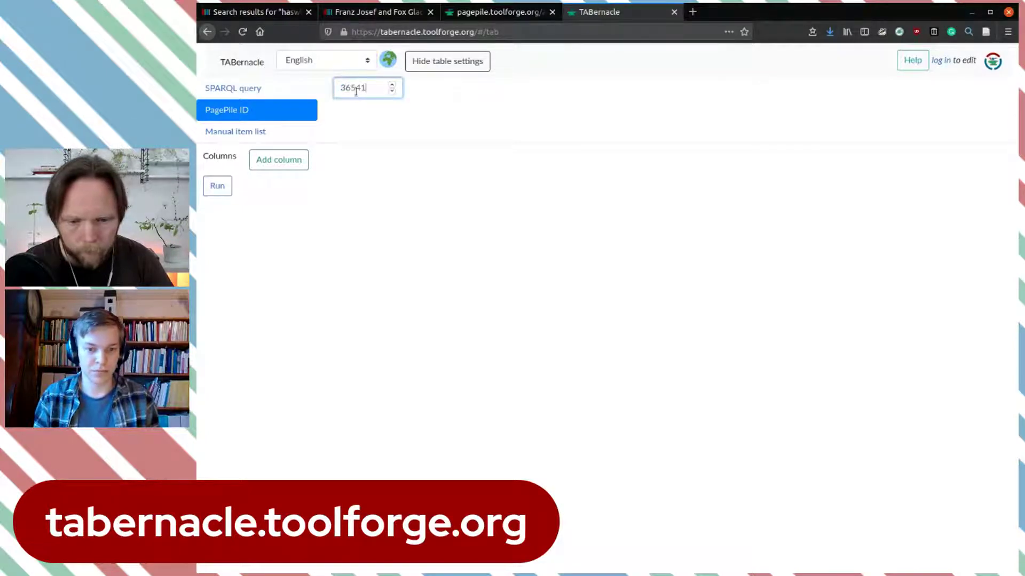
Step: Add a Label column for the languages en,sv,nb
{"action": "left_click", "coordinate": [300, 161]}
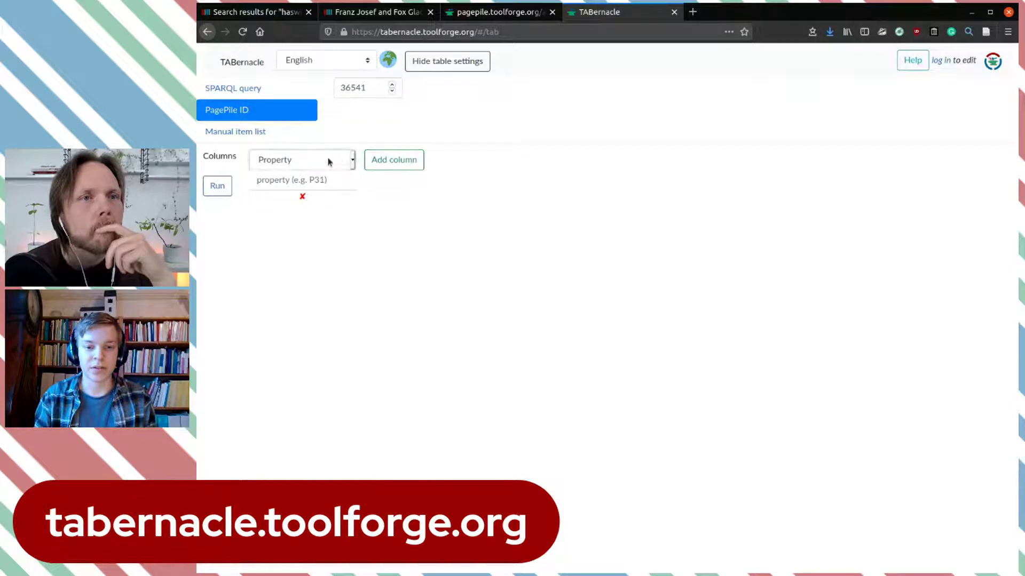
{"action": "left_click", "coordinate": [298, 197]}
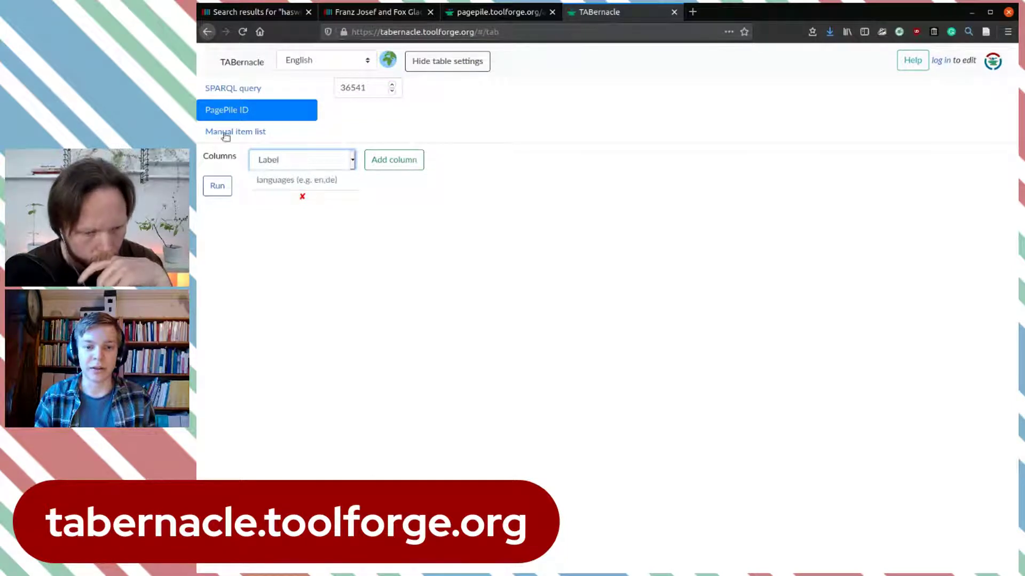
{"action": "left_click", "coordinate": [323, 179]}
{"action": "type", "text": "en,sv,nb"}
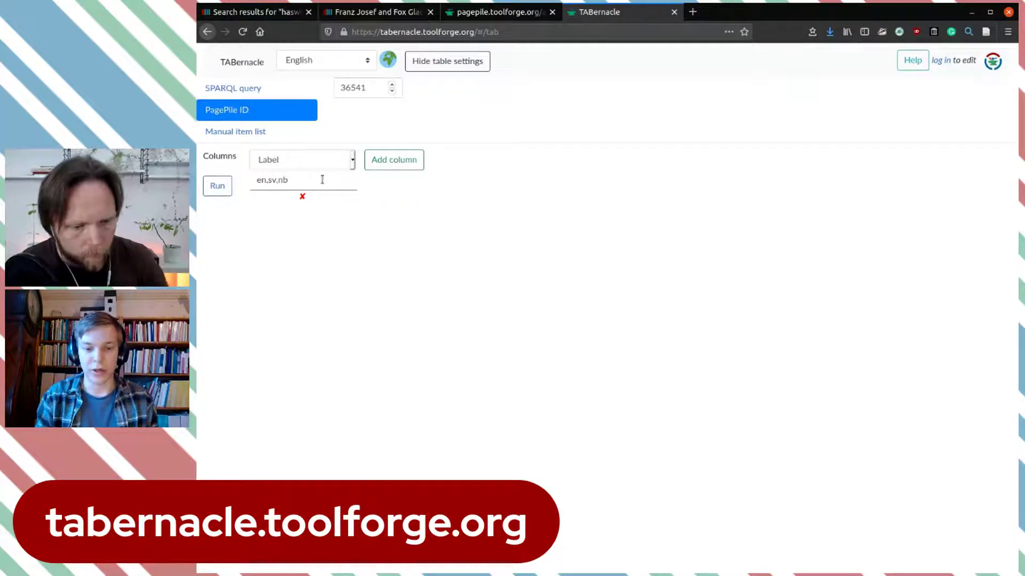
Step: Add a Description column and copy the Label column's languages en,sv,nb into it
{"action": "left_click", "coordinate": [398, 167]}
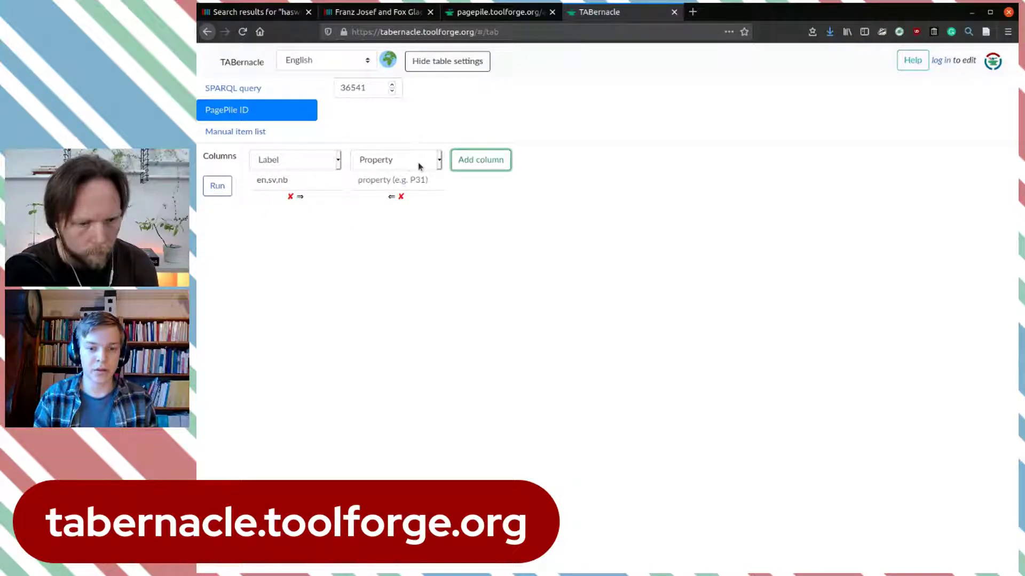
{"action": "left_click", "coordinate": [421, 165]}
{"action": "left_click", "coordinate": [402, 206]}
{"action": "triple_click", "coordinate": [306, 180]}
{"action": "key", "text": "ctrl+c"}
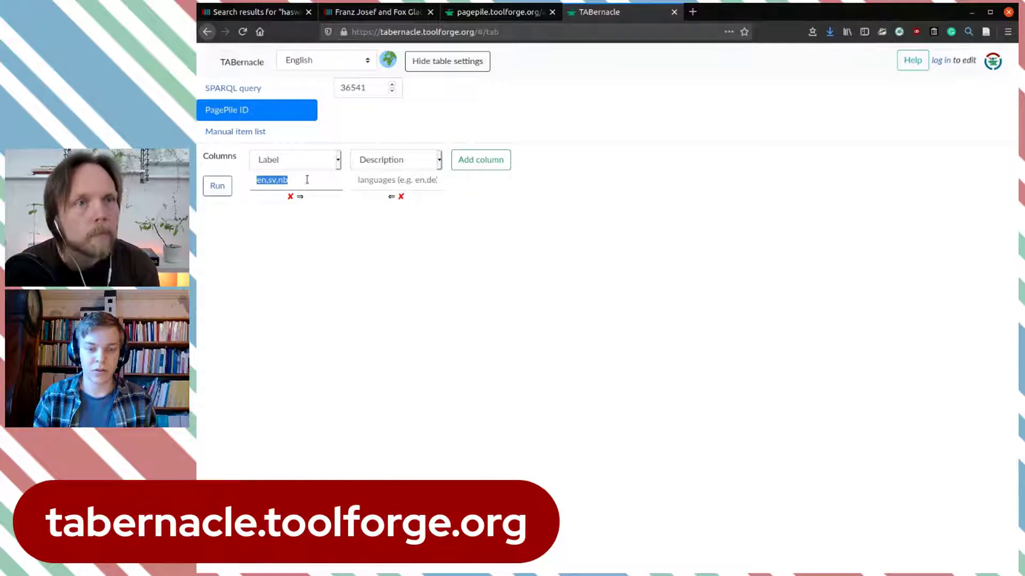
{"action": "left_click", "coordinate": [370, 183]}
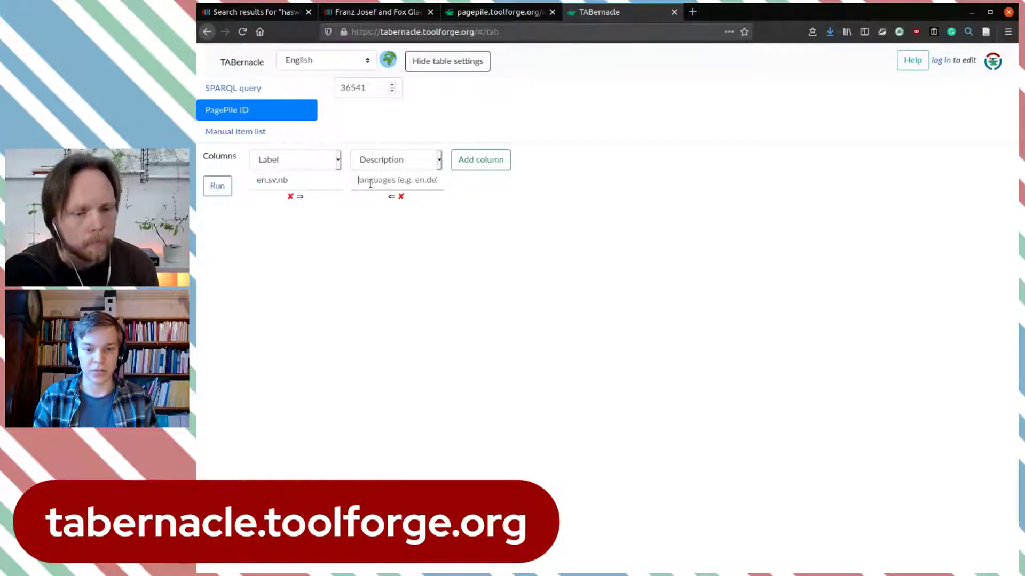
{"action": "key", "text": "ctrl+v"}
Step: Add a Property column, look up main subject's ID on the article's Wikidata item and enter P921
{"action": "left_click", "coordinate": [481, 160]}
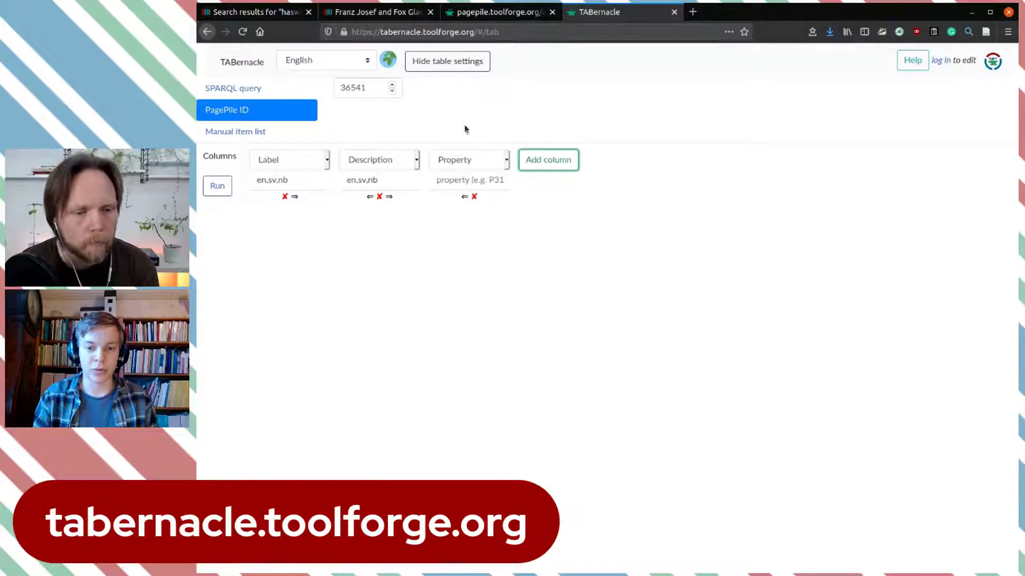
{"action": "left_click", "coordinate": [371, 13]}
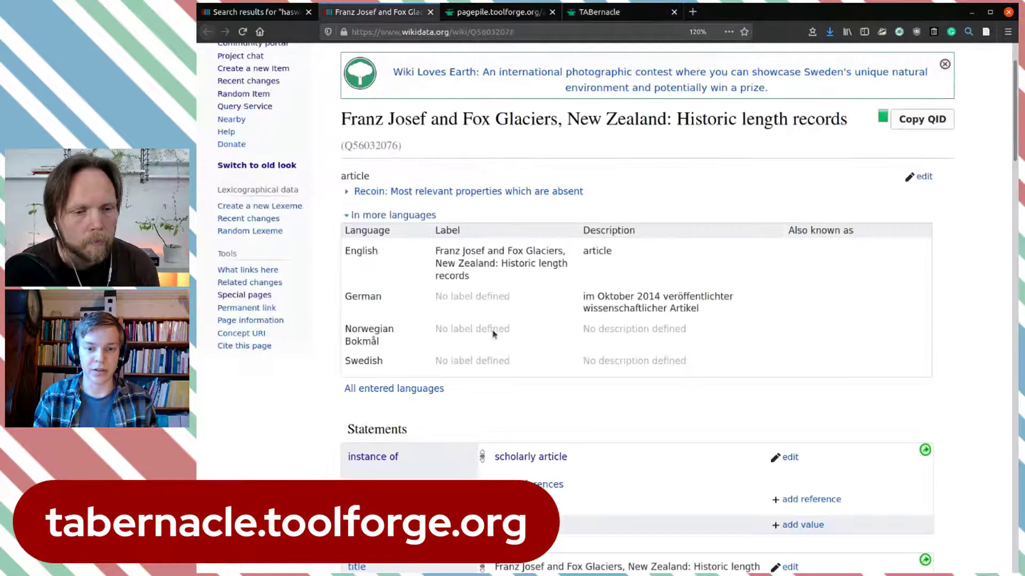
{"action": "scroll", "coordinate": [493, 334], "scroll_direction": "down", "scroll_amount": 5}
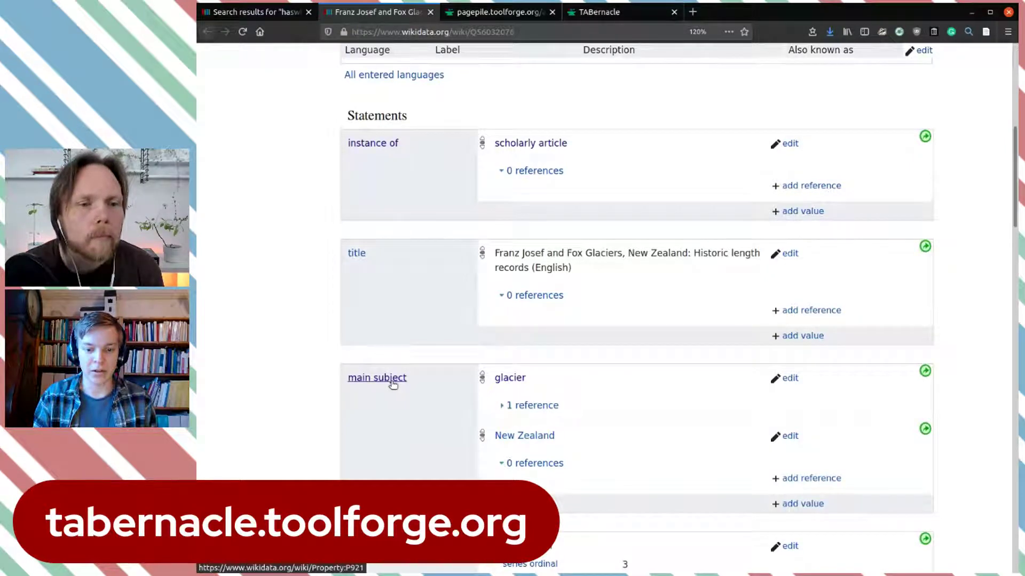
{"action": "left_click", "coordinate": [613, 12]}
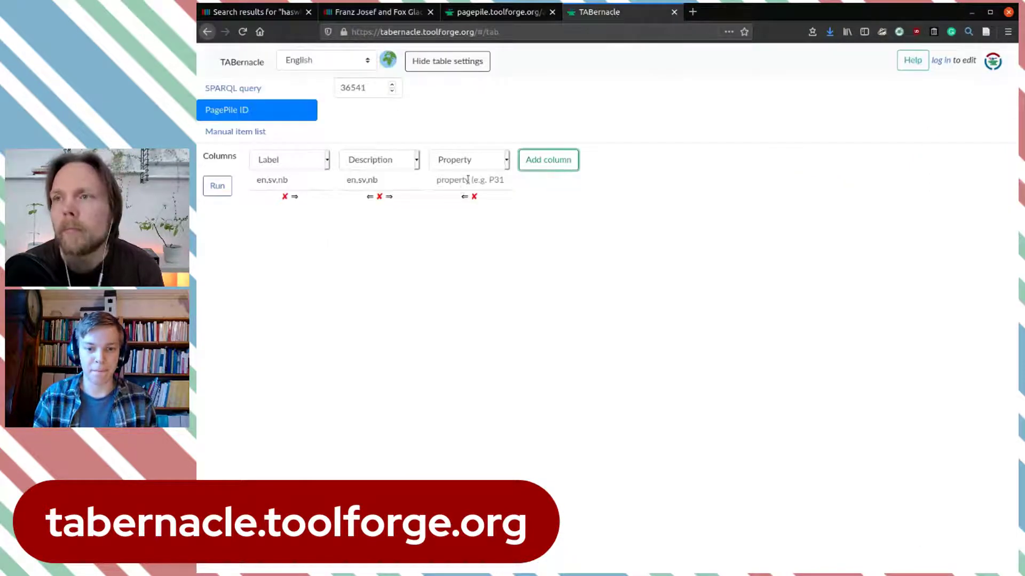
{"action": "left_click", "coordinate": [467, 180]}
{"action": "type", "text": "P"}
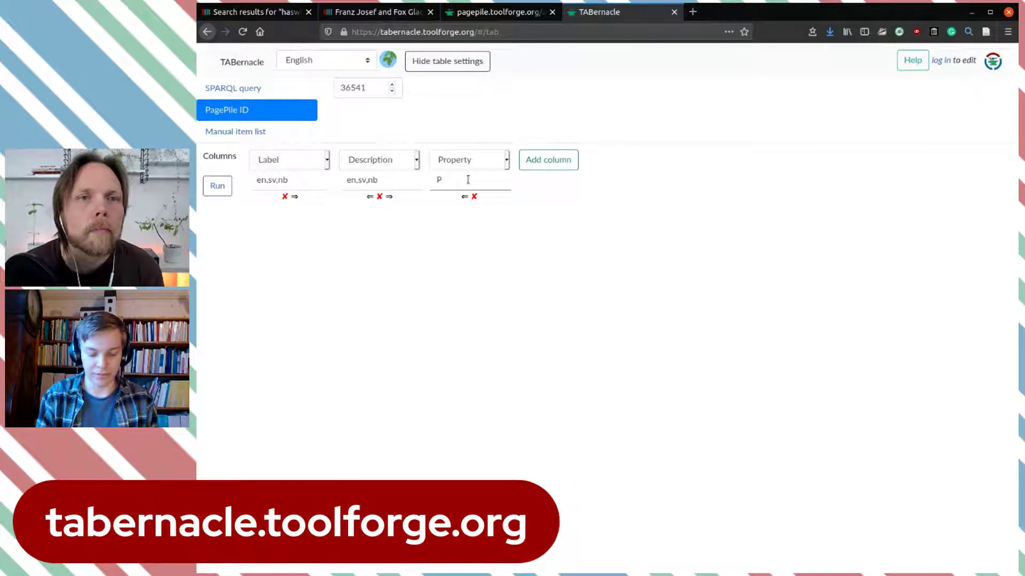
{"action": "type", "text": "921"}
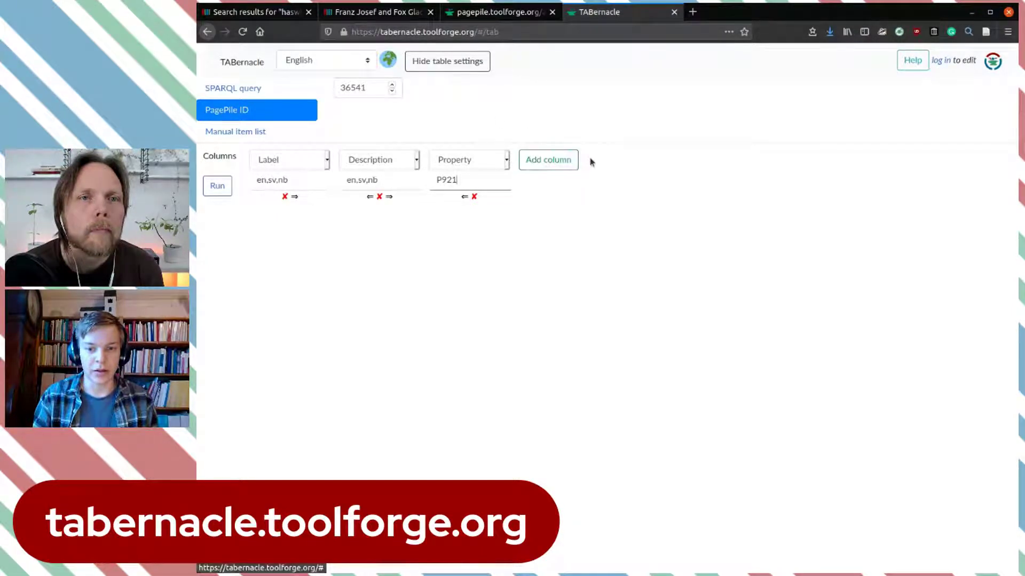
Step: Add another Property column without a value and run the table for the pile
{"action": "left_click", "coordinate": [566, 160]}
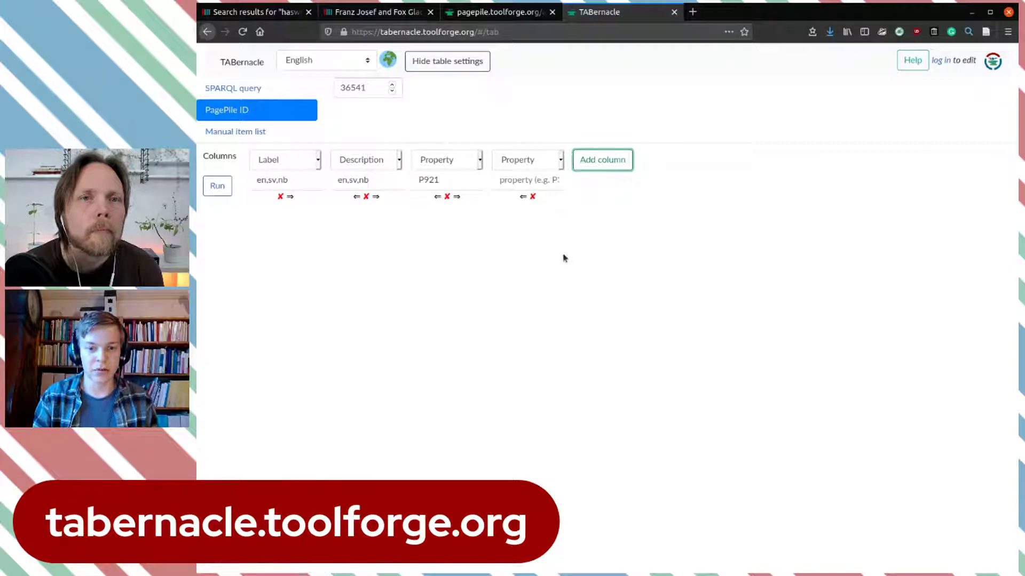
{"action": "left_click", "coordinate": [455, 185]}
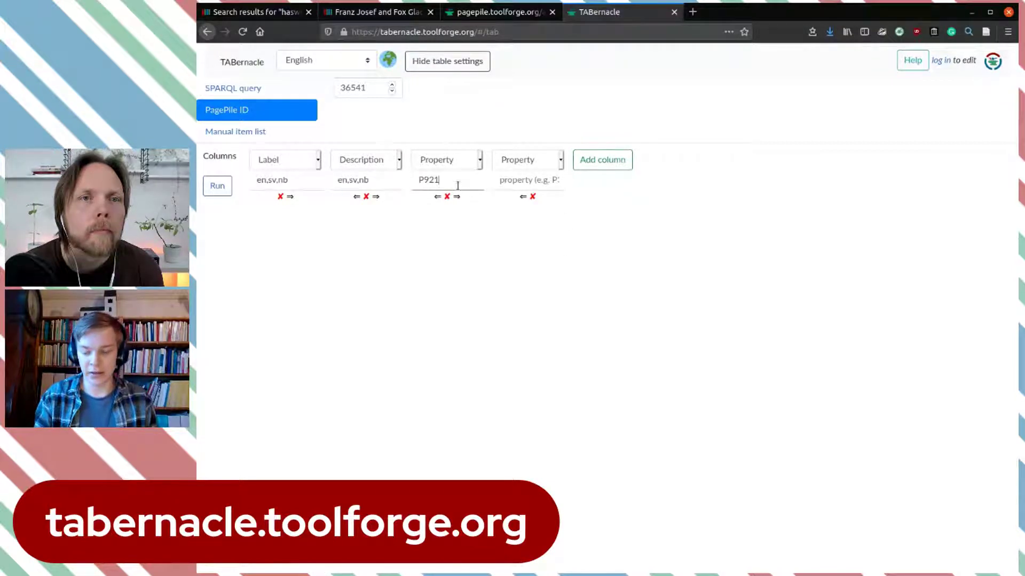
{"action": "left_click", "coordinate": [217, 186]}
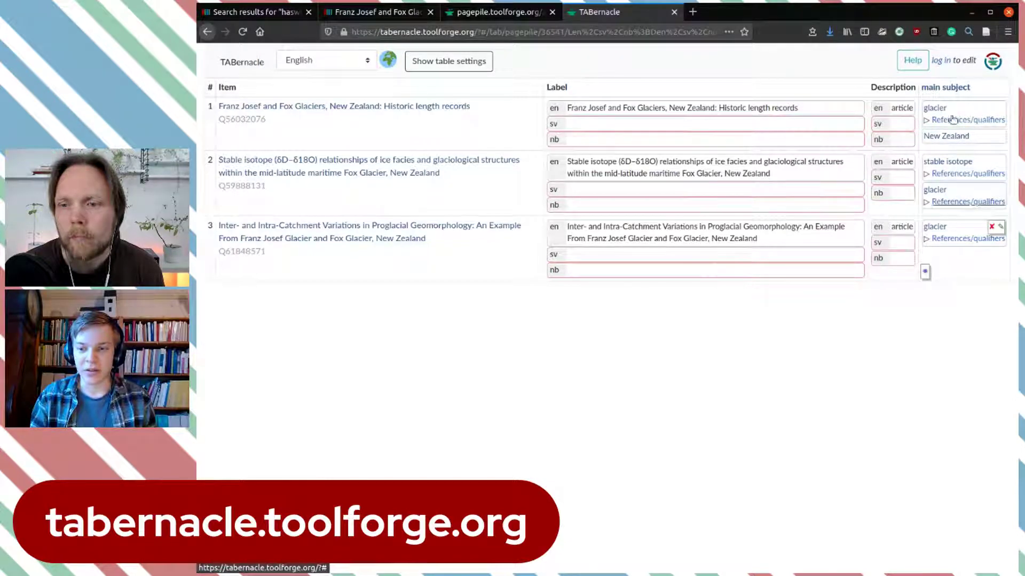
Step: Log in to edit by allowing tabernacle's OAuth request, and start a new tabular view
{"action": "left_click", "coordinate": [938, 63]}
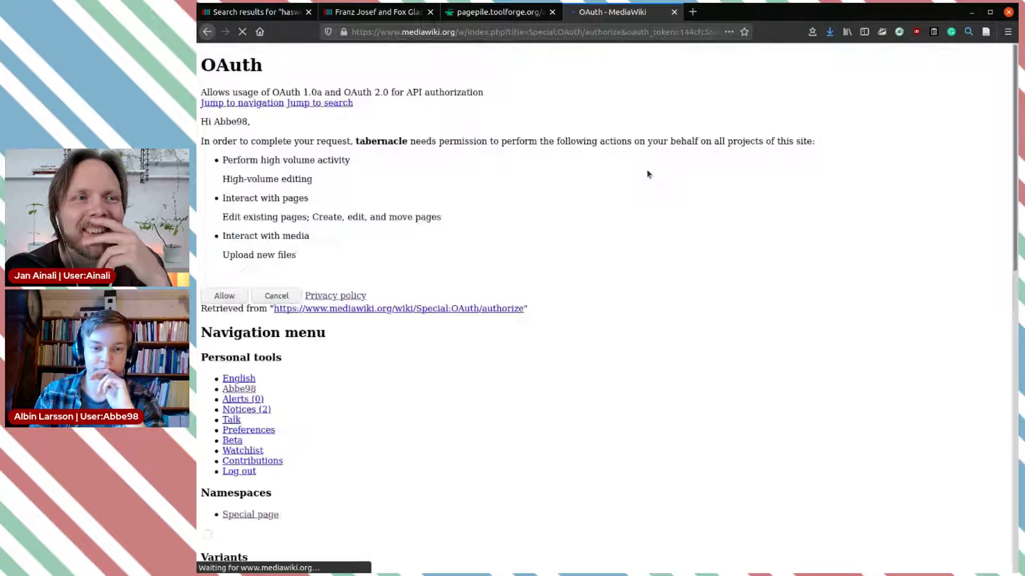
{"action": "left_click", "coordinate": [666, 391]}
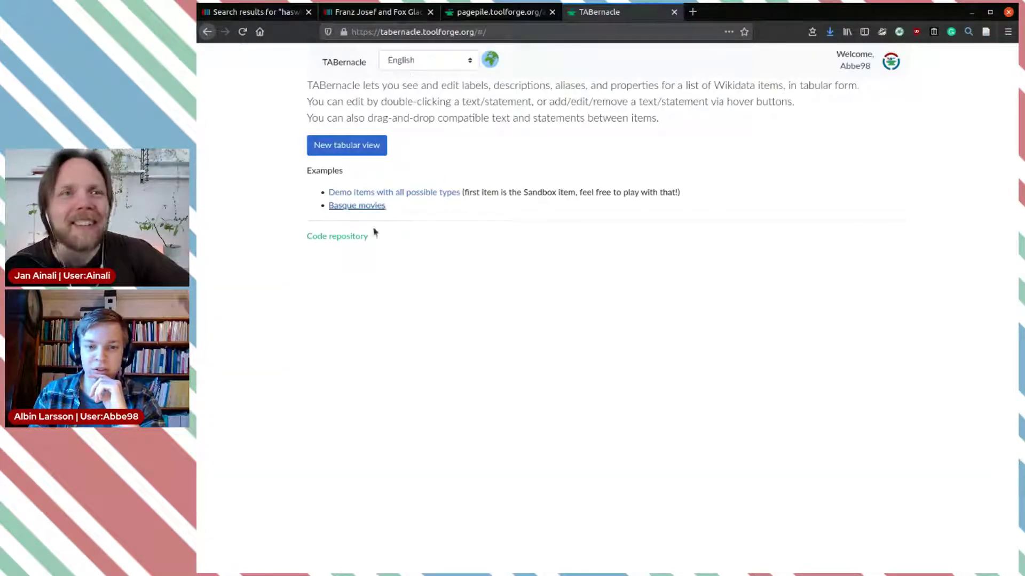
{"action": "left_click", "coordinate": [355, 146]}
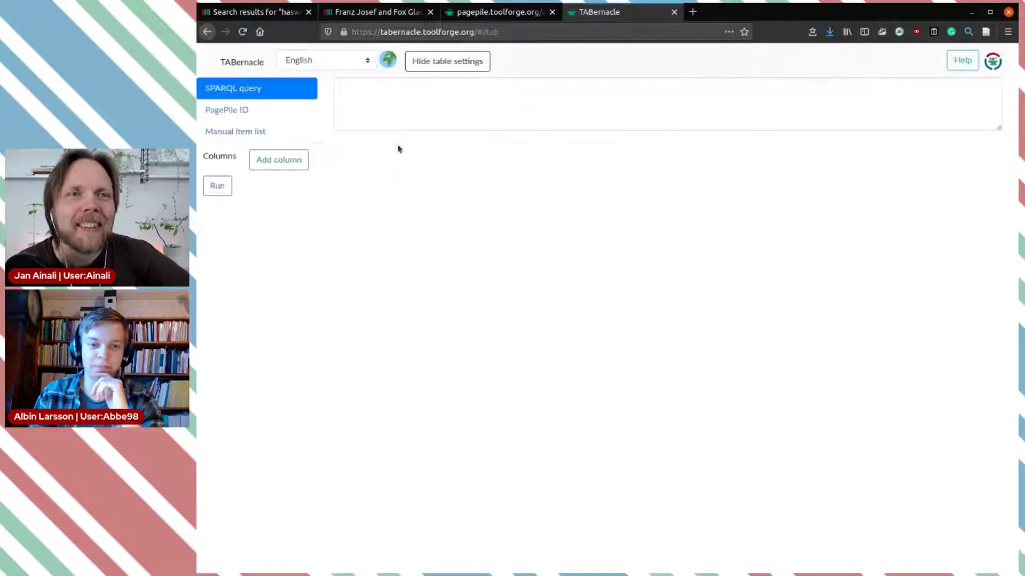
Step: Set PagePile ID 36541 as the source of the new tabular view
{"action": "left_click", "coordinate": [258, 109]}
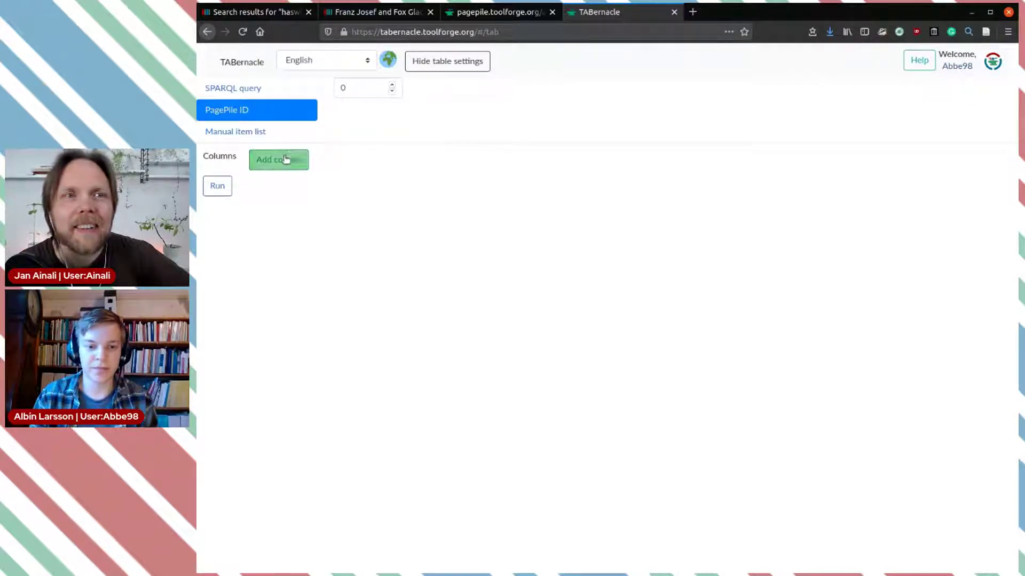
{"action": "left_click", "coordinate": [371, 89]}
{"action": "type", "text": "36541"}
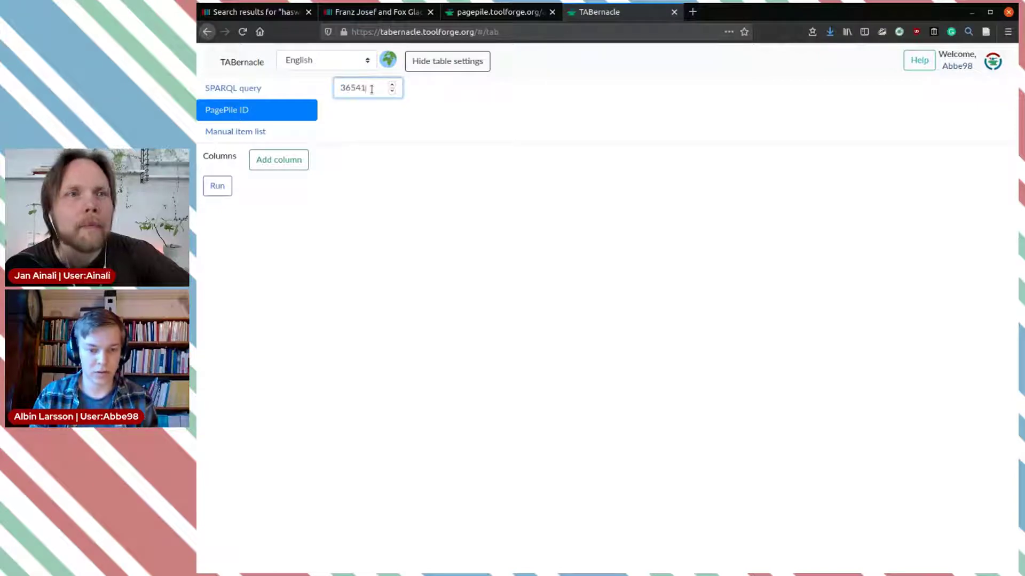
Step: Add a Label column for the languages en,sv
{"action": "left_click", "coordinate": [299, 160]}
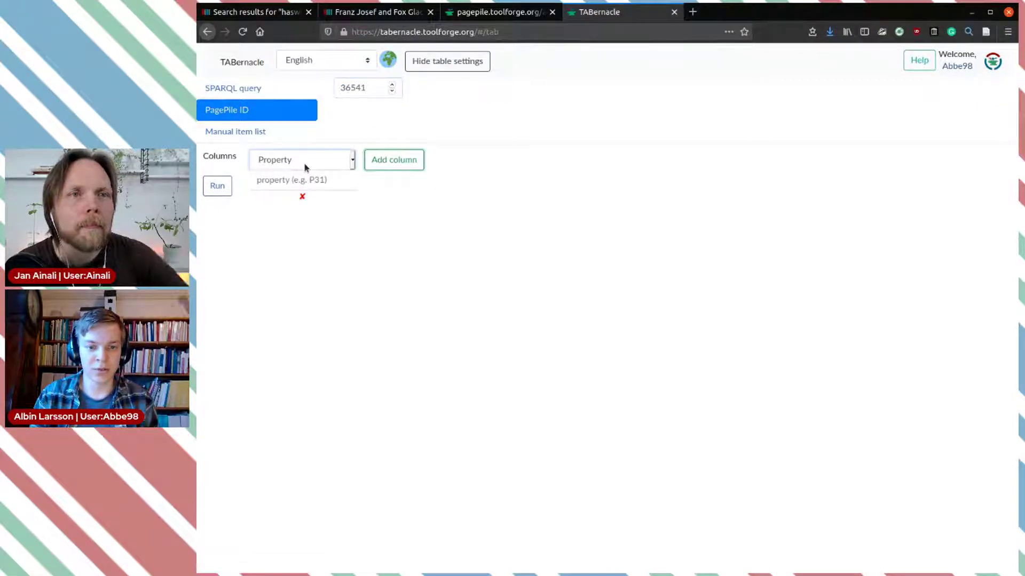
{"action": "key", "text": "Down"}
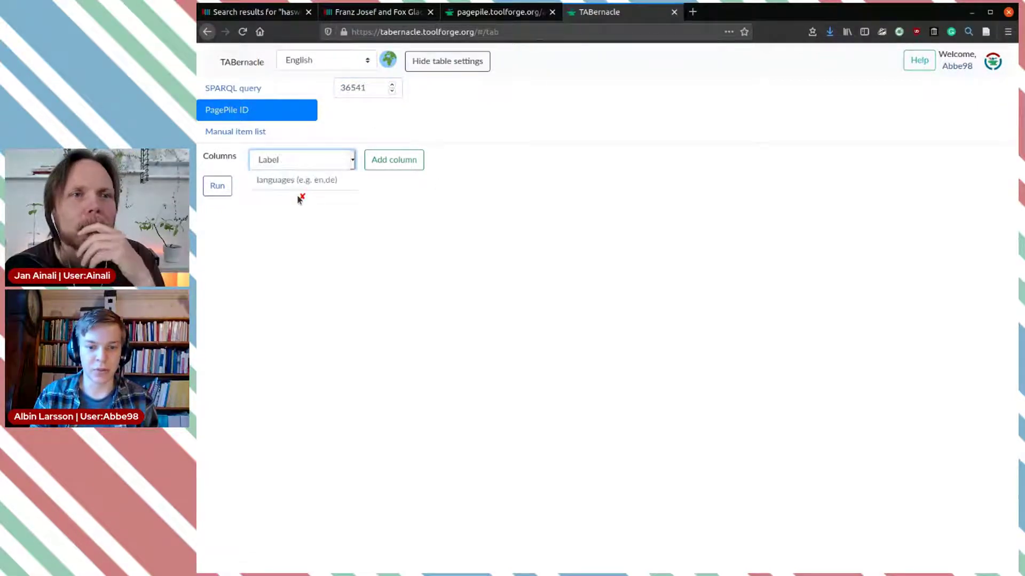
{"action": "left_click", "coordinate": [295, 180]}
{"action": "type", "text": "en,sv"}
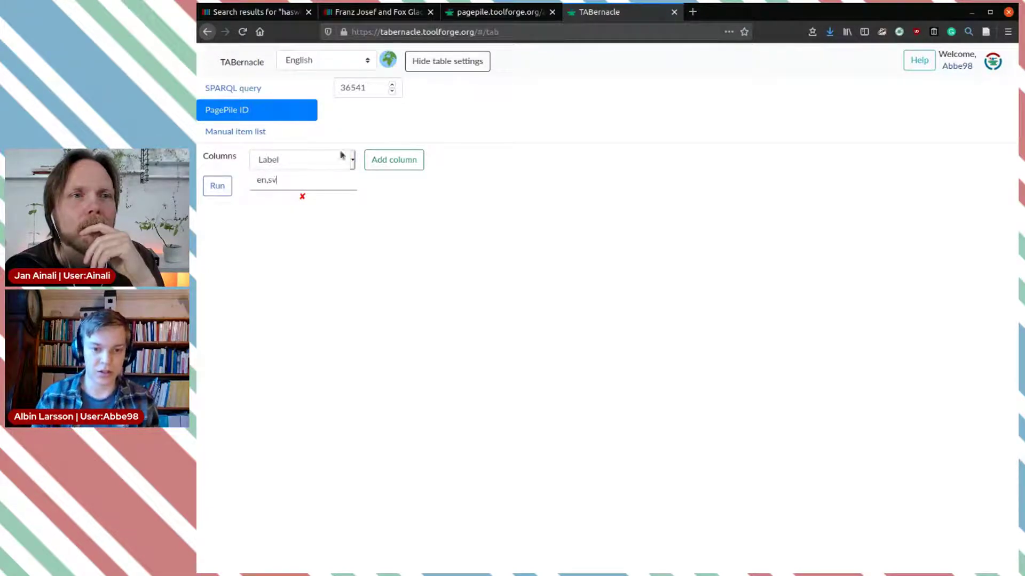
{"action": "left_click", "coordinate": [394, 160]}
{"action": "left_click", "coordinate": [395, 167]}
{"action": "left_click", "coordinate": [394, 205]}
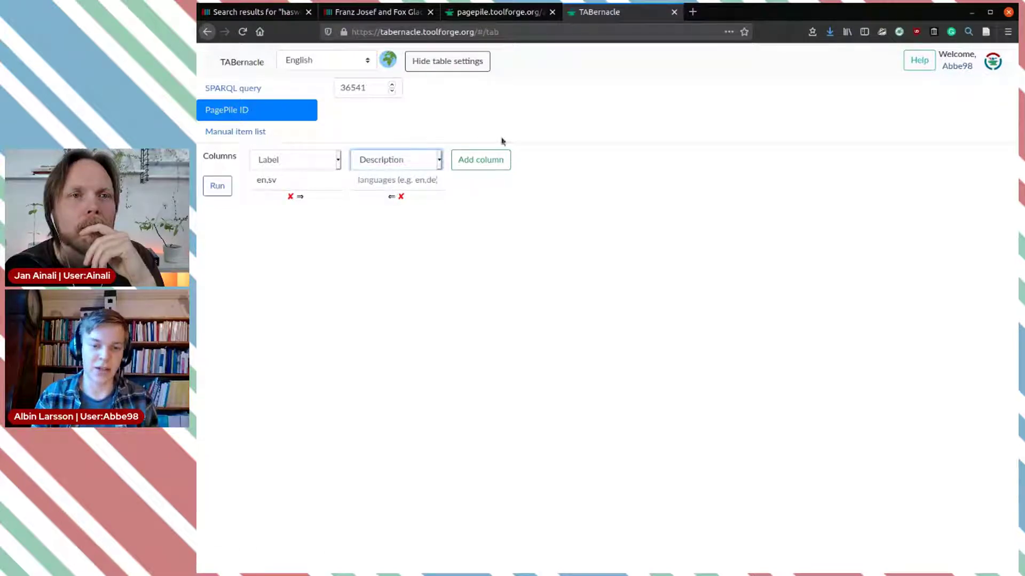
{"action": "left_click", "coordinate": [401, 197]}
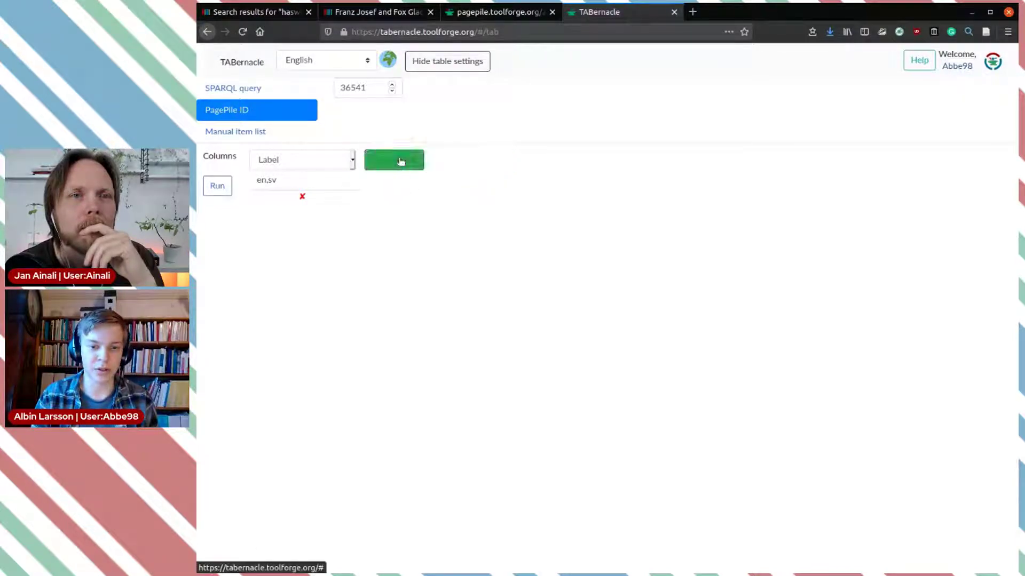
Step: Add a Property column for P921 and run the table for the pile
{"action": "left_click", "coordinate": [404, 167]}
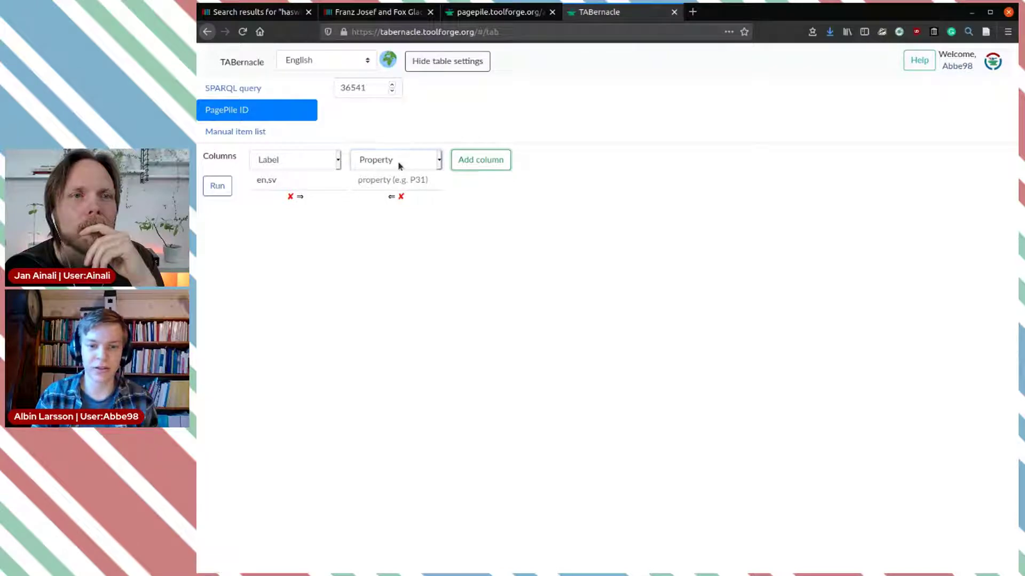
{"action": "left_click", "coordinate": [397, 177]}
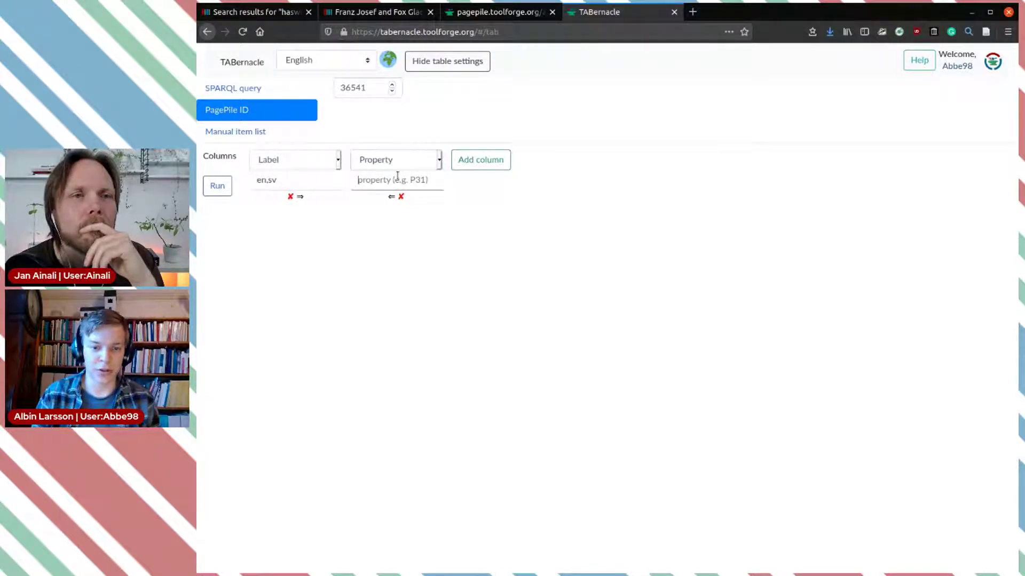
{"action": "type", "text": "l"}
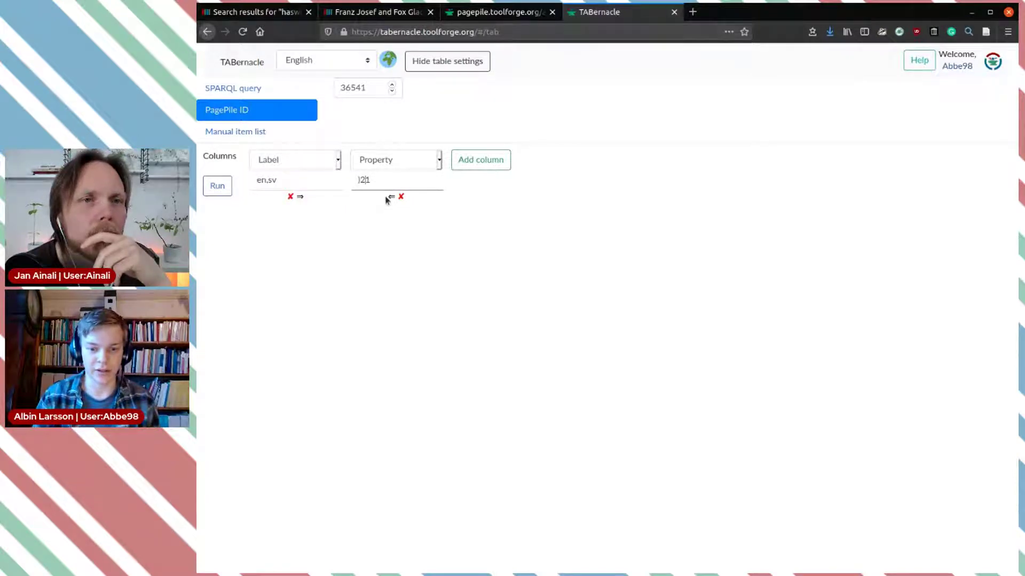
{"action": "key", "text": "BackSpace"}
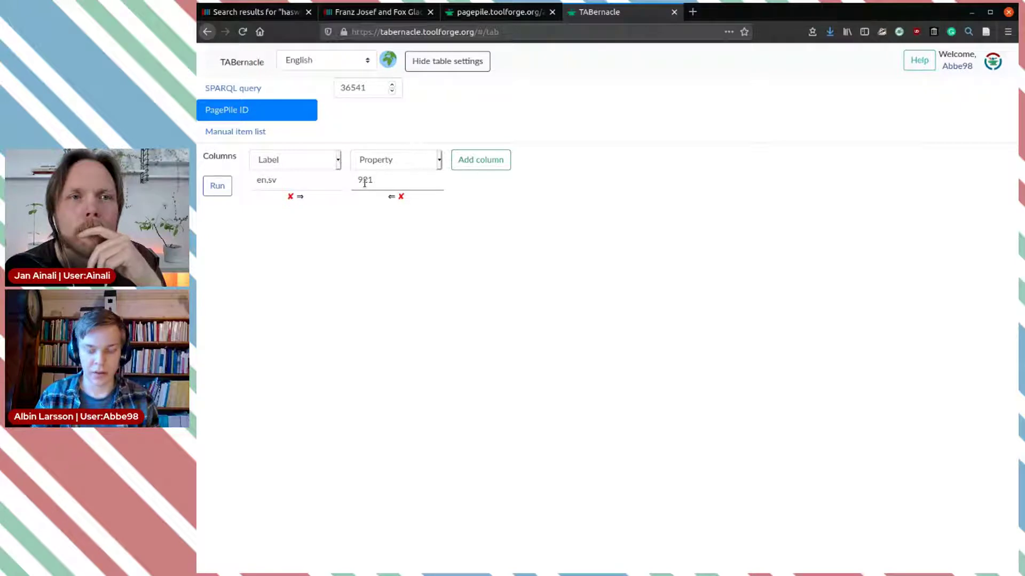
{"action": "type", "text": "P"}
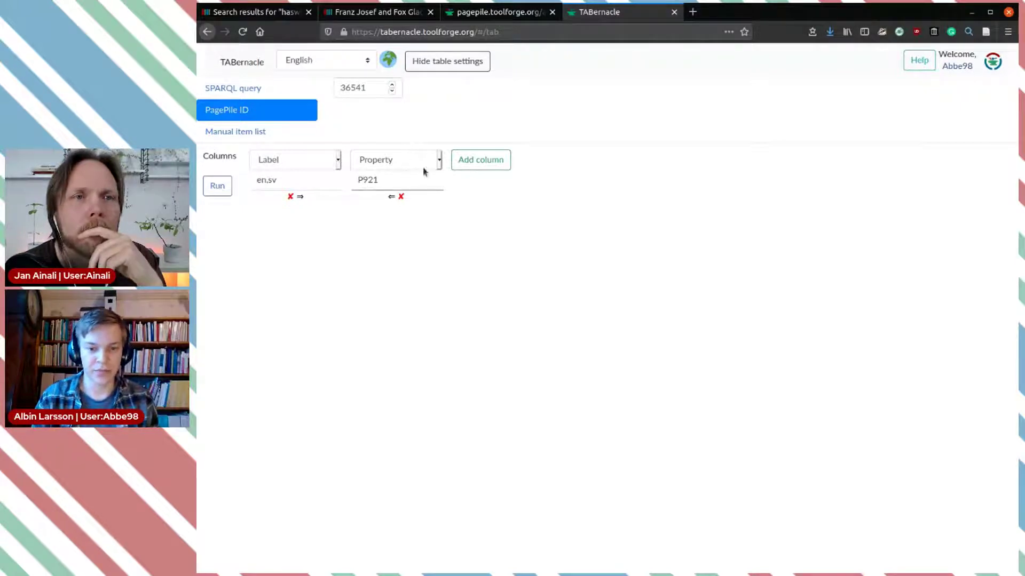
{"action": "left_click", "coordinate": [209, 190]}
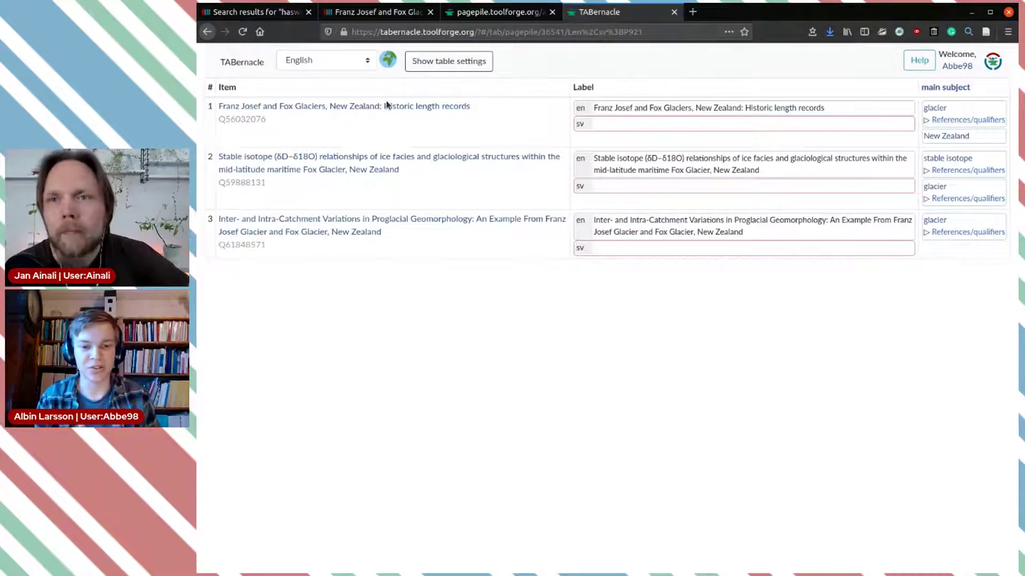
Step: Enlarge the page to 120% and expand the references/qualifiers of the first item's glacier main subject
{"action": "mouse_move", "coordinate": [996, 108]}
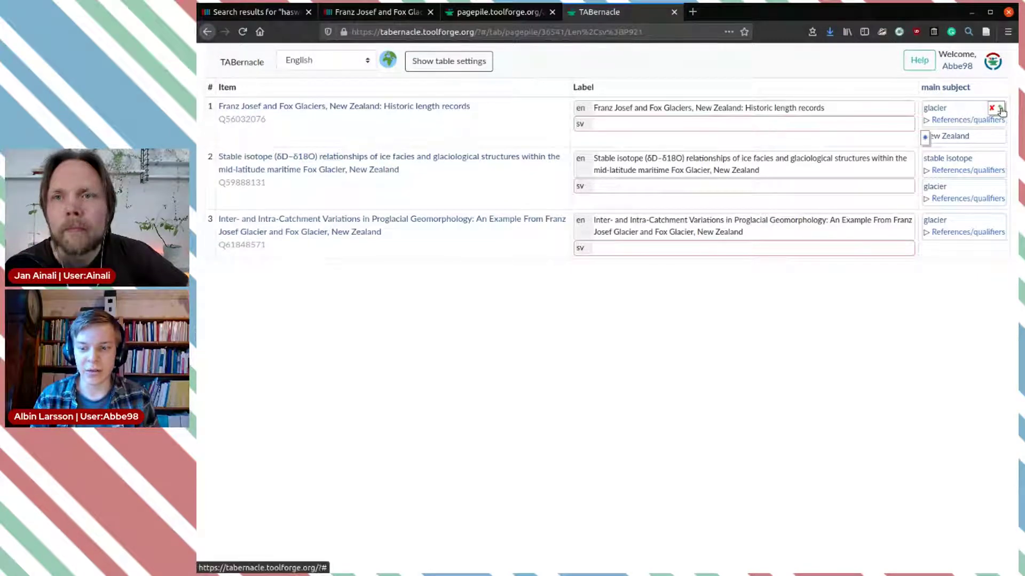
{"action": "key", "text": "ctrl+plus"}
{"action": "key", "text": "ctrl+plus"}
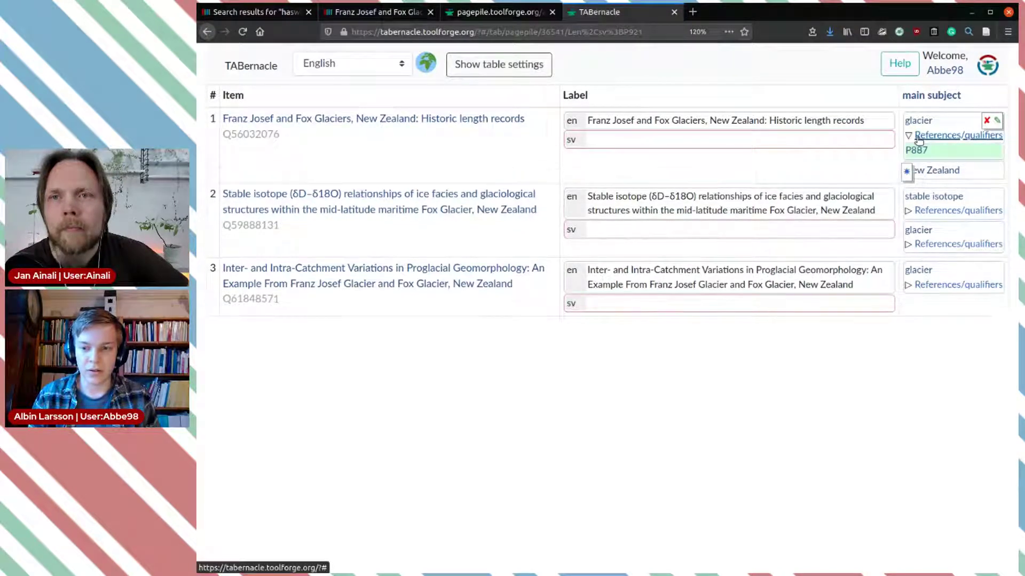
{"action": "left_click", "coordinate": [950, 137]}
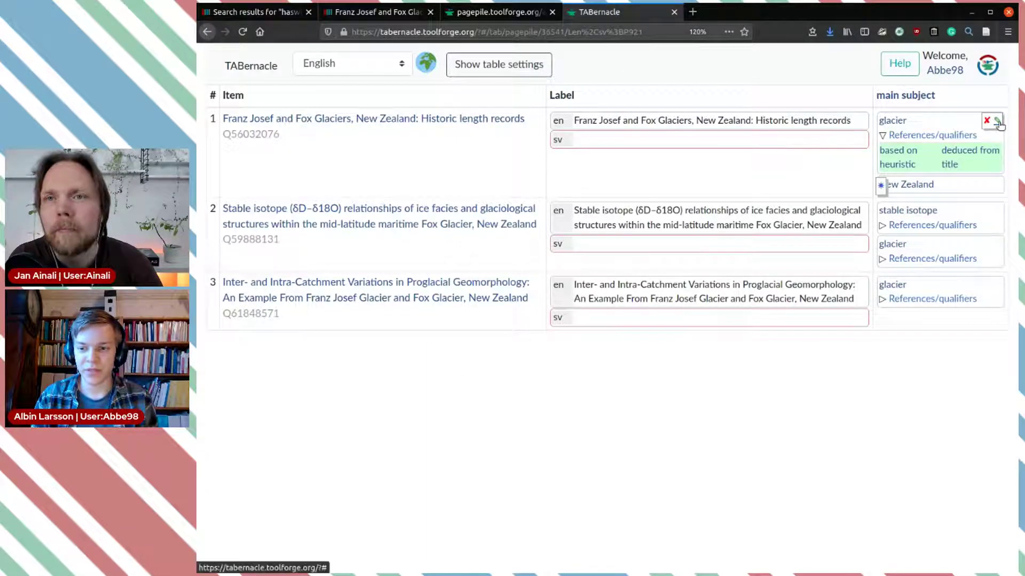
{"action": "left_click", "coordinate": [997, 123]}
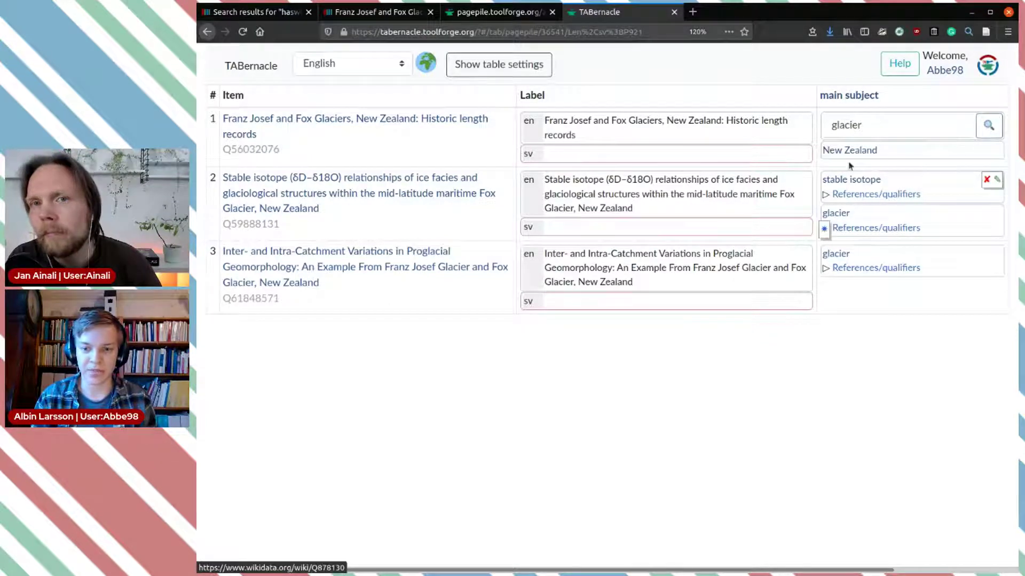
{"action": "left_click", "coordinate": [955, 125]}
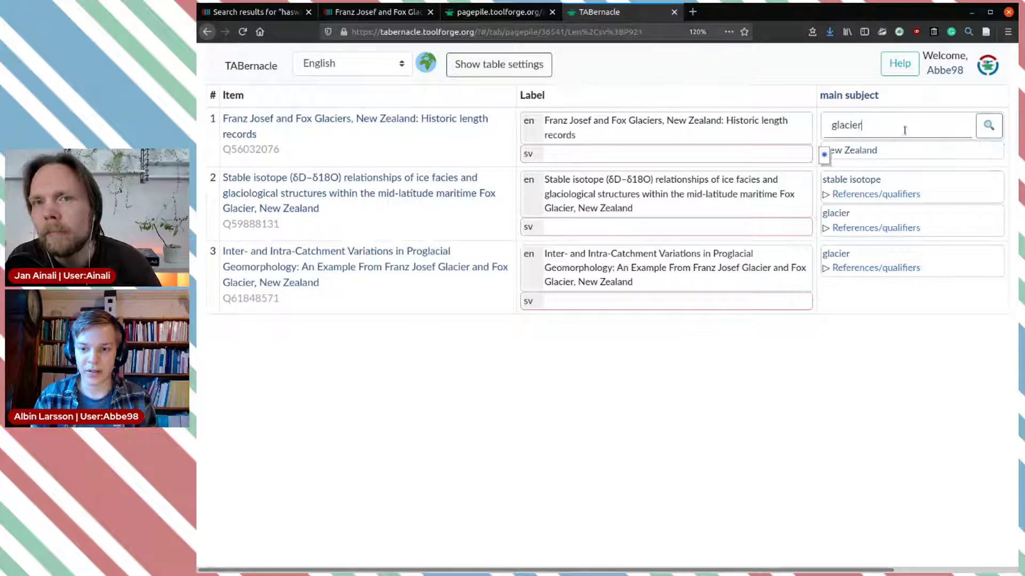
{"action": "left_click", "coordinate": [826, 155]}
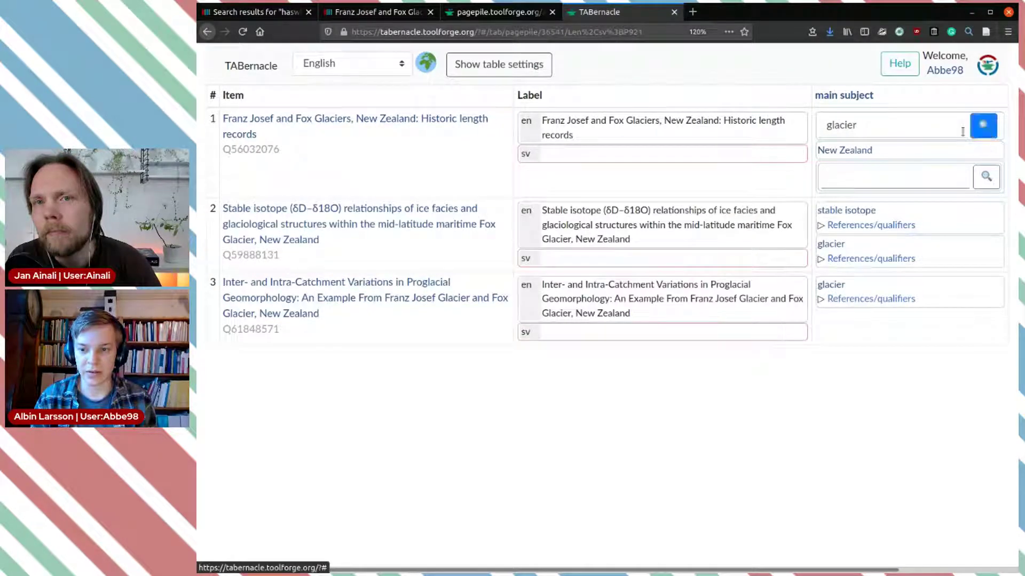
{"action": "left_click", "coordinate": [912, 130]}
{"action": "key", "text": "Return"}
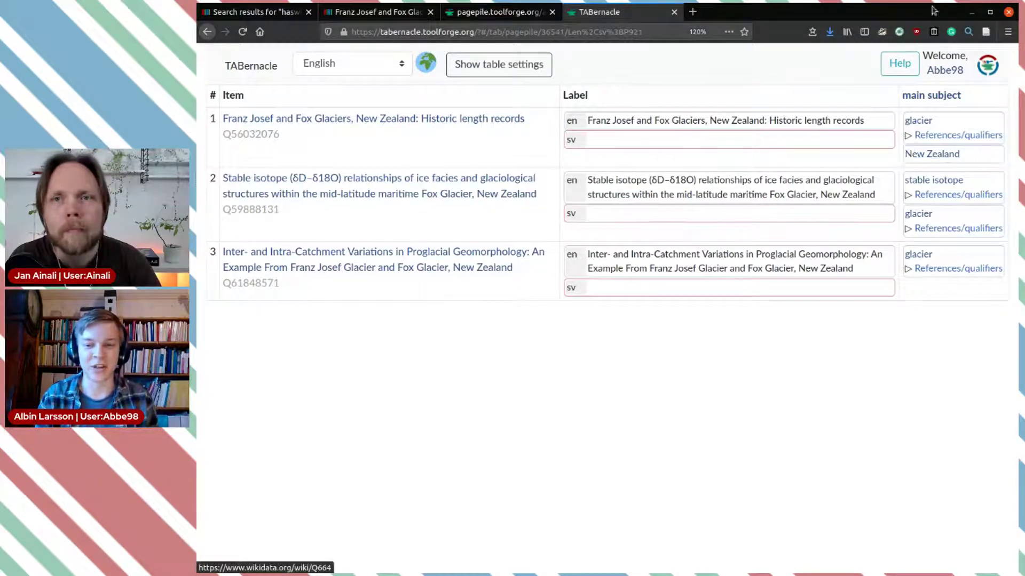
Step: Replace the first item's glacier main subject with Fox Glacier, the glacier in New Zealand
{"action": "mouse_move", "coordinate": [989, 120]}
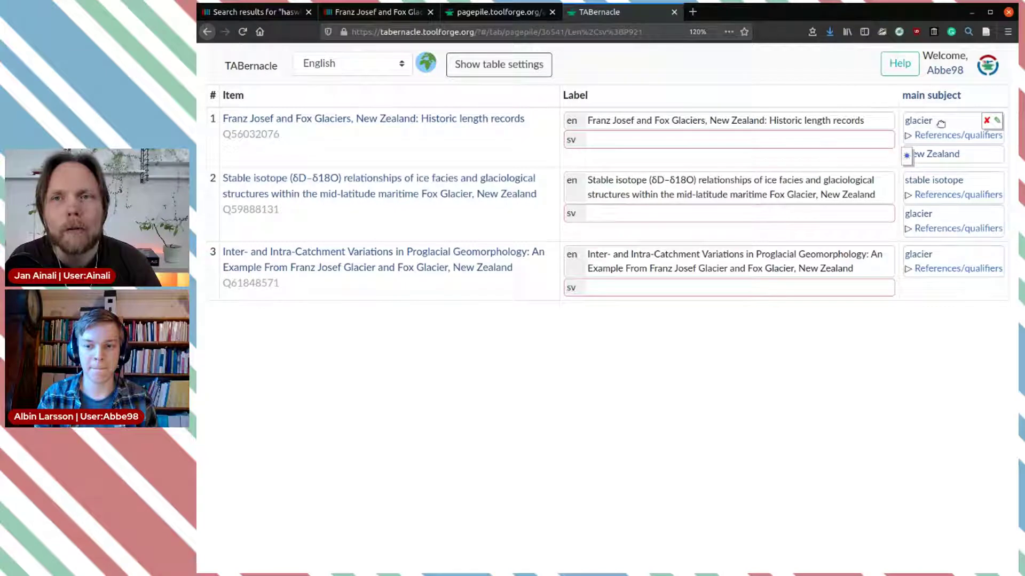
{"action": "left_click", "coordinate": [997, 123]}
{"action": "double_click", "coordinate": [873, 123]}
{"action": "key", "text": "BackSpace"}
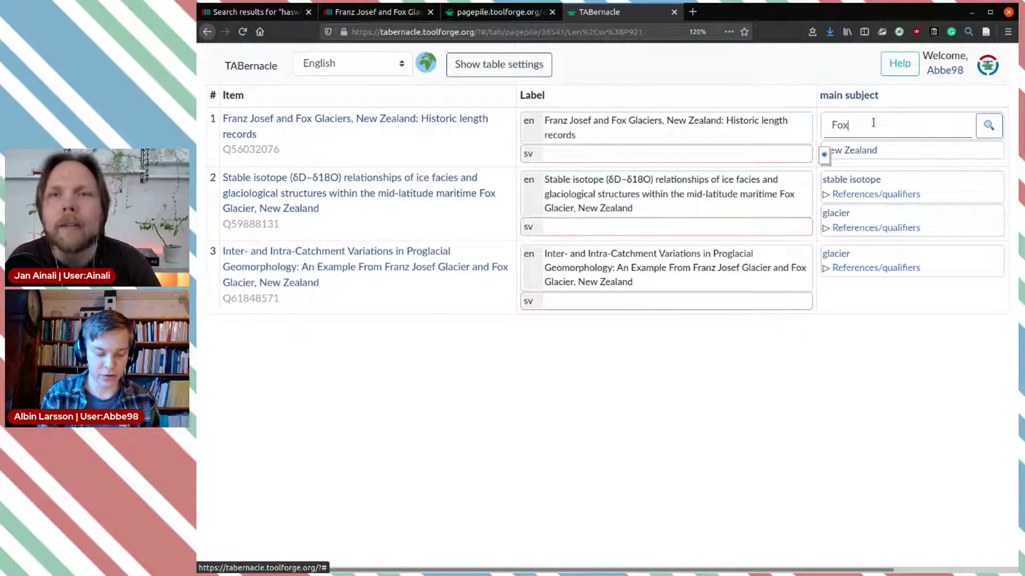
{"action": "type", "text": "Fox glacier"}
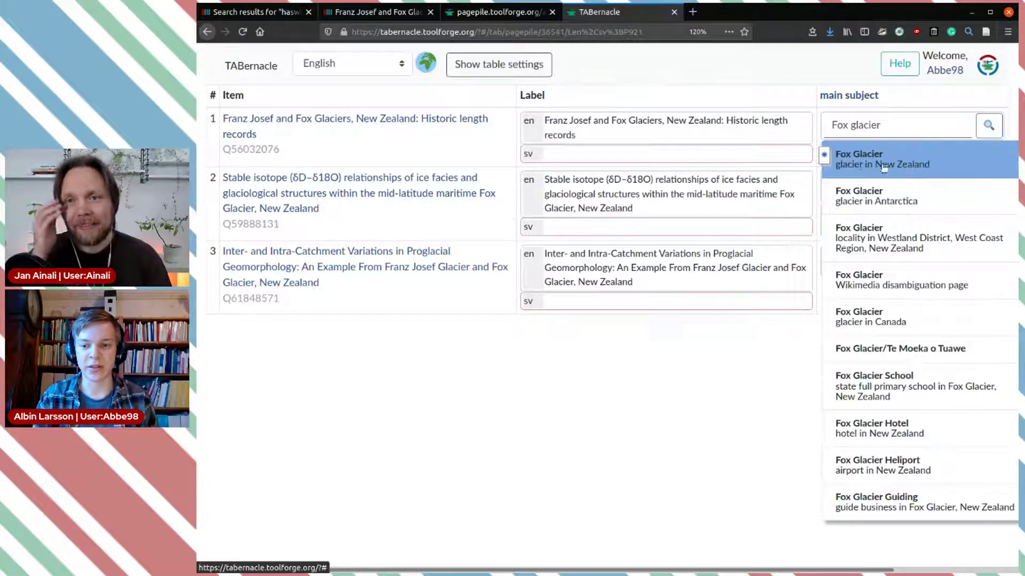
{"action": "left_click", "coordinate": [918, 161]}
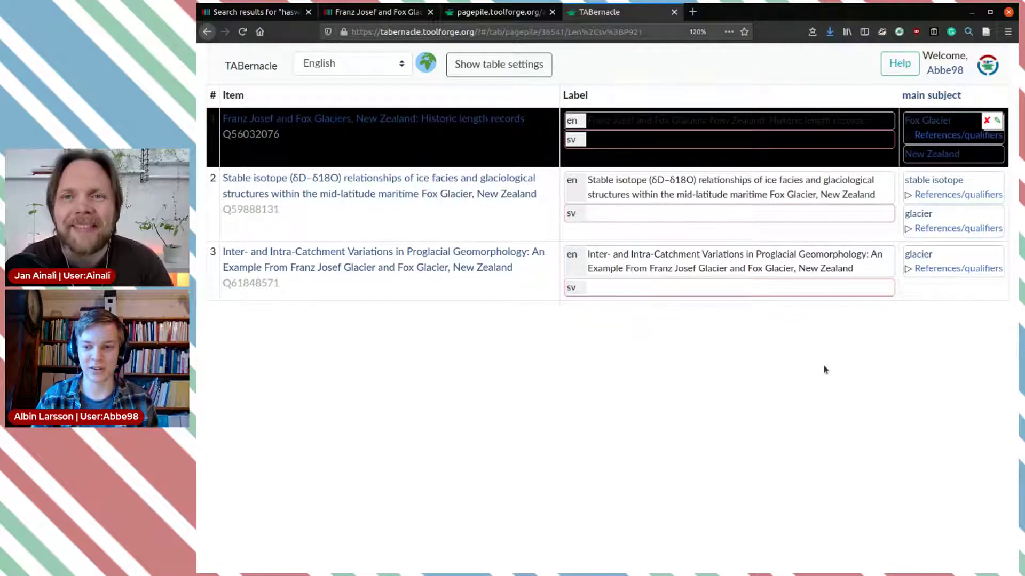
Step: Open the first item's New Zealand main subject for editing, clear it and search for "New Ze"
{"action": "mouse_move", "coordinate": [977, 161]}
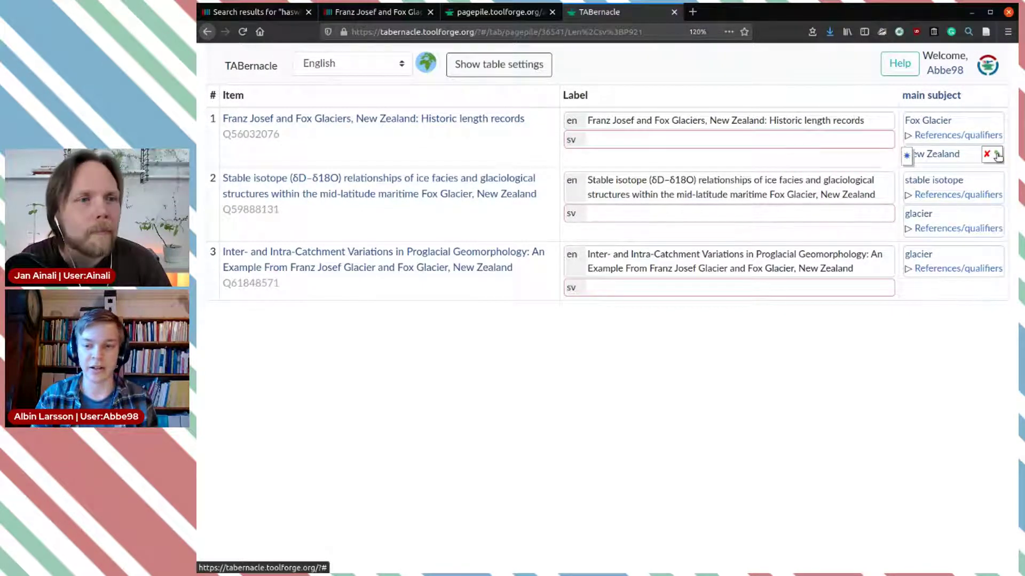
{"action": "left_click", "coordinate": [997, 155]}
{"action": "key", "text": "ctrl+shift+Left"}
{"action": "key", "text": "ctrl+shift+Left"}
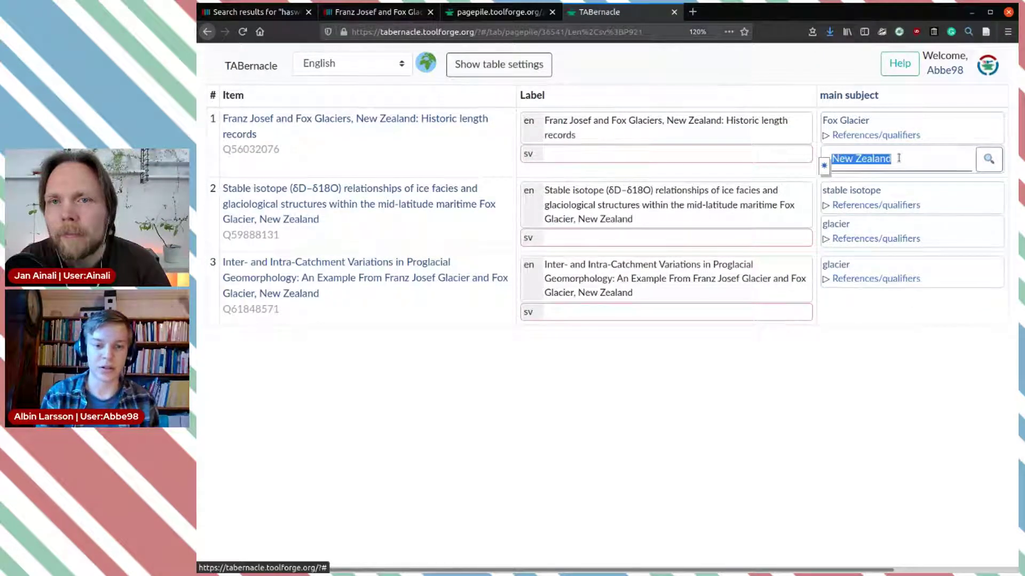
{"action": "key", "text": "BackSpace"}
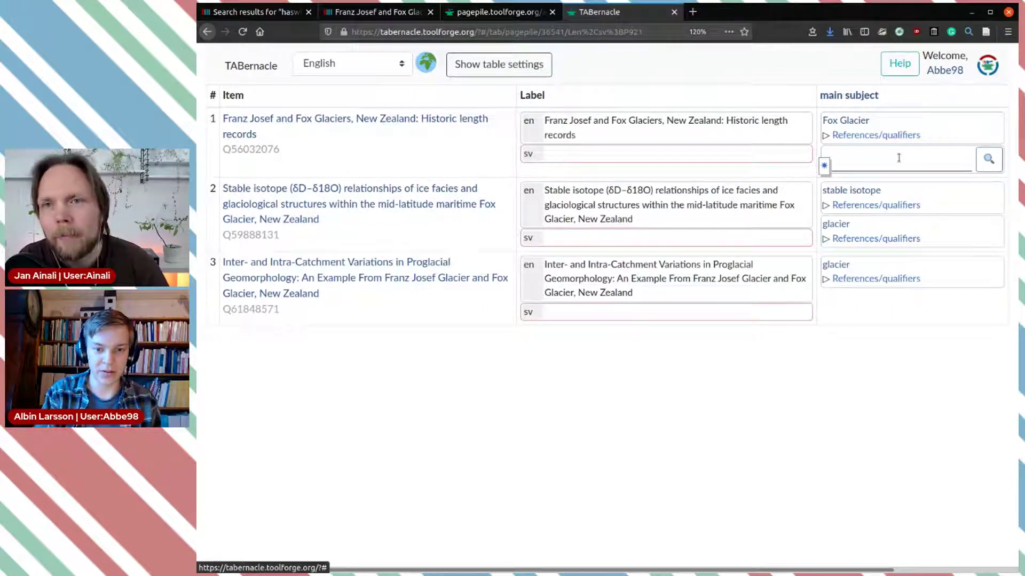
{"action": "type", "text": "New"}
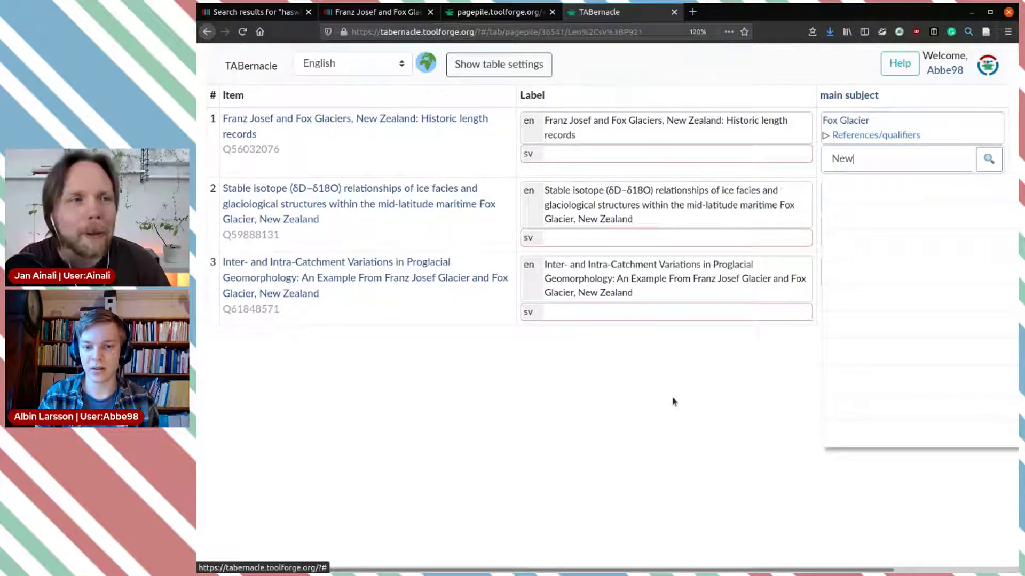
{"action": "type", "text": "Ze"}
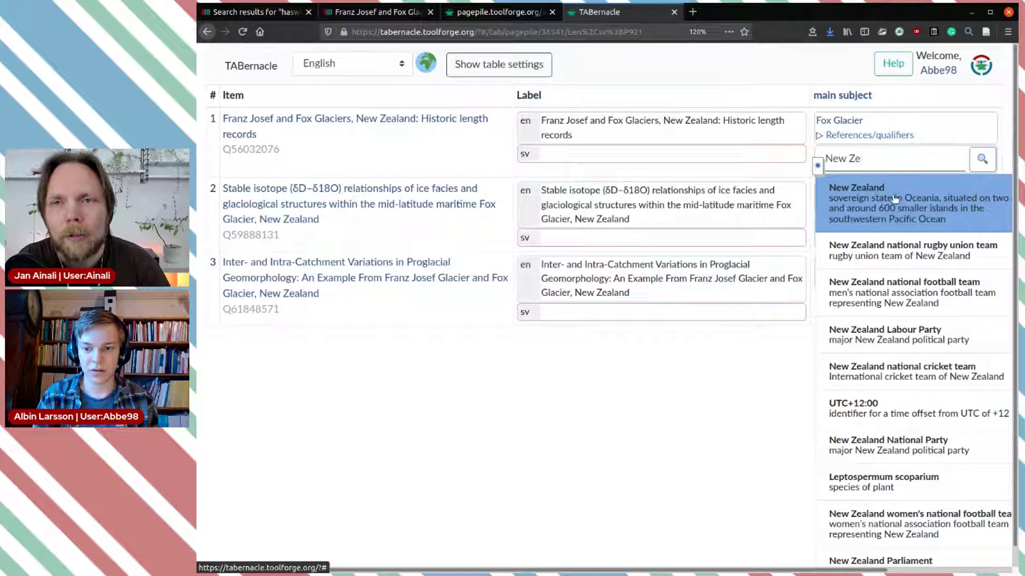
Step: Try searching for "Franz josef" as the replacement value for the first item's second main subject
{"action": "triple_click", "coordinate": [886, 158]}
{"action": "key", "text": "BackSpace"}
{"action": "type", "text": "Fran"}
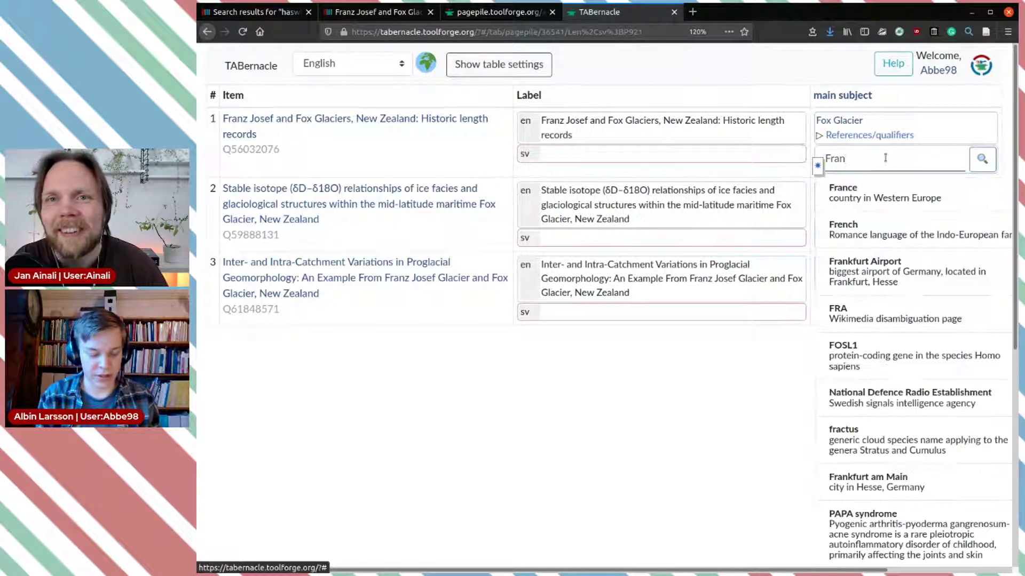
{"action": "type", "text": "z "}
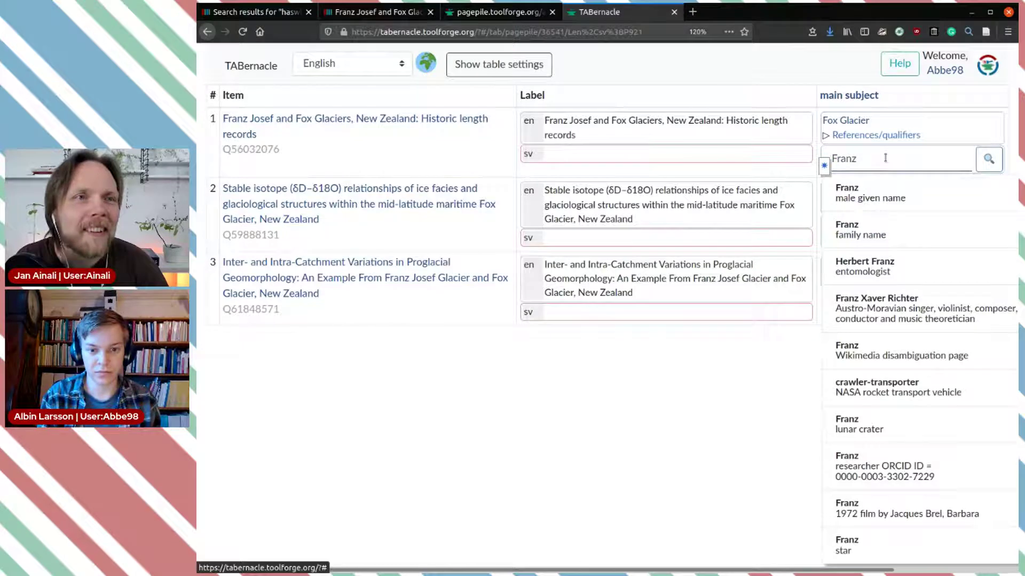
{"action": "type", "text": "jose"}
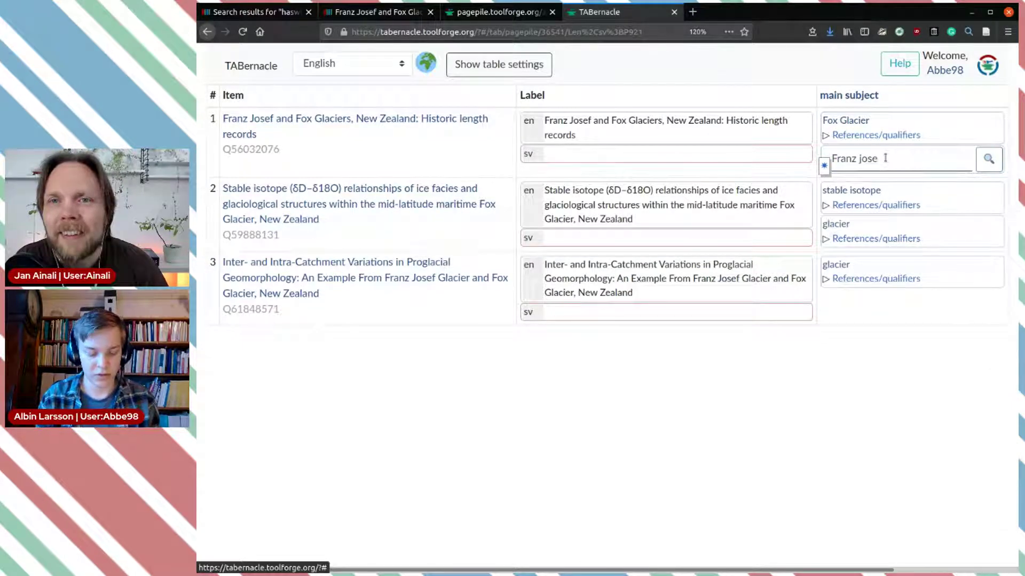
{"action": "type", "text": "f"}
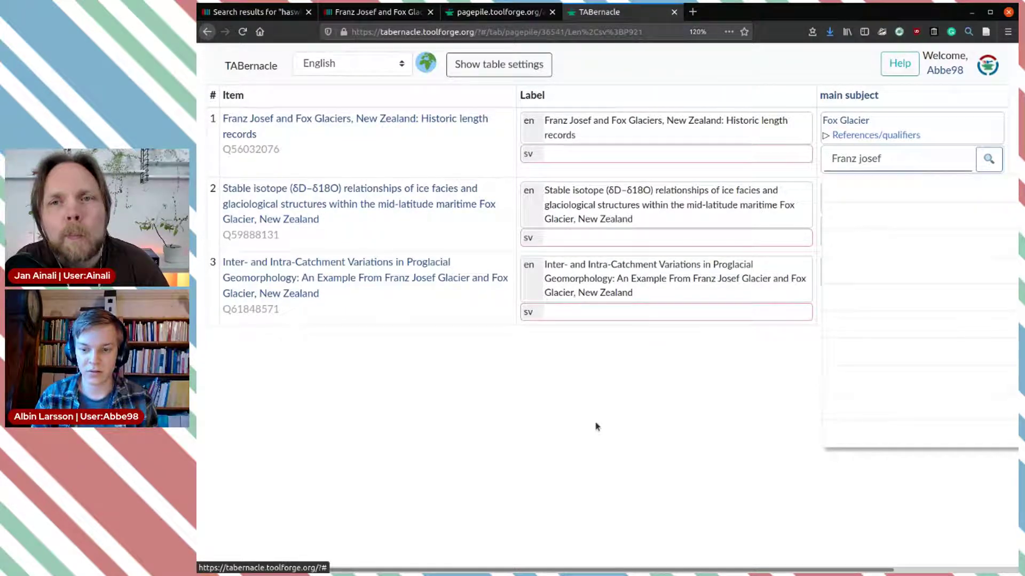
{"action": "key", "text": "ctrl+shift+Left"}
{"action": "key", "text": "ctrl+shift+Left"}
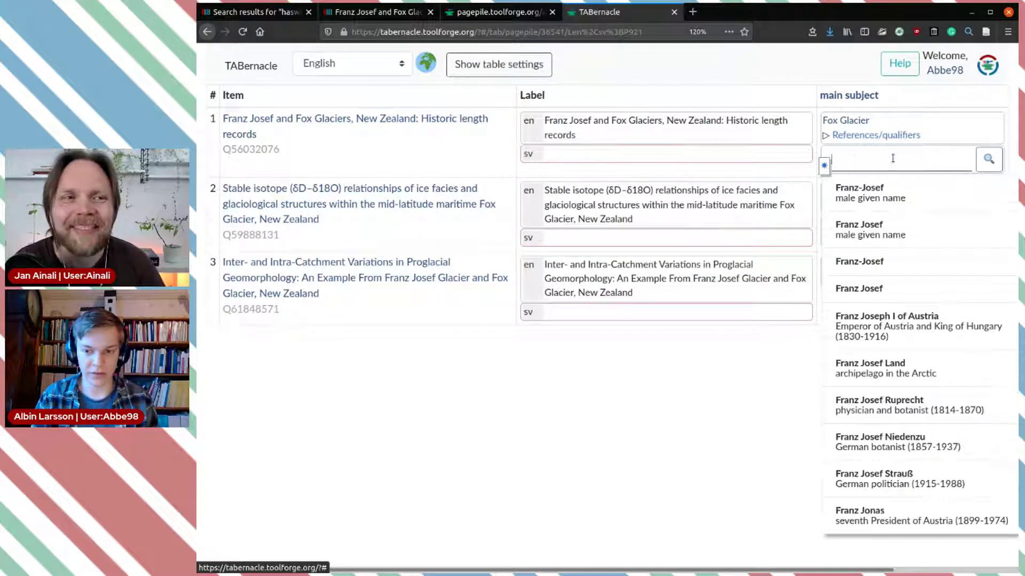
Step: Set the first item's second main subject to Franz Josef Glacier / Kā Roimata o Hine Hukatere, the glacier in New Zealand
{"action": "left_click", "coordinate": [892, 159]}
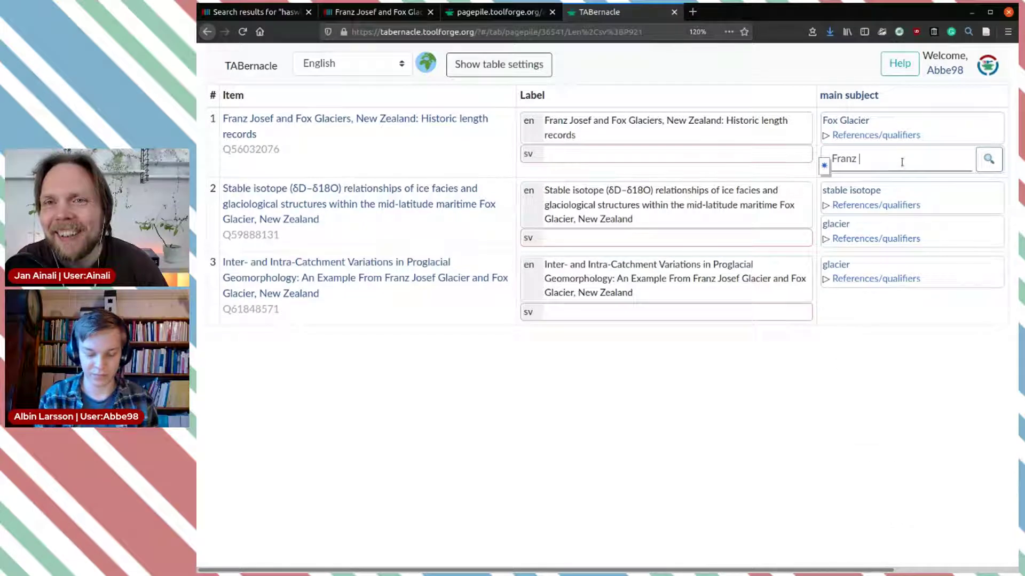
{"action": "type", "text": "Jos"}
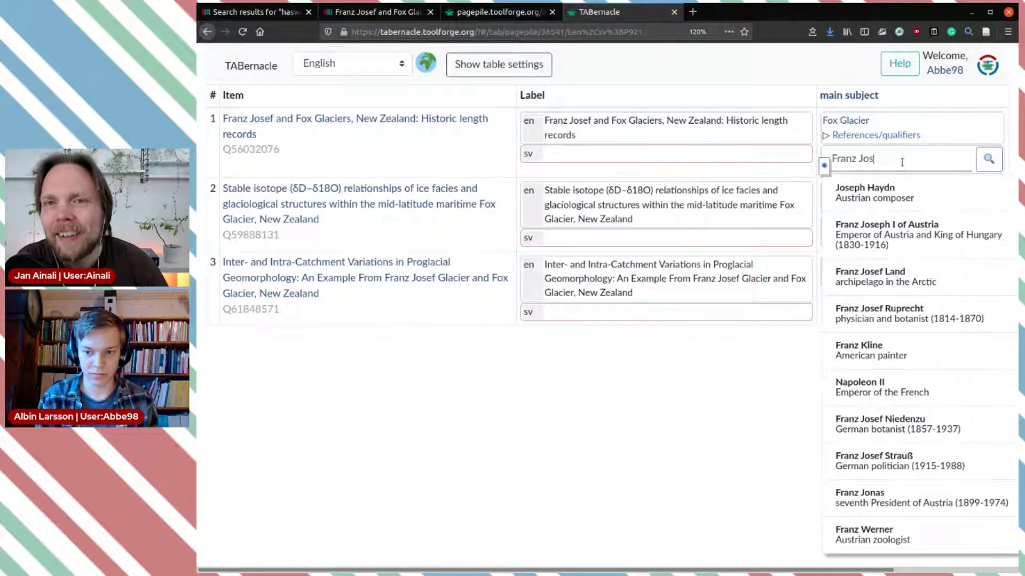
{"action": "type", "text": "ef"}
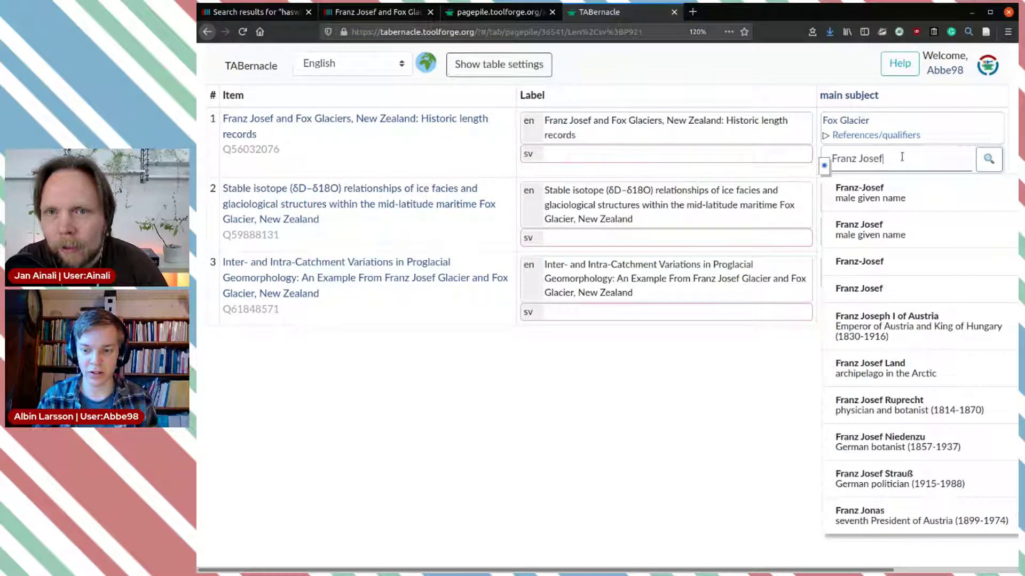
{"action": "type", "text": "gl"}
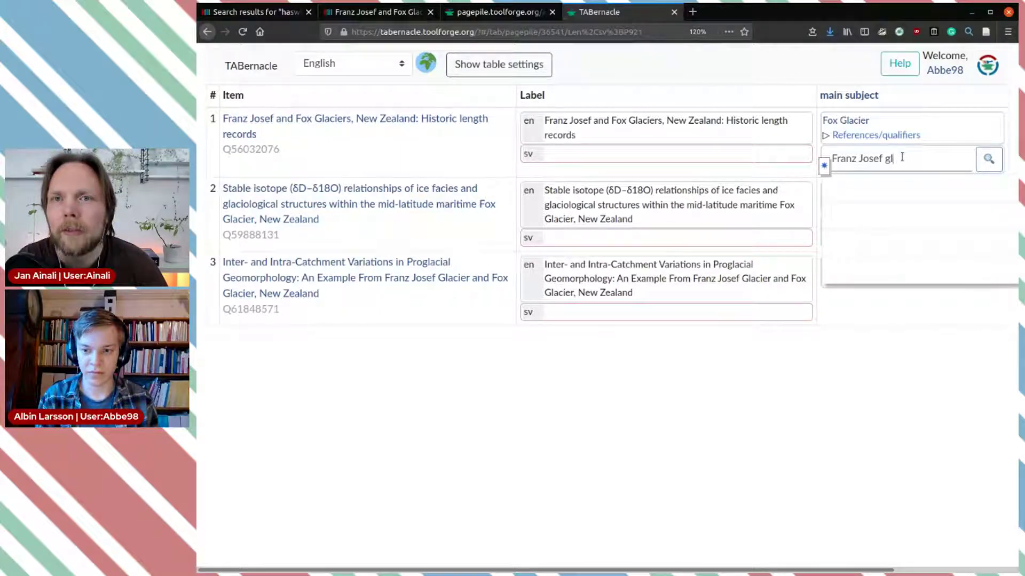
{"action": "key", "text": "BackSpace"}
{"action": "key", "text": "BackSpace"}
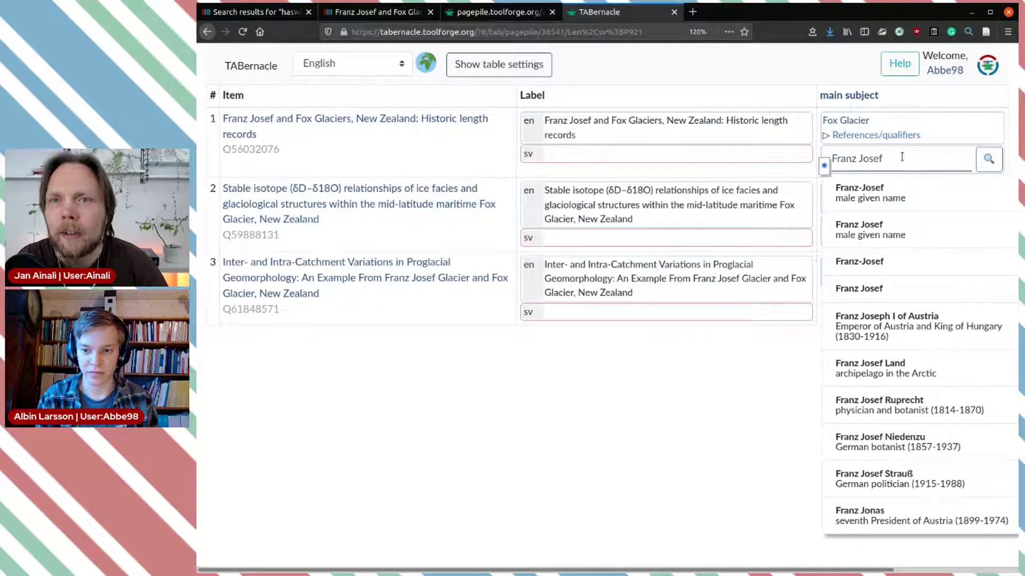
{"action": "triple_click", "coordinate": [888, 158]}
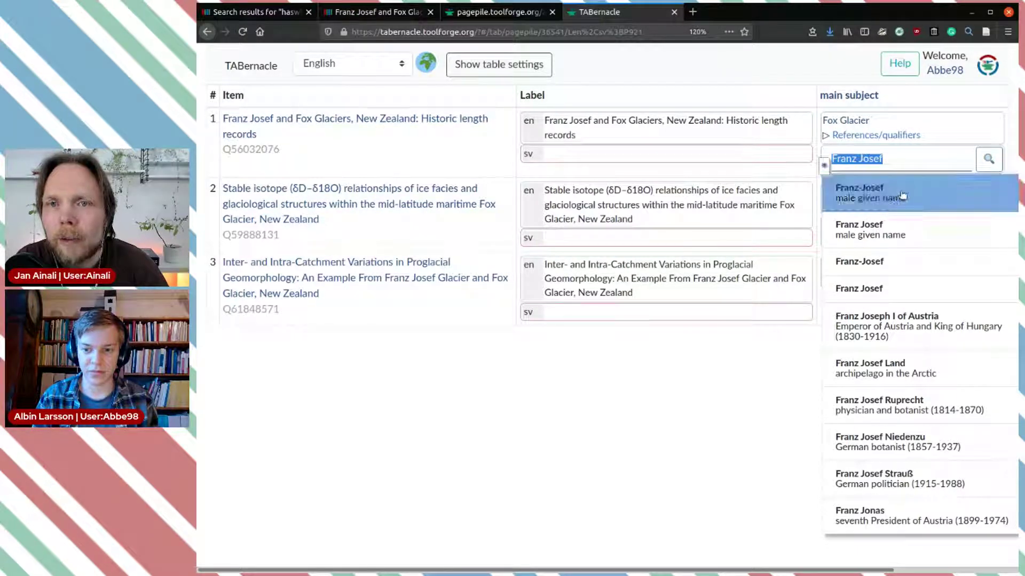
{"action": "left_click", "coordinate": [905, 158]}
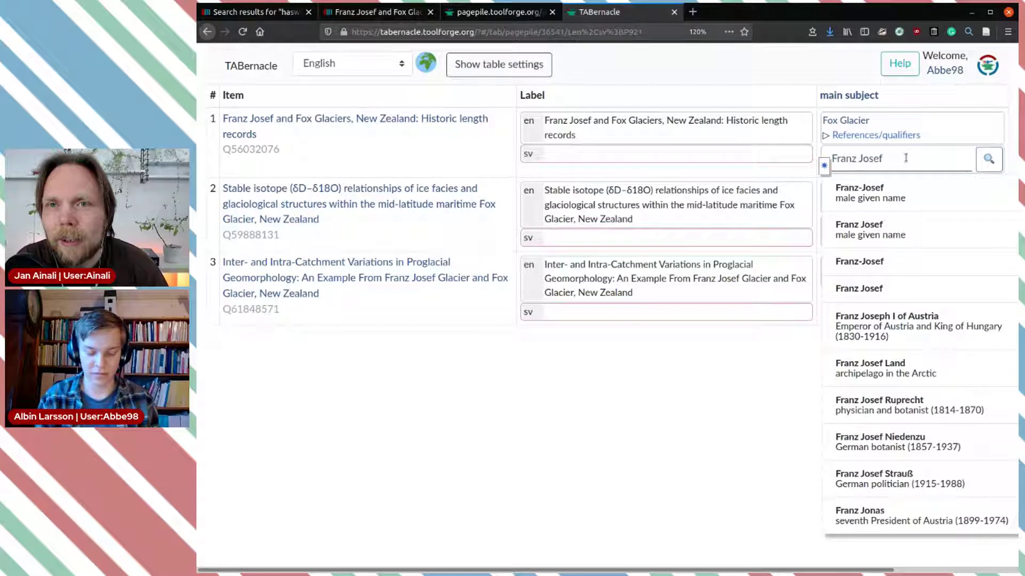
{"action": "type", "text": "gla"}
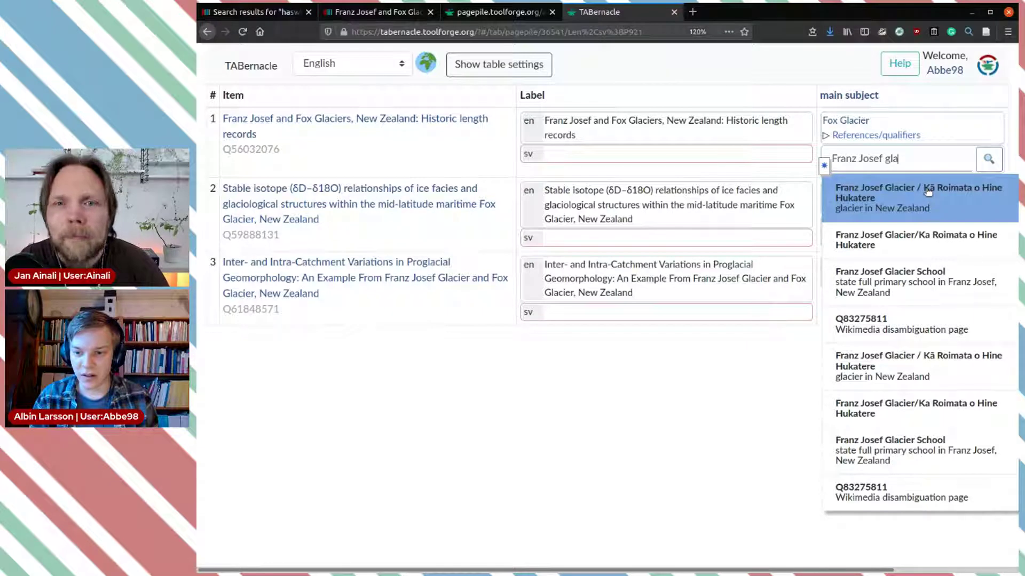
{"action": "left_click", "coordinate": [974, 195]}
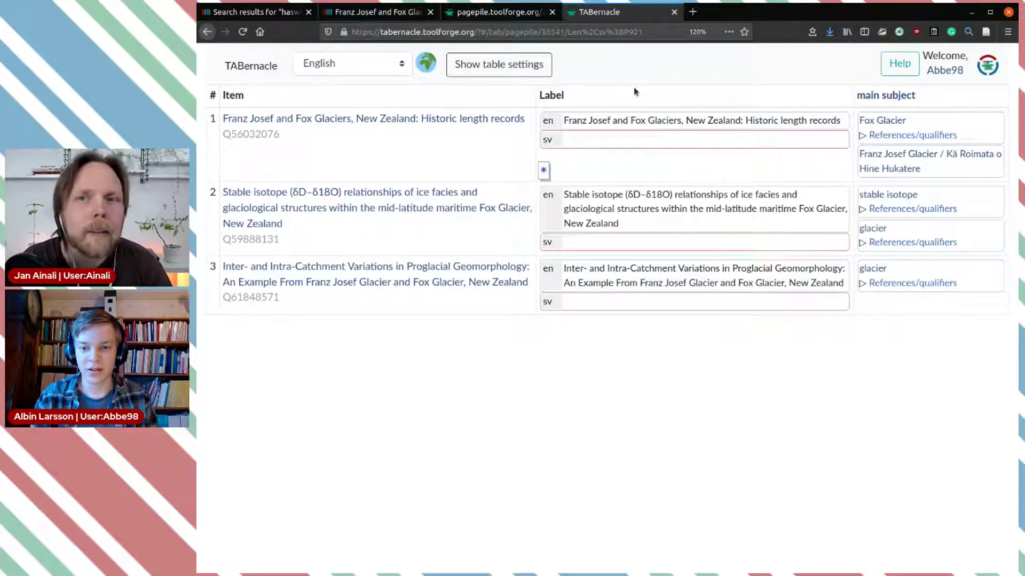
Step: Switch to Wikidata, open the account's contributions in a new tab and examine the diff of the latest Franz Josef and Fox Glaciers edit
{"action": "left_click", "coordinate": [277, 13]}
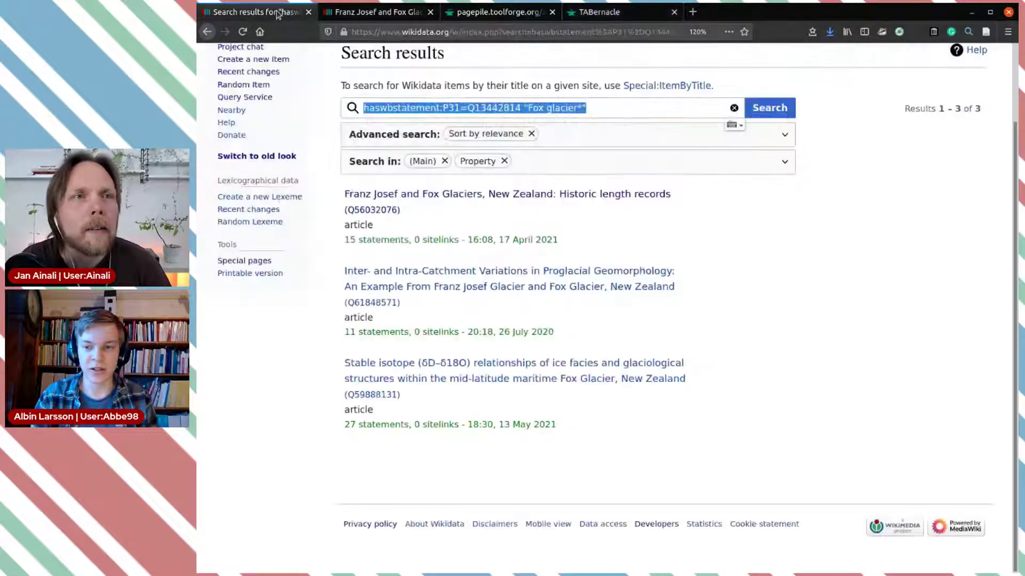
{"action": "scroll", "coordinate": [753, 99], "scroll_direction": "up", "scroll_amount": 2}
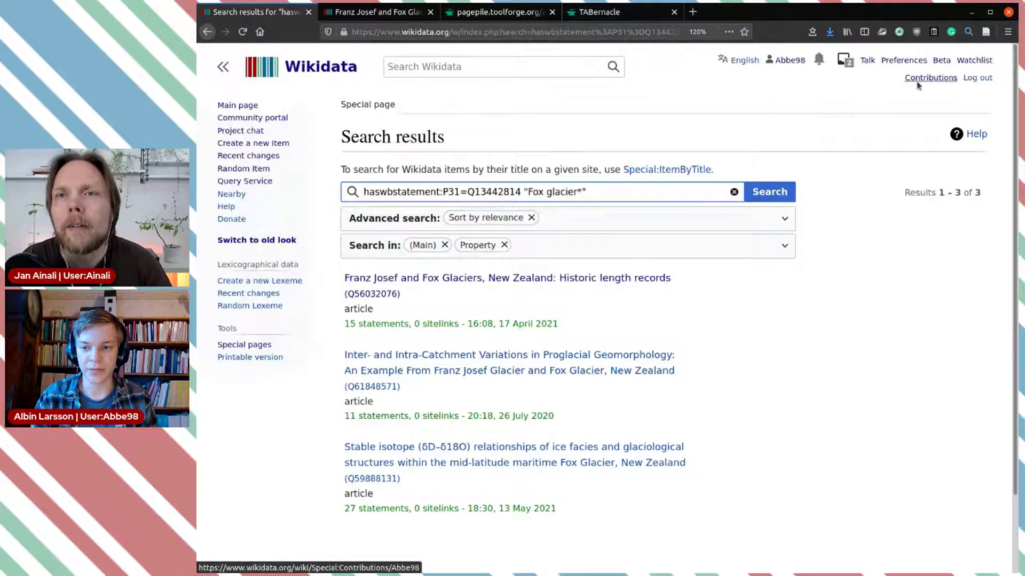
{"action": "middle_click", "coordinate": [928, 80]}
{"action": "left_click", "coordinate": [379, 12]}
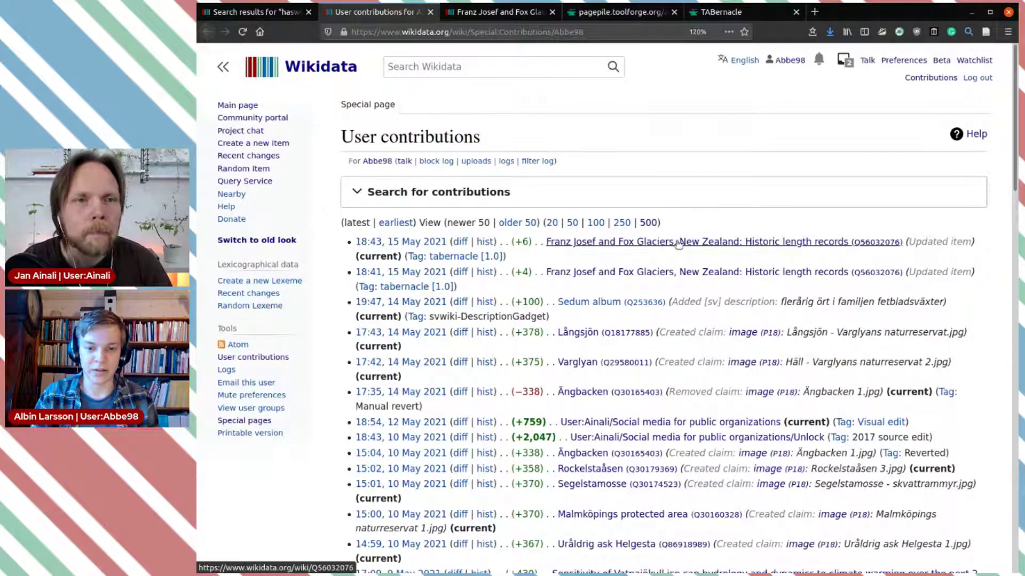
{"action": "left_click", "coordinate": [462, 245]}
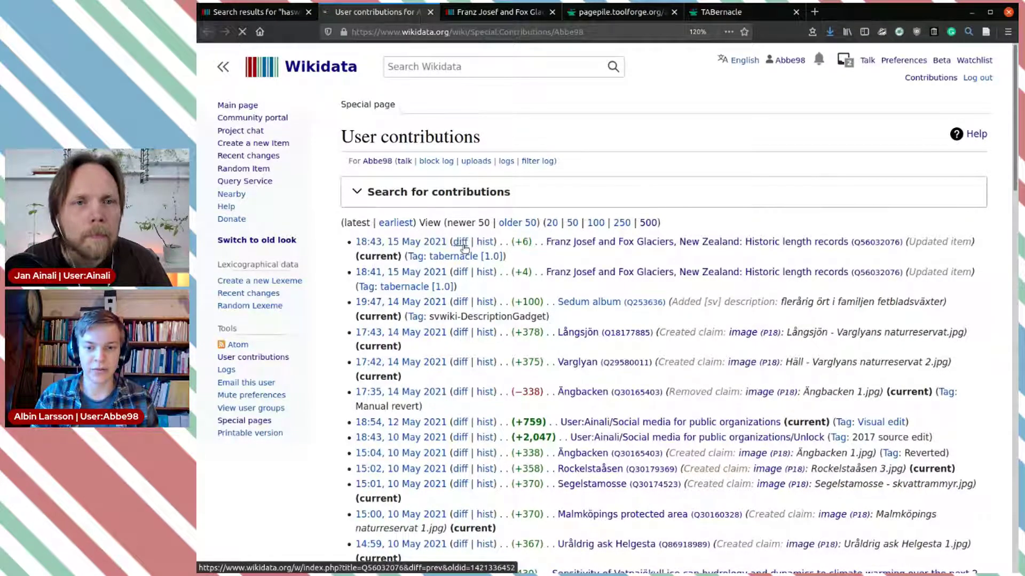
{"action": "scroll", "coordinate": [582, 235], "scroll_direction": "down", "scroll_amount": 2}
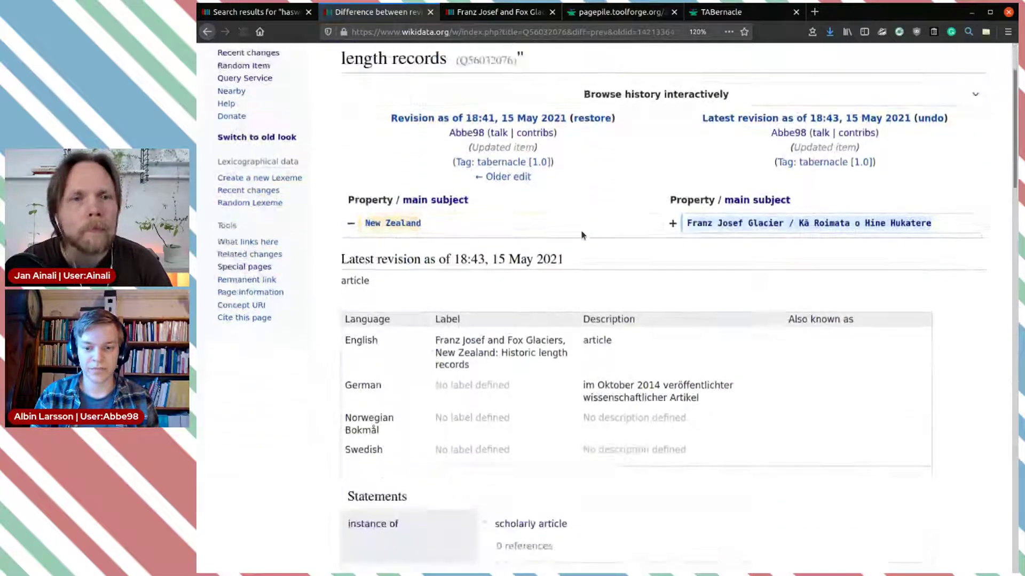
{"action": "scroll", "coordinate": [582, 235], "scroll_direction": "down", "scroll_amount": 2}
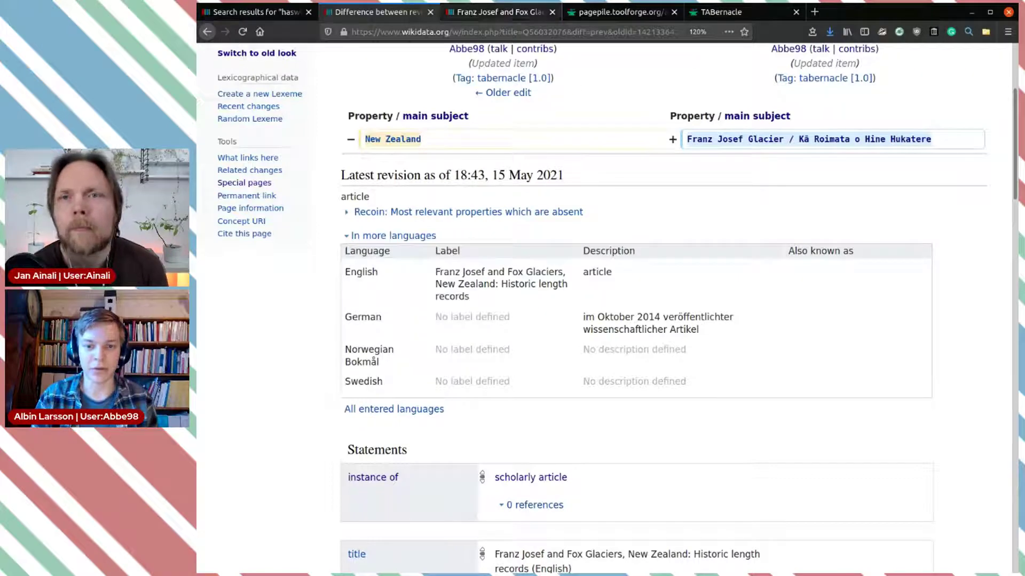
Step: Back in TABernacle, expand the references of the second item's glacier main subject and replace that subject with Fox Glacier in New Zealand
{"action": "left_click", "coordinate": [735, 17]}
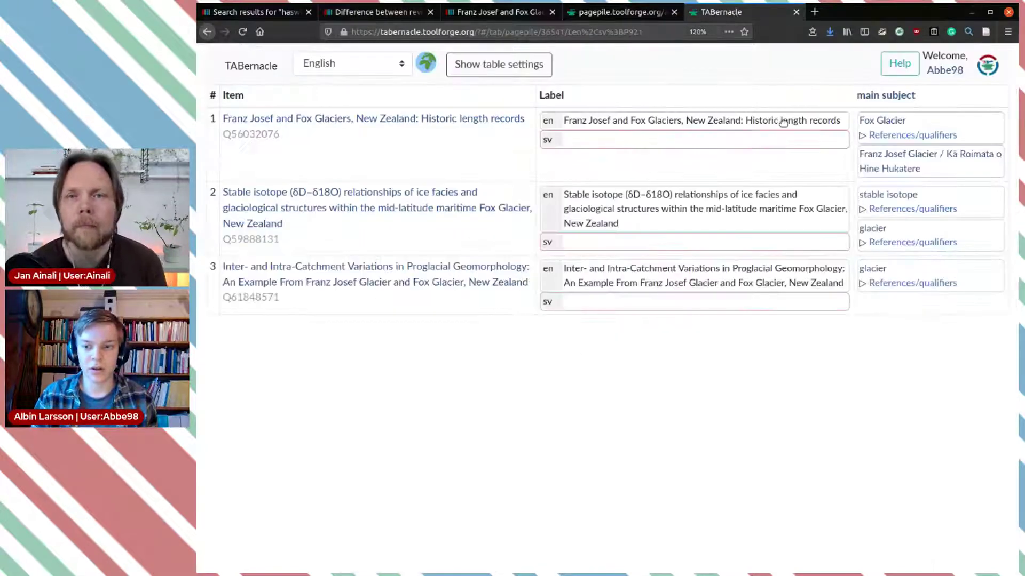
{"action": "mouse_move", "coordinate": [959, 193]}
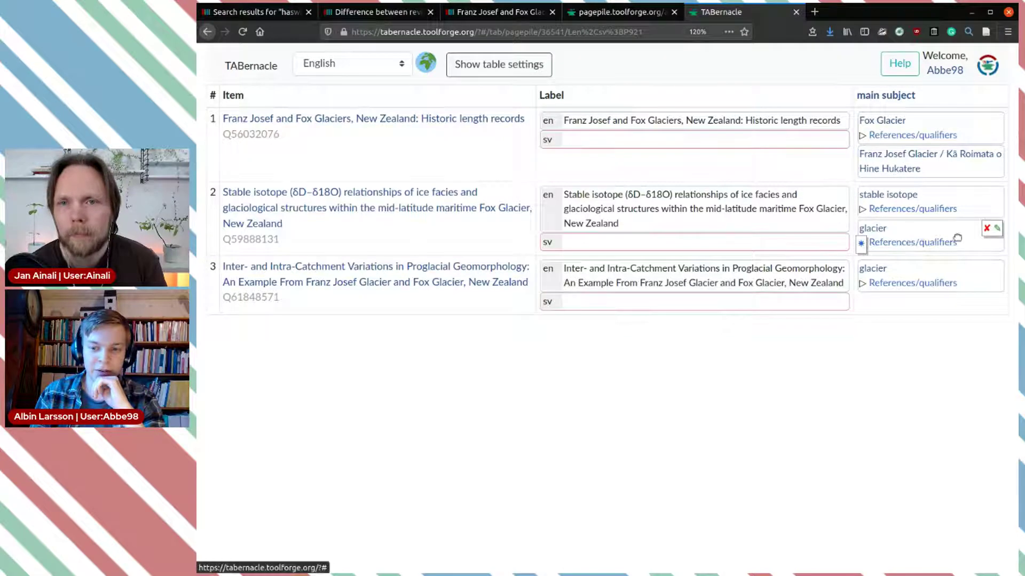
{"action": "left_click", "coordinate": [914, 243]}
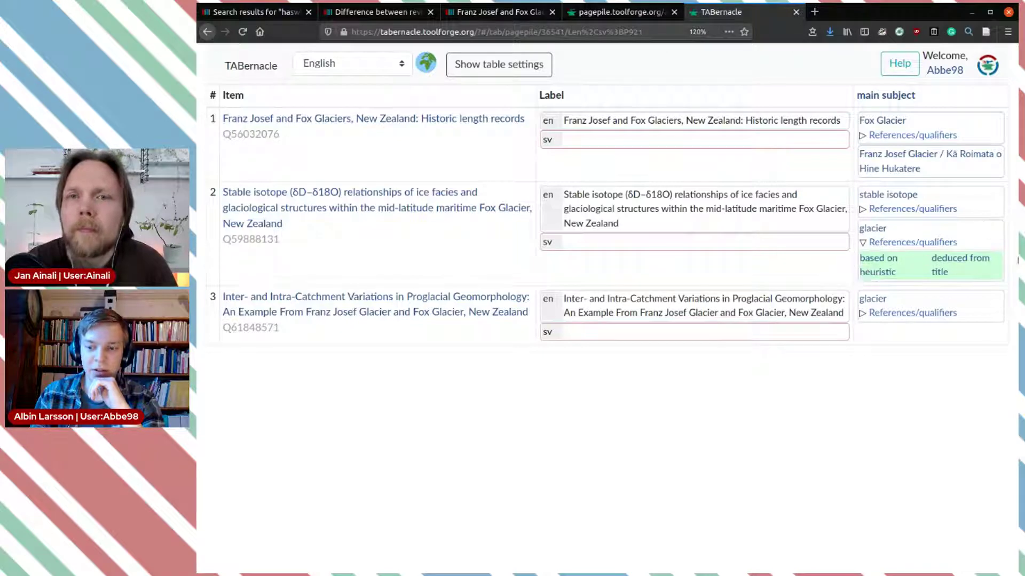
{"action": "left_click", "coordinate": [996, 228]}
{"action": "double_click", "coordinate": [864, 228]}
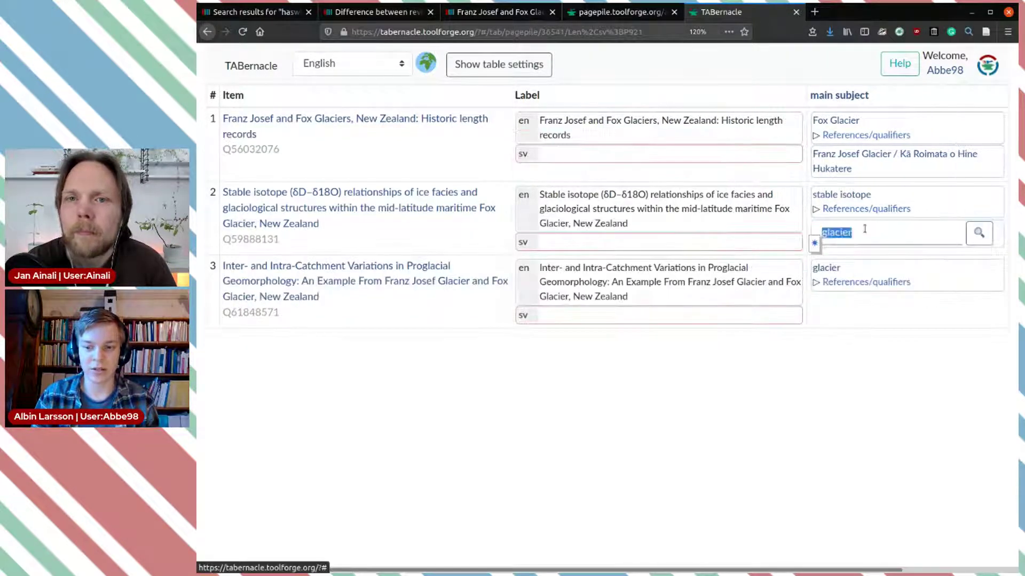
{"action": "type", "text": "fox gl"}
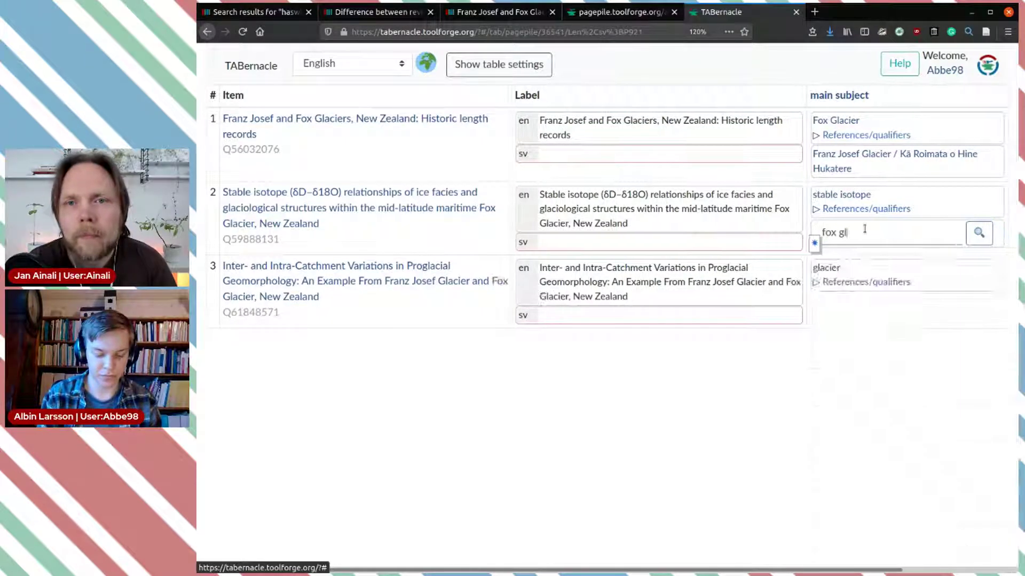
{"action": "type", "text": "acier"}
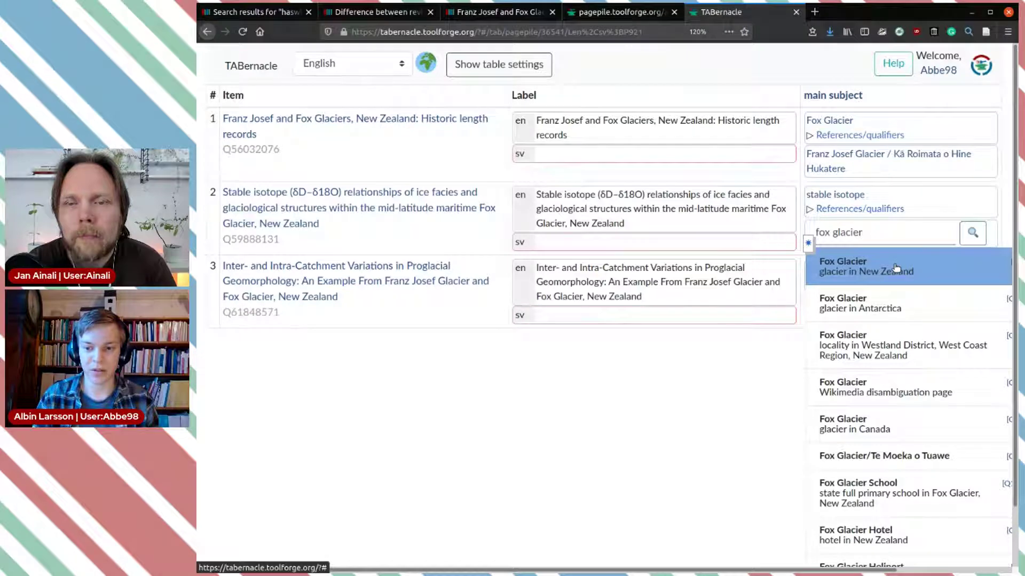
{"action": "left_click", "coordinate": [922, 270]}
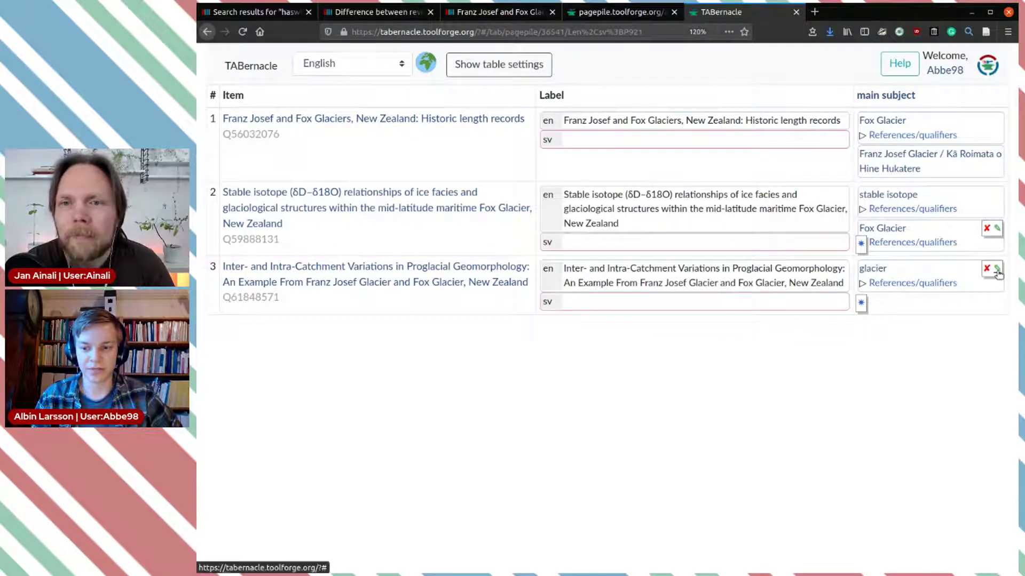
Step: Replace the third item's glacier main subject with Fox Glacier, the glacier in New Zealand
{"action": "left_click", "coordinate": [998, 273]}
{"action": "double_click", "coordinate": [860, 275]}
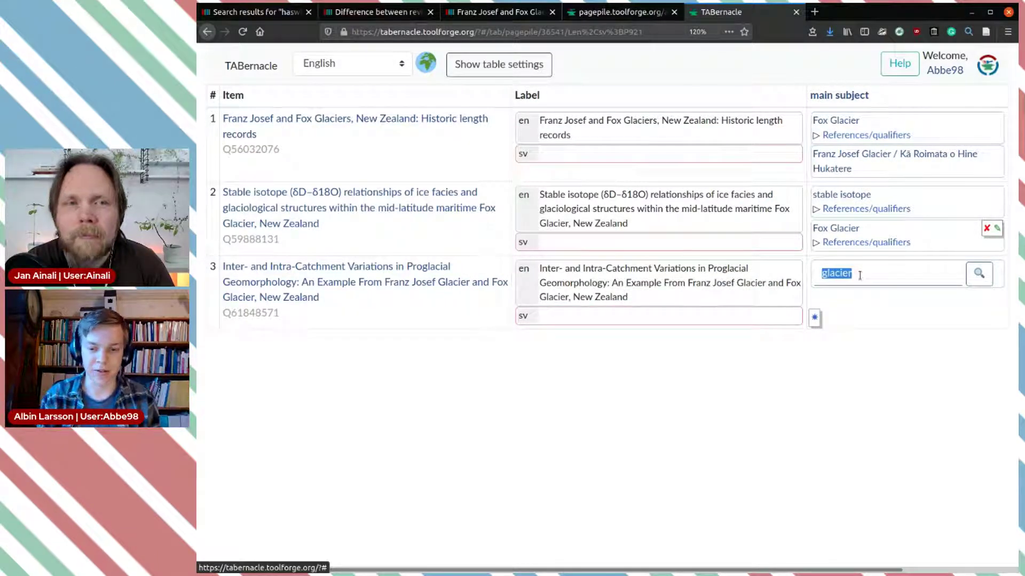
{"action": "type", "text": "fox "}
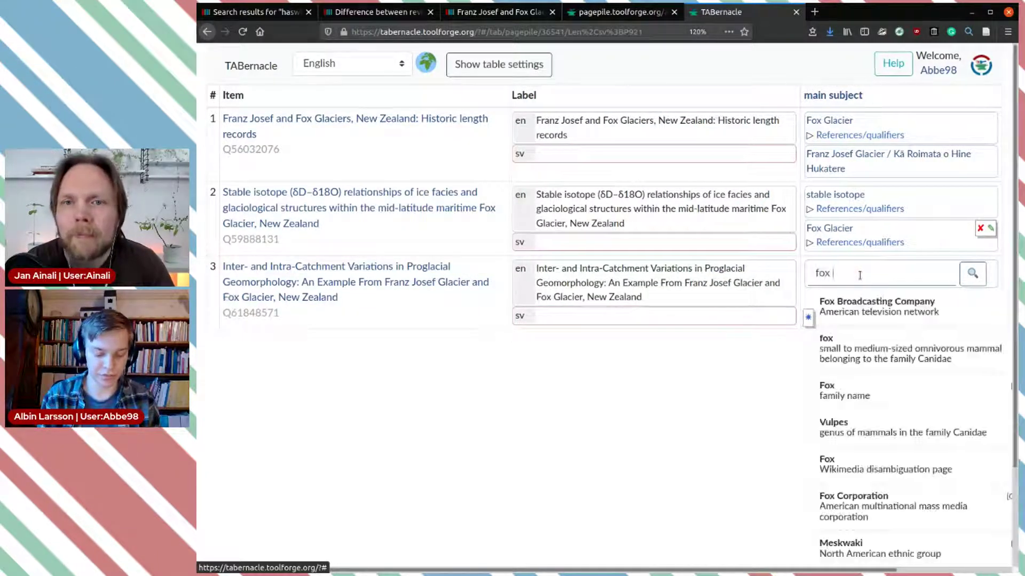
{"action": "type", "text": "glacier"}
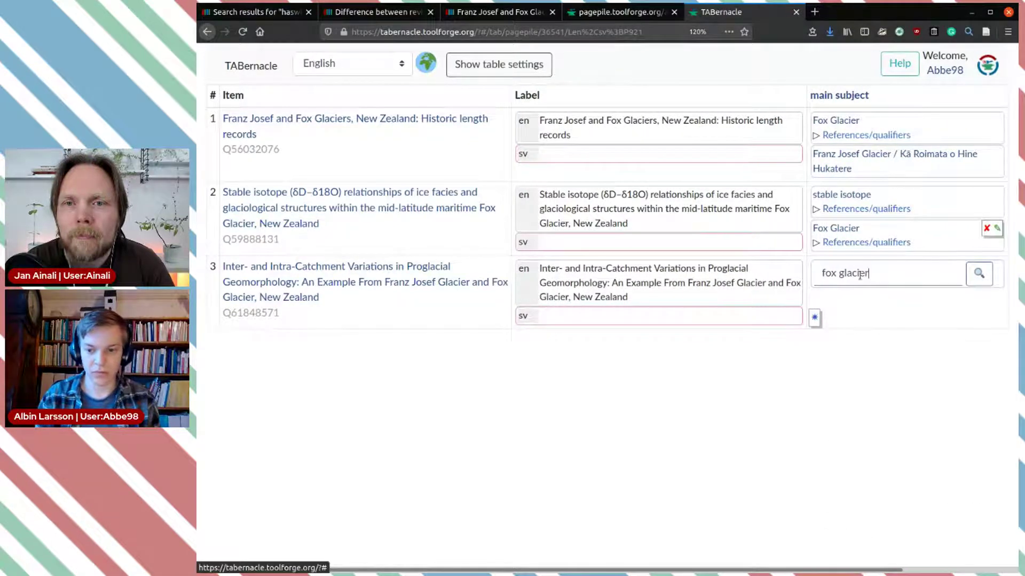
{"action": "left_click", "coordinate": [870, 309]}
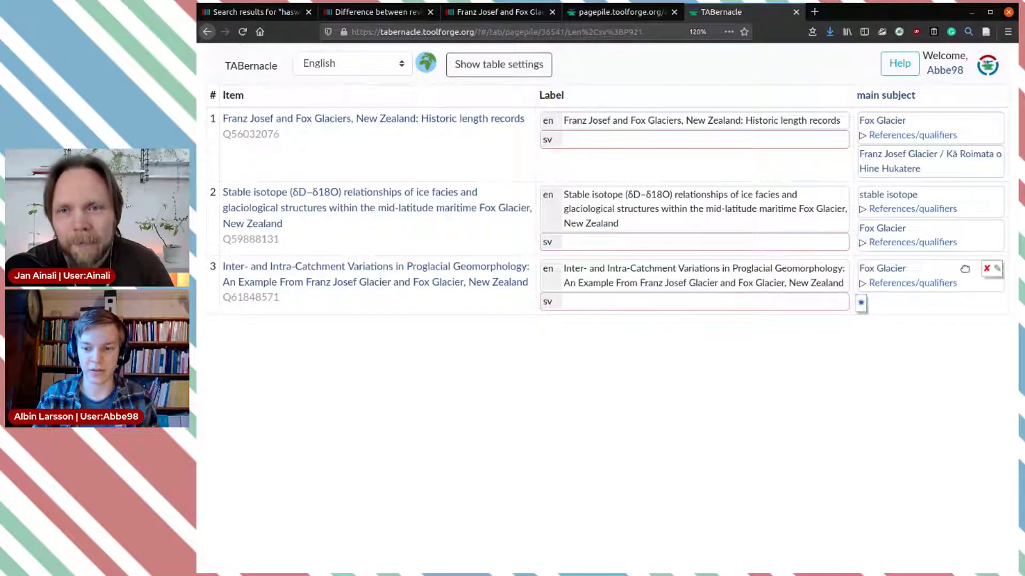
Step: Add Franz Josef Glacier / Kā Roimata o Hine Hukatere as another main subject of the third item
{"action": "left_click", "coordinate": [862, 304]}
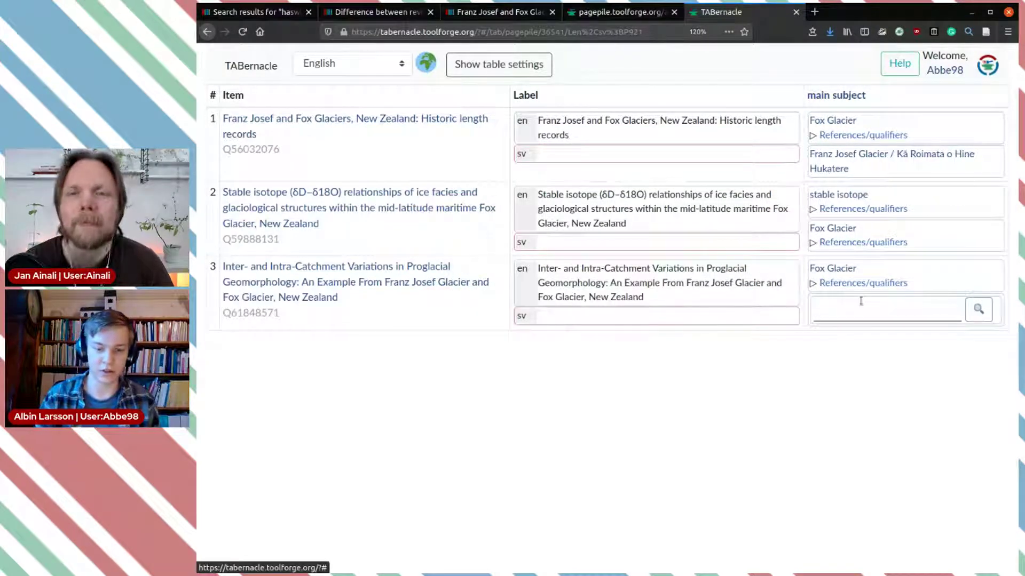
{"action": "type", "text": "Franz"}
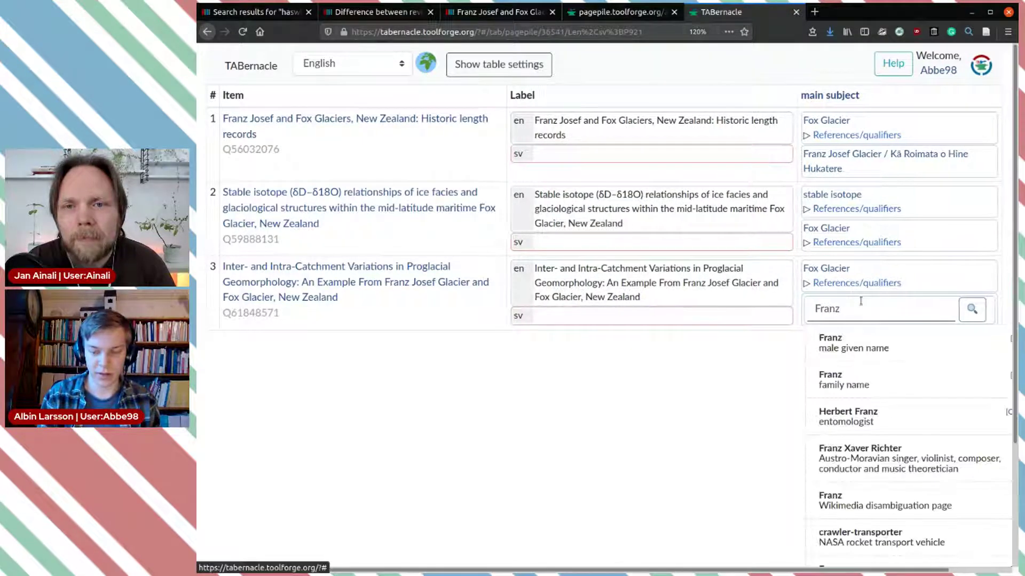
{"action": "type", "text": " Josef "}
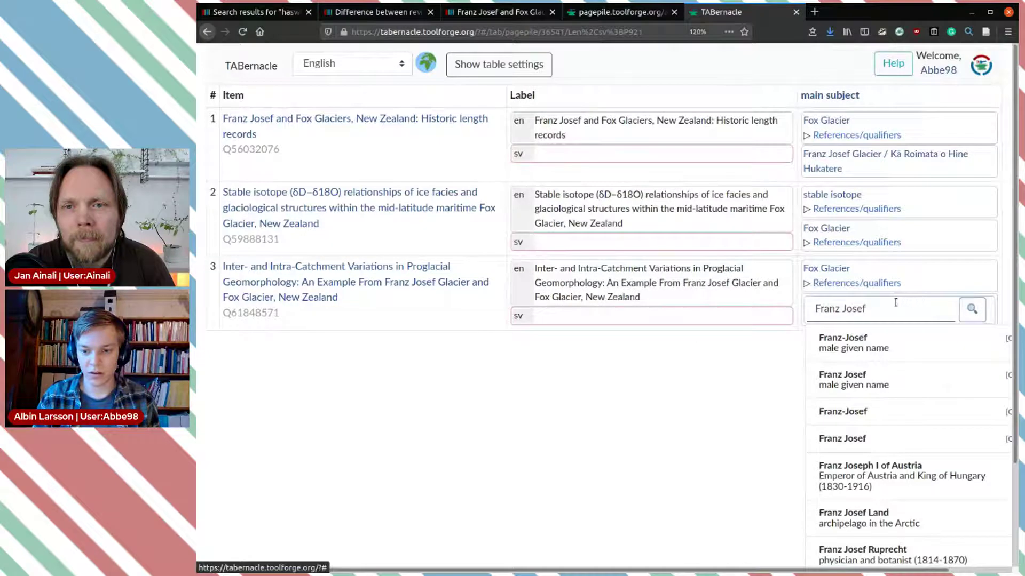
{"action": "type", "text": "g"}
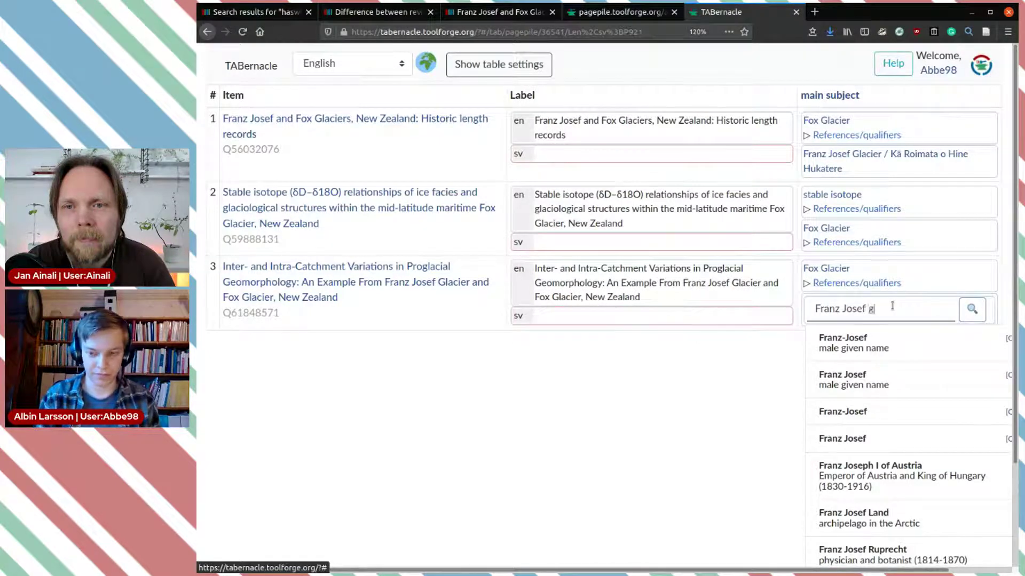
{"action": "type", "text": "l"}
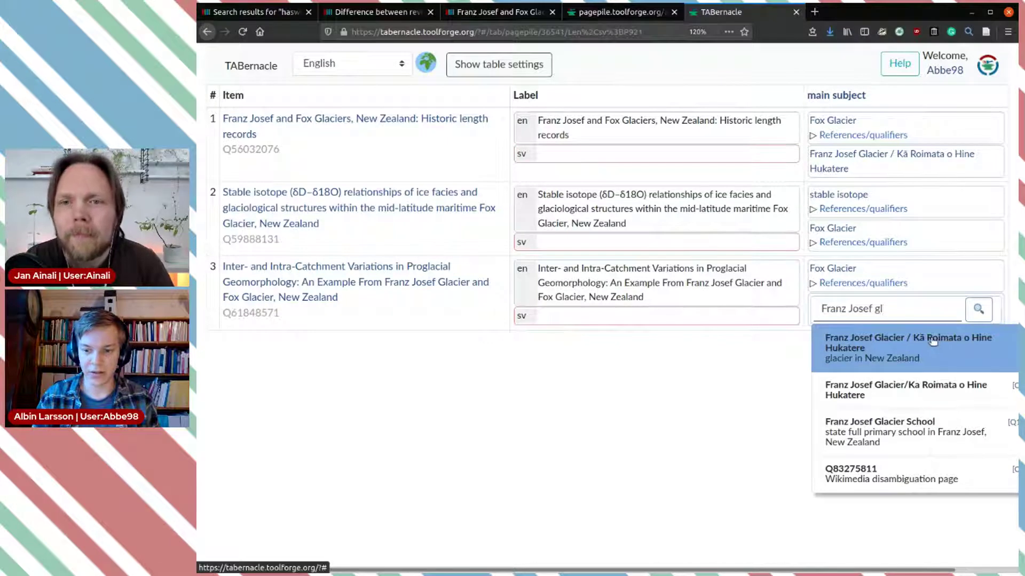
{"action": "left_click", "coordinate": [932, 342]}
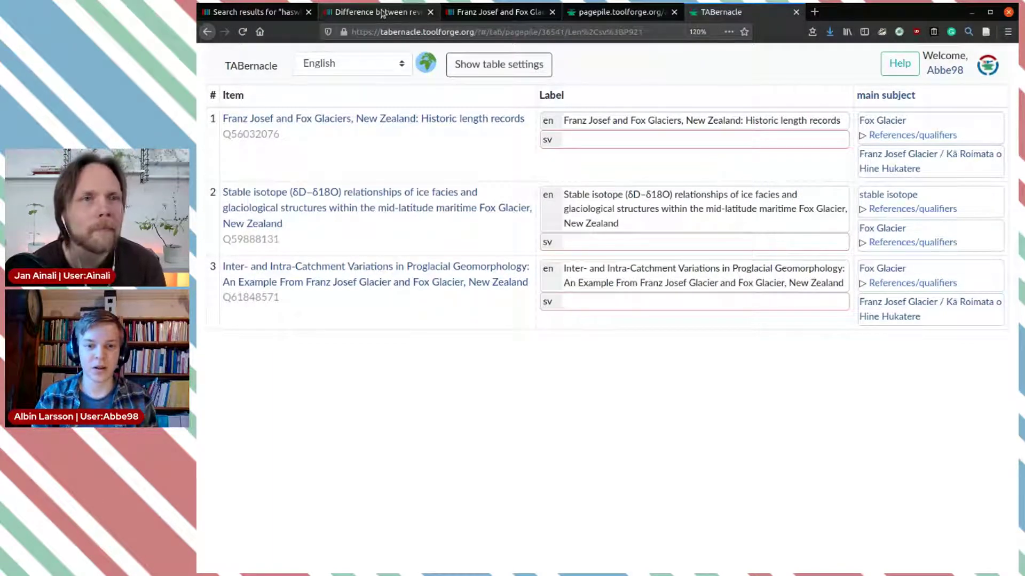
Step: Switch to the Wikidata search results and run the query haswbstatement:P31=Q13442814 "Perito Moreno*"
{"action": "left_click", "coordinate": [246, 12]}
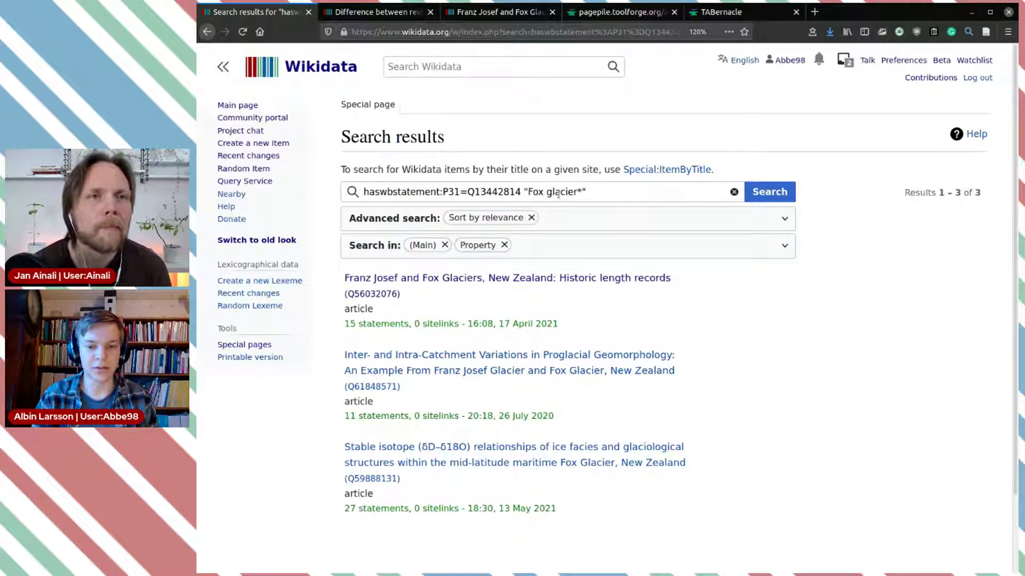
{"action": "triple_click", "coordinate": [575, 194]}
{"action": "double_click", "coordinate": [571, 193]}
{"action": "key", "text": "BackSpace"}
{"action": "key", "text": "BackSpace"}
{"action": "key", "text": "BackSpace"}
{"action": "key", "text": "BackSpace"}
{"action": "key", "text": "BackSpace"}
{"action": "type", "text": "Perito Moreno"}
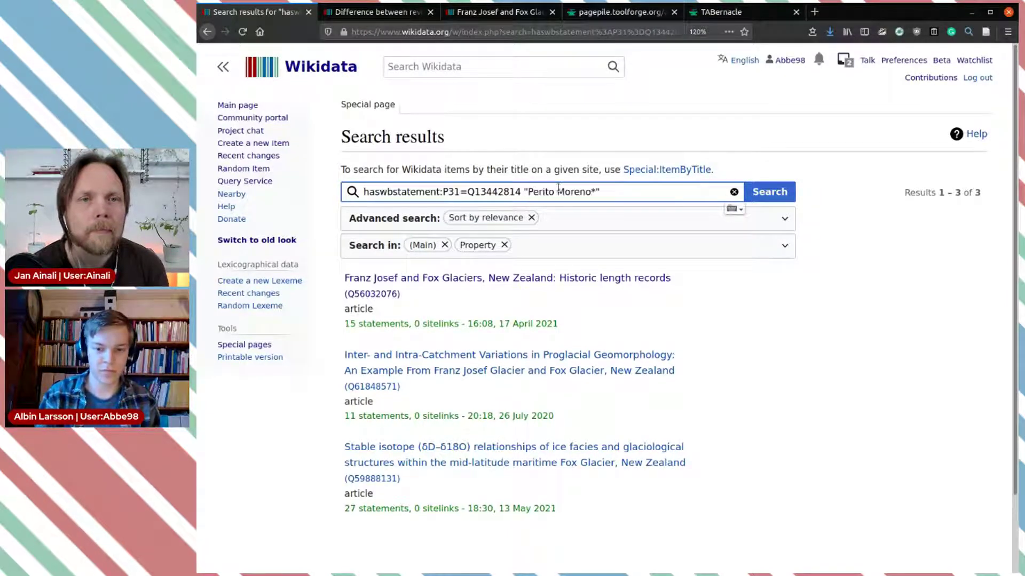
{"action": "key", "text": "Return"}
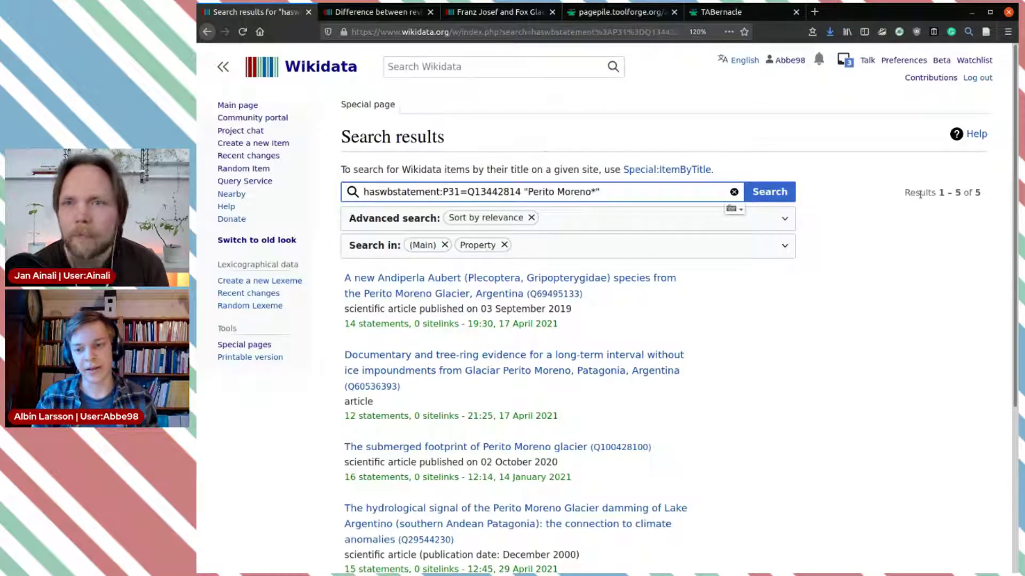
Step: Look over the Perito Moreno article results and copy the complete search query
{"action": "scroll", "coordinate": [923, 331], "scroll_direction": "down", "scroll_amount": 5}
{"action": "scroll", "coordinate": [923, 332], "scroll_direction": "up", "scroll_amount": 5}
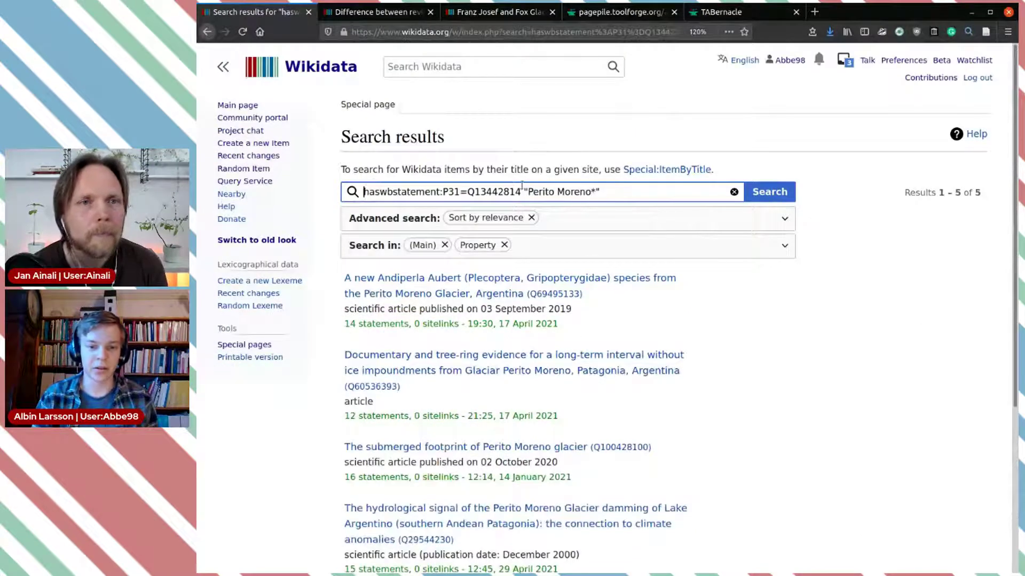
{"action": "left_click_drag", "start_coordinate": [521, 191], "coordinate": [363, 192]}
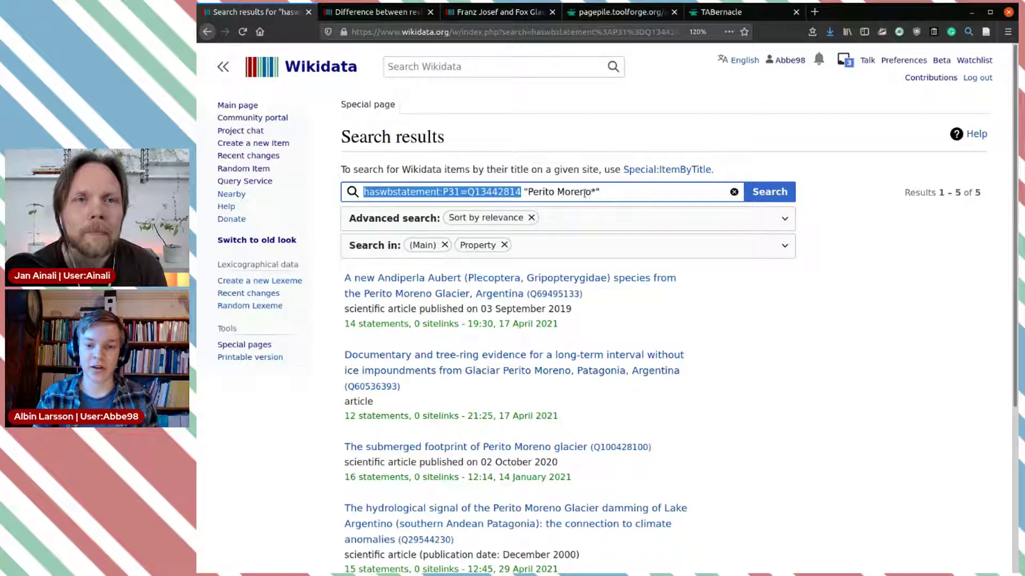
{"action": "left_click", "coordinate": [624, 191]}
{"action": "key", "text": "ctrl+a"}
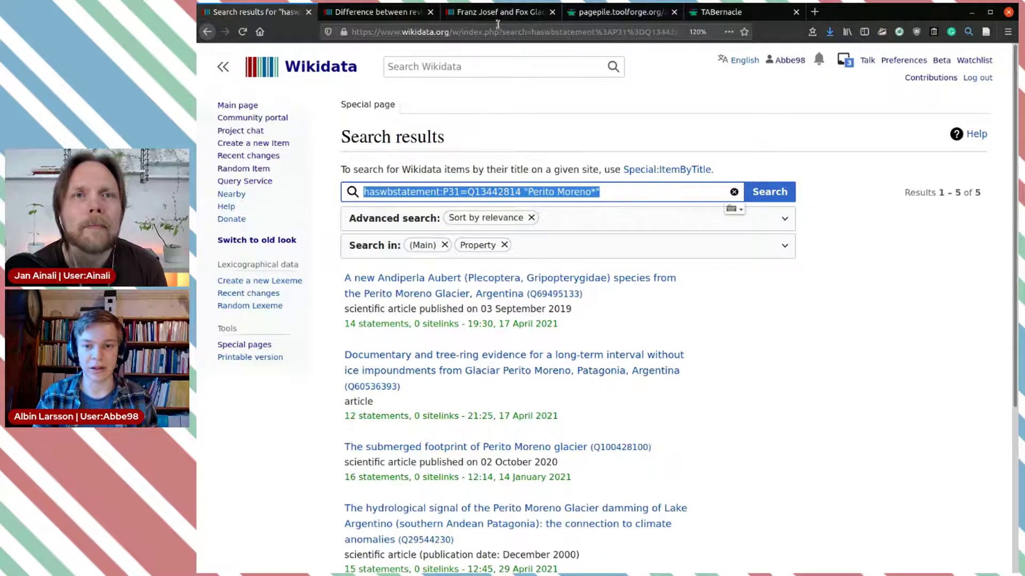
Step: Switch to PagePile, go to its home page at pagepile.toolforge.org and open the form for creating a new pile
{"action": "left_click", "coordinate": [636, 18]}
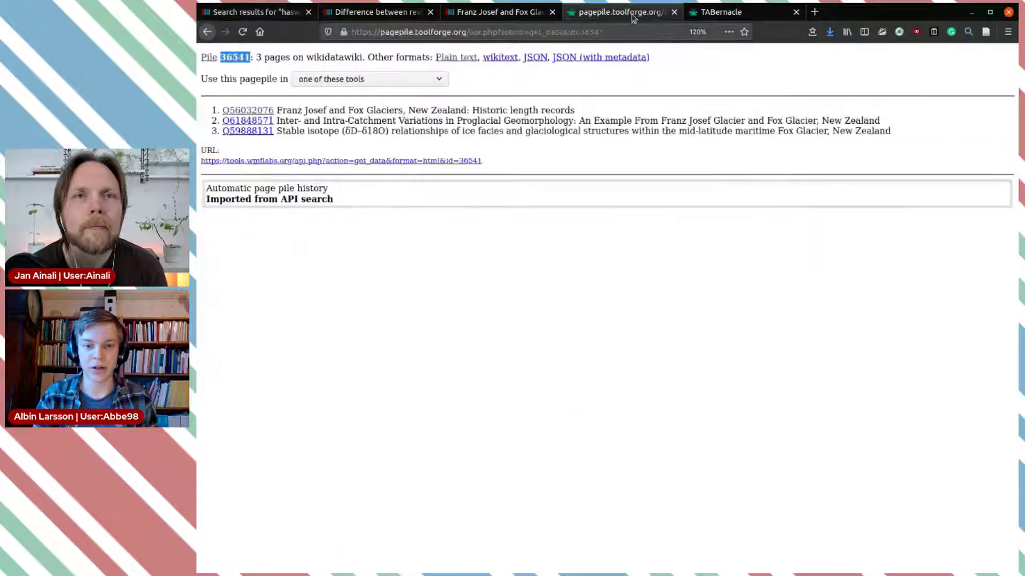
{"action": "left_click", "coordinate": [212, 57]}
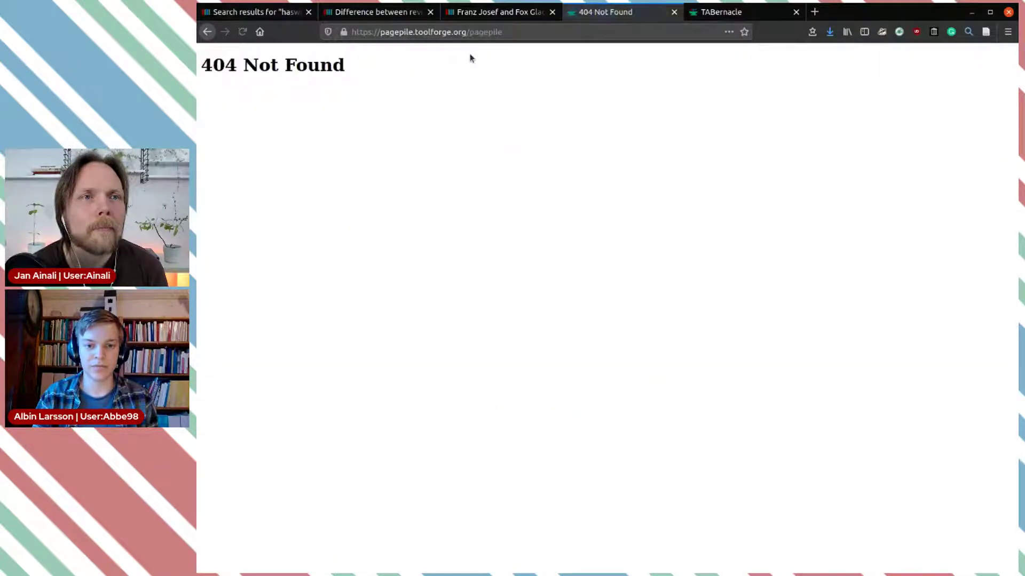
{"action": "left_click_drag", "start_coordinate": [466, 35], "coordinate": [567, 32]}
{"action": "key", "text": "BackSpace"}
{"action": "key", "text": "Return"}
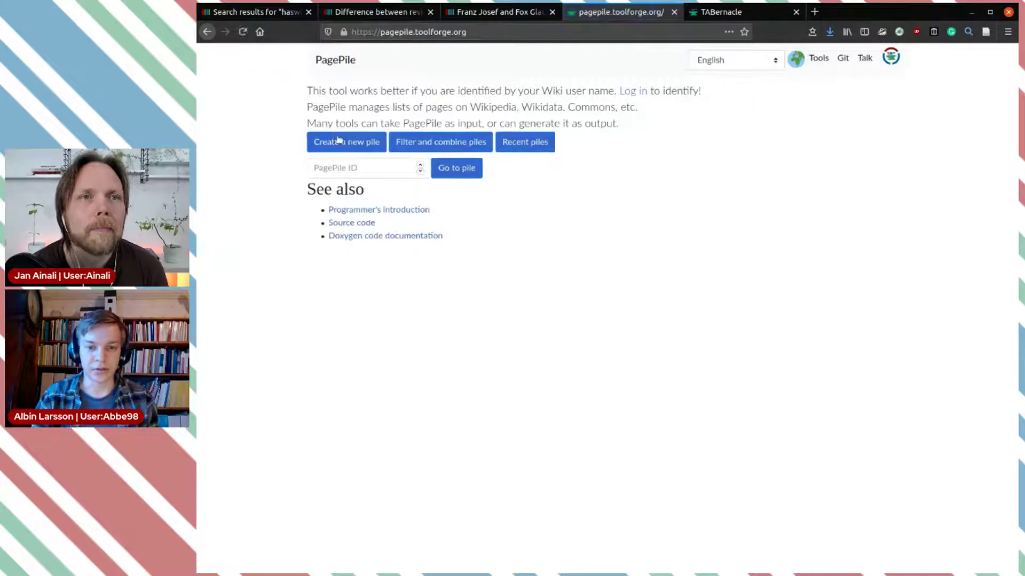
{"action": "left_click", "coordinate": [356, 148]}
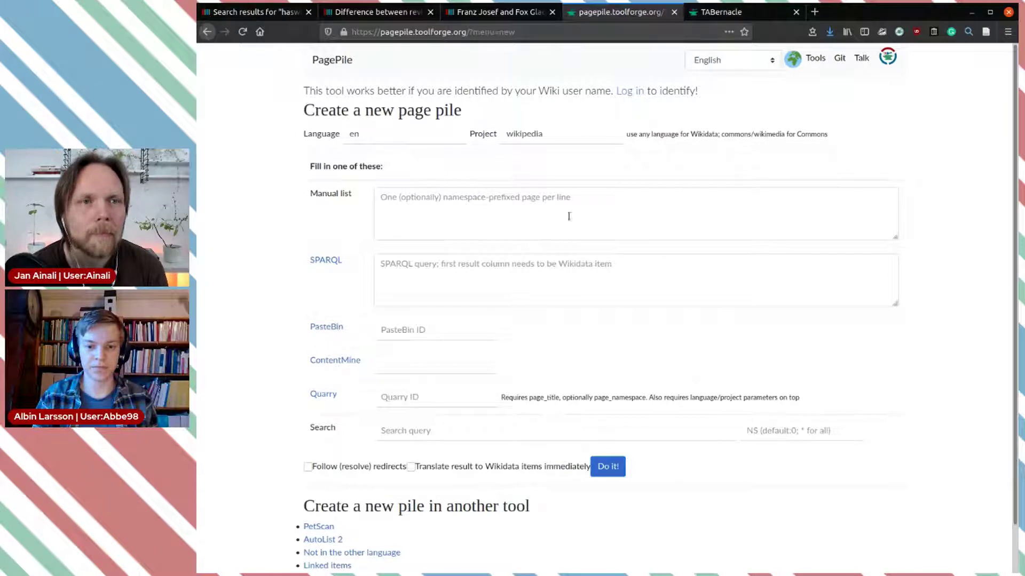
Step: Set the pile's project to wikidata, the search query to haswbstatement:P31=Q13442814 "Perito Moreno*" and the namespace to *
{"action": "double_click", "coordinate": [540, 131]}
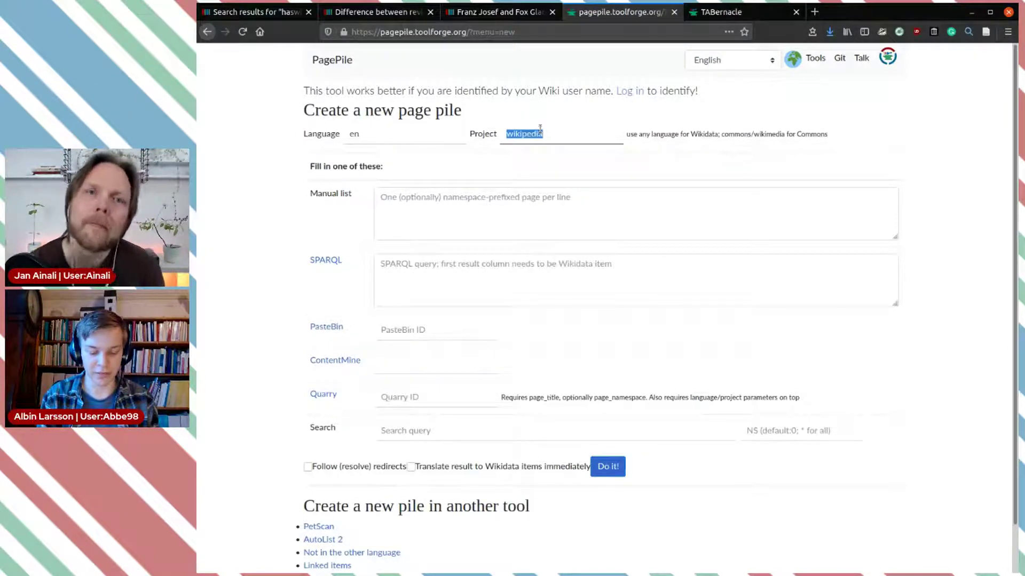
{"action": "type", "text": "wikidata"}
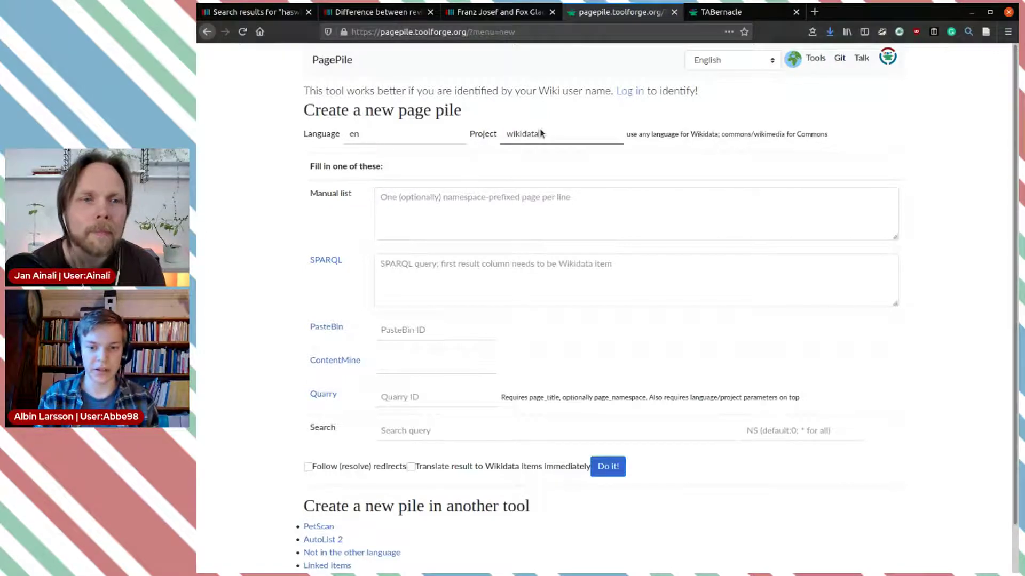
{"action": "scroll", "coordinate": [452, 298], "scroll_direction": "down", "scroll_amount": 1}
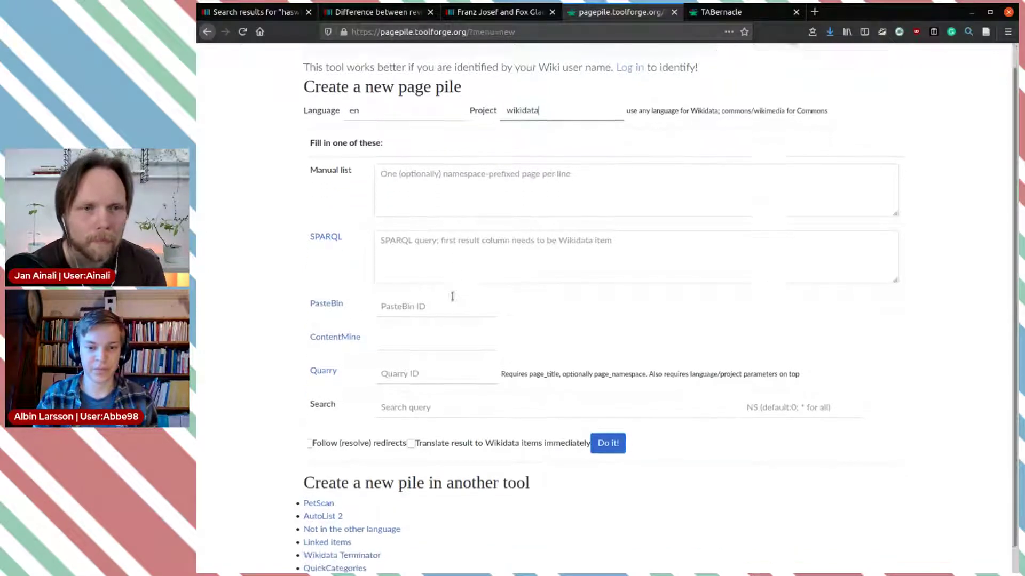
{"action": "left_click", "coordinate": [427, 384]}
{"action": "type", "text": "haswbstatement:P31=Q13442814 \"Perito Moreno\""}
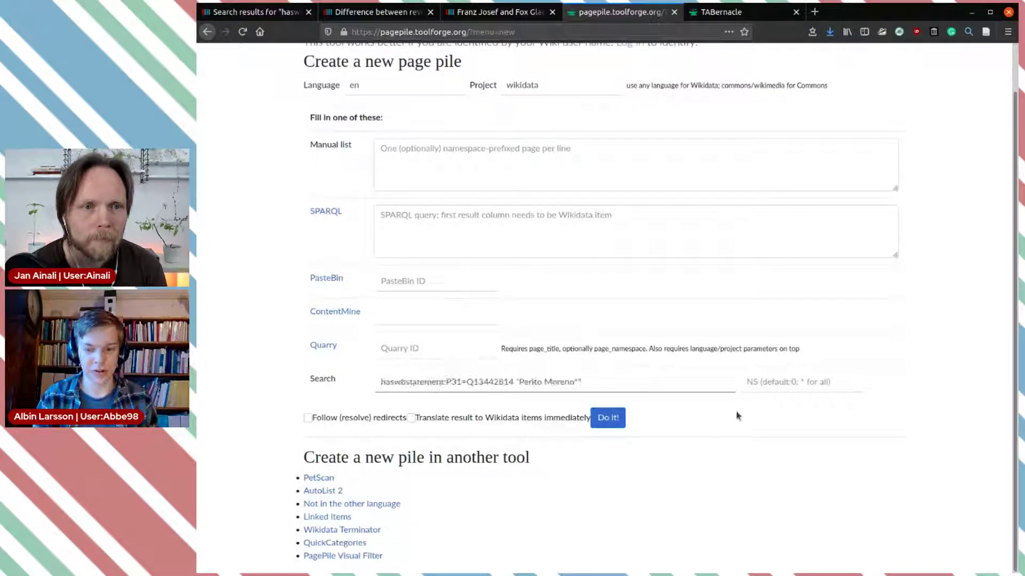
{"action": "left_click", "coordinate": [776, 381]}
{"action": "type", "text": "*"}
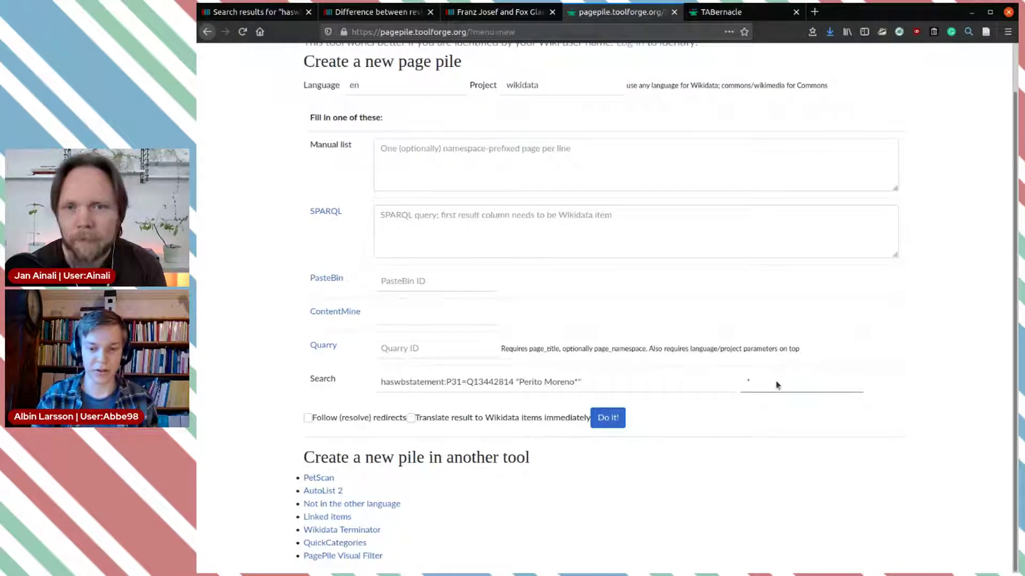
Step: Enable immediate translation of the result to Wikidata items and create the pile
{"action": "left_click", "coordinate": [410, 418]}
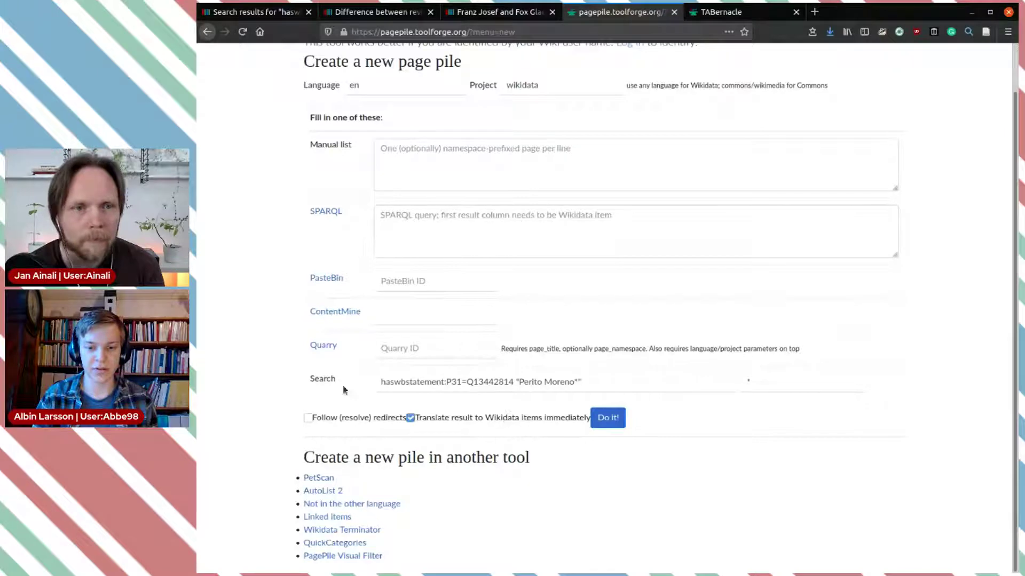
{"action": "scroll", "coordinate": [806, 418], "scroll_direction": "up", "scroll_amount": 1}
{"action": "scroll", "coordinate": [806, 418], "scroll_direction": "down", "scroll_amount": 1}
{"action": "key", "text": "Tab"}
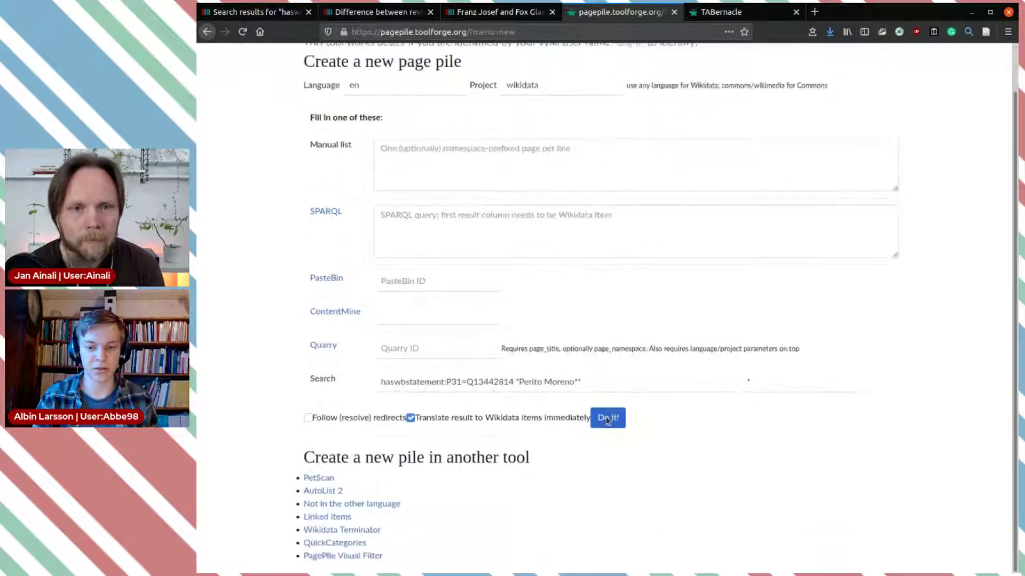
{"action": "key", "text": "Return"}
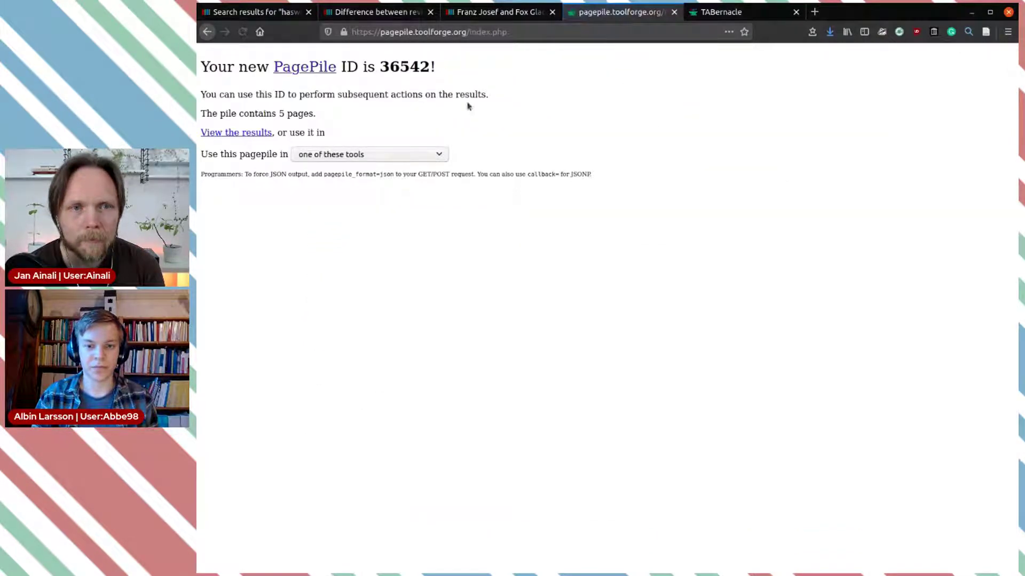
Step: Copy the new PagePile ID, switch to TABernacle and return to its start page
{"action": "double_click", "coordinate": [392, 67]}
{"action": "key", "text": "ctrl+c"}
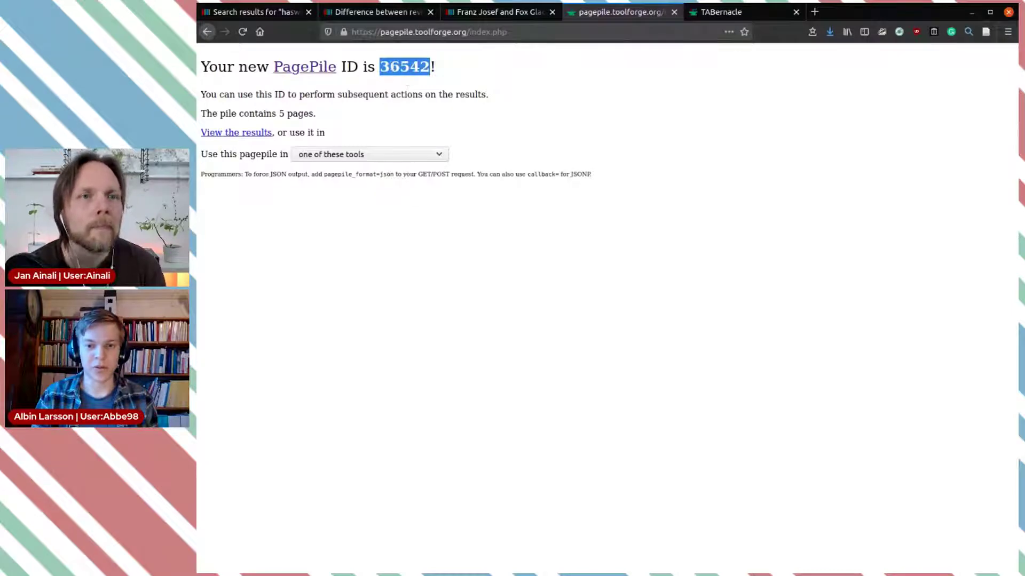
{"action": "left_click", "coordinate": [750, 15]}
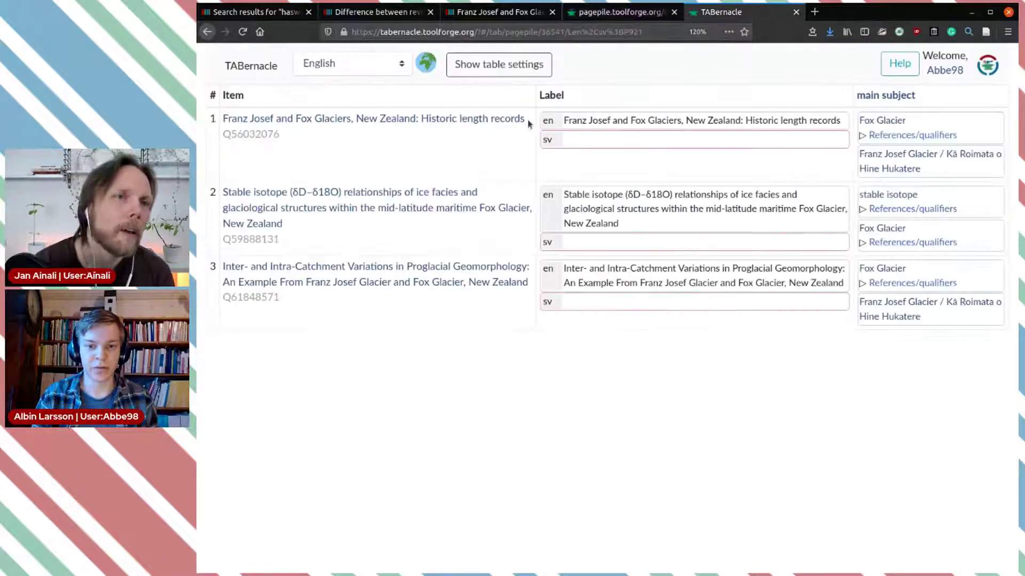
{"action": "left_click", "coordinate": [272, 70]}
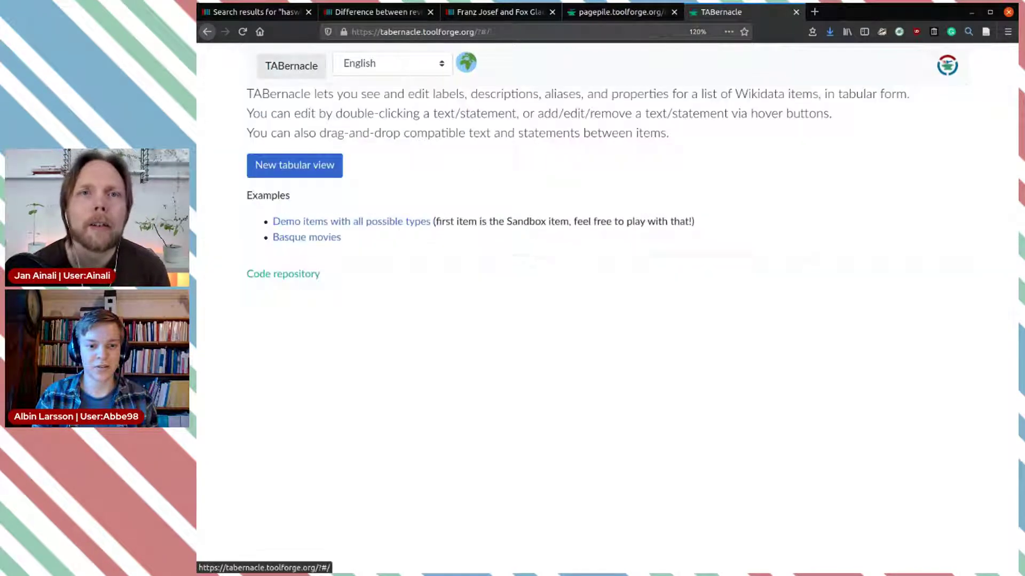
Step: Try to view the new pile's results in PagePile and return to TABernacle
{"action": "left_click", "coordinate": [615, 13]}
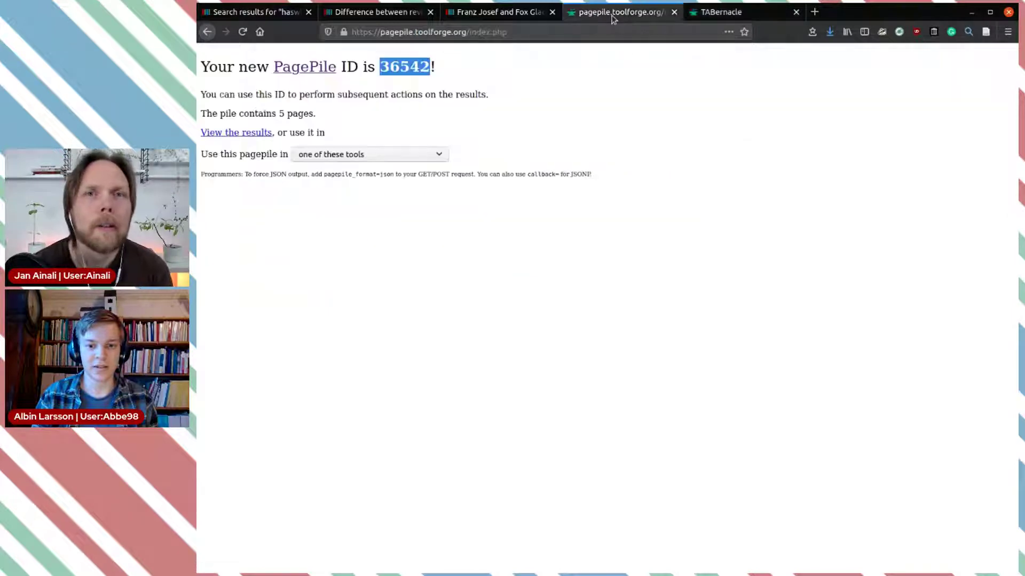
{"action": "left_click", "coordinate": [741, 139]}
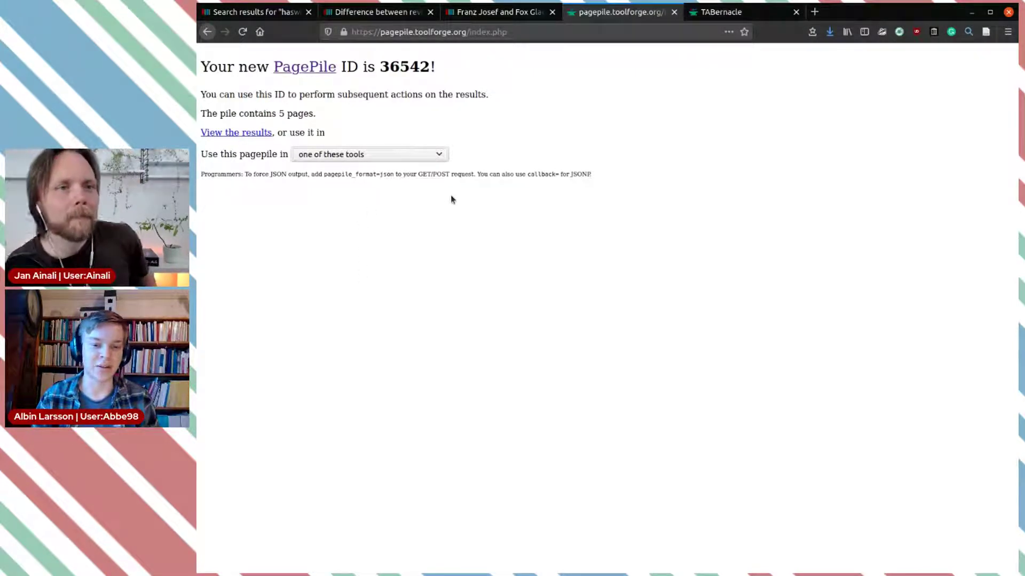
{"action": "left_click", "coordinate": [259, 134]}
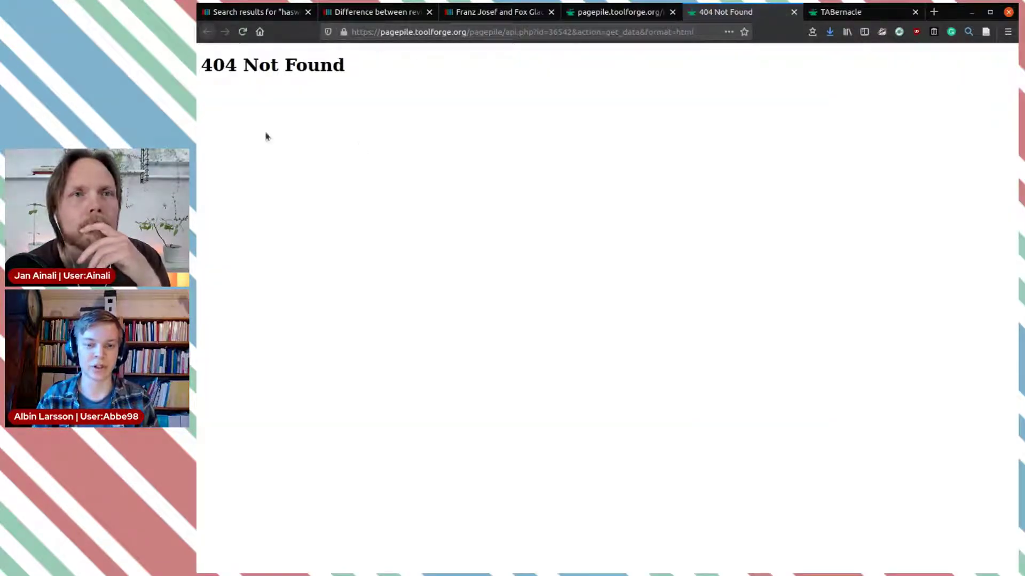
{"action": "left_click", "coordinate": [793, 16]}
{"action": "left_click", "coordinate": [715, 12]}
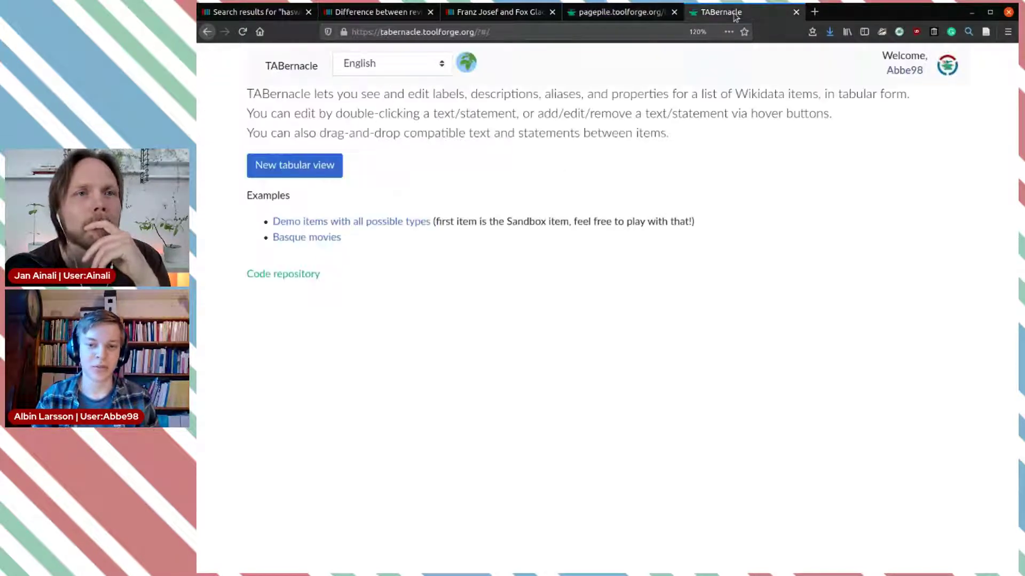
Step: Start a new tabular view that takes its items from PagePile ID 36542
{"action": "left_click", "coordinate": [307, 169]}
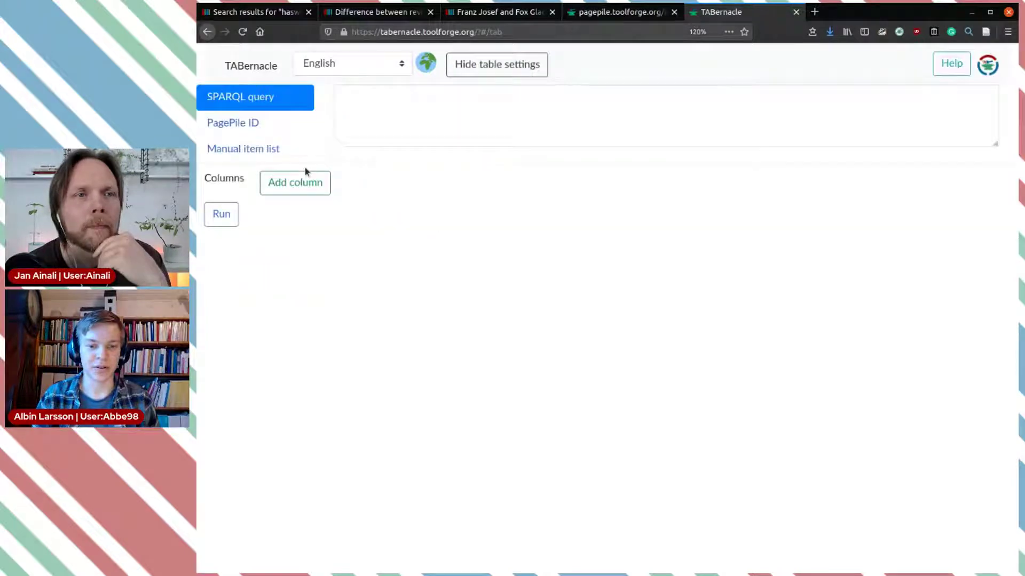
{"action": "left_click", "coordinate": [265, 132]}
{"action": "double_click", "coordinate": [361, 99]}
{"action": "type", "text": "36542"}
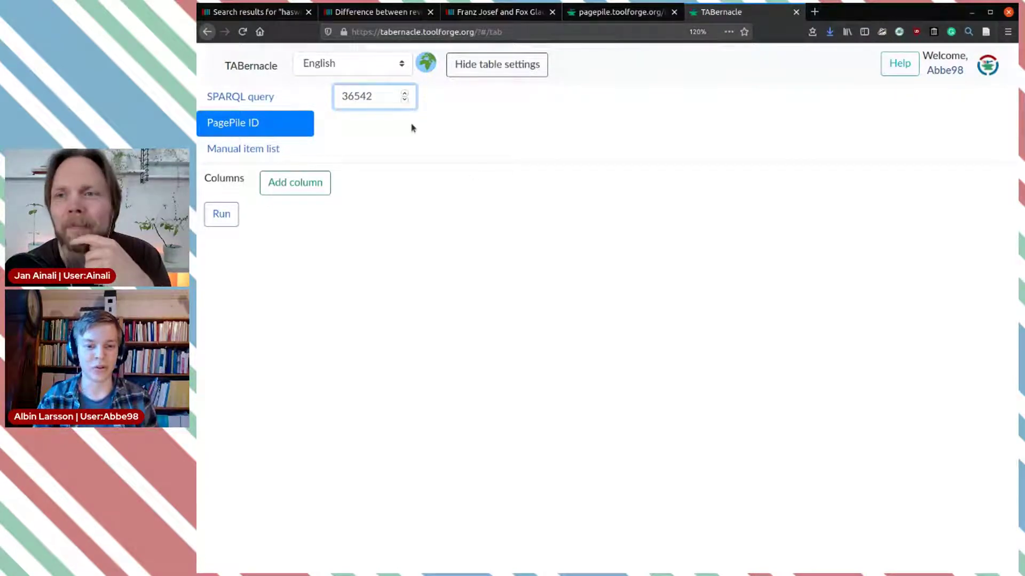
Step: Add a Label column for the languages en,sv to the table
{"action": "left_click", "coordinate": [309, 187]}
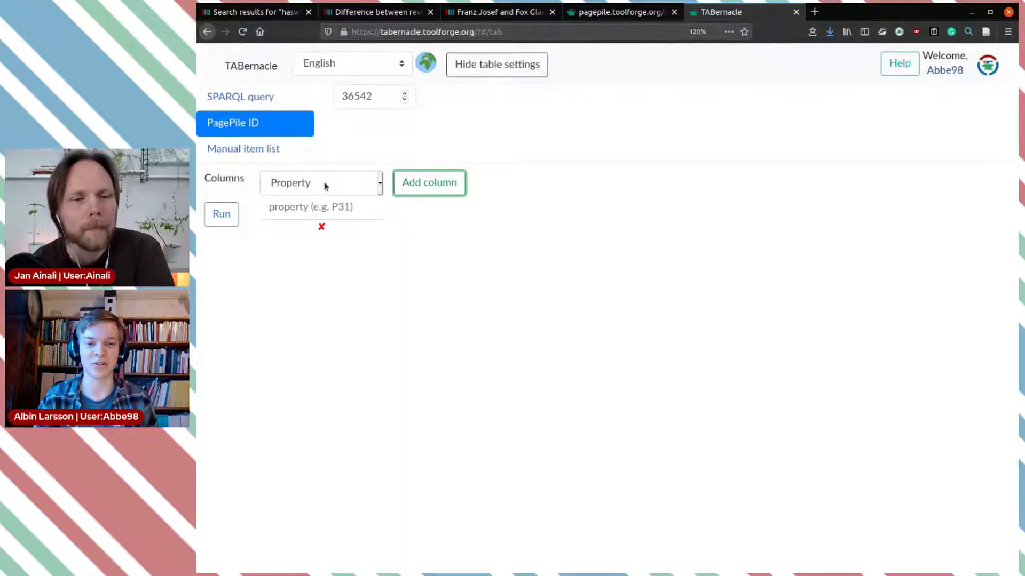
{"action": "left_click", "coordinate": [325, 184]}
{"action": "left_click", "coordinate": [315, 224]}
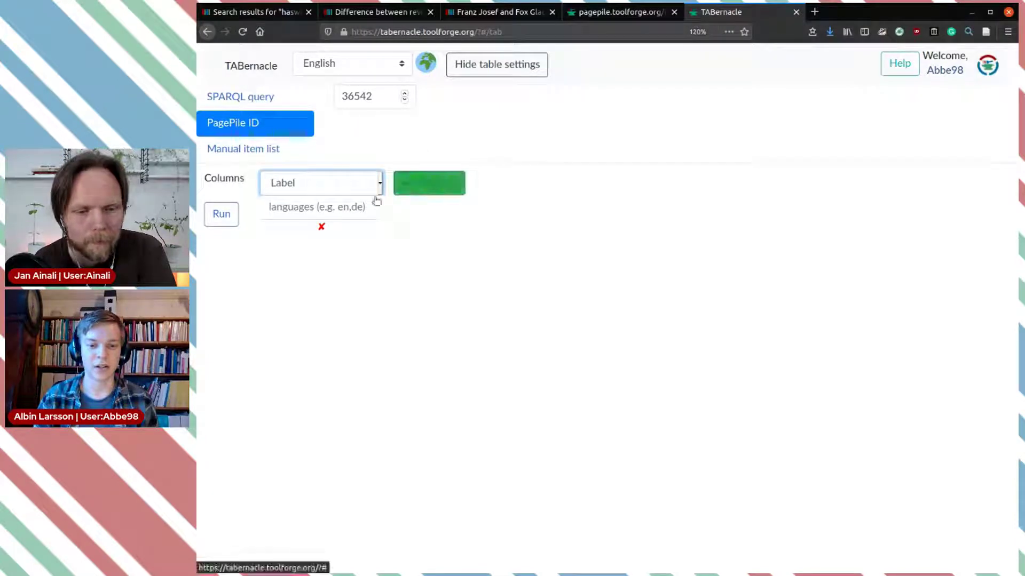
{"action": "left_click", "coordinate": [314, 205]}
{"action": "type", "text": "en,sv"}
Step: Add a column for property P921 and run the table
{"action": "left_click", "coordinate": [440, 187]}
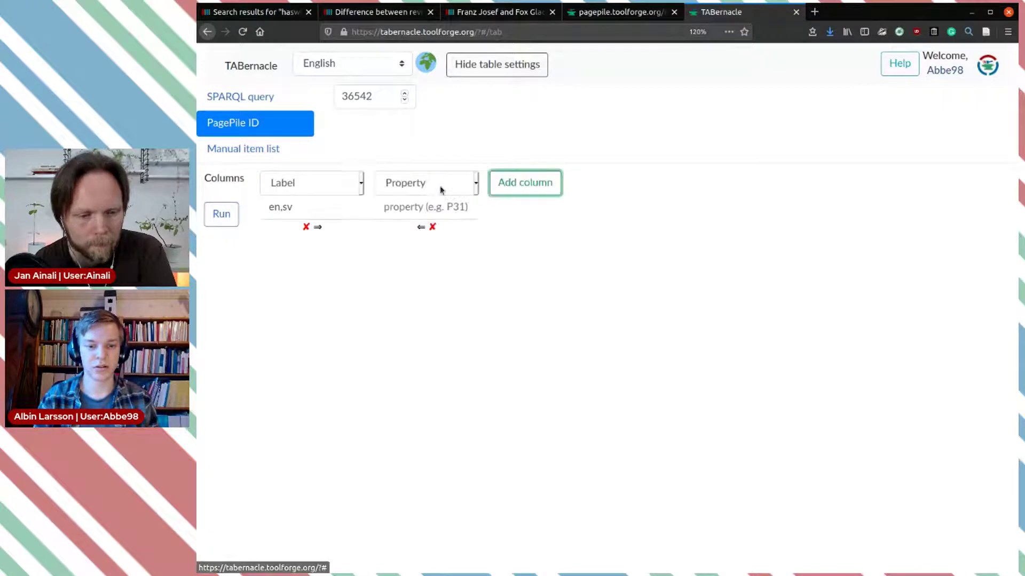
{"action": "left_click", "coordinate": [412, 208]}
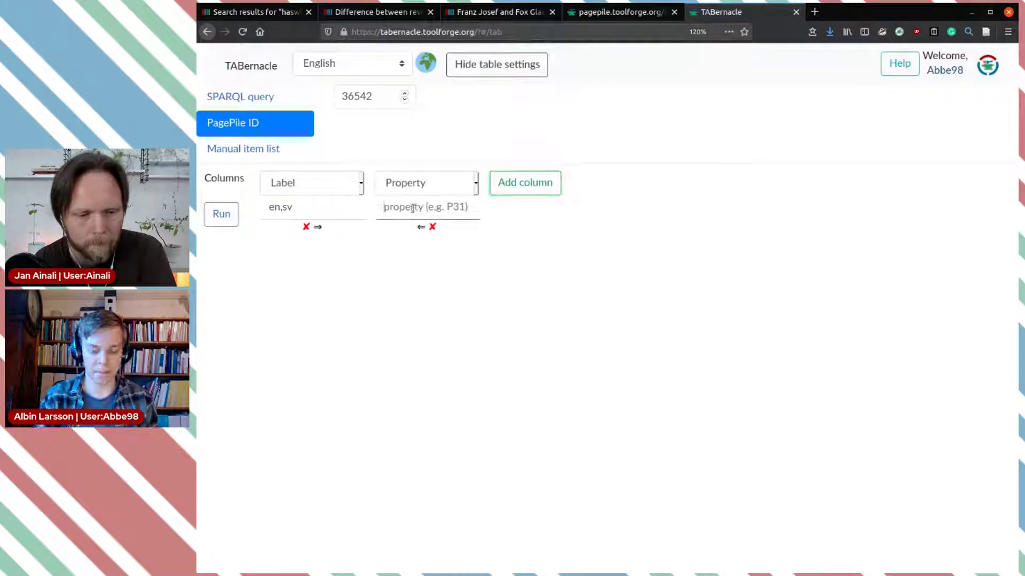
{"action": "type", "text": "P921"}
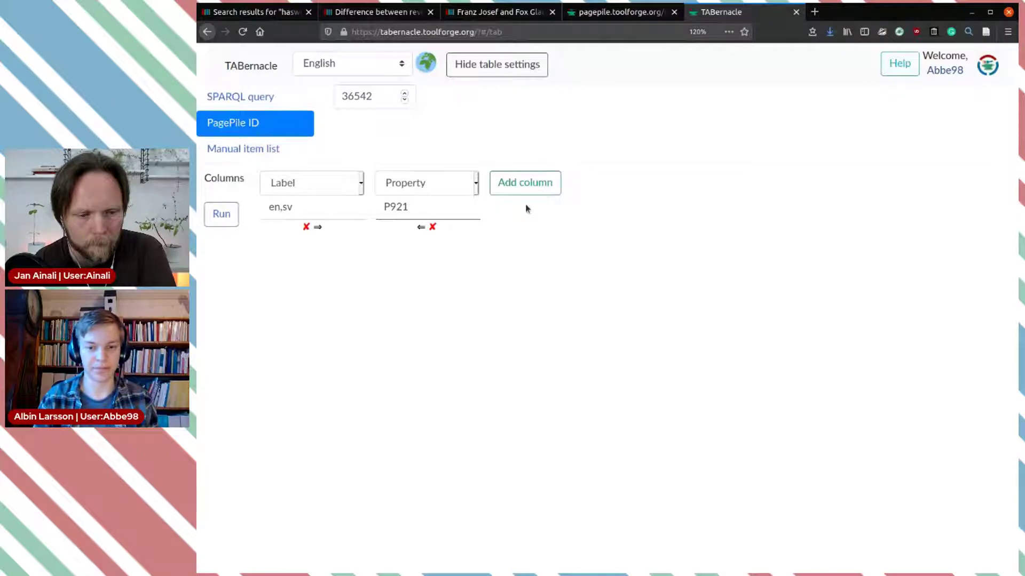
{"action": "left_click", "coordinate": [526, 188]}
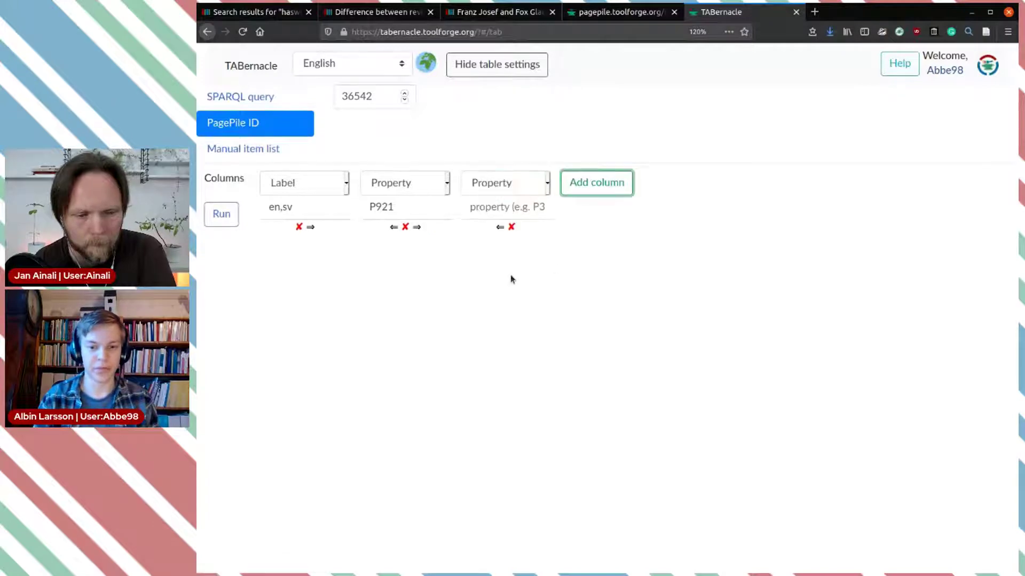
{"action": "left_click", "coordinate": [221, 217]}
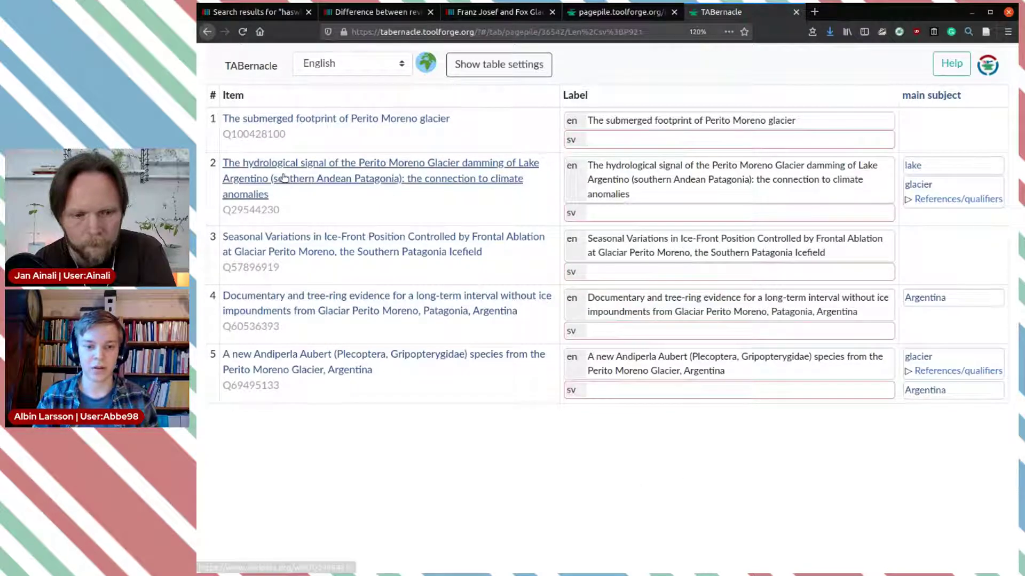
Step: Add Perito Moreno Glacier, the glacier in Argentina's Andes, as main subject of "The submerged footprint of Perito Moreno glacier"
{"action": "mouse_move", "coordinate": [971, 130]}
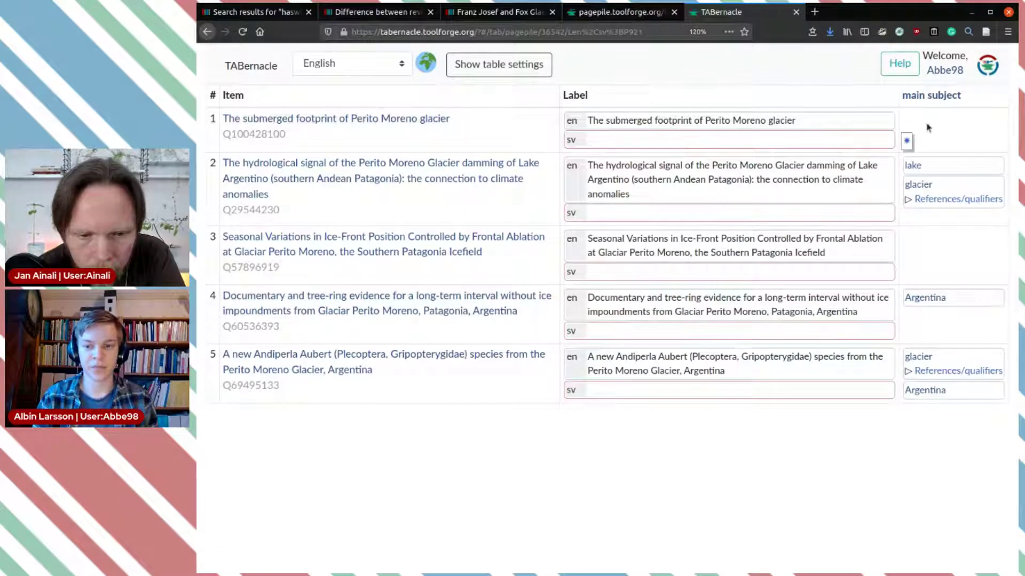
{"action": "left_click", "coordinate": [910, 145]}
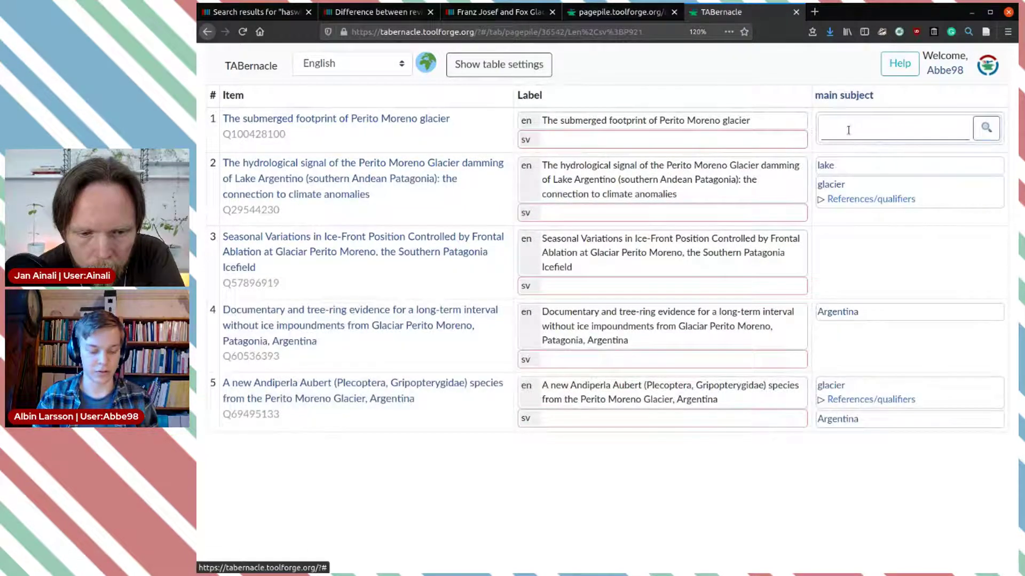
{"action": "key", "text": "ctrl+v"}
{"action": "key", "text": "ctrl+z"}
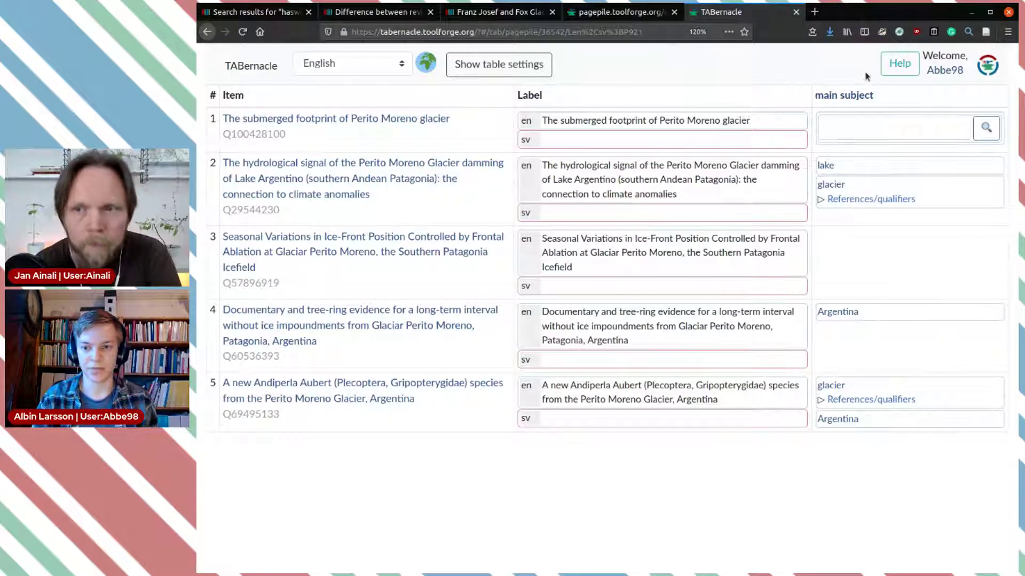
{"action": "type", "text": "Perito Moreno"}
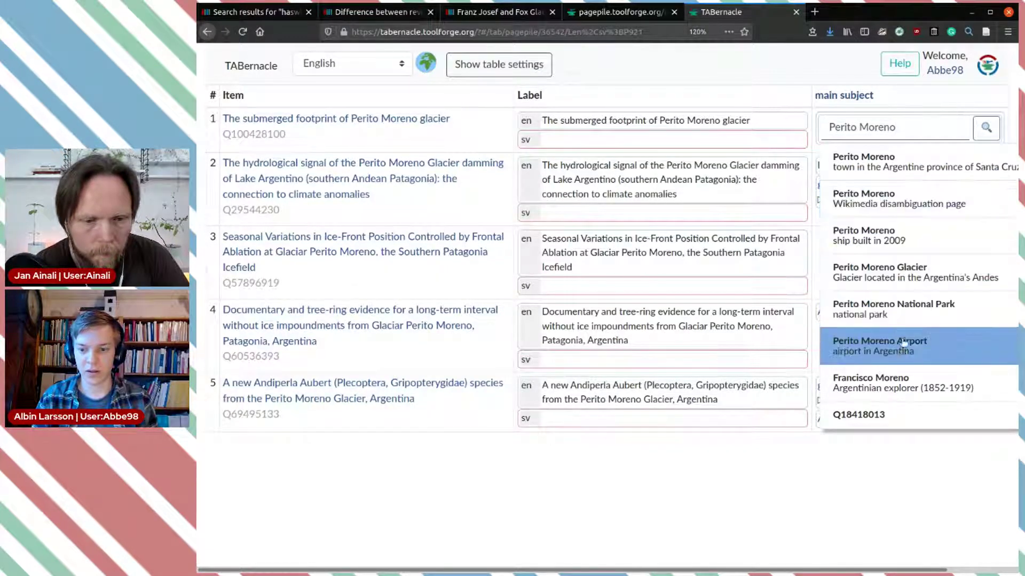
{"action": "type", "text": "glacier"}
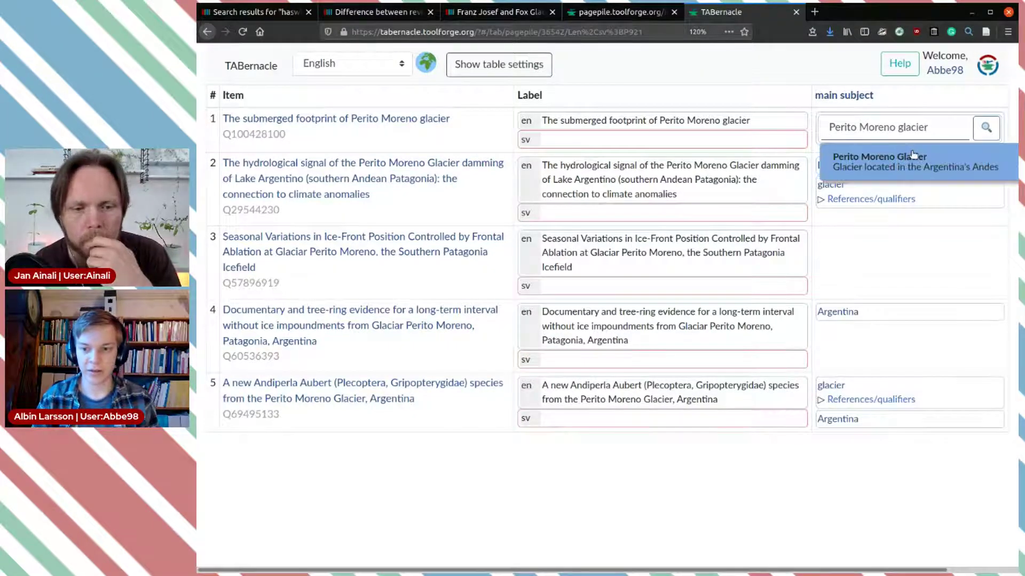
{"action": "left_click", "coordinate": [883, 155]}
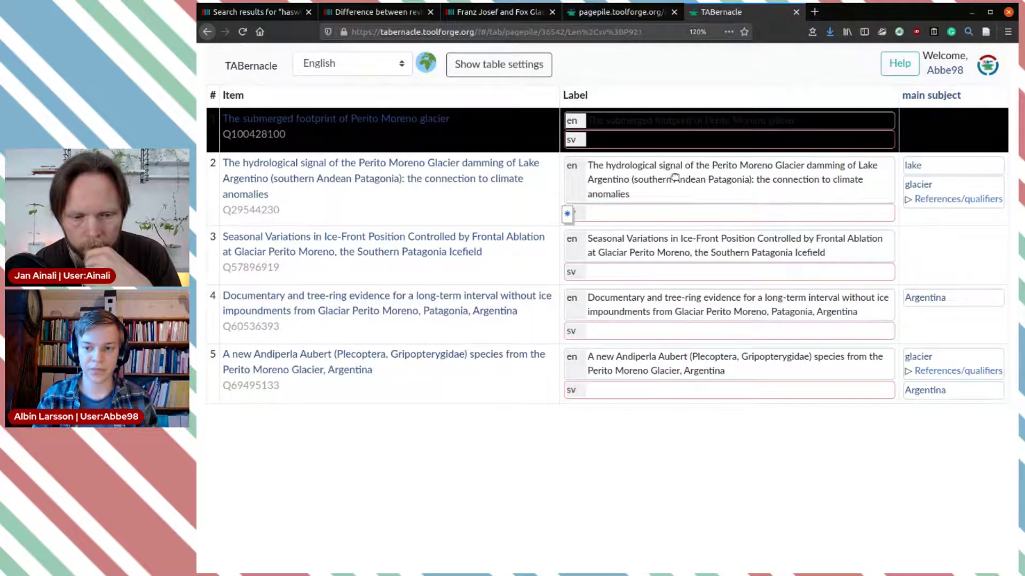
{"action": "left_click", "coordinate": [892, 141]}
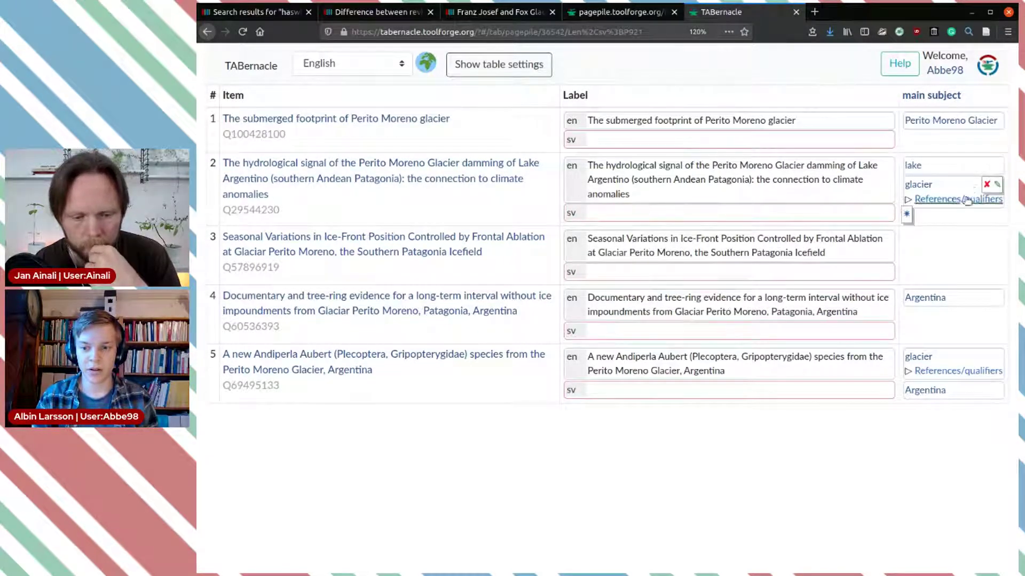
Step: Replace the main subject glacier with Perito Moreno Glacier for the article on the hydrological signal of Lake Argentino's damming
{"action": "left_click", "coordinate": [996, 185]}
{"action": "double_click", "coordinate": [877, 187]}
{"action": "type", "text": "Perito Moreno"}
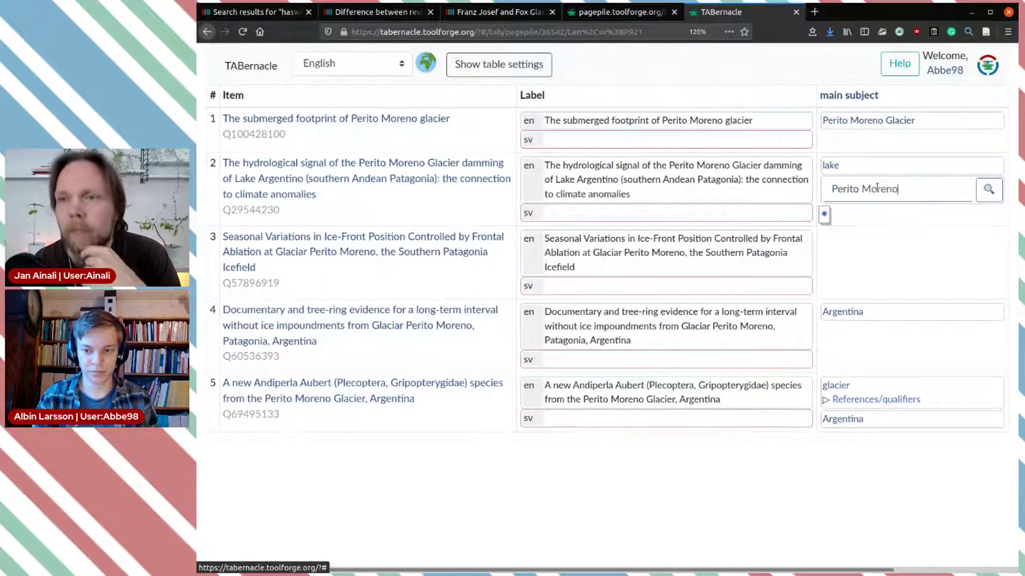
{"action": "type", "text": " glacier"}
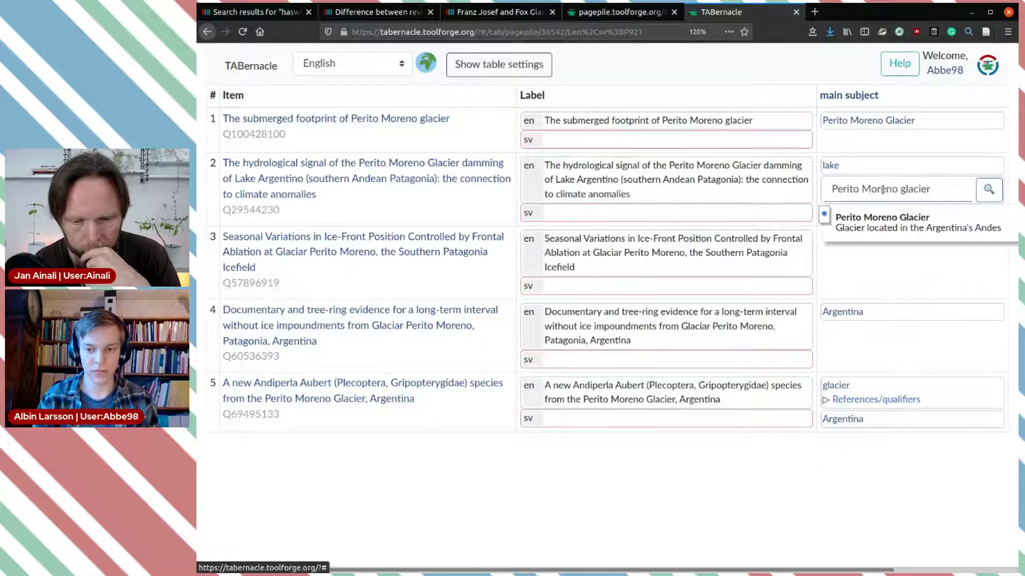
{"action": "left_click", "coordinate": [897, 221]}
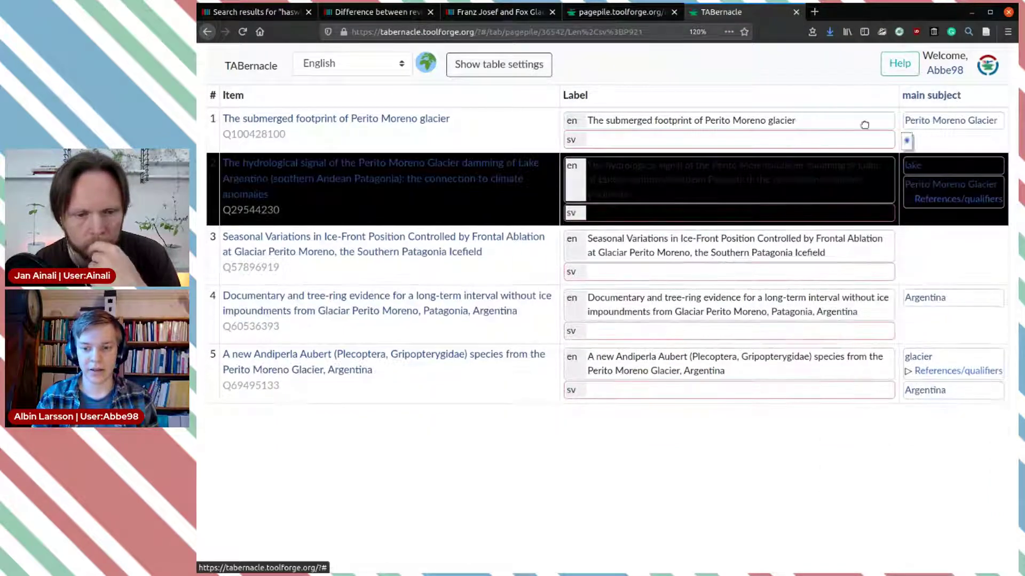
Step: Add Perito Moreno Glacier as main subject of the article on seasonal variations in ice-front position
{"action": "left_click", "coordinate": [907, 272]}
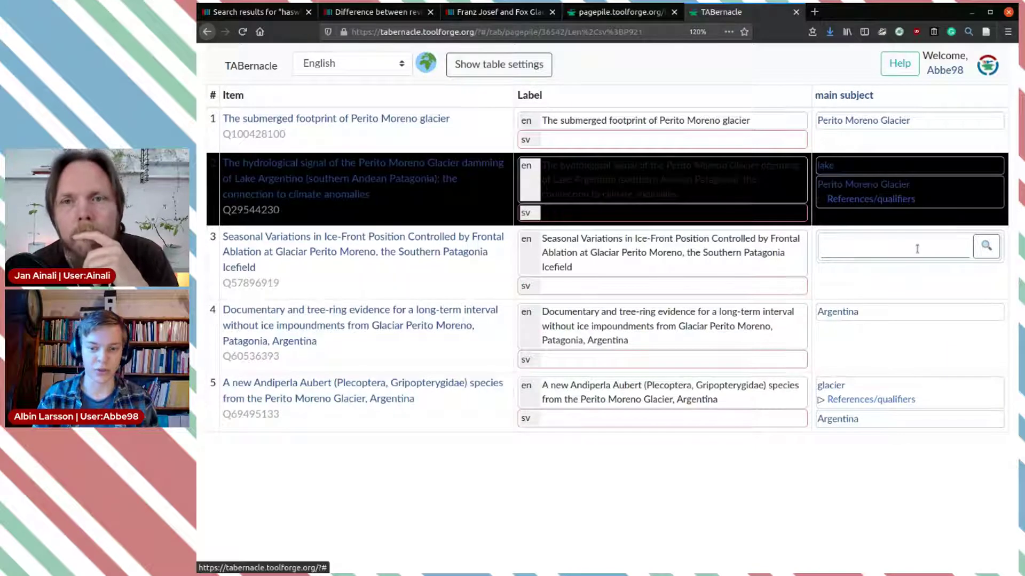
{"action": "type", "text": "Perito Moreno glacier"}
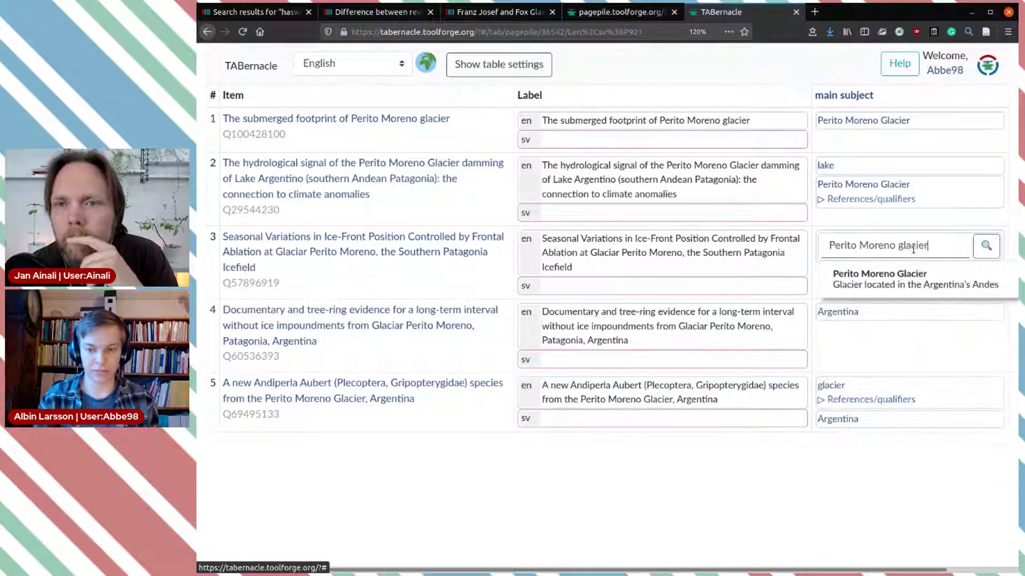
{"action": "left_click", "coordinate": [903, 279]}
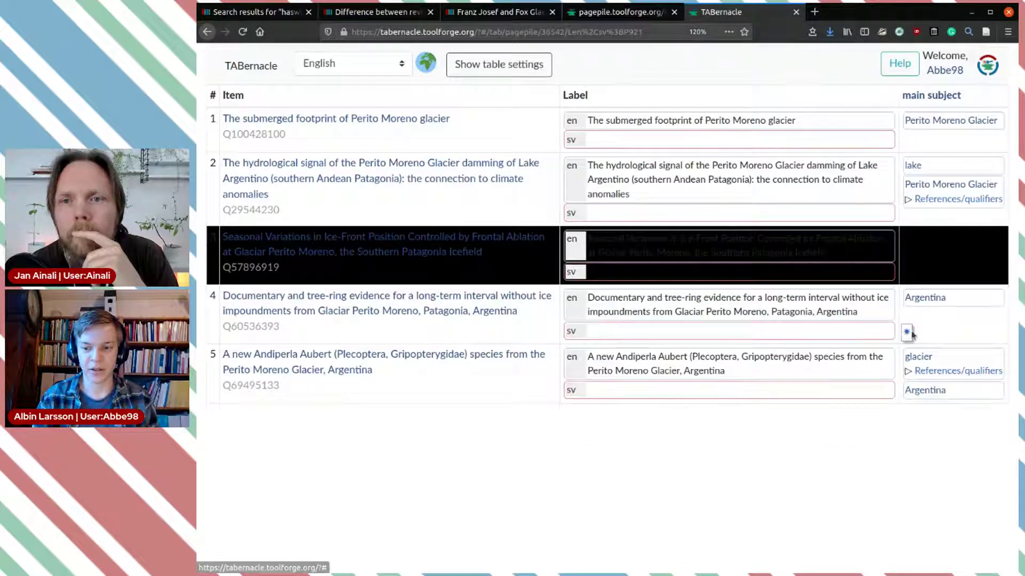
Step: Add Perito Moreno Glacier as a second main subject of the article on documentary and tree-ring evidence
{"action": "left_click", "coordinate": [908, 332]}
{"action": "type", "text": "Perito Moreno glacier"}
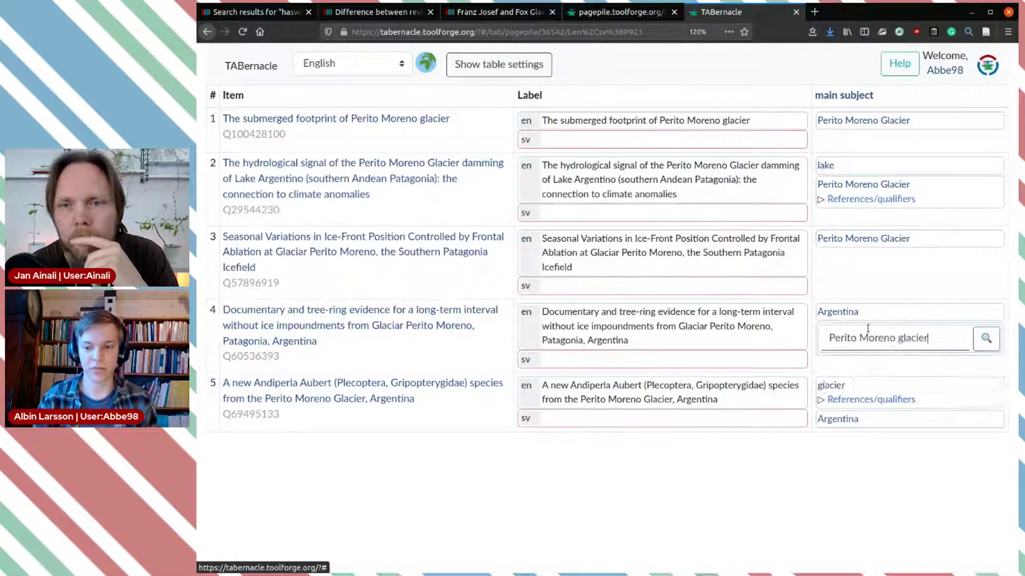
{"action": "left_click", "coordinate": [896, 371]}
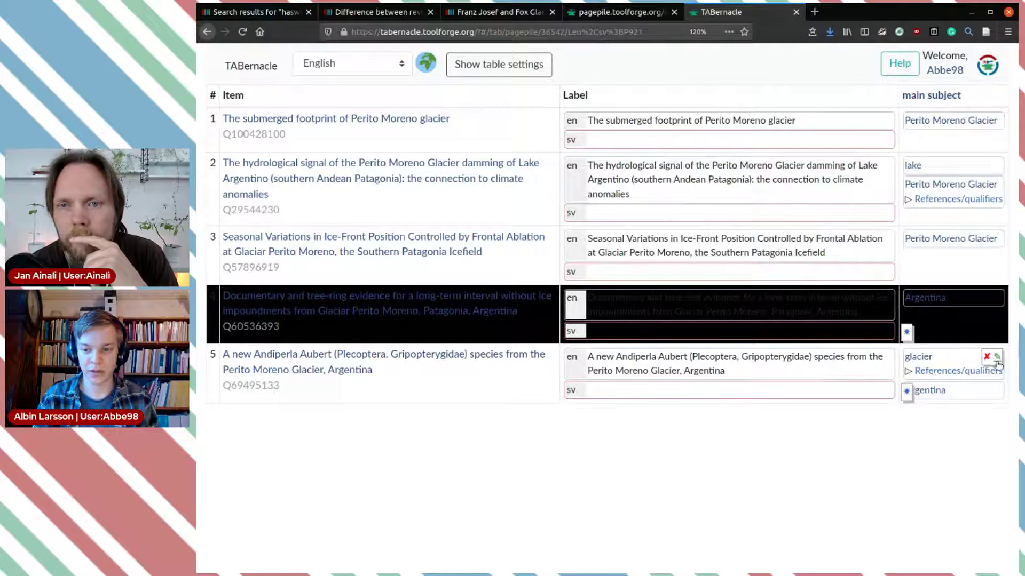
Step: Replace the main subject glacier with Perito Moreno Glacier for the article on a new Andiperla Aubert species
{"action": "left_click", "coordinate": [996, 356]}
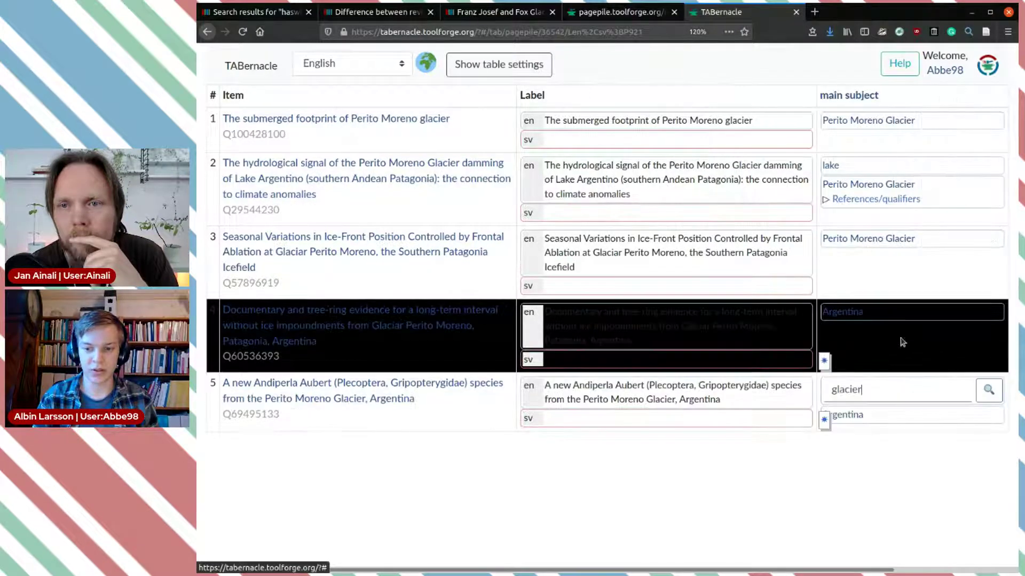
{"action": "double_click", "coordinate": [884, 386]}
{"action": "type", "text": "Perito Moreno"}
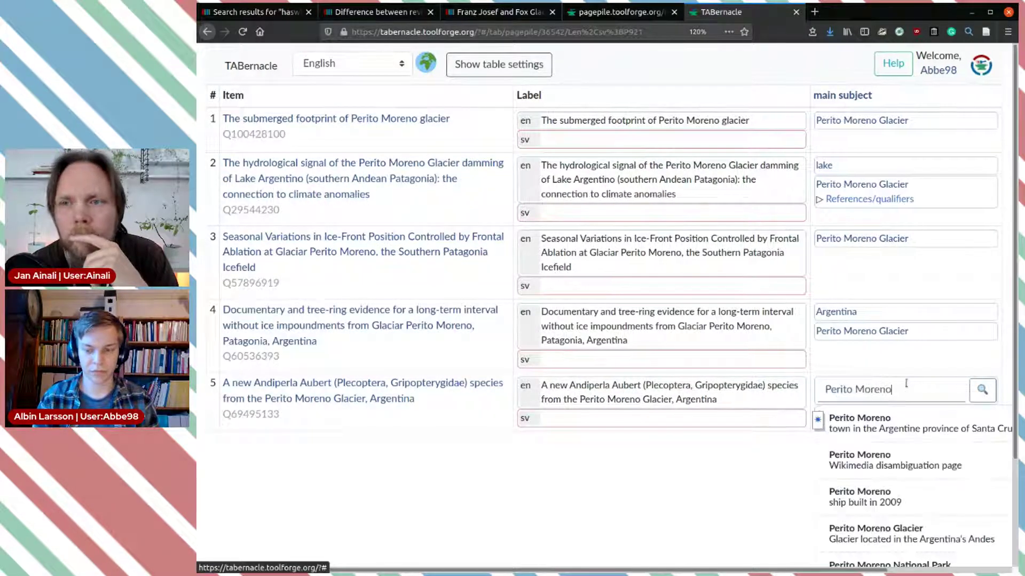
{"action": "type", "text": " glacier"}
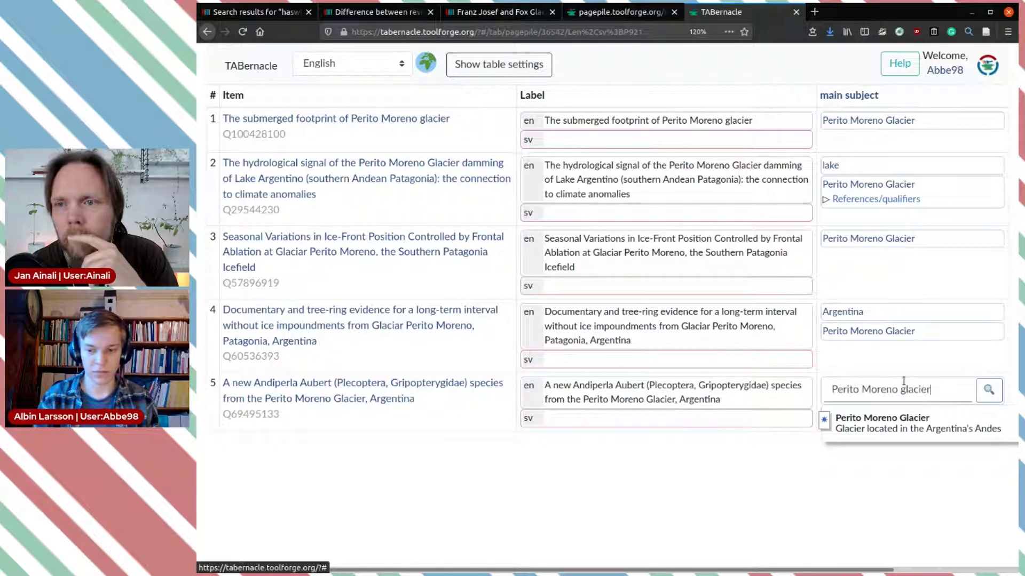
{"action": "left_click", "coordinate": [907, 417]}
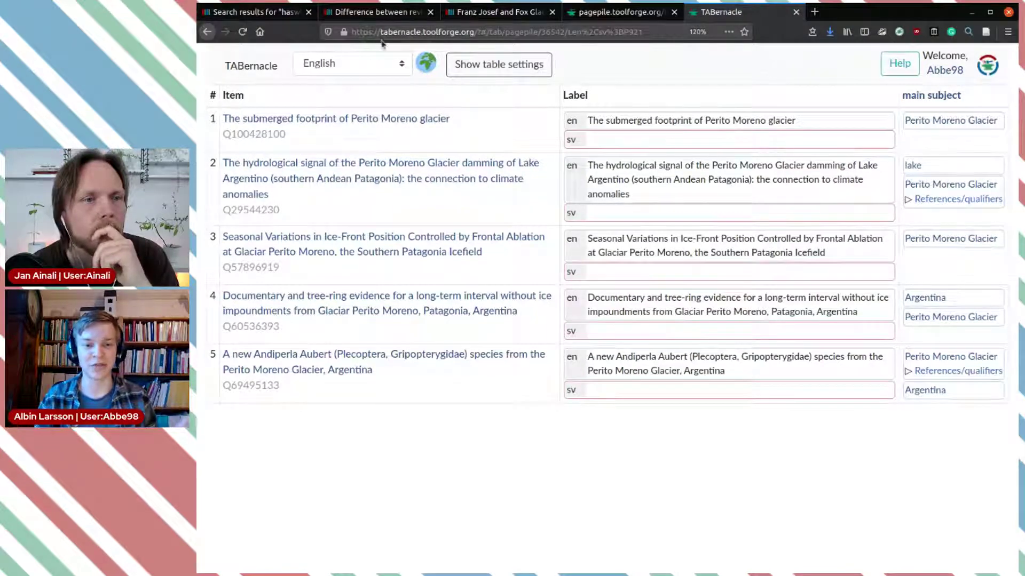
Step: Return to the Wikidata search results and examine the query's haswbstatement property, item value and quoted wildcard phrase
{"action": "left_click", "coordinate": [263, 17]}
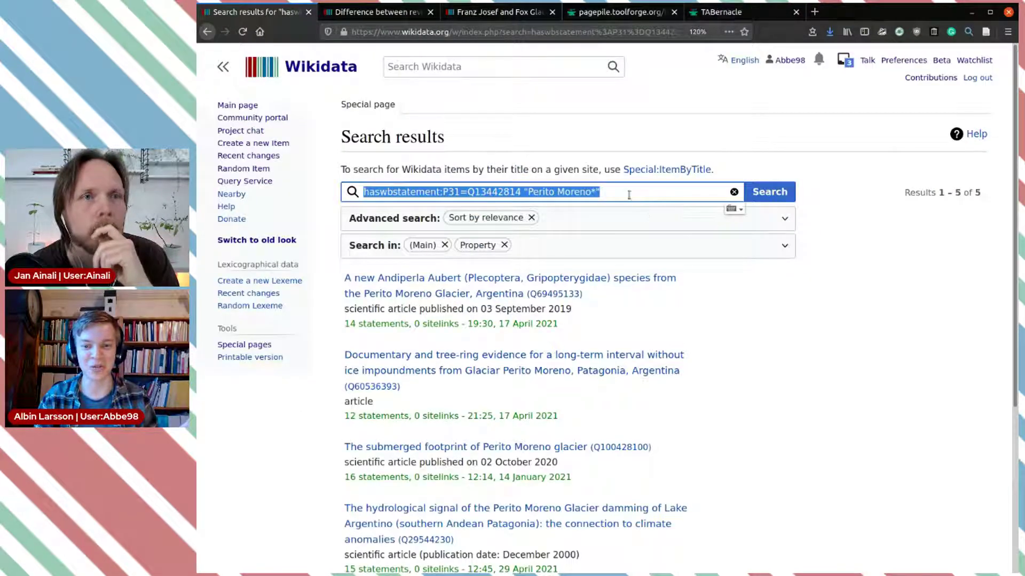
{"action": "left_click", "coordinate": [628, 194]}
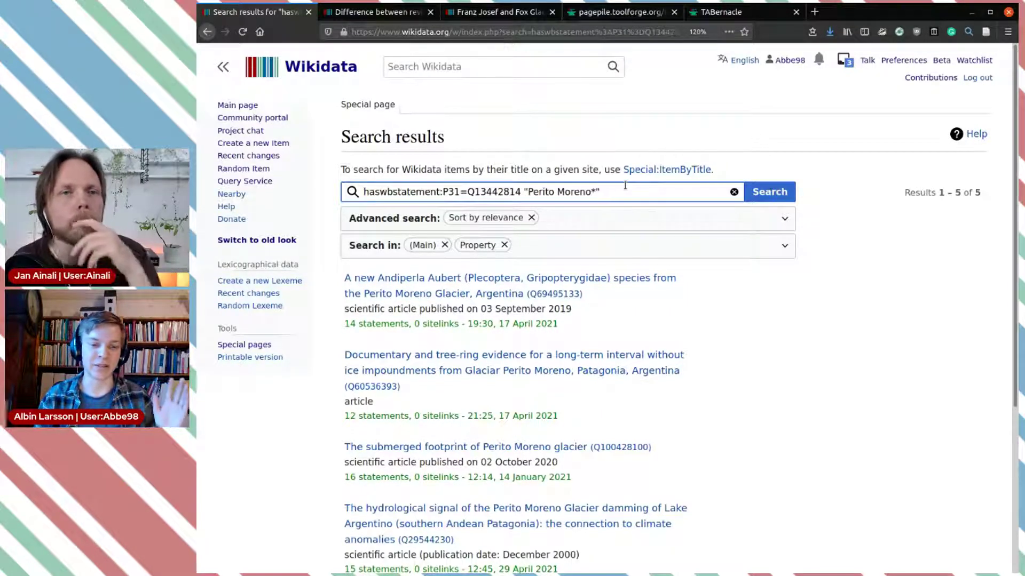
{"action": "left_click_drag", "start_coordinate": [597, 194], "coordinate": [591, 193]}
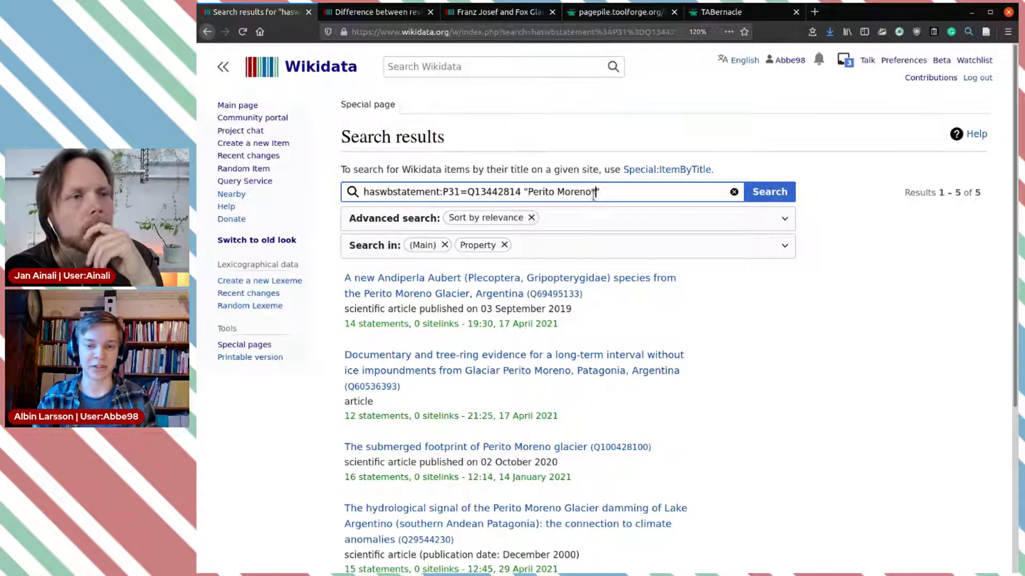
{"action": "left_click", "coordinate": [620, 192]}
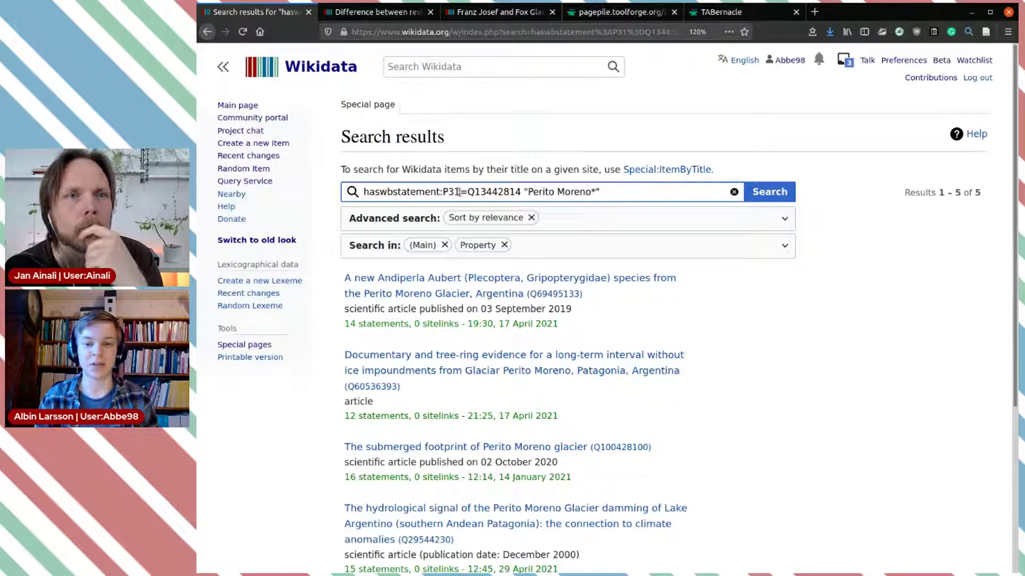
{"action": "double_click", "coordinate": [450, 191]}
{"action": "left_click", "coordinate": [493, 192]}
{"action": "double_click", "coordinate": [494, 192]}
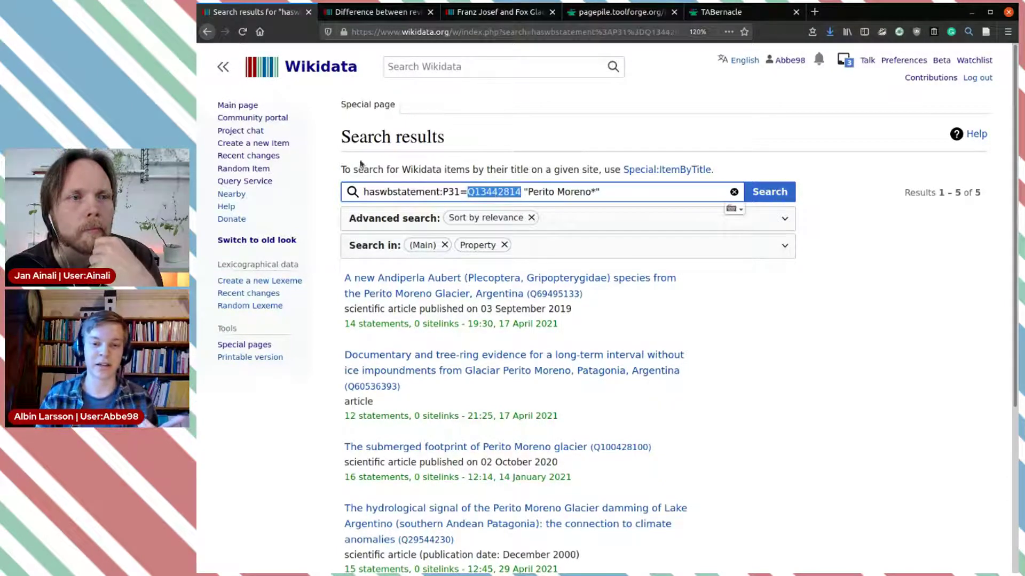
{"action": "double_click", "coordinate": [451, 190]}
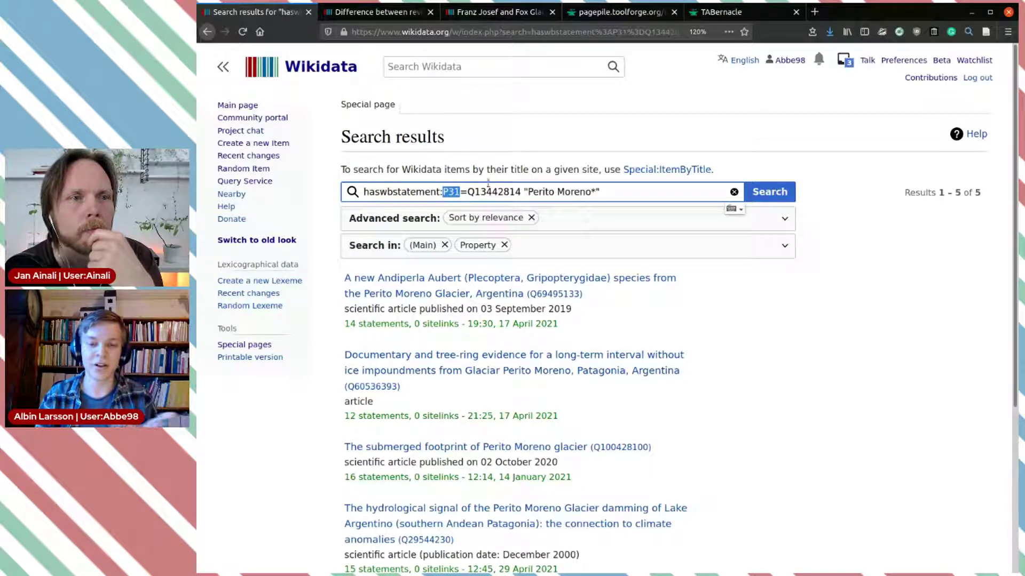
{"action": "double_click", "coordinate": [490, 192]}
{"action": "left_click", "coordinate": [601, 191]}
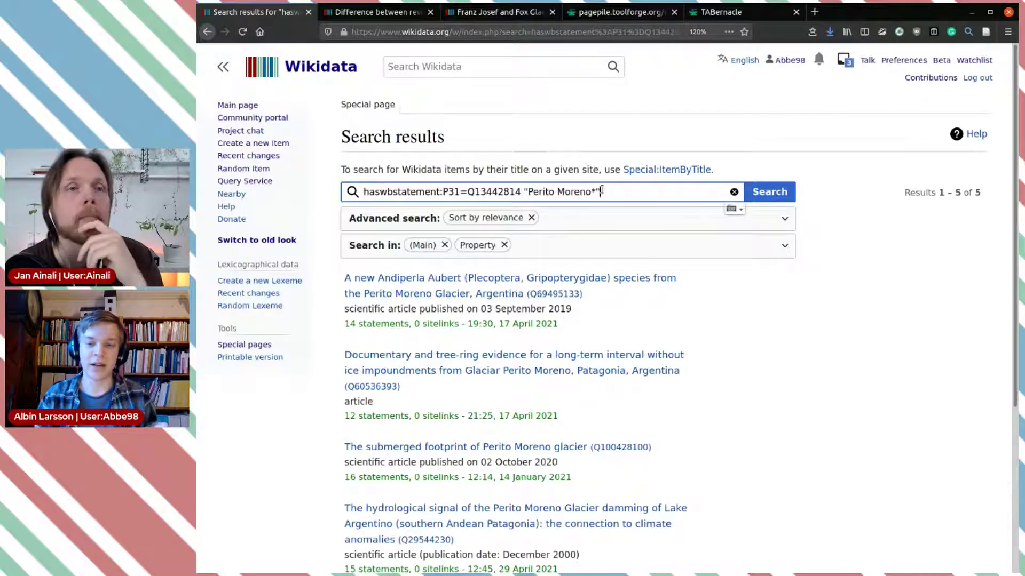
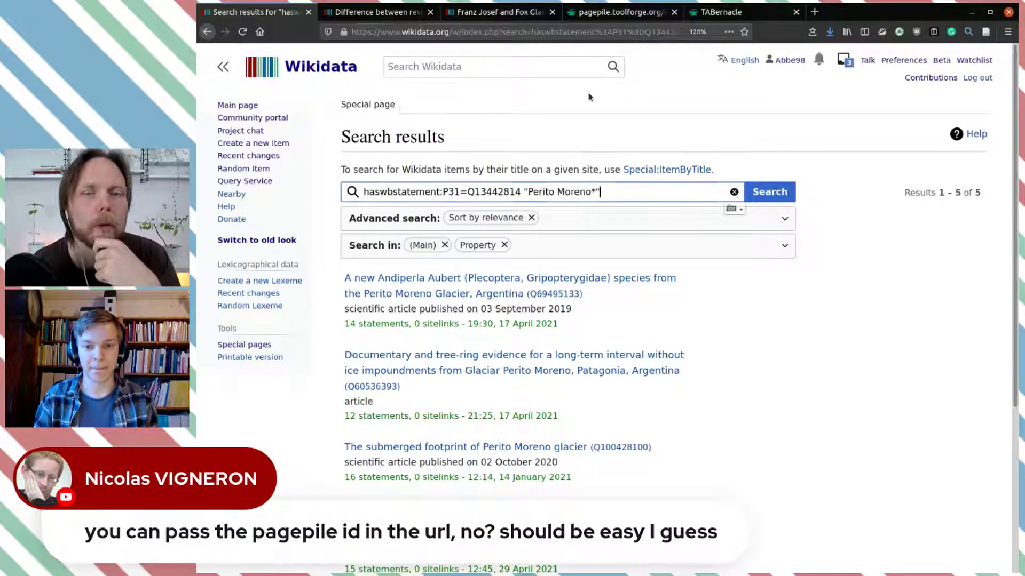
Step: Return to TABernacle, examine the PagePile ID, label languages and property in the table's URL, and load that URL again
{"action": "left_click", "coordinate": [746, 11]}
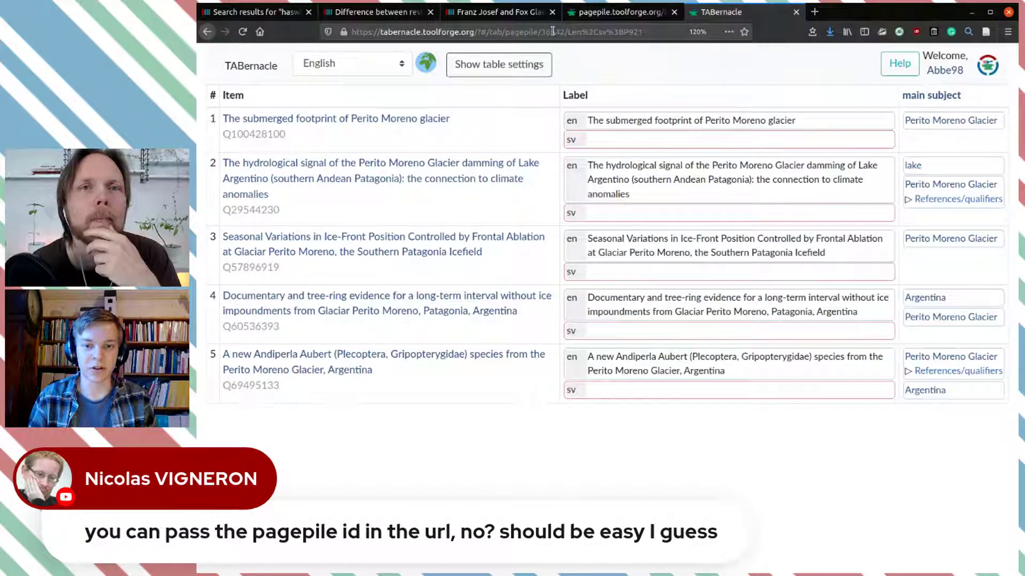
{"action": "double_click", "coordinate": [551, 32]}
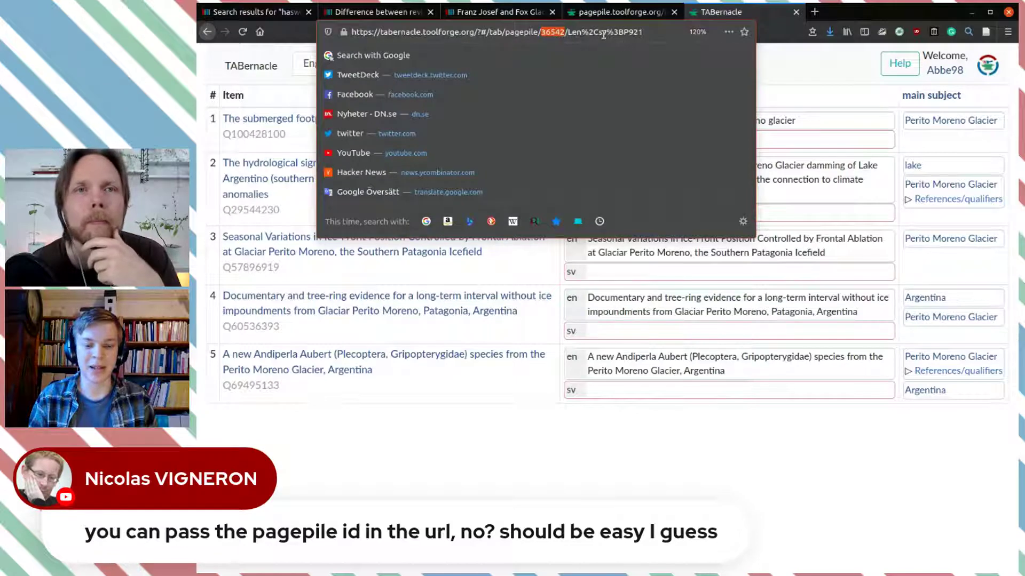
{"action": "mouse_move", "coordinate": [583, 33]}
{"action": "left_mouse_down"}
{"action": "mouse_move", "coordinate": [567, 33]}
{"action": "mouse_move", "coordinate": [597, 34]}
{"action": "left_mouse_up"}
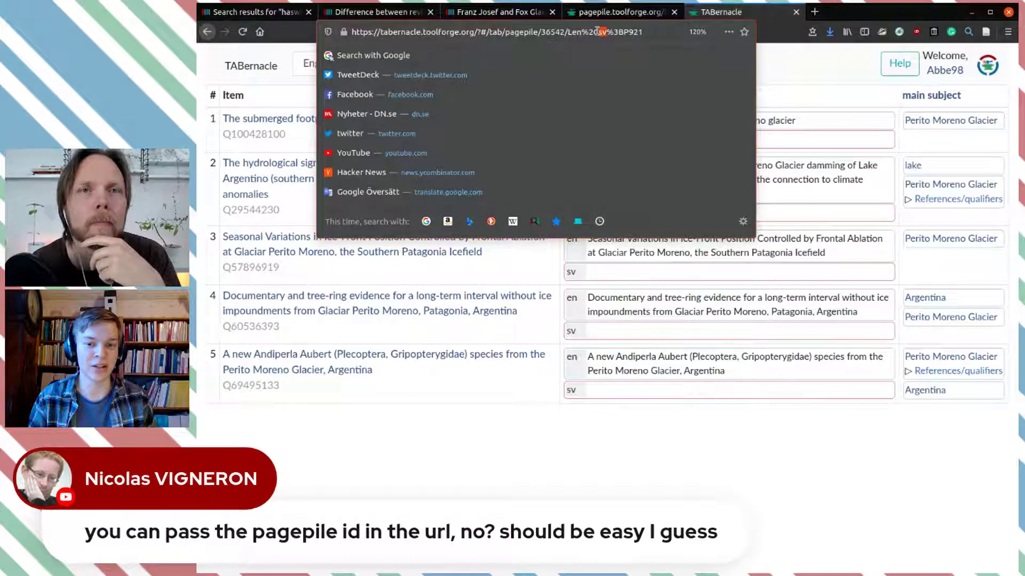
{"action": "left_click_drag", "start_coordinate": [623, 33], "coordinate": [651, 32]}
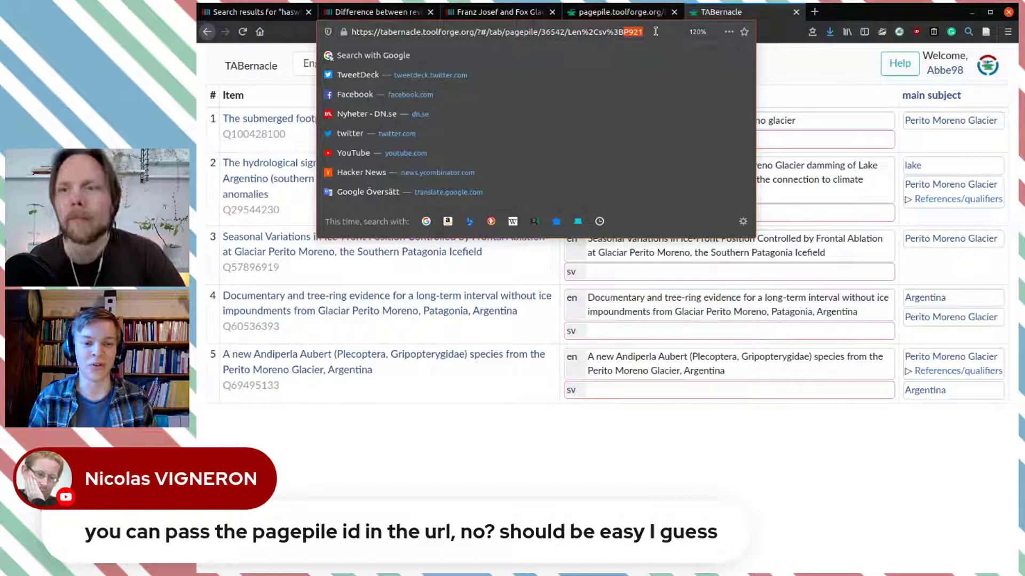
{"action": "left_click", "coordinate": [655, 32]}
{"action": "type", "text": ","}
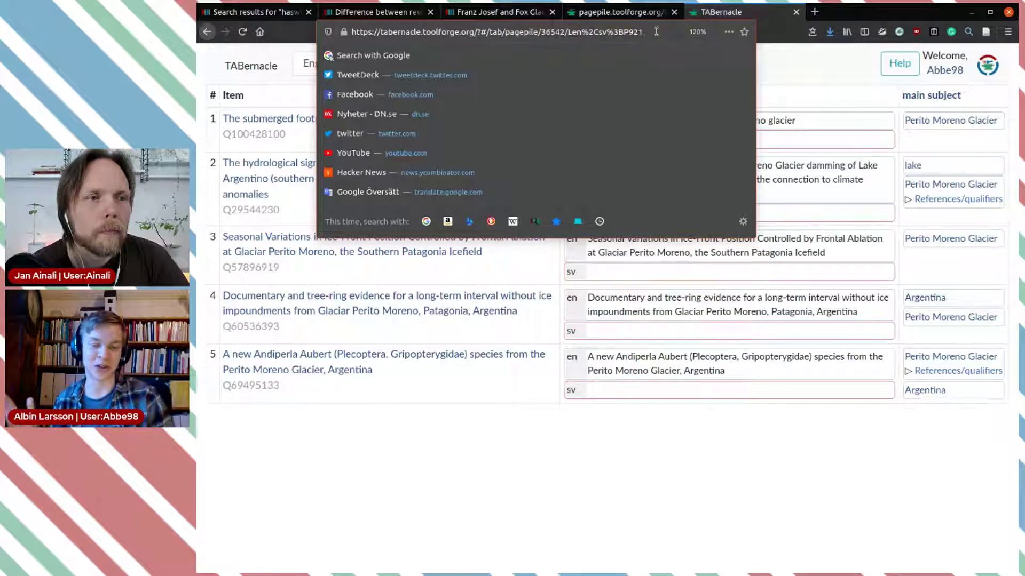
{"action": "key", "text": "BackSpace"}
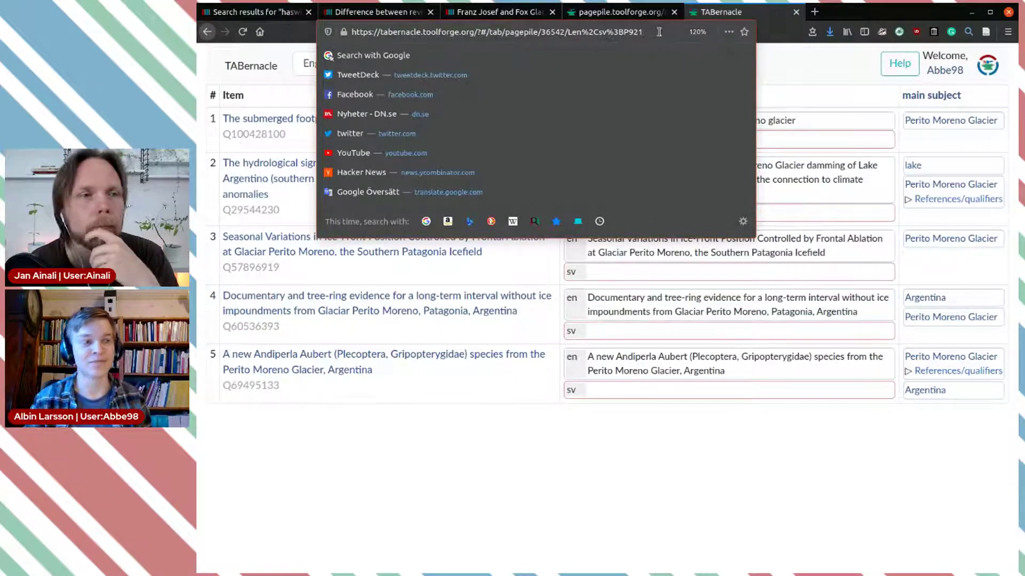
{"action": "key", "text": "Return"}
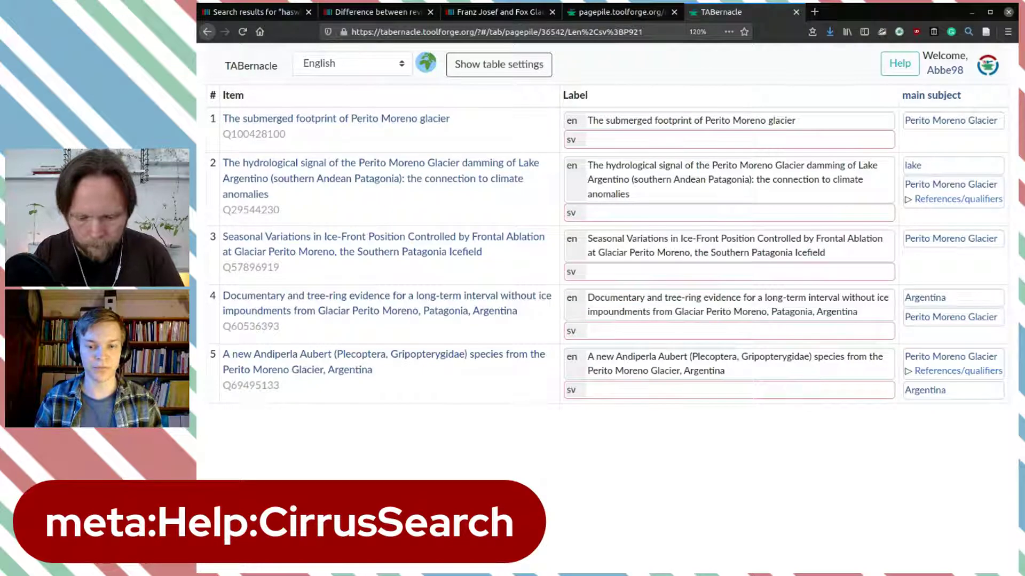
{"action": "left_click", "coordinate": [814, 12]}
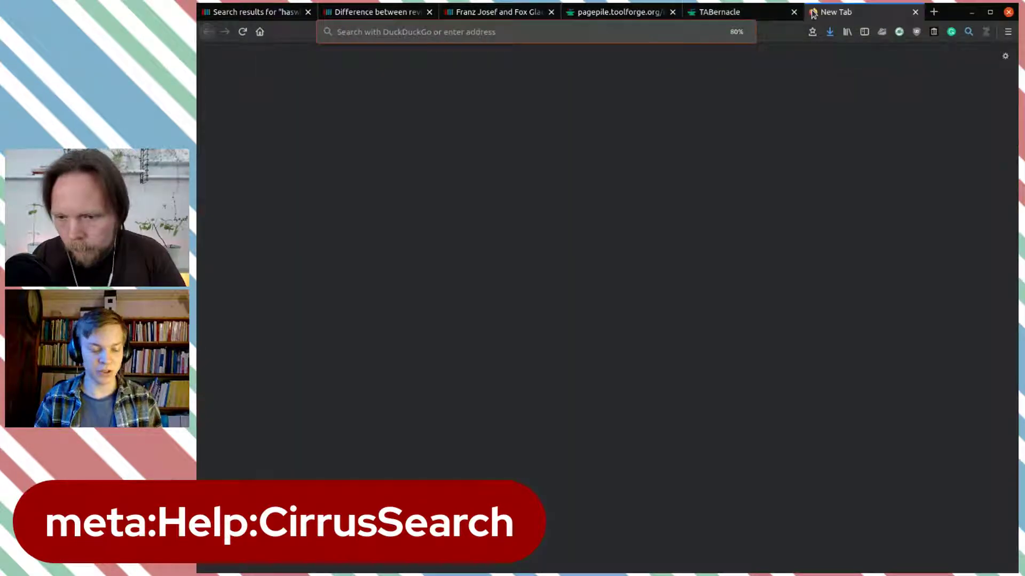
{"action": "type", "text": "https://www.mediawiki.org/wiki/Help:CirrusSearch"}
{"action": "key", "text": "Return"}
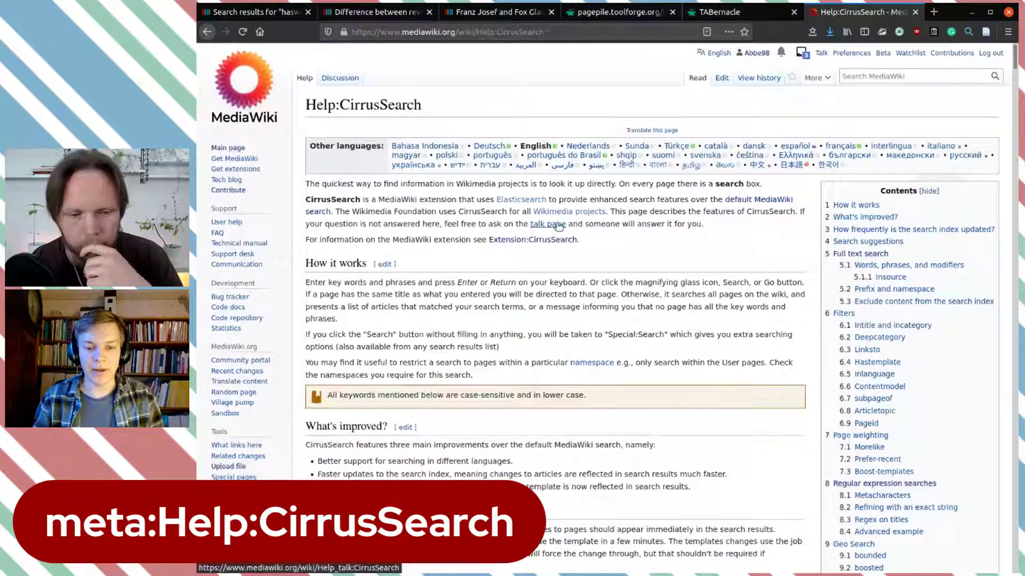
{"action": "scroll", "coordinate": [556, 228], "scroll_direction": "down", "scroll_amount": 3}
{"action": "key", "text": "ctrl+plus"}
{"action": "key", "text": "ctrl+plus"}
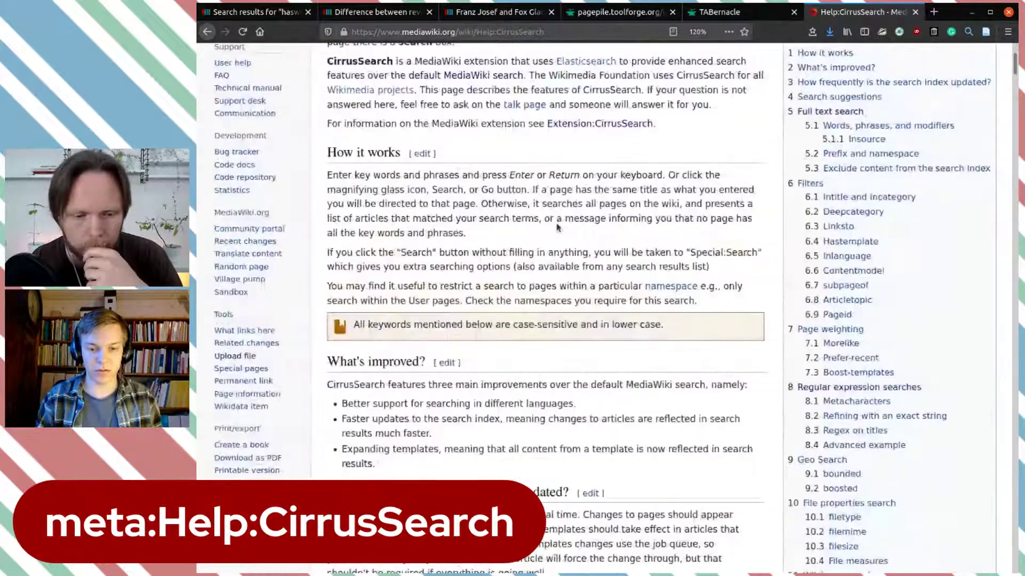
Step: Examine the Words, phrases, and modifiers section, covering the basic search term definition, the list of modifiers and the wildcard notes
{"action": "scroll", "coordinate": [558, 224], "scroll_direction": "down", "scroll_amount": 10}
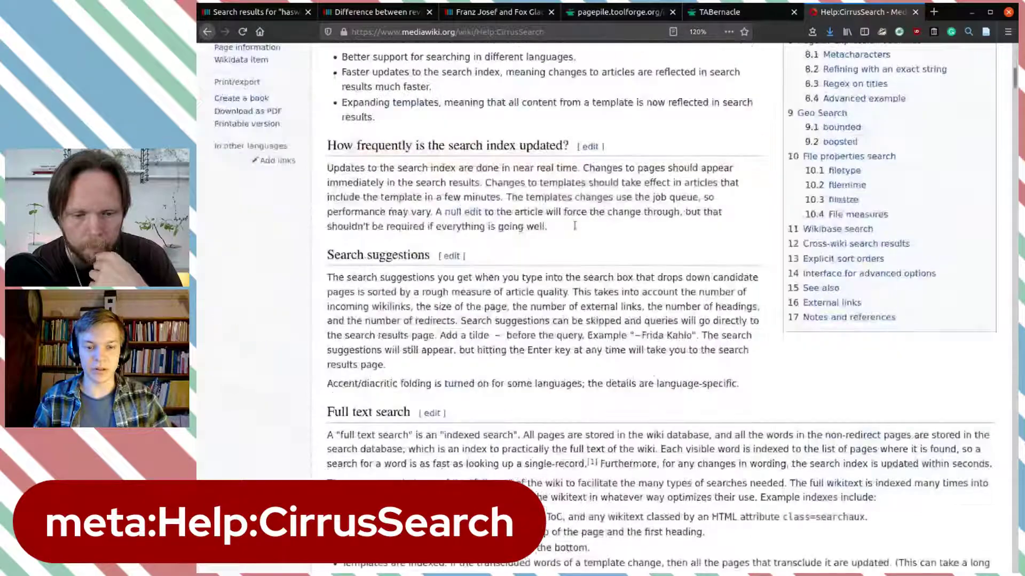
{"action": "scroll", "coordinate": [575, 229], "scroll_direction": "down", "scroll_amount": 3}
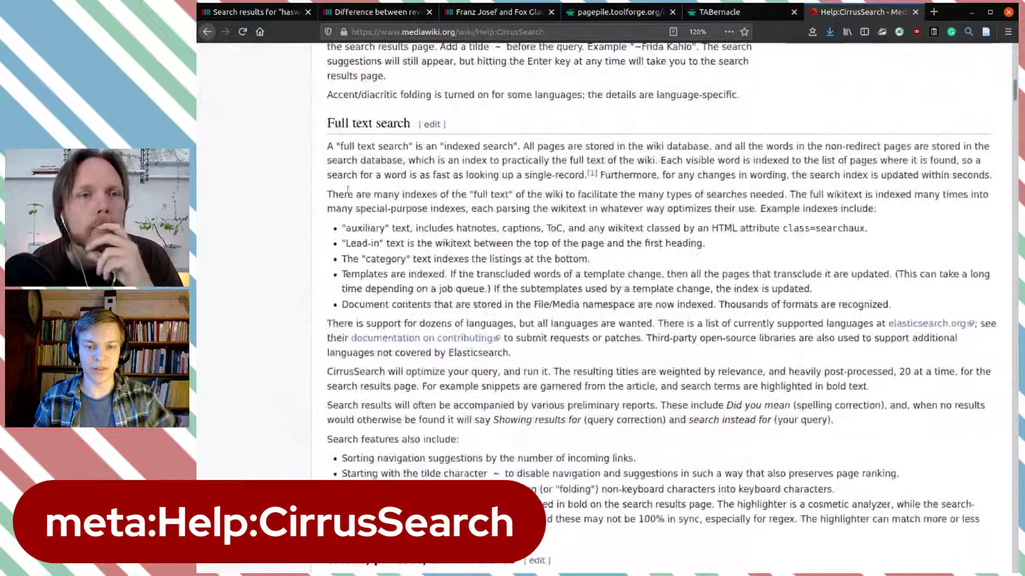
{"action": "scroll", "coordinate": [466, 219], "scroll_direction": "down", "scroll_amount": 5}
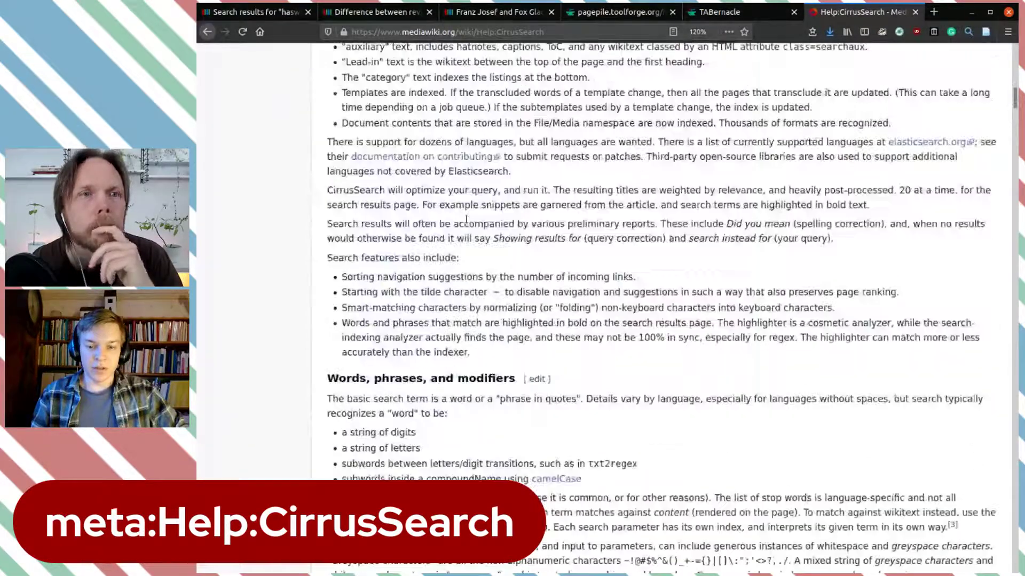
{"action": "scroll", "coordinate": [466, 219], "scroll_direction": "down", "scroll_amount": 7}
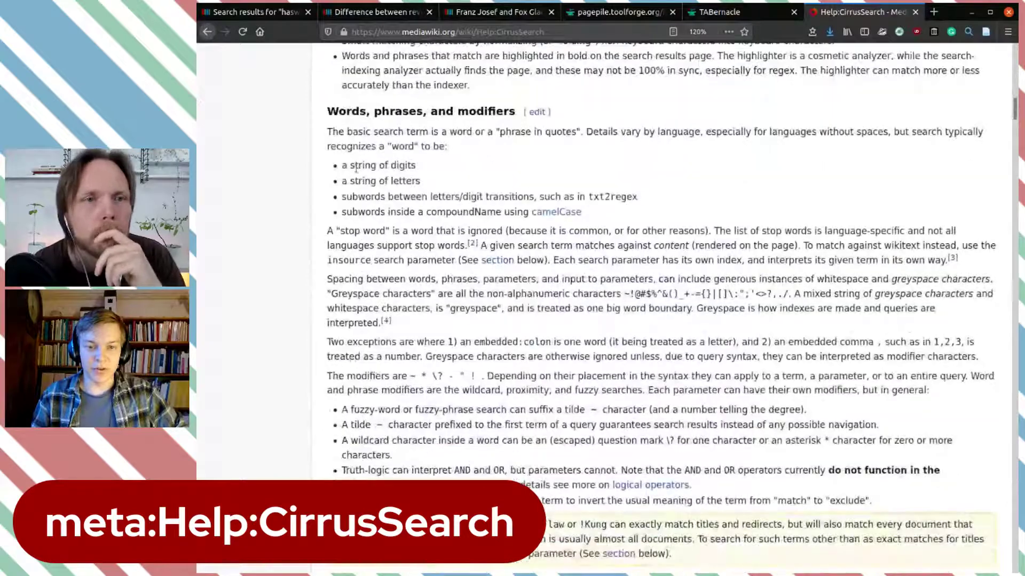
{"action": "left_click_drag", "start_coordinate": [327, 132], "coordinate": [618, 131]}
{"action": "left_click", "coordinate": [739, 158]}
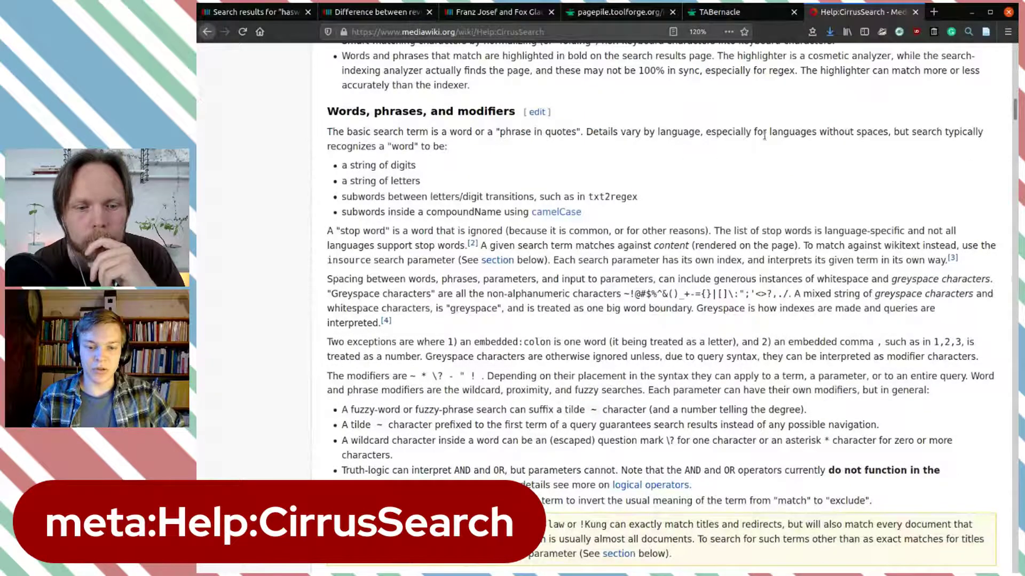
{"action": "scroll", "coordinate": [766, 139], "scroll_direction": "down", "scroll_amount": 2}
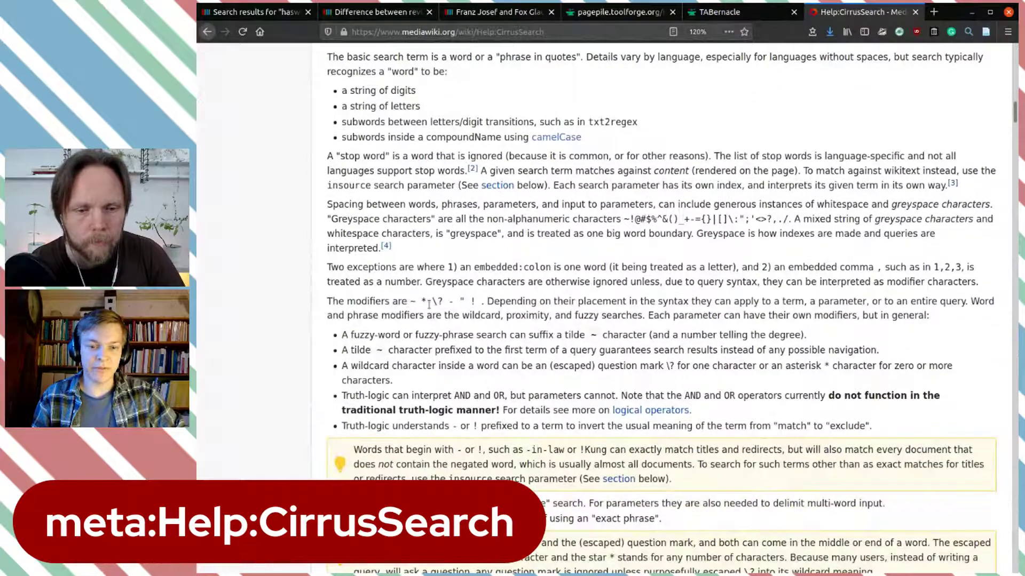
{"action": "left_click_drag", "start_coordinate": [416, 301], "coordinate": [487, 301]}
{"action": "left_click", "coordinate": [550, 302]}
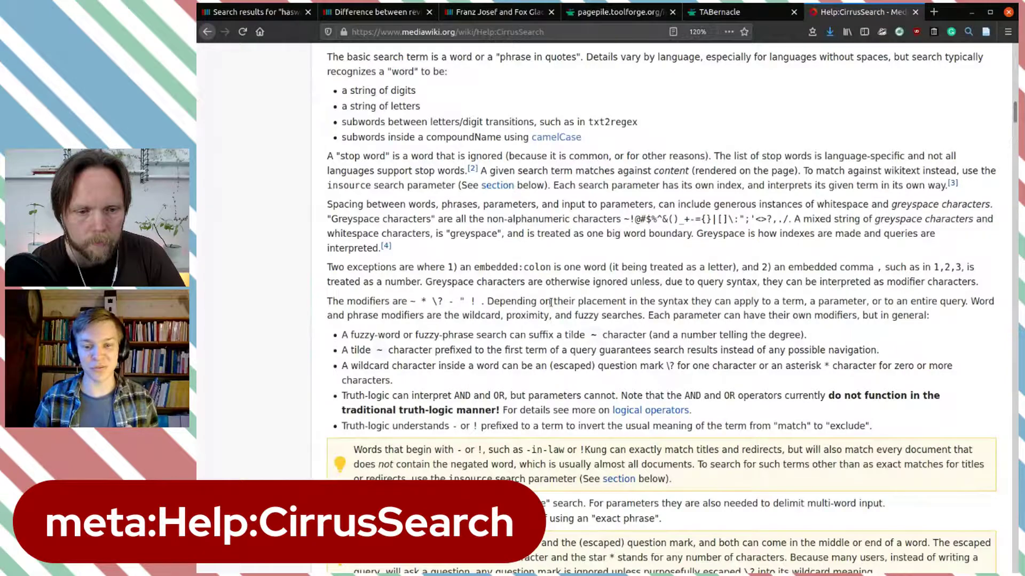
{"action": "scroll", "coordinate": [563, 294], "scroll_direction": "down", "scroll_amount": 5}
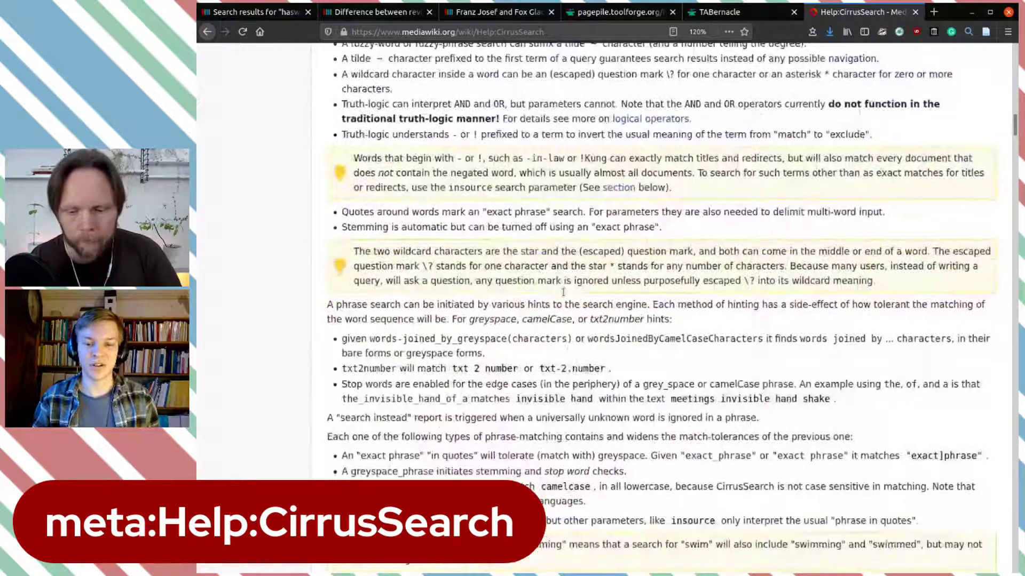
{"action": "scroll", "coordinate": [563, 292], "scroll_direction": "down", "scroll_amount": 3}
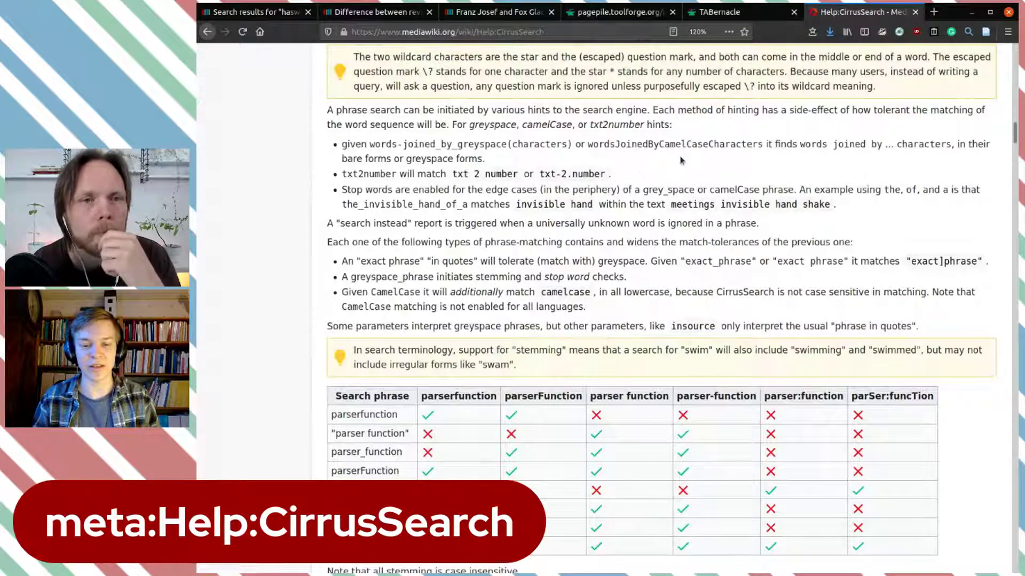
Step: Examine the fuzzy and proximity search rules and the example table for the phrase "flowers algernon"
{"action": "scroll", "coordinate": [681, 160], "scroll_direction": "down", "scroll_amount": 9}
{"action": "scroll", "coordinate": [681, 160], "scroll_direction": "up", "scroll_amount": 1}
{"action": "scroll", "coordinate": [681, 160], "scroll_direction": "down", "scroll_amount": 10}
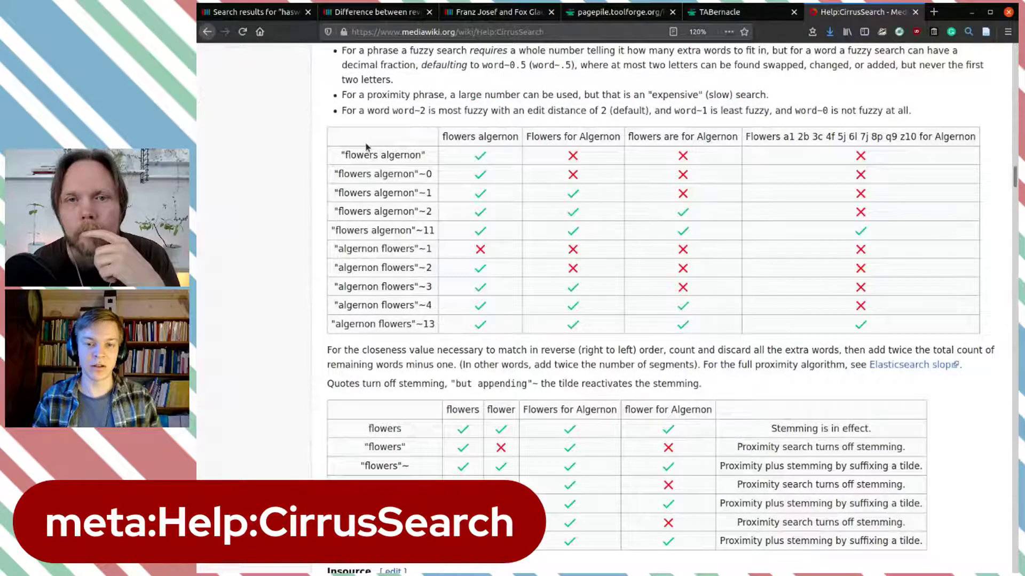
{"action": "scroll", "coordinate": [384, 157], "scroll_direction": "up", "scroll_amount": 1}
{"action": "scroll", "coordinate": [388, 161], "scroll_direction": "up", "scroll_amount": 1}
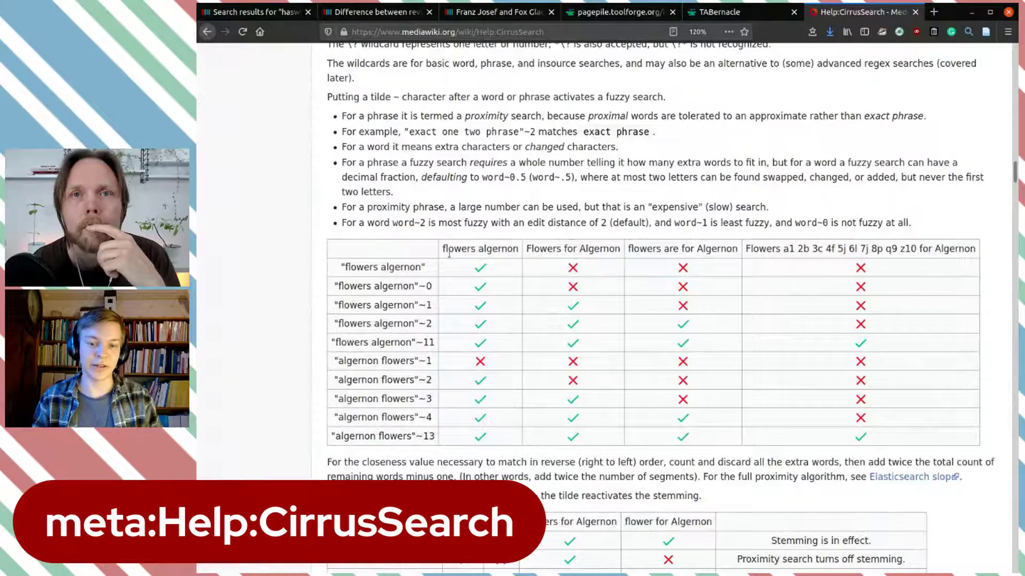
{"action": "left_click_drag", "start_coordinate": [444, 248], "coordinate": [535, 249]}
{"action": "left_click", "coordinate": [526, 254]}
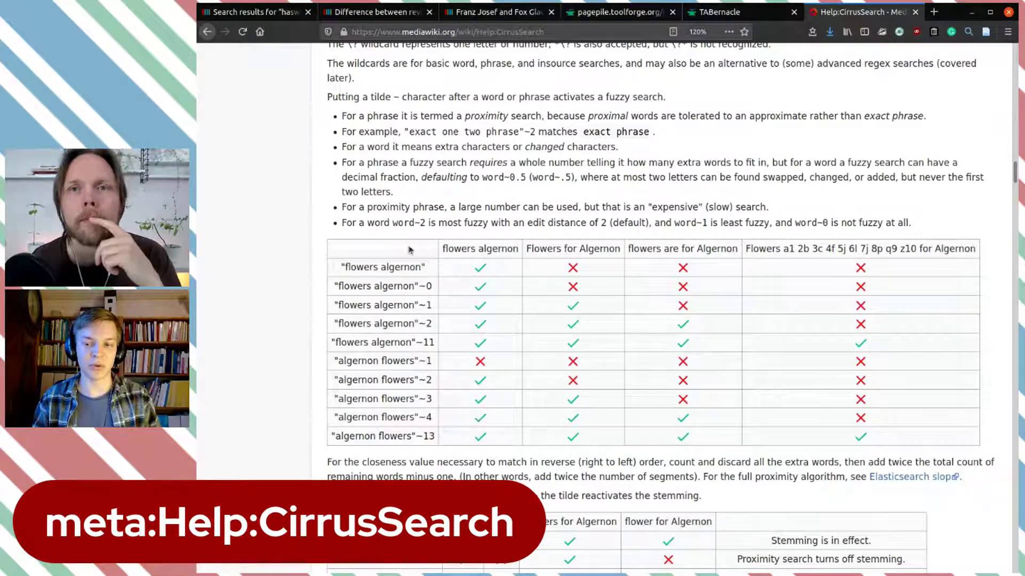
Step: Examine the stemming table, comparing the quoted and unquoted search term flowers with its matching words
{"action": "scroll", "coordinate": [614, 368], "scroll_direction": "down", "scroll_amount": 5}
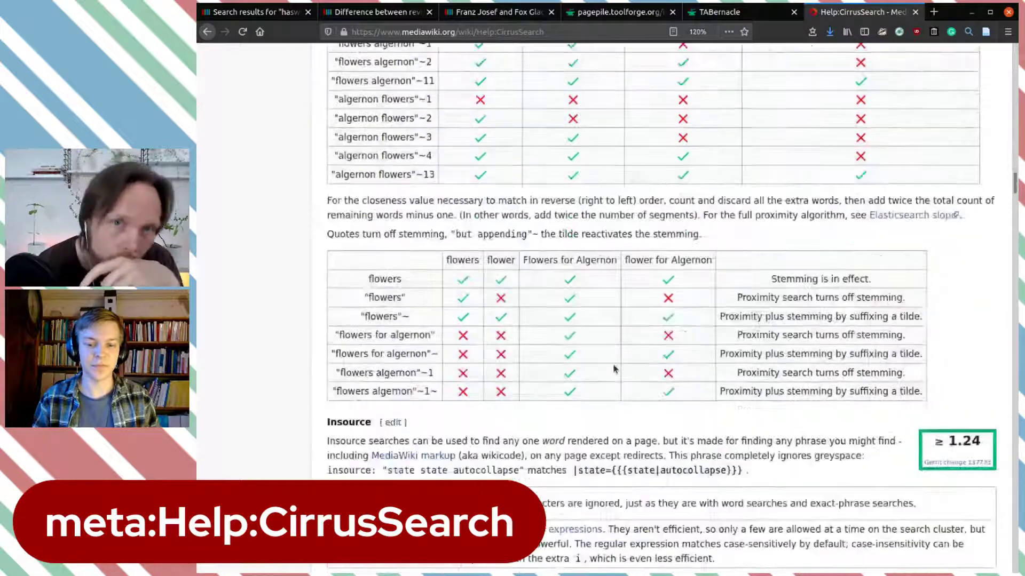
{"action": "scroll", "coordinate": [614, 368], "scroll_direction": "down", "scroll_amount": 1}
{"action": "left_click_drag", "start_coordinate": [366, 203], "coordinate": [409, 223]}
{"action": "left_click", "coordinate": [416, 230]}
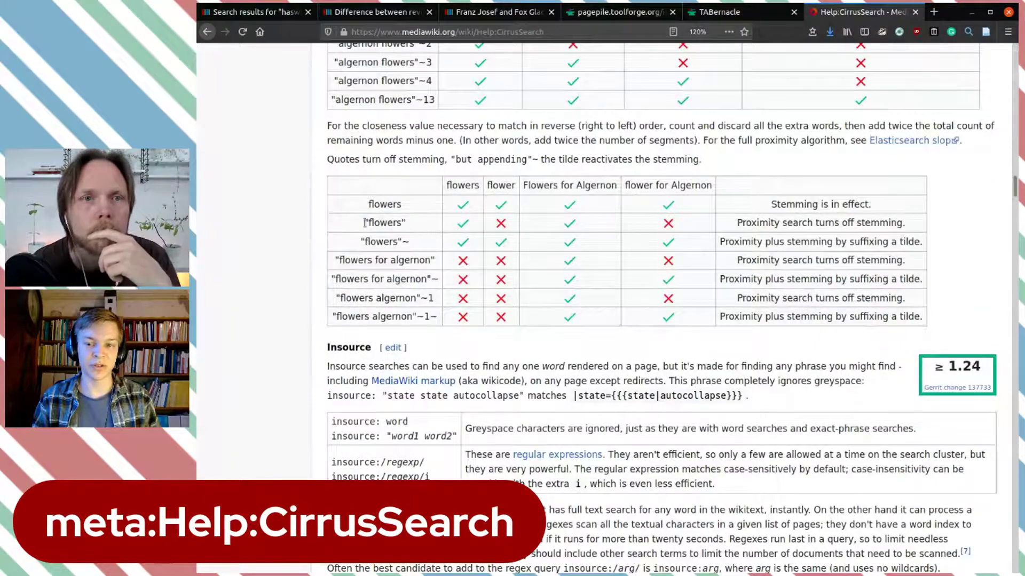
{"action": "double_click", "coordinate": [647, 185]}
{"action": "double_click", "coordinate": [462, 185]}
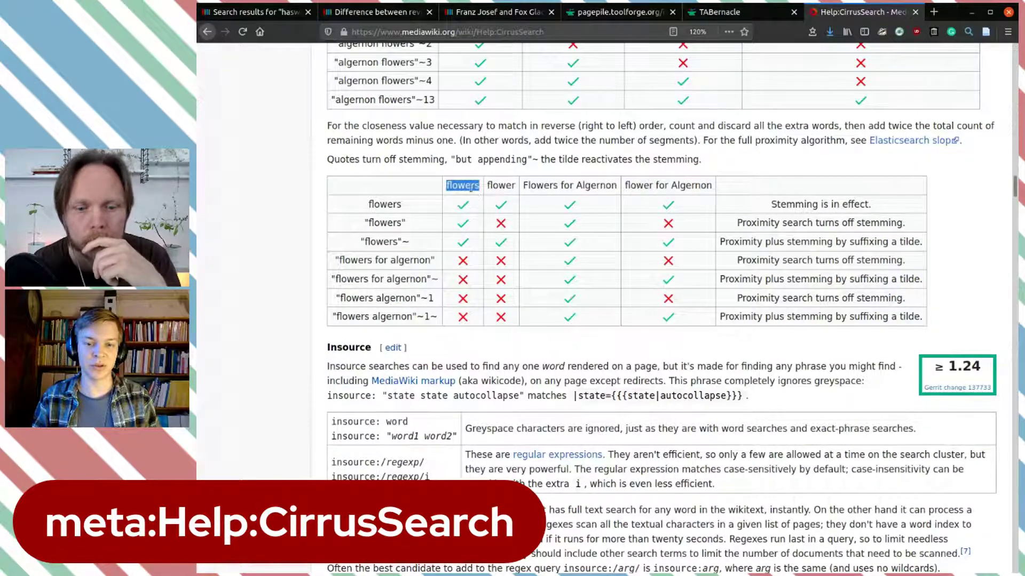
Step: Look through the Insource and the Prefix and namespace sections of the help page, down to the Filters section
{"action": "scroll", "coordinate": [497, 333], "scroll_direction": "down", "scroll_amount": 5}
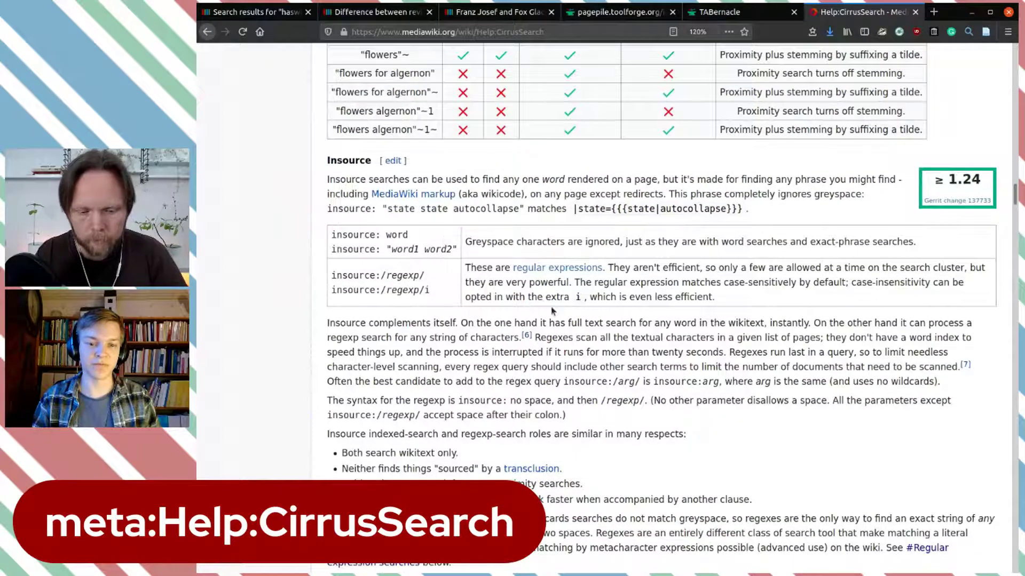
{"action": "scroll", "coordinate": [552, 310], "scroll_direction": "down", "scroll_amount": 15}
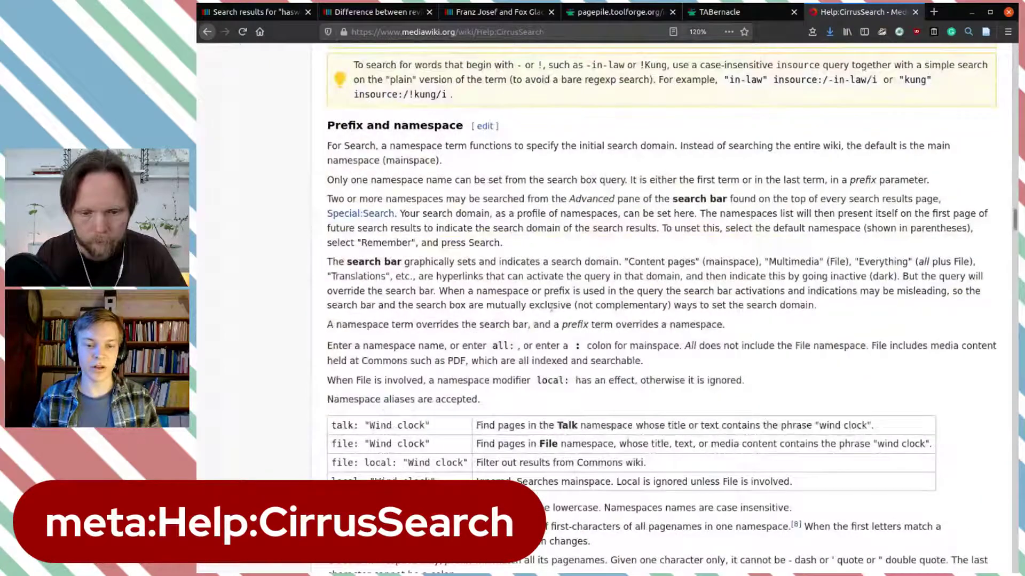
{"action": "scroll", "coordinate": [606, 273], "scroll_direction": "down", "scroll_amount": 3}
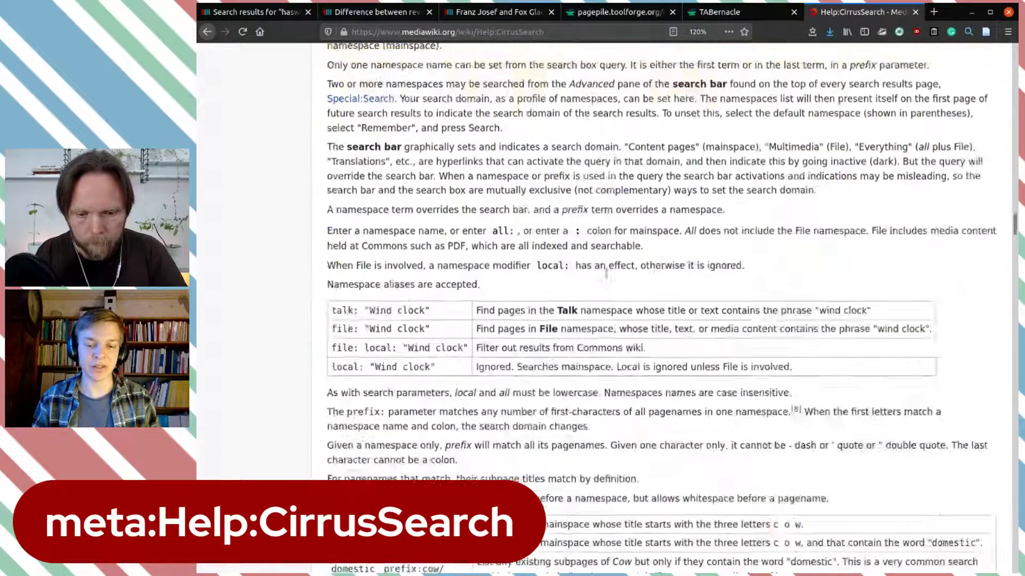
{"action": "scroll", "coordinate": [606, 274], "scroll_direction": "down", "scroll_amount": 15}
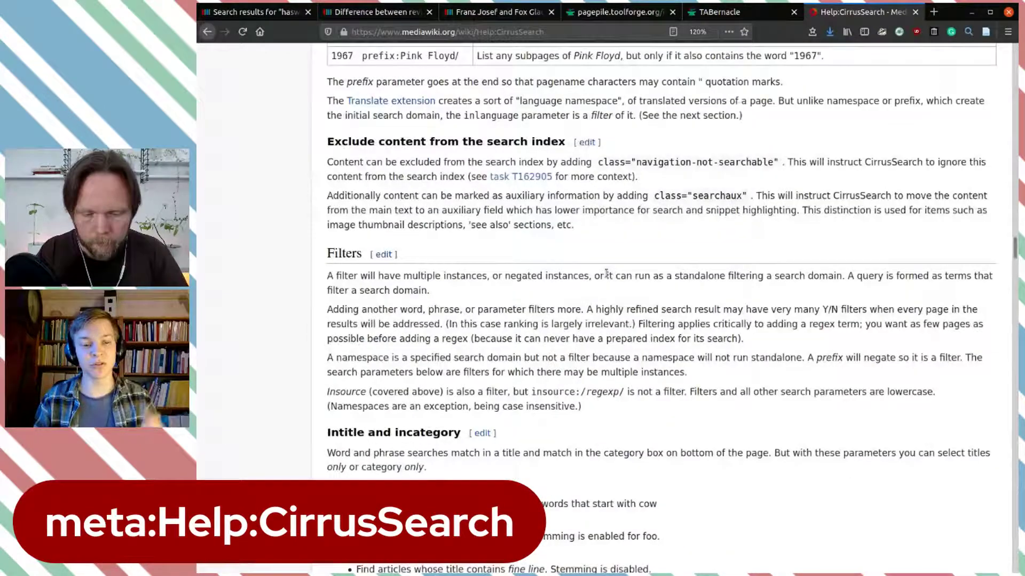